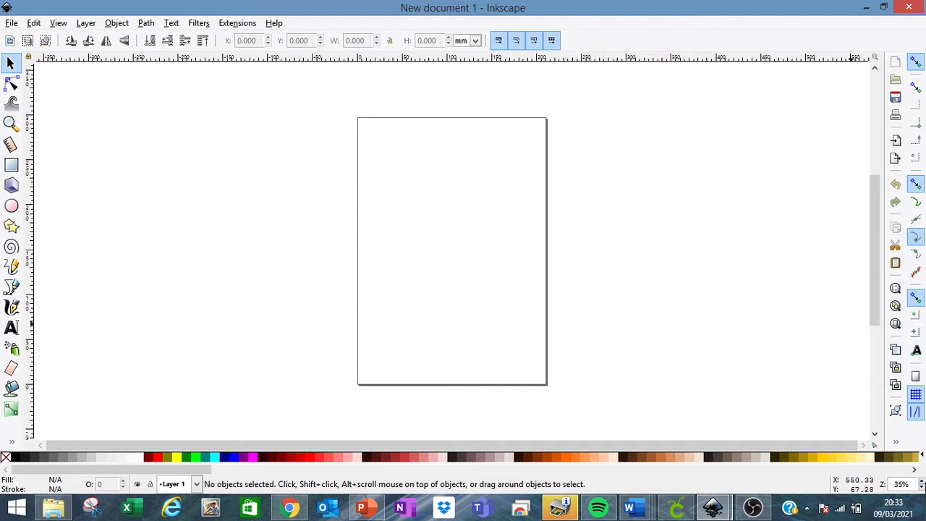
Start importing a file and browse to the Downloads folder on this PC
{"action": "scroll", "coordinate": [922, 485], "scroll_direction": "up", "scroll_amount": 2}
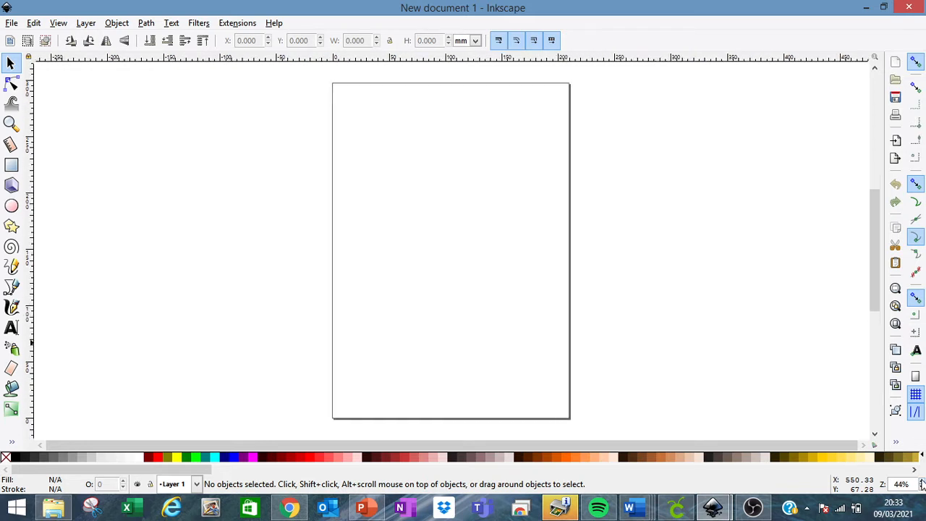
{"action": "left_click_drag", "start_coordinate": [874, 286], "coordinate": [874, 286]}
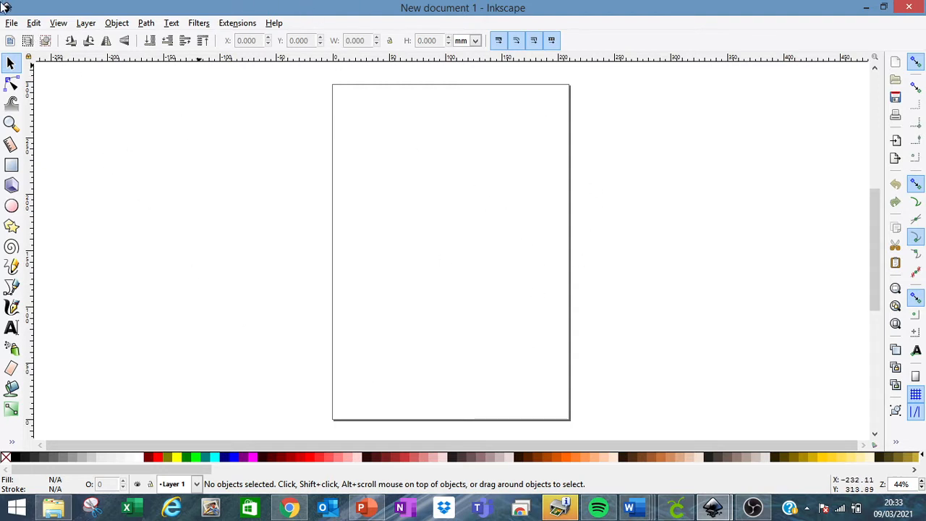
{"action": "left_click", "coordinate": [13, 23]}
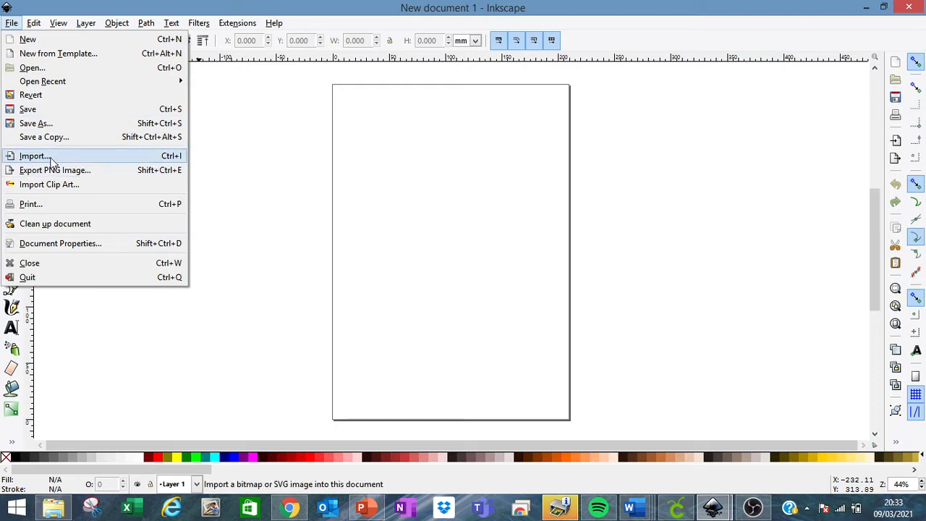
{"action": "left_click", "coordinate": [50, 160]}
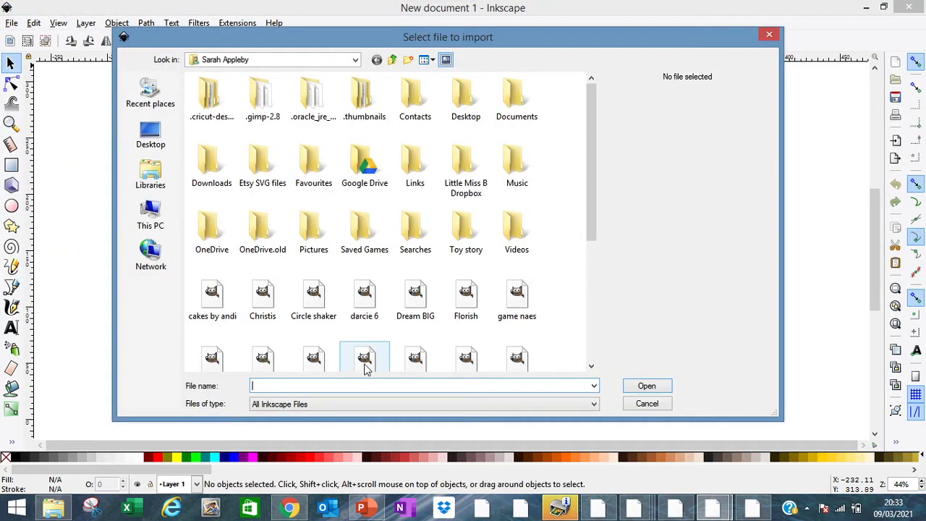
{"action": "type", "text": "mo"}
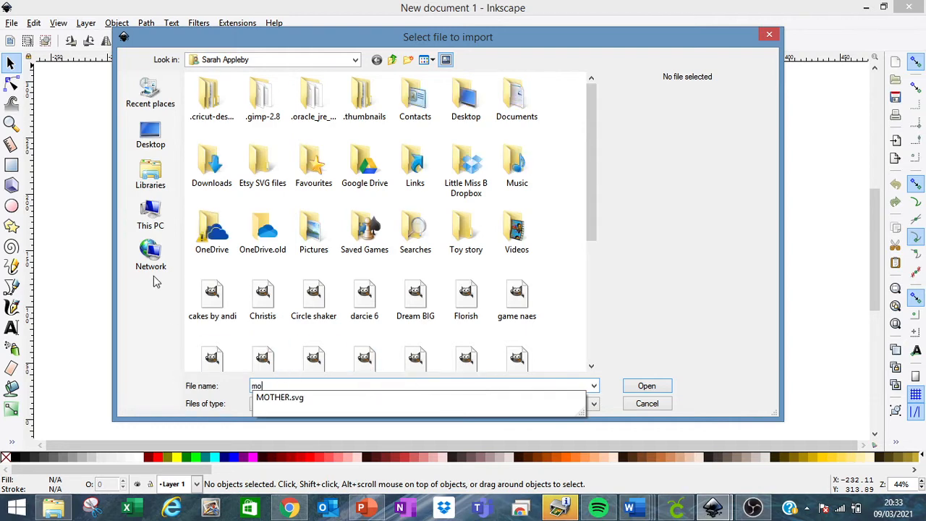
{"action": "left_click", "coordinate": [152, 217]}
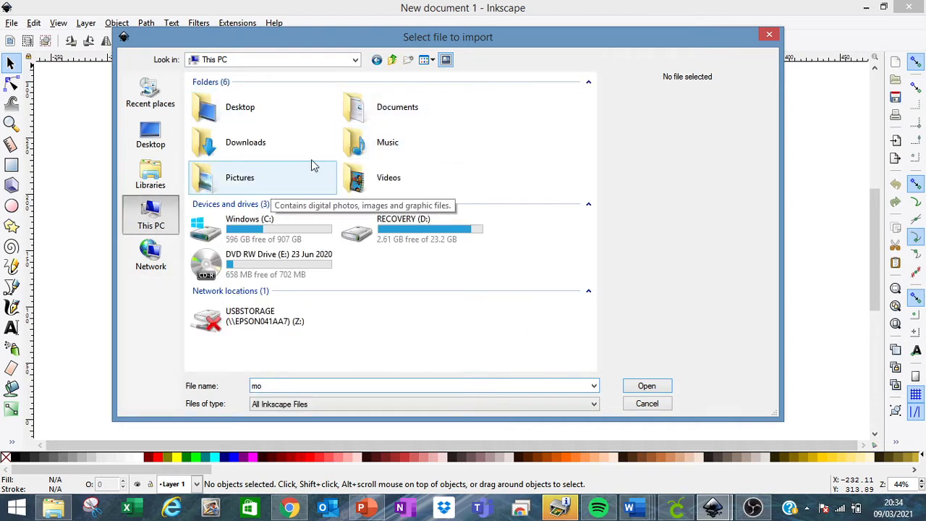
{"action": "left_click", "coordinate": [272, 144]}
{"action": "double_click", "coordinate": [273, 144]}
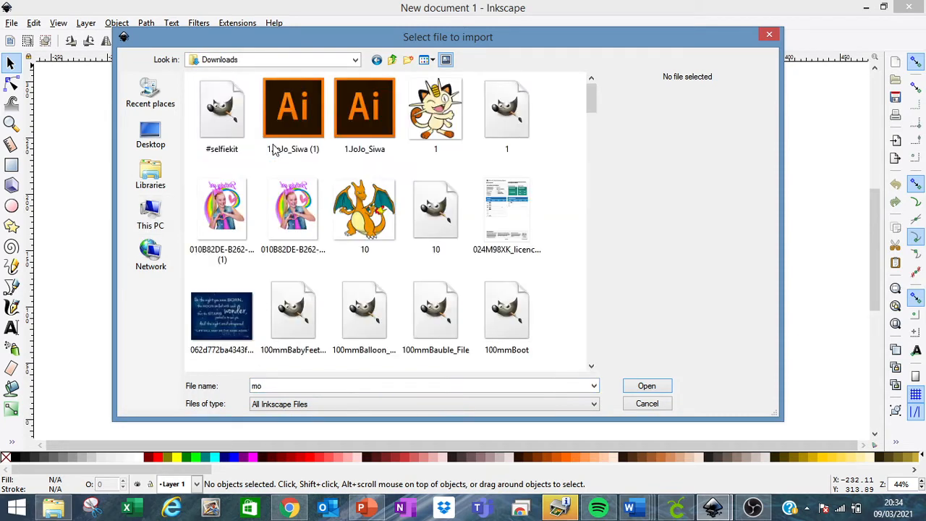
Import "cute monsters trio.svg" and move the artwork off the page, beside its upper left edge
{"action": "left_click", "coordinate": [436, 386]}
{"action": "key", "text": "BackSpace"}
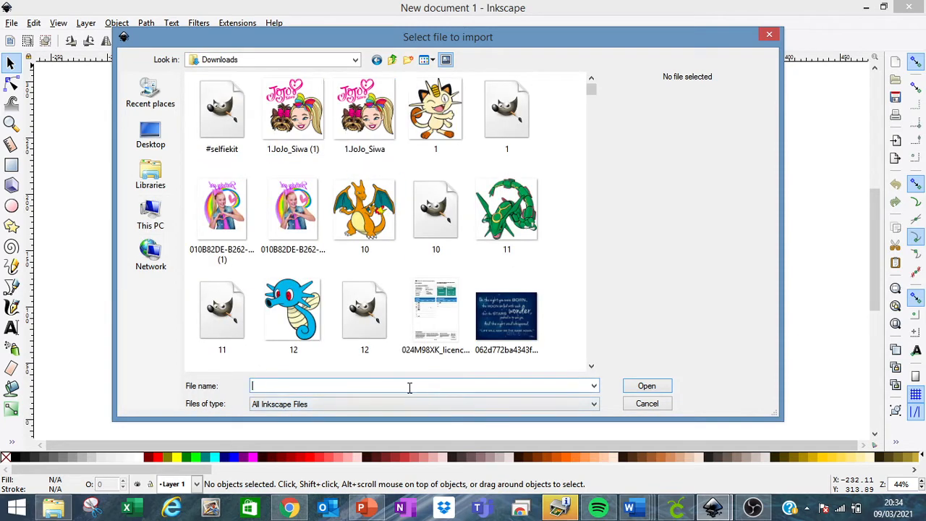
{"action": "type", "text": "mon"}
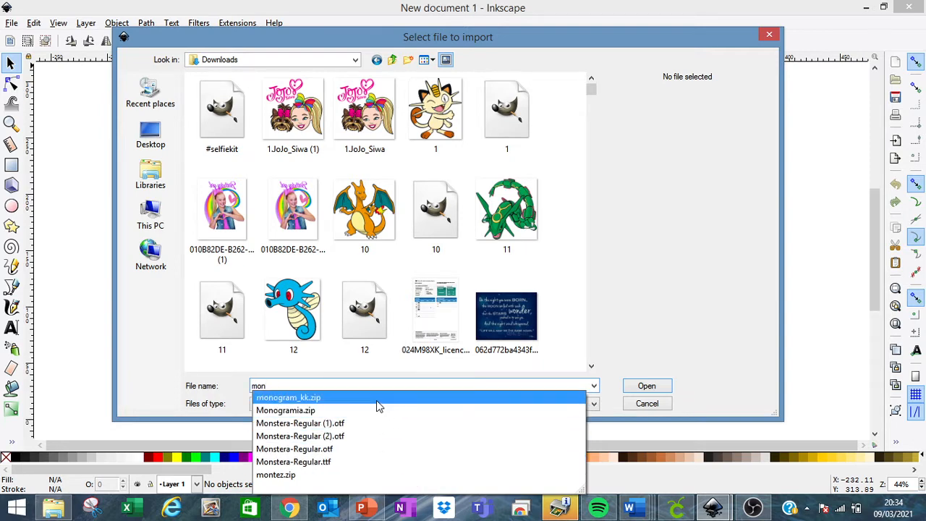
{"action": "key", "text": "BackSpace"}
{"action": "key", "text": "BackSpace"}
{"action": "key", "text": "BackSpace"}
{"action": "type", "text": "cut"}
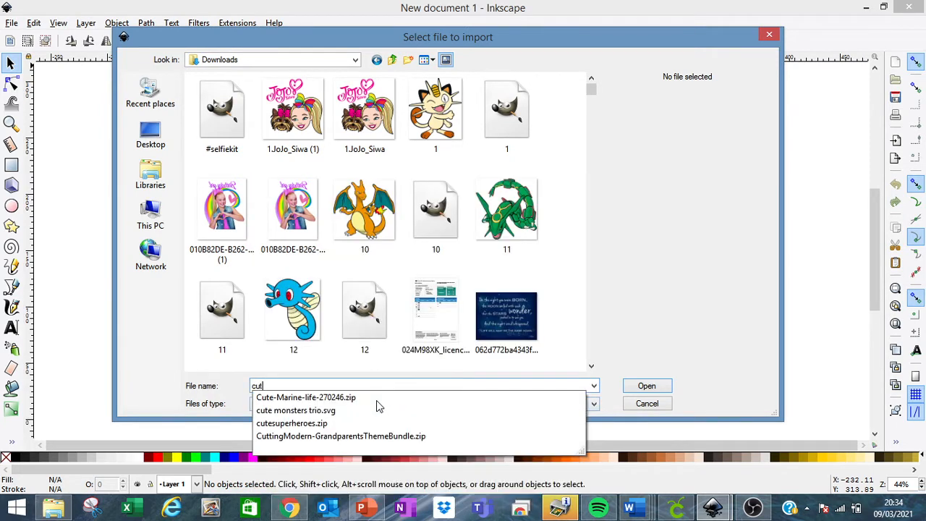
{"action": "left_click", "coordinate": [364, 412]}
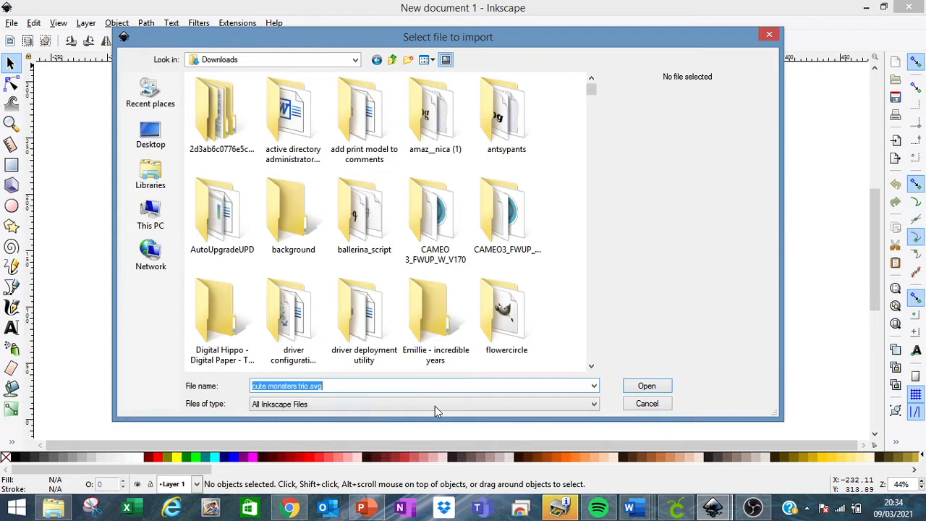
{"action": "left_click", "coordinate": [646, 386]}
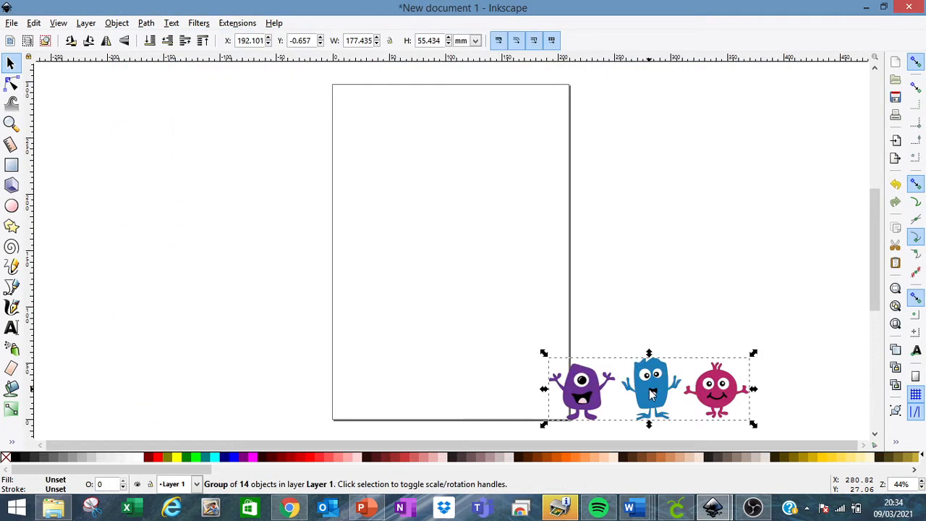
{"action": "left_click_drag", "start_coordinate": [653, 393], "coordinate": [168, 165]}
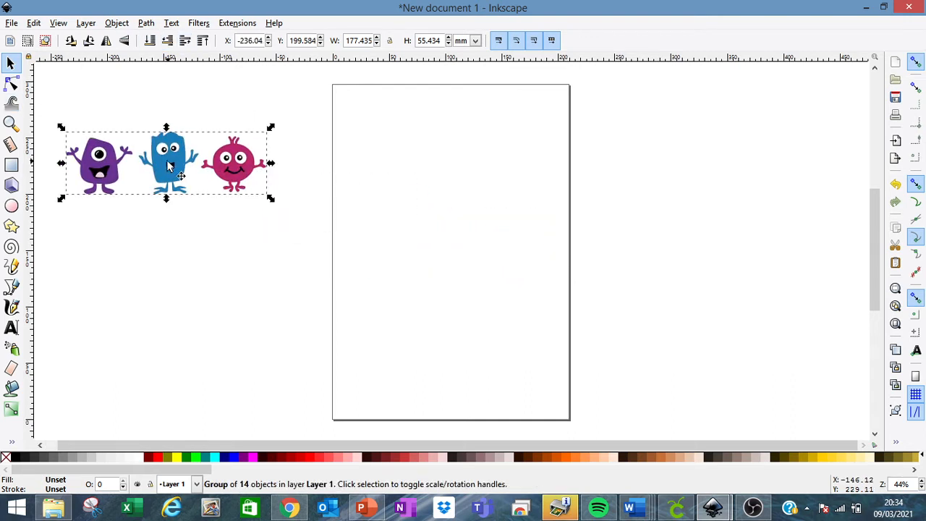
Draw an ellipse about 139.5 mm wide and 132.3 mm high and position it in the page's upper half
{"action": "left_click", "coordinate": [10, 205]}
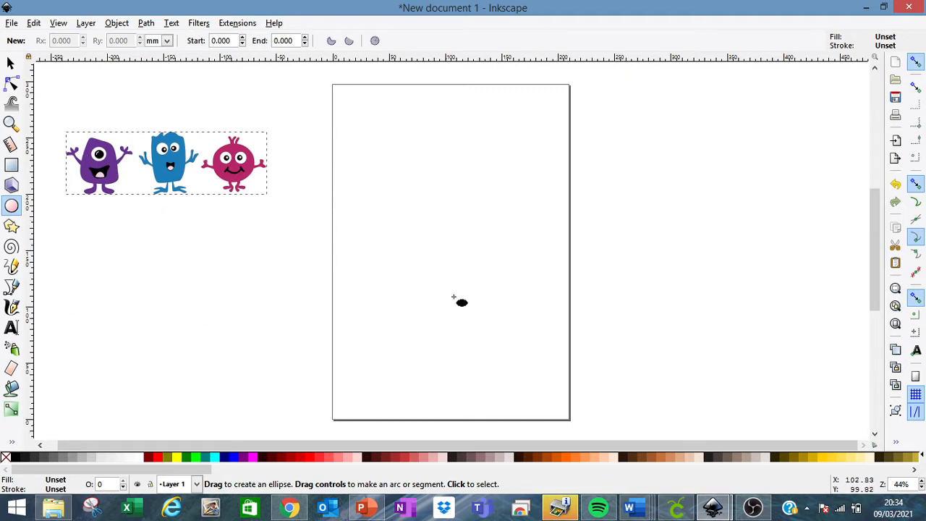
{"action": "left_click_drag", "start_coordinate": [384, 176], "coordinate": [540, 324]}
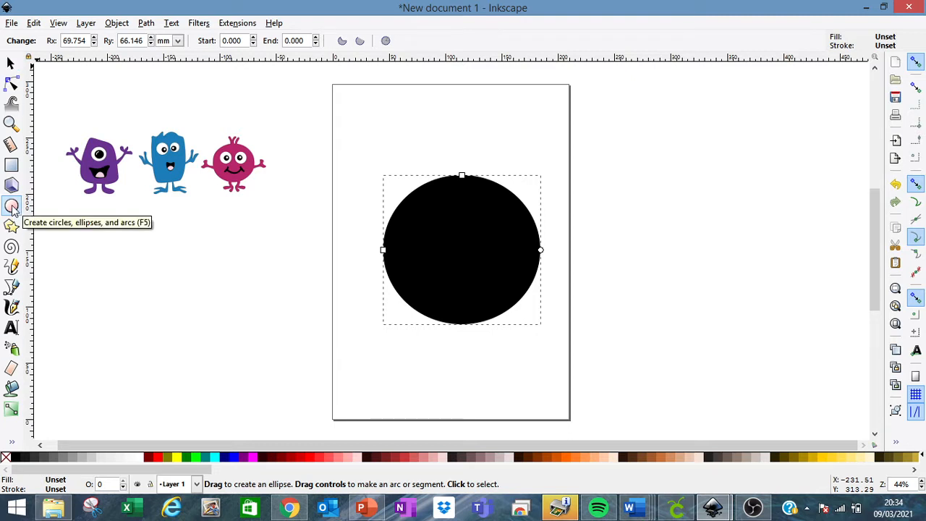
{"action": "left_click", "coordinate": [11, 63]}
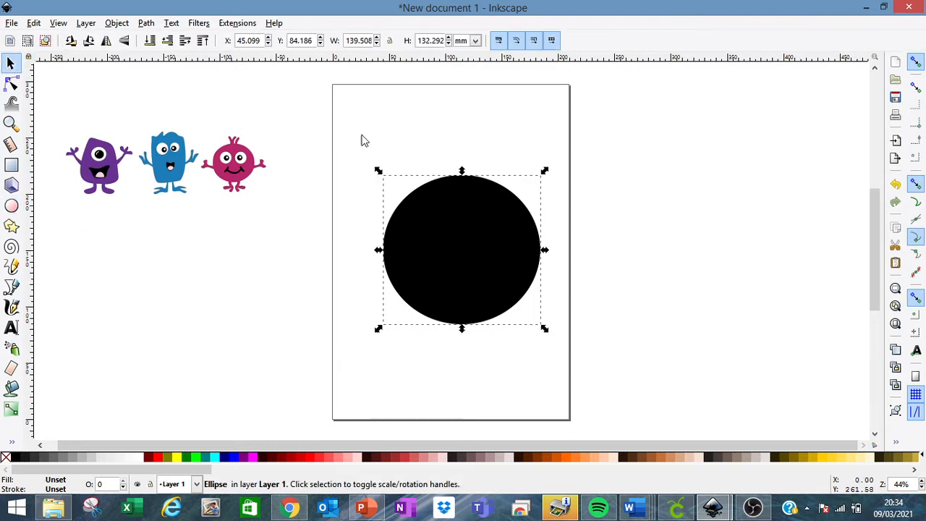
{"action": "left_click_drag", "start_coordinate": [495, 233], "coordinate": [482, 204]}
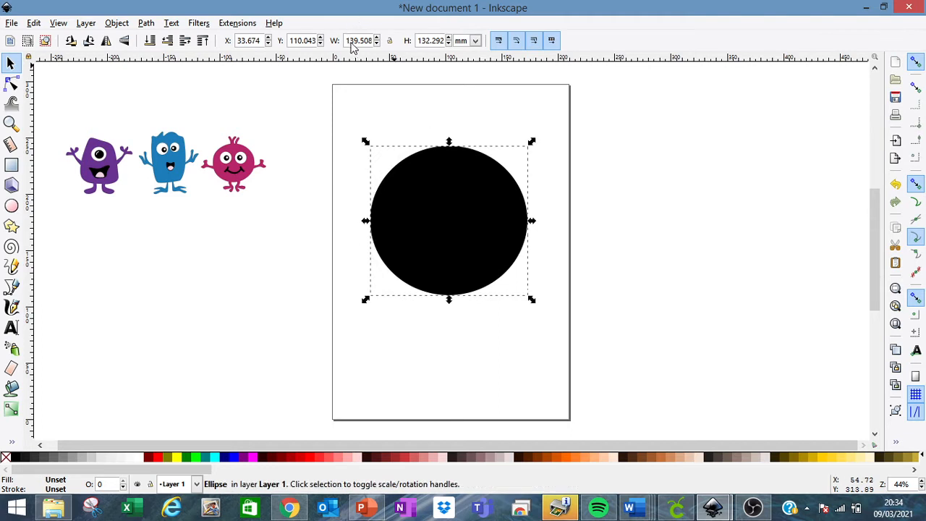
Switch the units to inches, resize the ellipse to 5 by 5 in, and lock its width-to-height ratio
{"action": "left_click", "coordinate": [476, 41]}
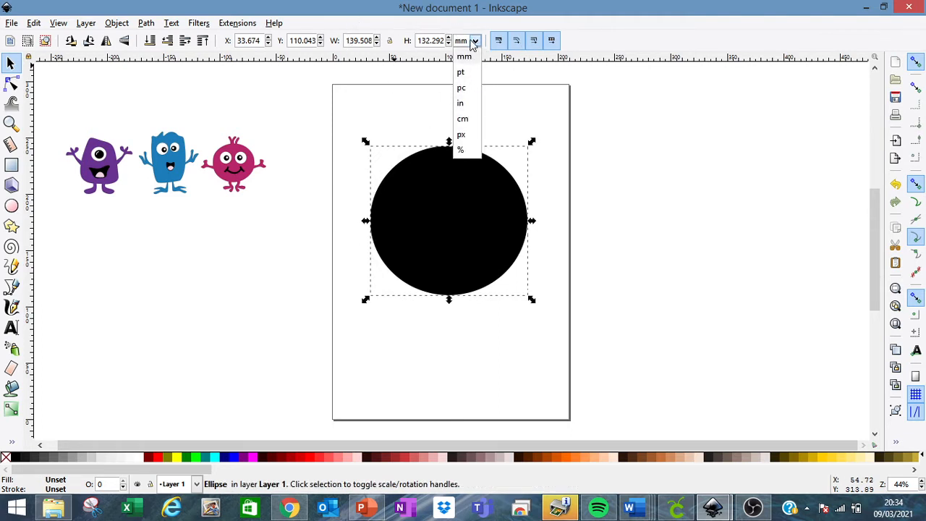
{"action": "left_click", "coordinate": [468, 125]}
{"action": "left_click", "coordinate": [475, 41]}
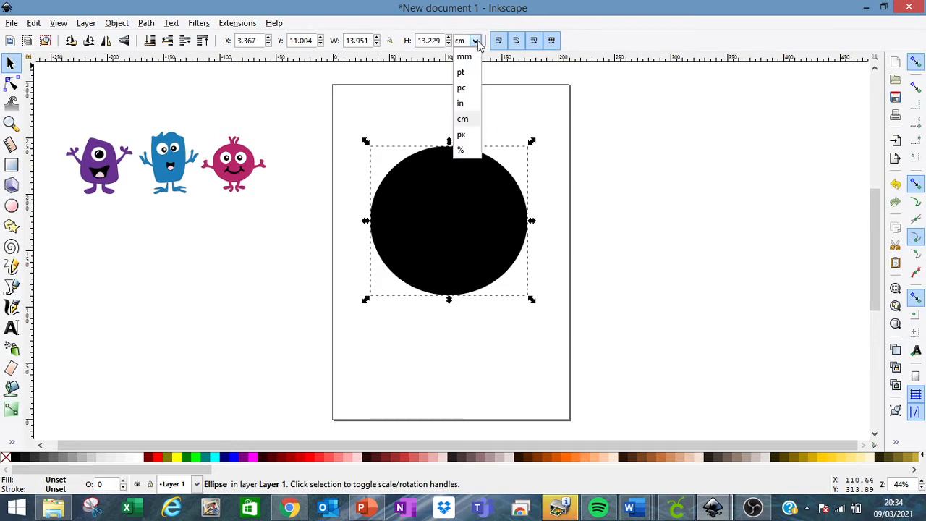
{"action": "left_click", "coordinate": [476, 103]}
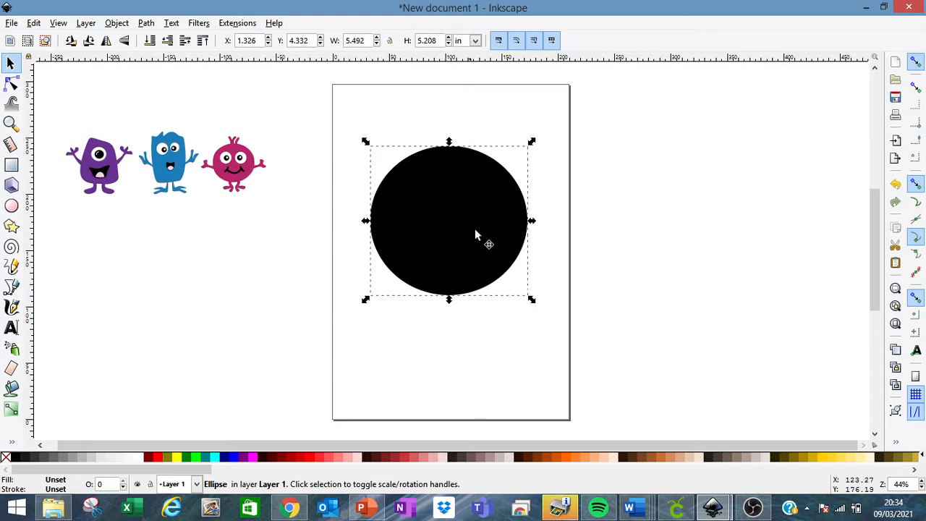
{"action": "left_click_drag", "start_coordinate": [441, 43], "coordinate": [311, 42]}
{"action": "type", "text": "5"}
{"action": "key", "text": "Return"}
{"action": "type", "text": "5"}
{"action": "key", "text": "Return"}
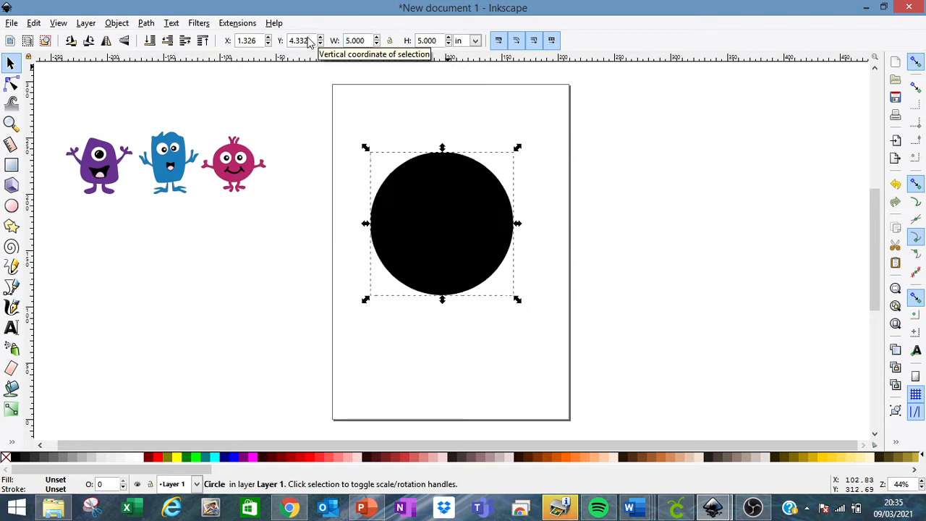
{"action": "left_click", "coordinate": [389, 41]}
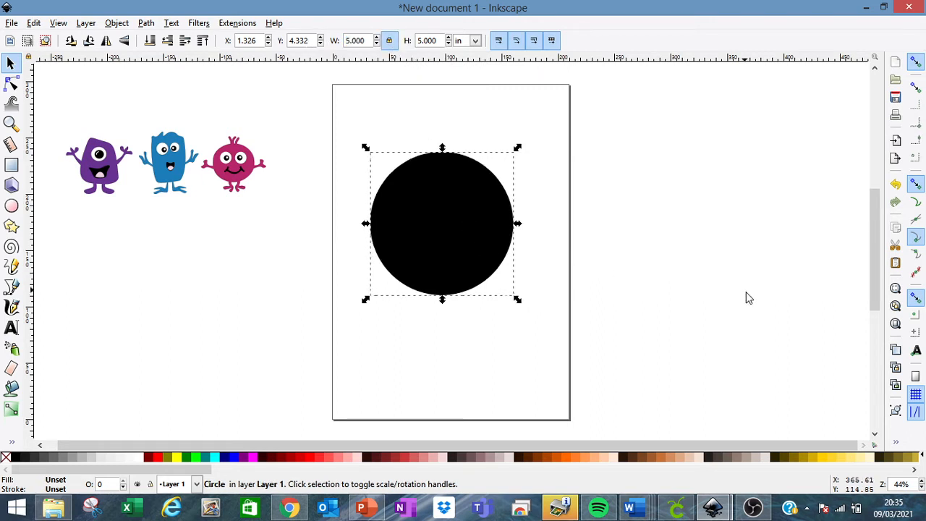
Move the monster trio down next to the page edge and ungroup it
{"action": "left_click_drag", "start_coordinate": [243, 187], "coordinate": [315, 296]}
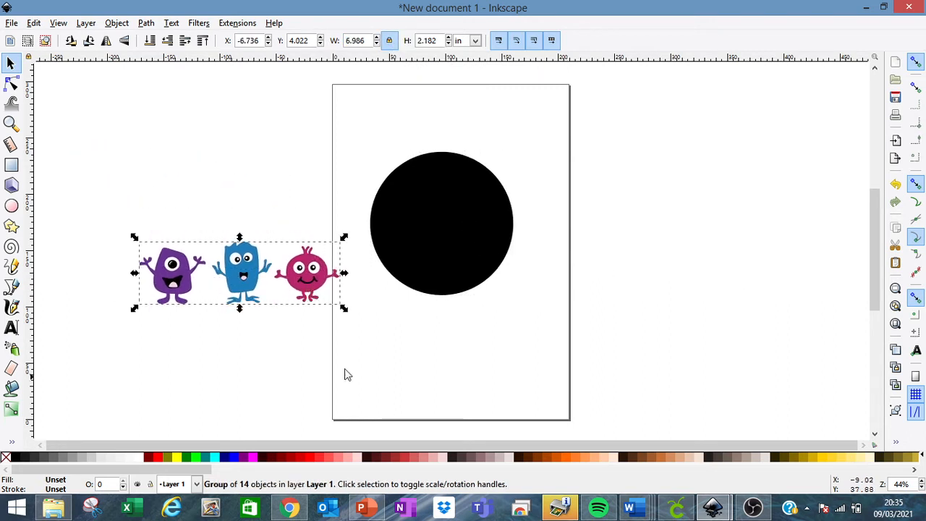
{"action": "left_click", "coordinate": [117, 24]}
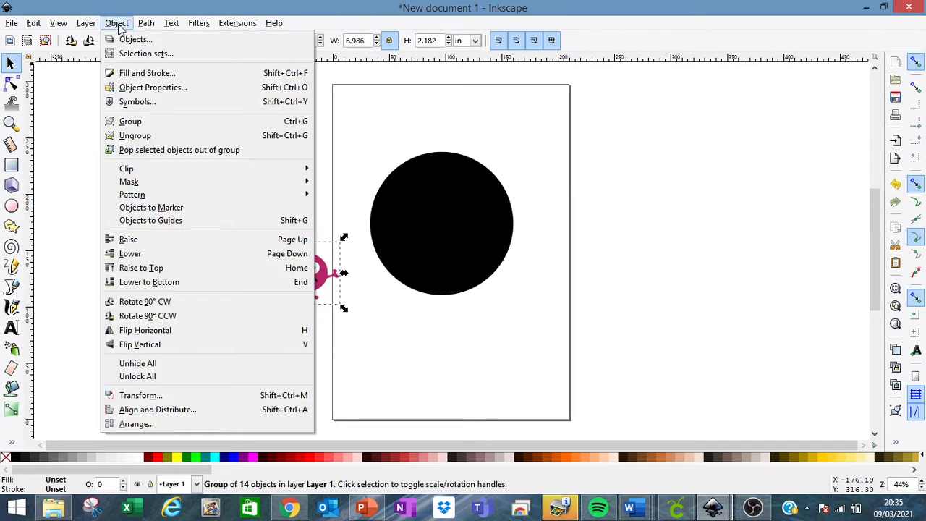
{"action": "left_click", "coordinate": [136, 136]}
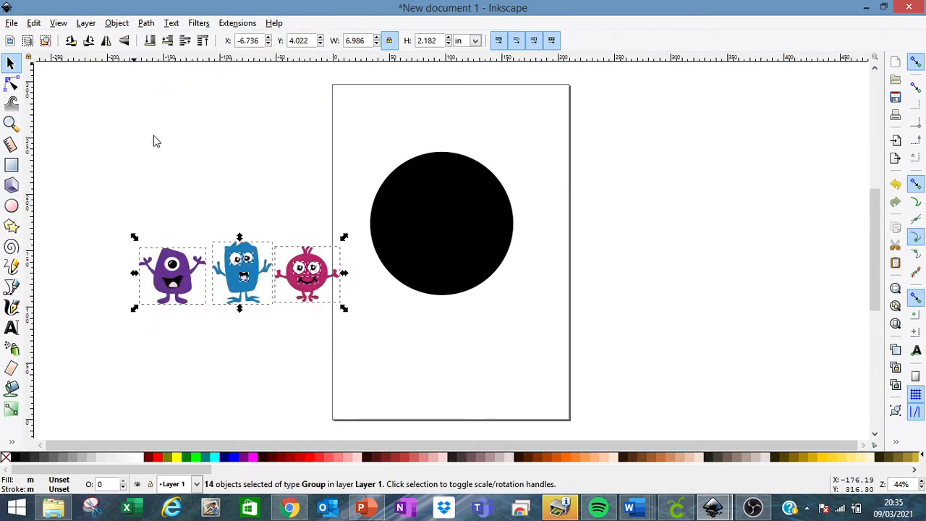
{"action": "left_click", "coordinate": [246, 161]}
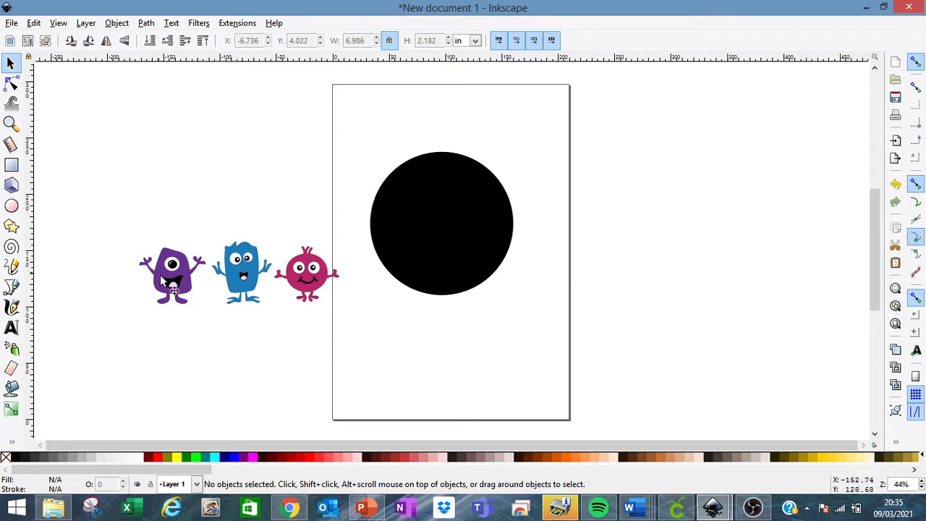
Move the purple one-eyed monster up, away from the other two monsters
{"action": "left_click_drag", "start_coordinate": [110, 210], "coordinate": [204, 330]}
{"action": "left_click", "coordinate": [185, 297]}
{"action": "left_click_drag", "start_coordinate": [184, 260], "coordinate": [330, 164]}
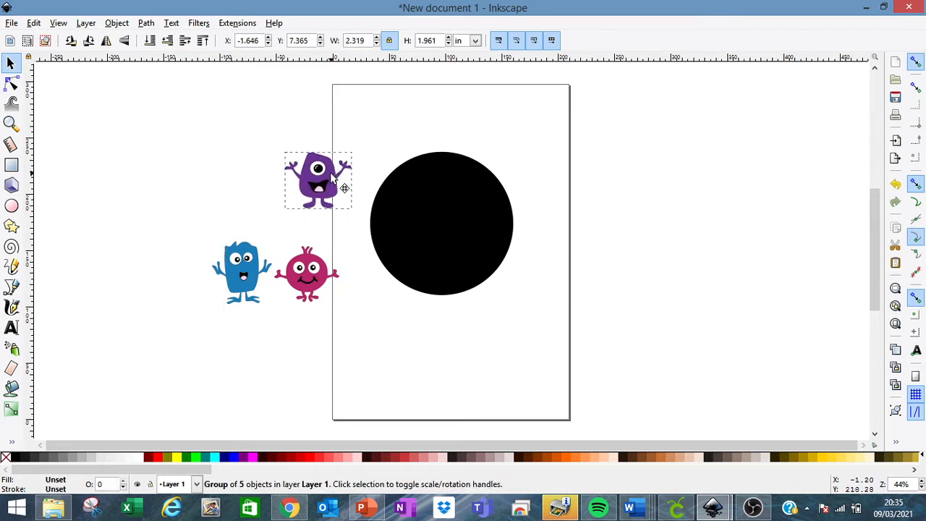
Select all parts of the blue monster and group them
{"action": "left_click_drag", "start_coordinate": [197, 241], "coordinate": [325, 310]}
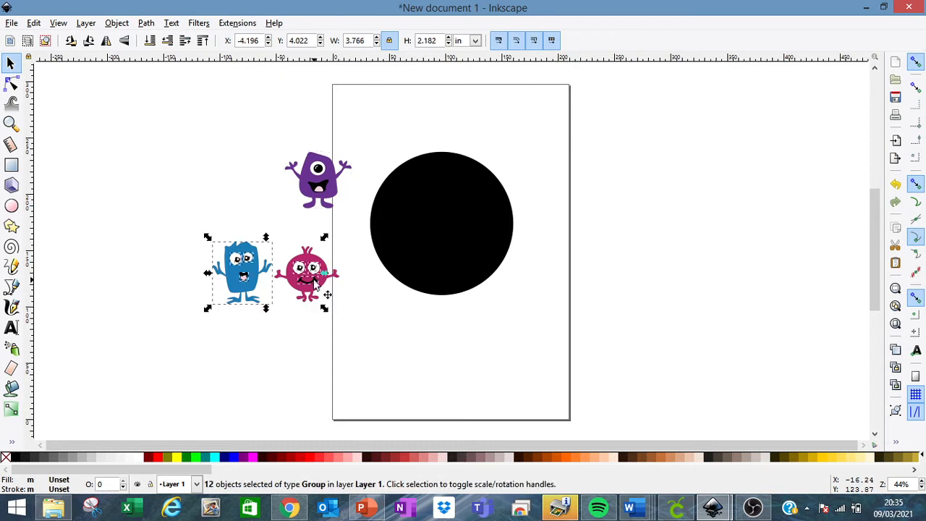
{"action": "left_click", "coordinate": [199, 228]}
{"action": "left_click_drag", "start_coordinate": [196, 223], "coordinate": [285, 329]}
{"action": "left_click", "coordinate": [116, 23]}
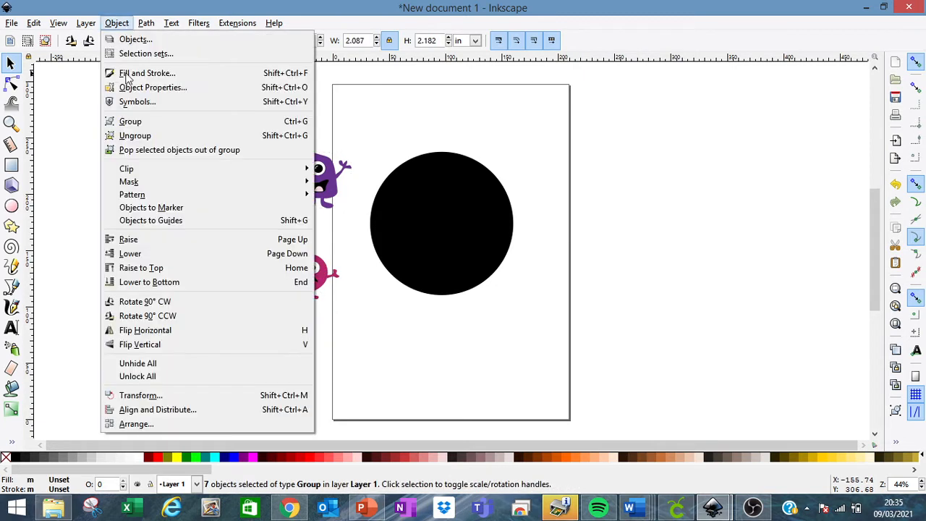
{"action": "left_click", "coordinate": [143, 122]}
{"action": "left_click", "coordinate": [366, 318]}
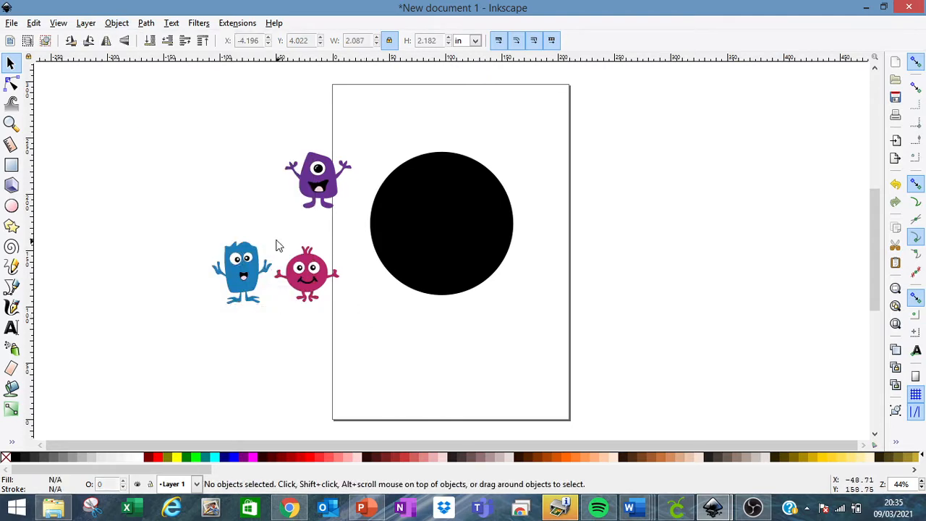
Select all parts of the pink monster and group them
{"action": "left_click_drag", "start_coordinate": [271, 242], "coordinate": [352, 319]}
{"action": "left_click", "coordinate": [117, 24]}
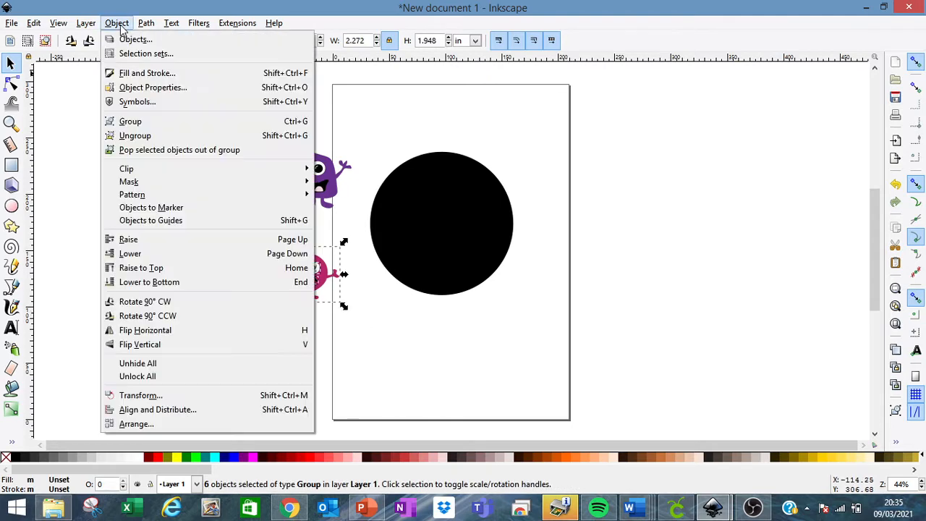
{"action": "left_click", "coordinate": [145, 124]}
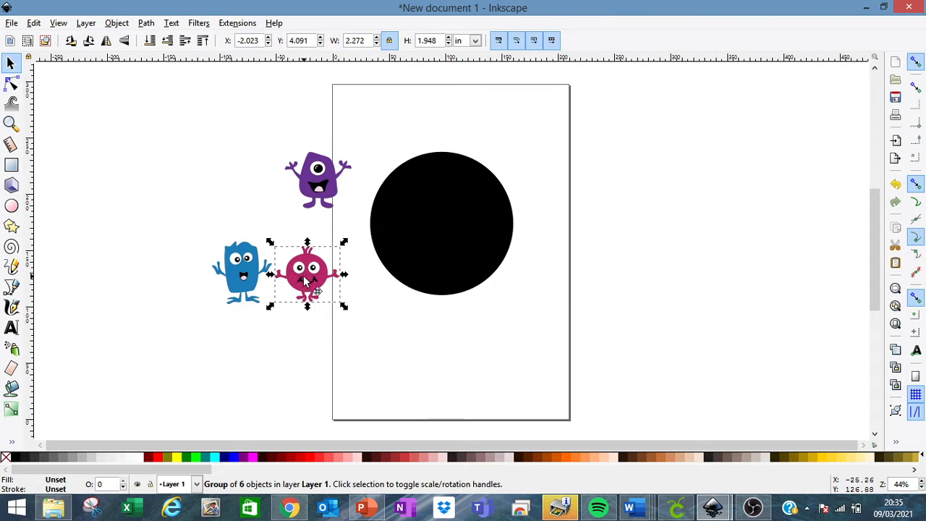
Arrange the three monsters off the page's left side, with pink above blue and purple beside pink
{"action": "left_click_drag", "start_coordinate": [297, 276], "coordinate": [141, 152]}
{"action": "left_click_drag", "start_coordinate": [248, 272], "coordinate": [158, 226]}
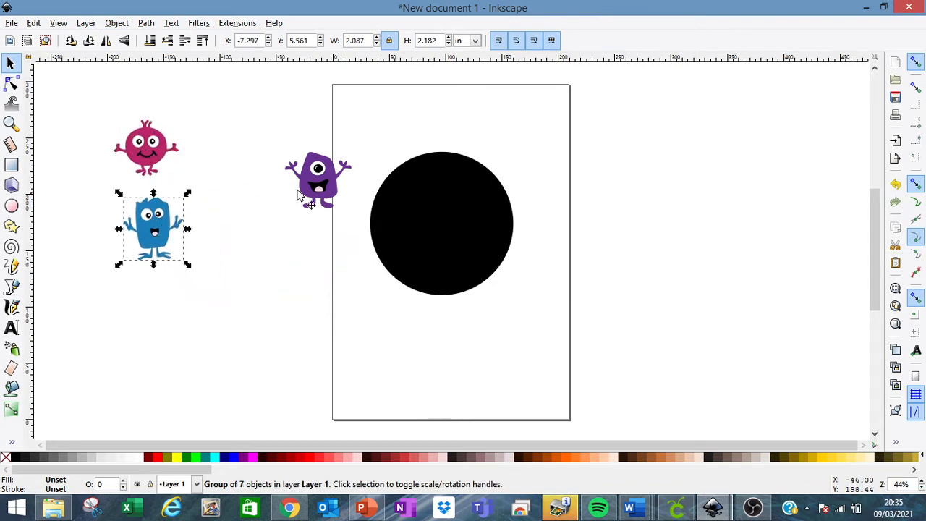
{"action": "left_click_drag", "start_coordinate": [304, 181], "coordinate": [218, 163]}
Fill the circle on the page with light grey
{"action": "left_click", "coordinate": [495, 242]}
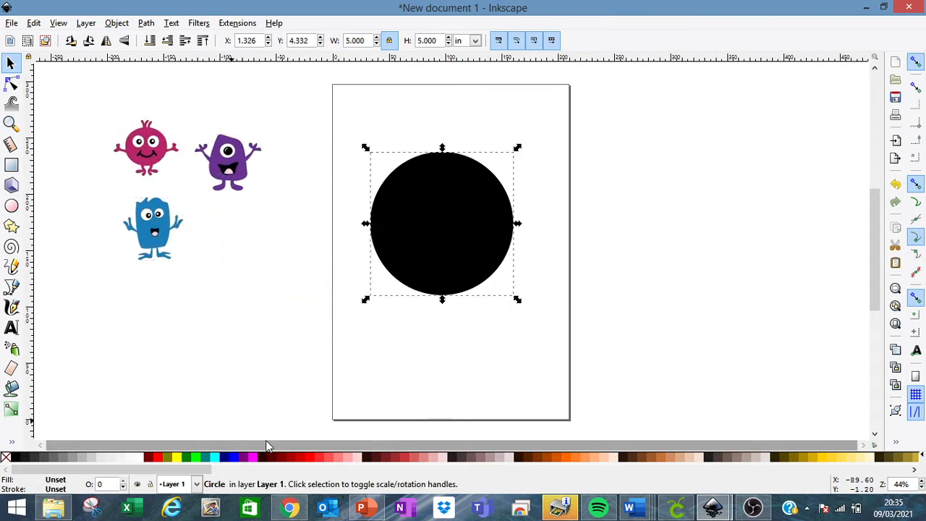
{"action": "left_click", "coordinate": [89, 458]}
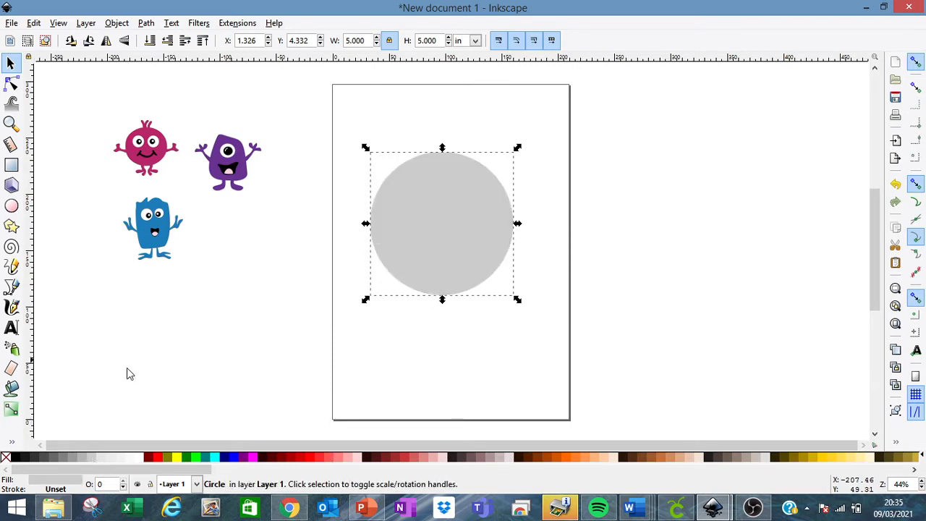
Add a text object containing the child's first name, off the page below the monsters
{"action": "left_click", "coordinate": [11, 328]}
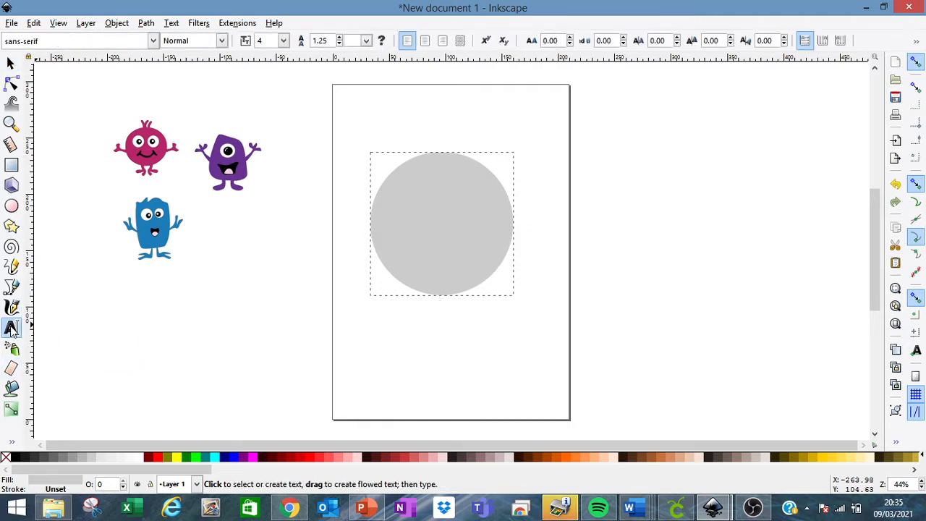
{"action": "left_click", "coordinate": [225, 294]}
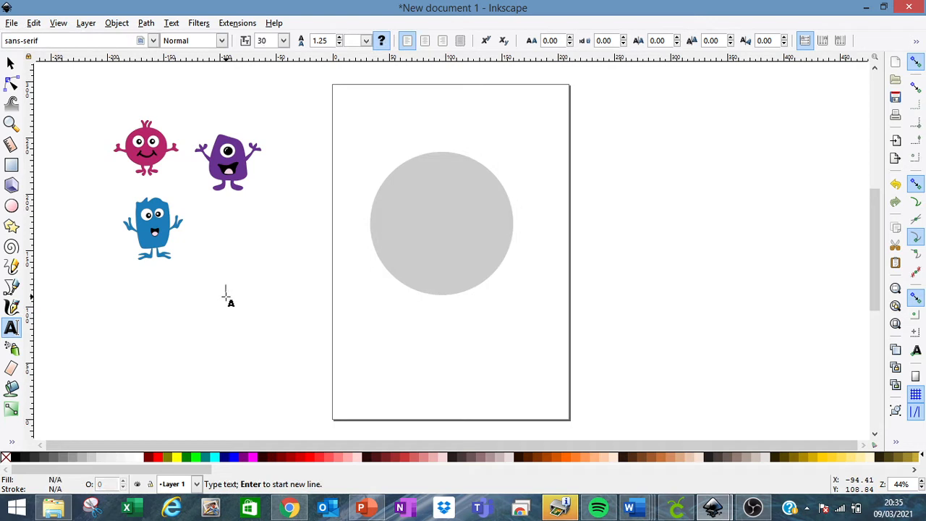
{"action": "type", "text": "J"}
{"action": "key", "text": "BackSpace"}
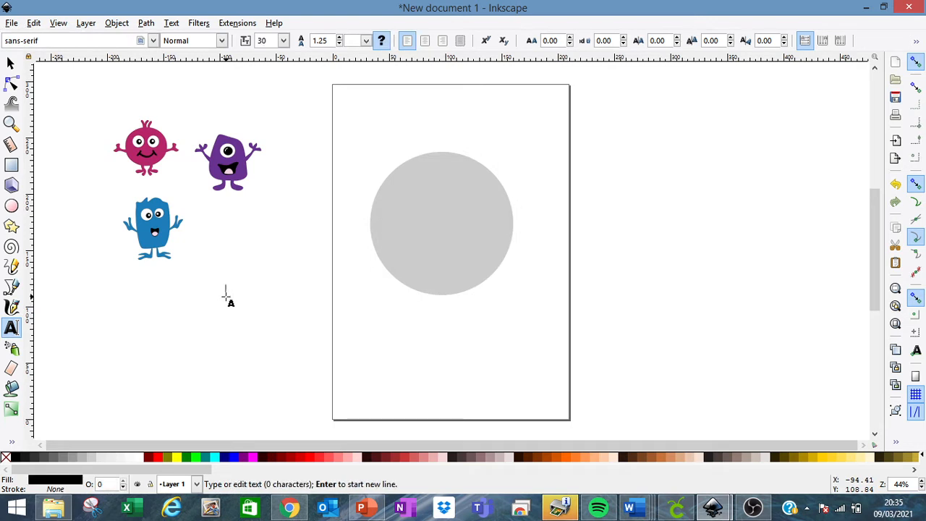
{"action": "type", "text": "Thaom"}
{"action": "key", "text": "BackSpace"}
{"action": "key", "text": "BackSpace"}
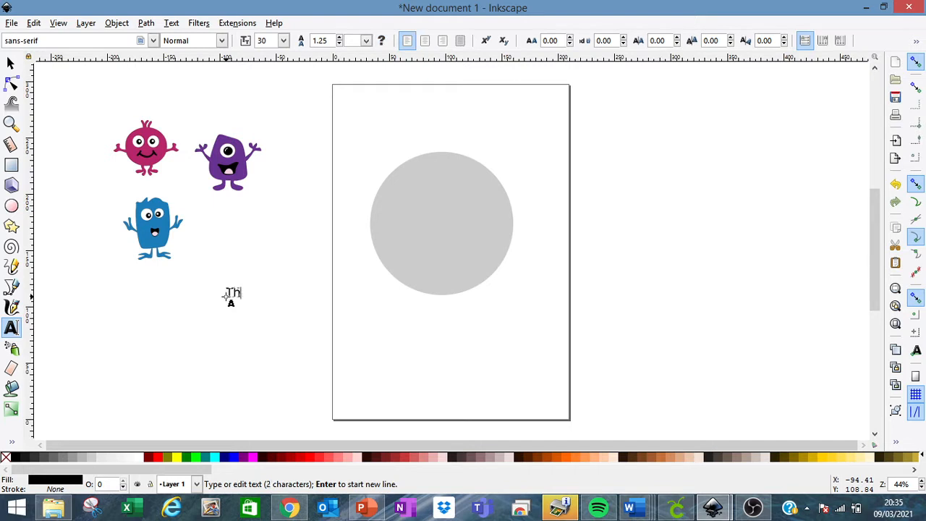
{"action": "type", "text": "omas"}
Change the name text's font to Smokes
{"action": "triple_click", "coordinate": [92, 42]}
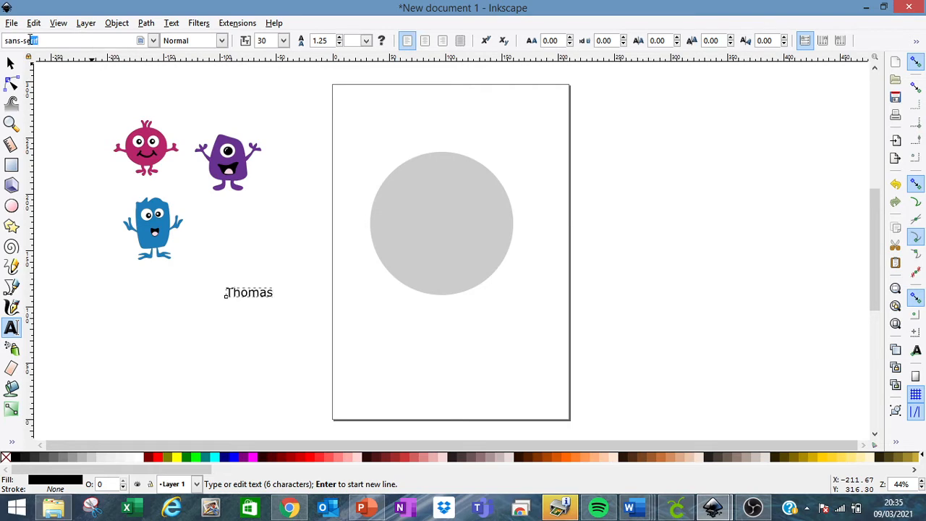
{"action": "left_click", "coordinate": [154, 41]}
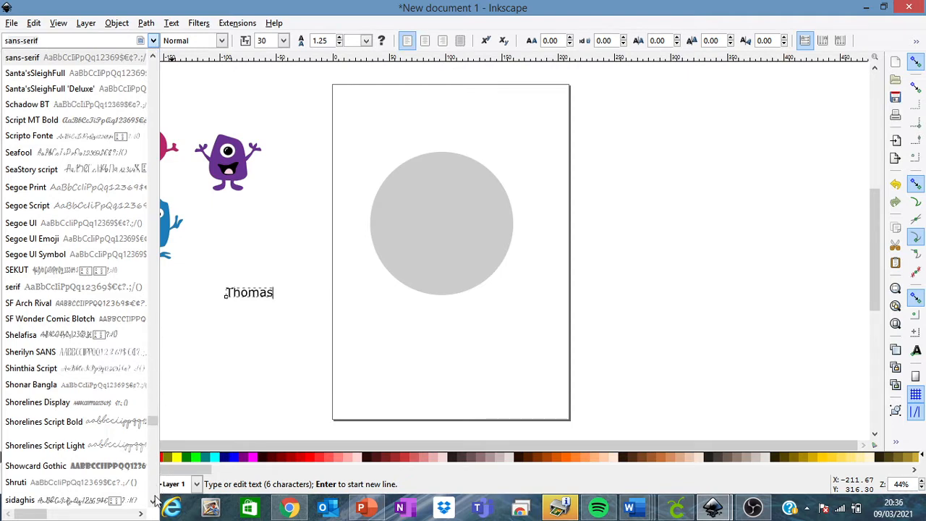
{"action": "left_click_drag", "start_coordinate": [155, 500], "coordinate": [155, 504]}
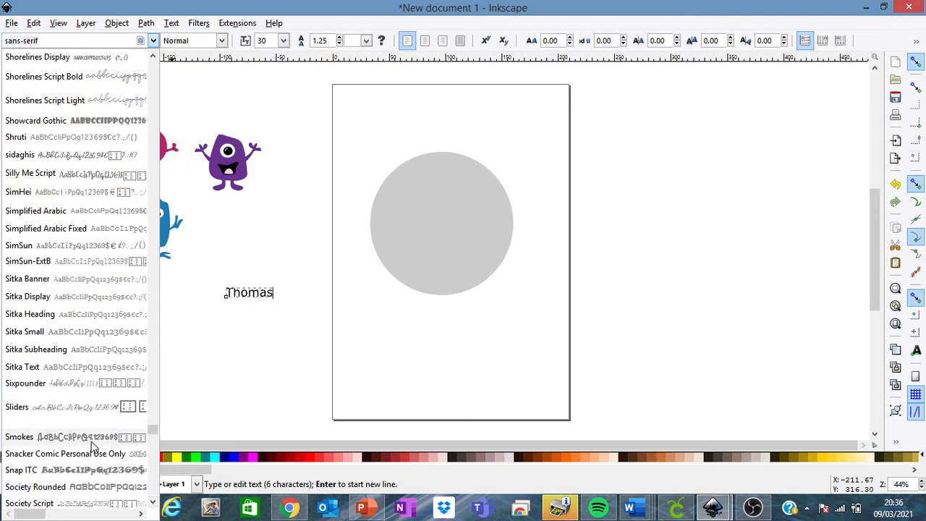
{"action": "left_click", "coordinate": [65, 437]}
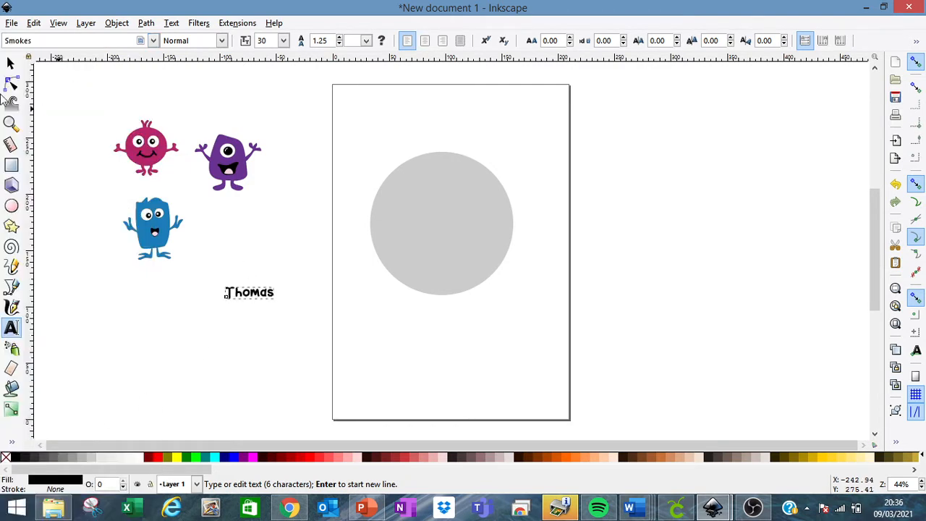
Enlarge the name text to about 6.36 in wide and place it on the page below the circle
{"action": "left_click", "coordinate": [11, 63]}
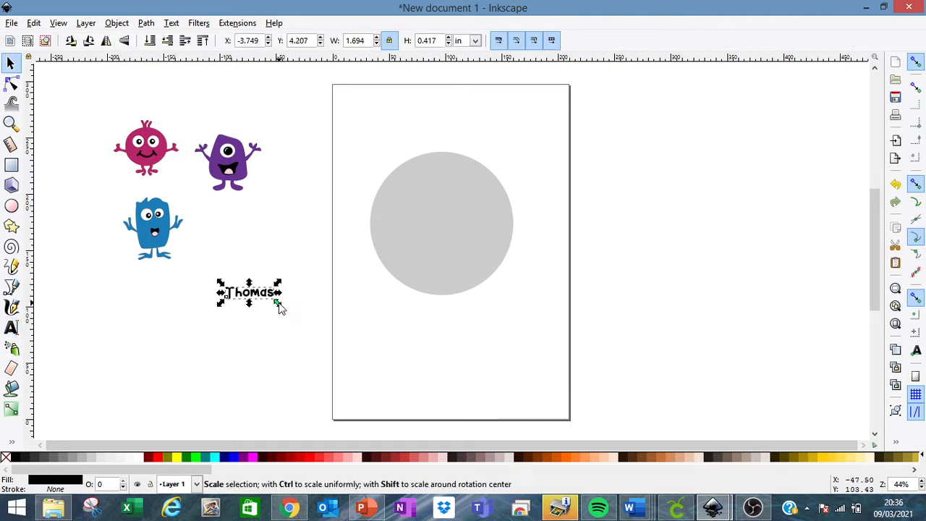
{"action": "left_click_drag", "start_coordinate": [281, 305], "coordinate": [414, 372]}
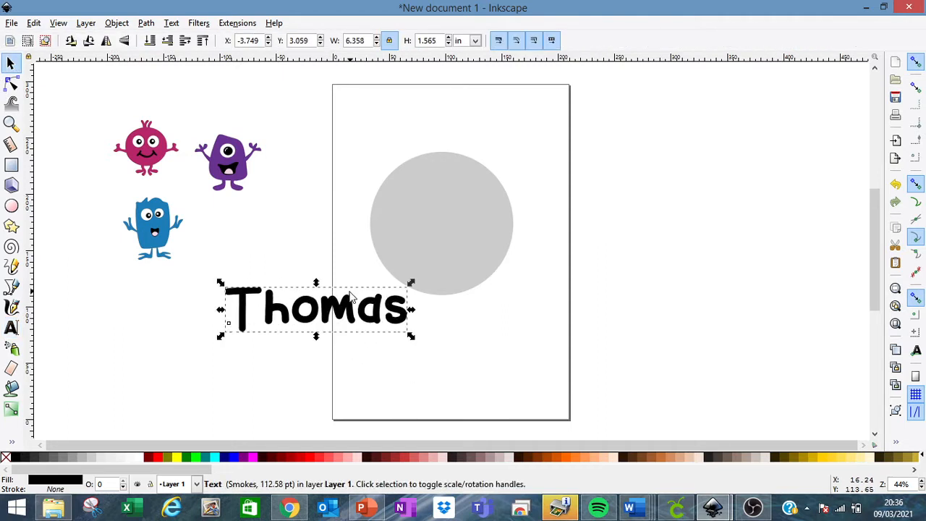
{"action": "left_click_drag", "start_coordinate": [351, 296], "coordinate": [320, 326]}
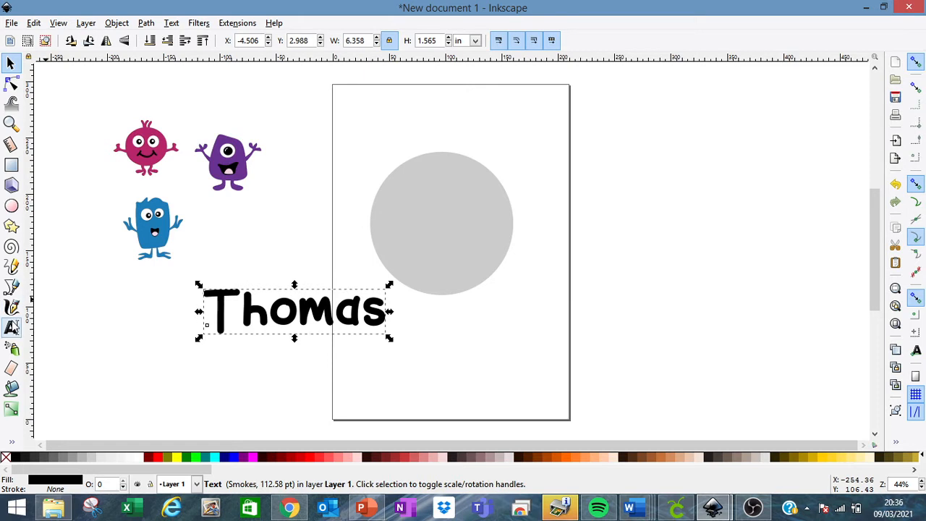
{"action": "left_click", "coordinate": [11, 327]}
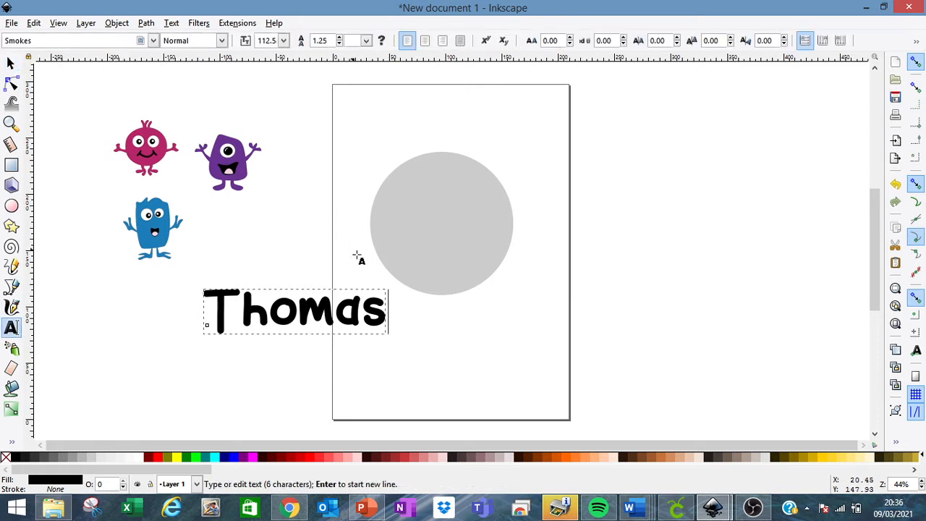
{"action": "left_click", "coordinate": [11, 63]}
{"action": "left_click_drag", "start_coordinate": [342, 327], "coordinate": [479, 358]}
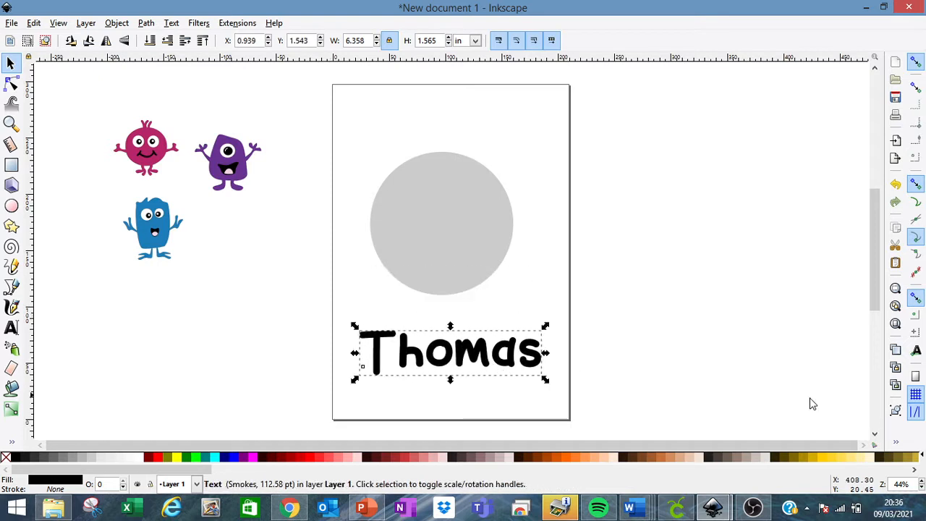
Convert the name text to paths, ungroup the letters and unite them into a single path
{"action": "left_click", "coordinate": [147, 24]}
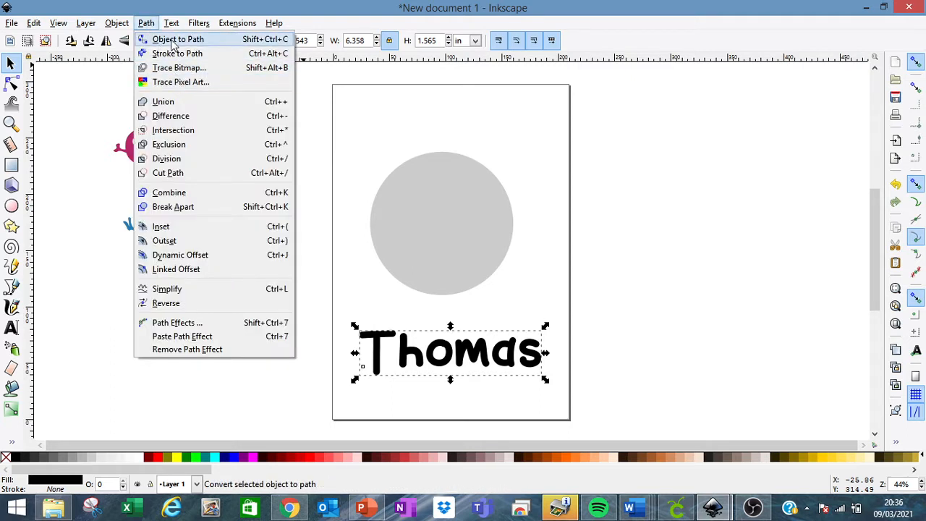
{"action": "left_click", "coordinate": [174, 40]}
{"action": "left_click", "coordinate": [119, 24]}
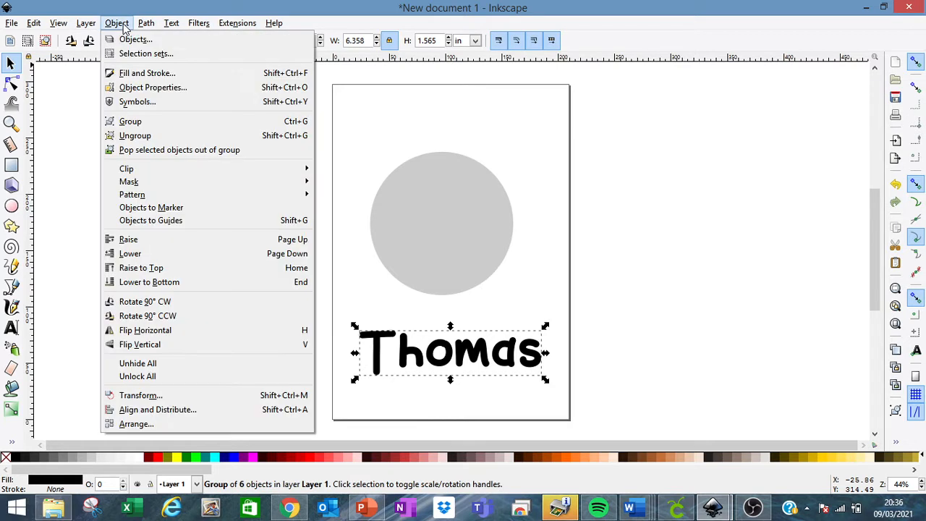
{"action": "left_click", "coordinate": [139, 135]}
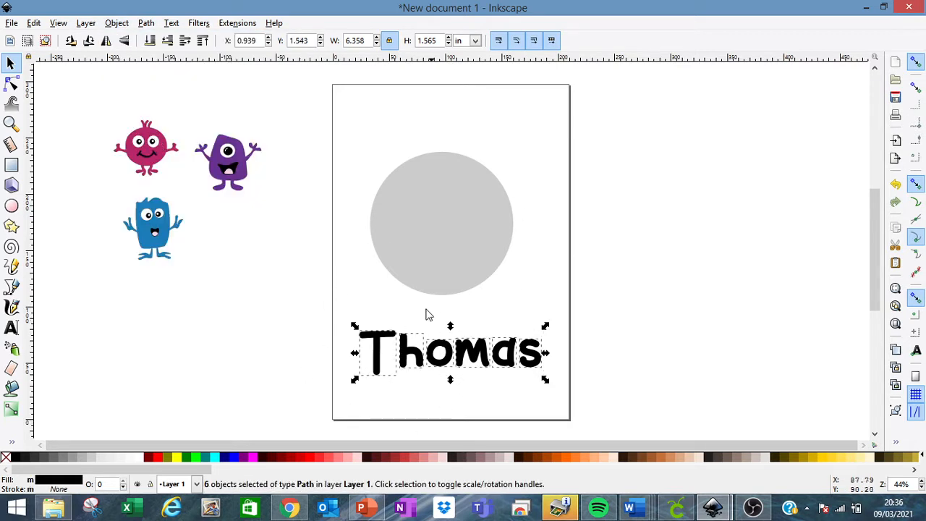
{"action": "left_click", "coordinate": [146, 24]}
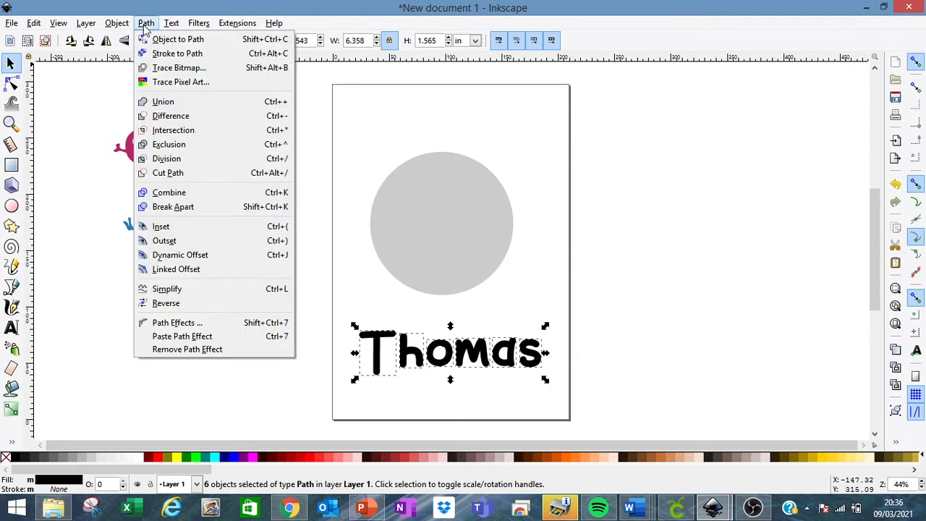
{"action": "left_click", "coordinate": [178, 106]}
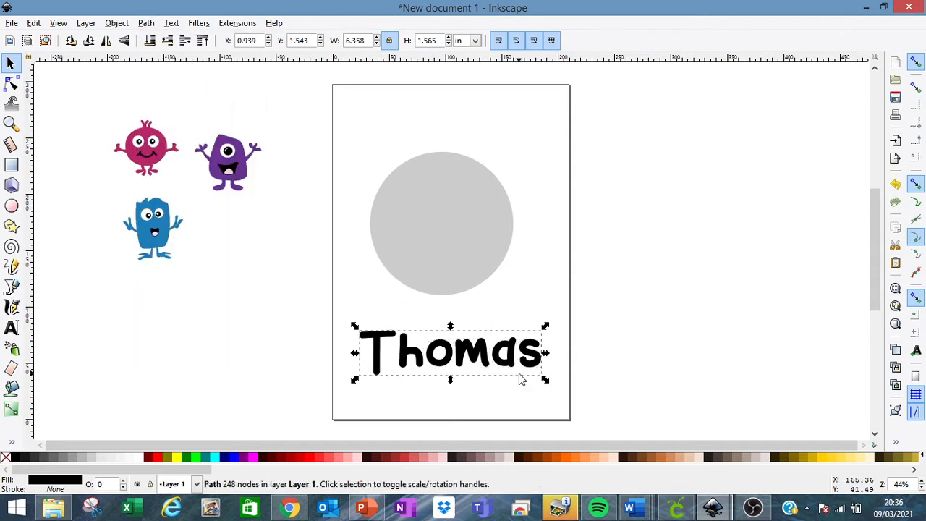
Move the name partly off the page's left side and create a cyan duplicate slightly above it
{"action": "left_click_drag", "start_coordinate": [521, 374], "coordinate": [345, 354]}
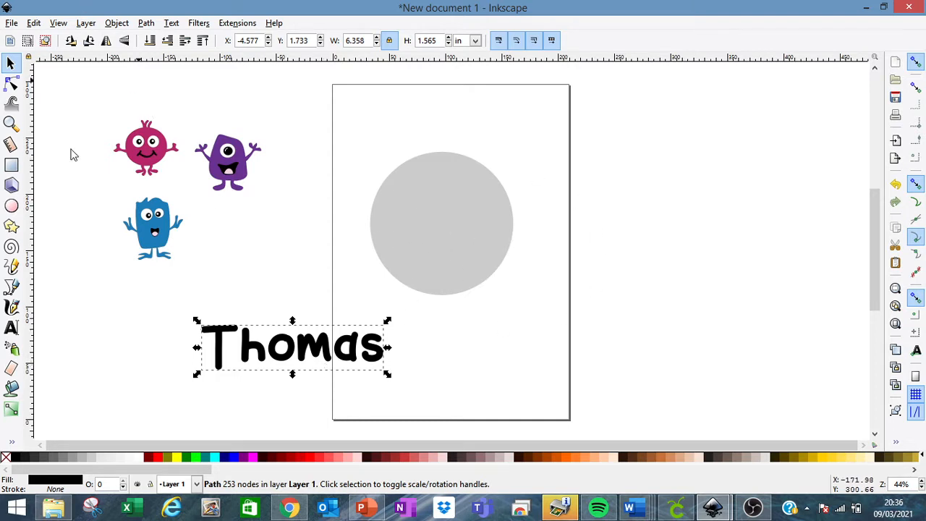
{"action": "right_click", "coordinate": [280, 334]}
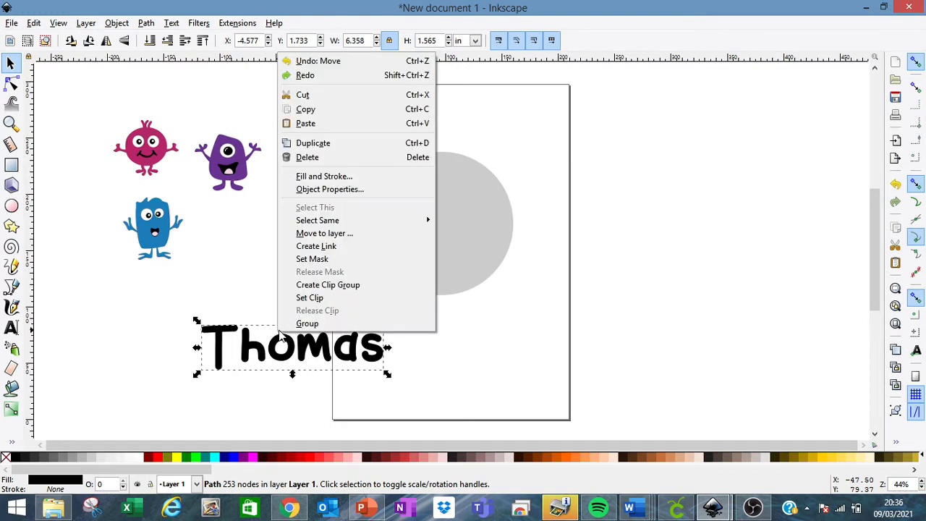
{"action": "left_click", "coordinate": [329, 145]}
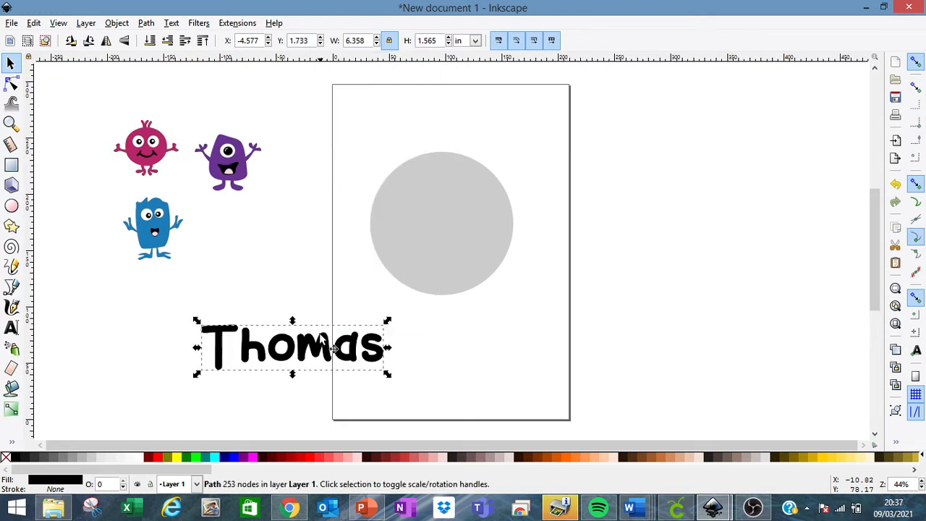
{"action": "left_click_drag", "start_coordinate": [333, 349], "coordinate": [308, 315]}
{"action": "left_click", "coordinate": [217, 458]}
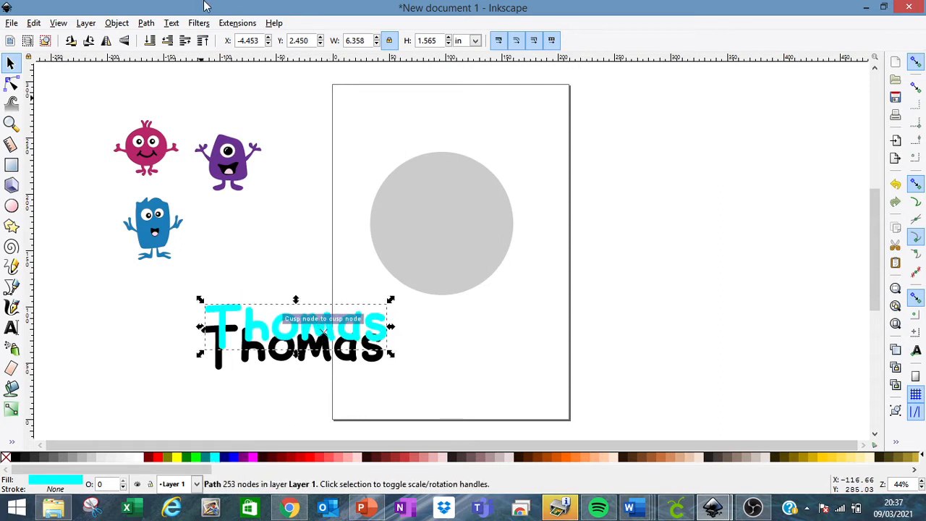
Outset the cyan copy of the name and raise the black original to the top
{"action": "left_click", "coordinate": [150, 23]}
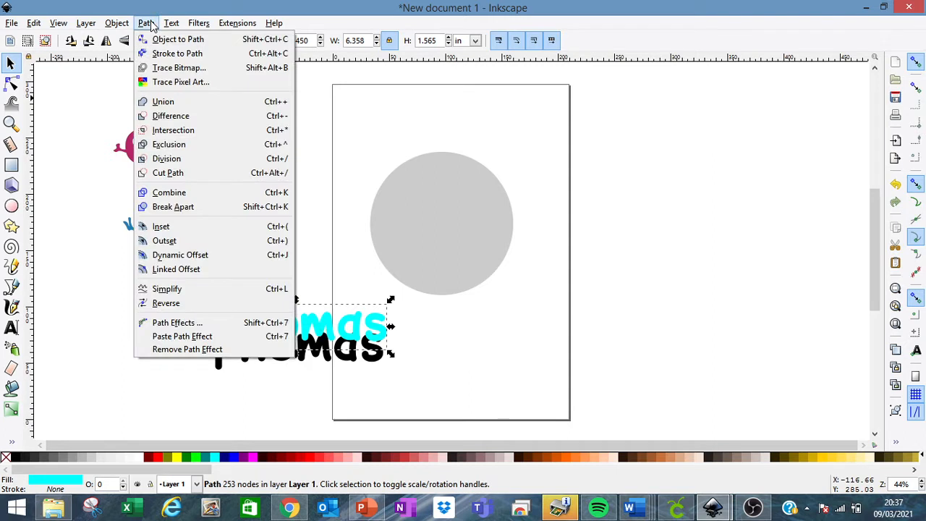
{"action": "left_click", "coordinate": [176, 244]}
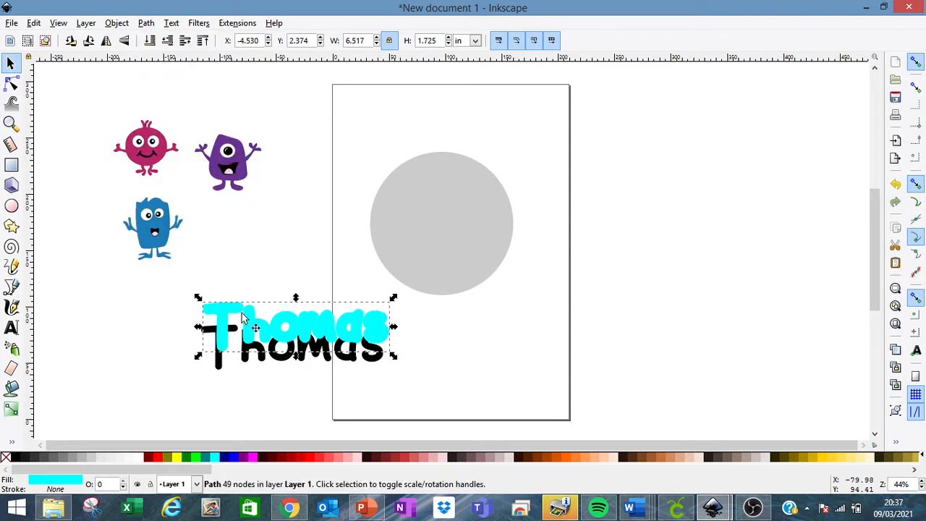
{"action": "left_click", "coordinate": [278, 362]}
{"action": "left_click", "coordinate": [203, 41]}
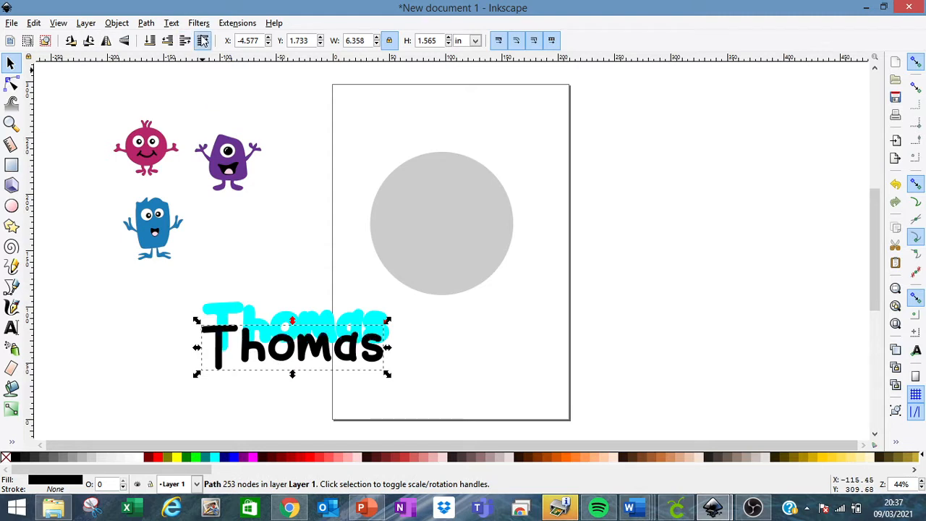
Position the black name centrally over the cyan copy so an even cyan border surrounds every letter
{"action": "left_click", "coordinate": [921, 481]}
{"action": "left_click", "coordinate": [922, 481]}
{"action": "left_click", "coordinate": [922, 481]}
{"action": "left_click", "coordinate": [921, 481]}
{"action": "left_click", "coordinate": [922, 481]}
{"action": "left_click", "coordinate": [922, 481]}
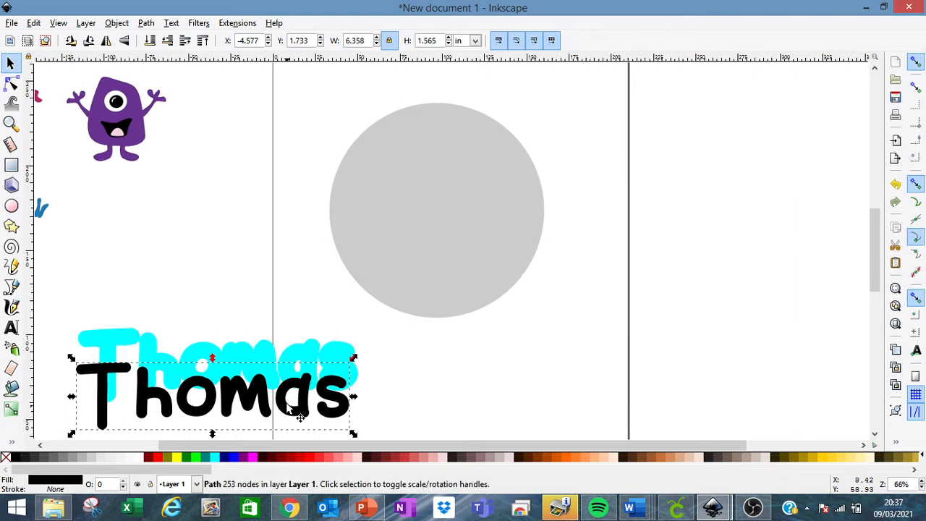
{"action": "left_click_drag", "start_coordinate": [289, 409], "coordinate": [290, 372]}
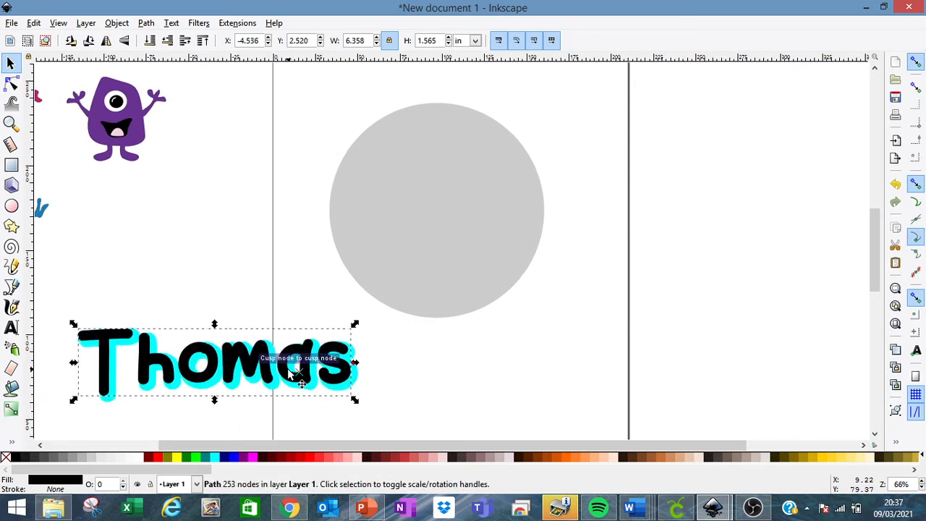
{"action": "key", "text": "Right"}
{"action": "key", "text": "Right"}
{"action": "key", "text": "Right"}
{"action": "key", "text": "Right"}
{"action": "key", "text": "Down"}
{"action": "key", "text": "Down"}
{"action": "key", "text": "Down"}
{"action": "key", "text": "Left"}
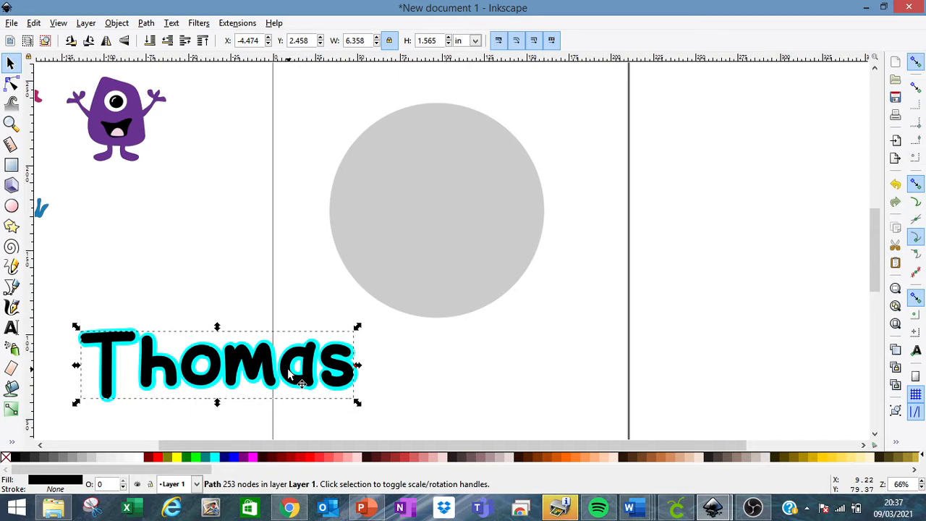
Set the Inset/Outset step to 0.004 px in the Steps section of the Behavior preferences
{"action": "left_click", "coordinate": [33, 23]}
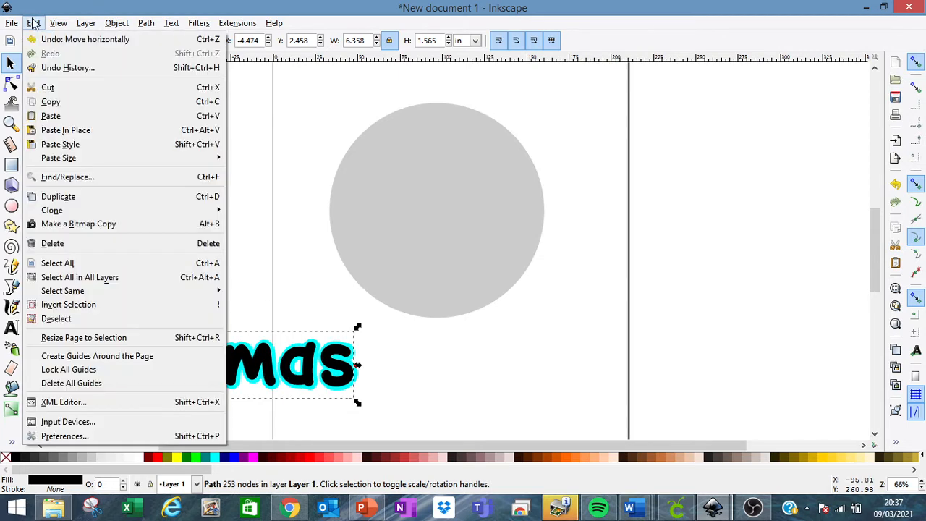
{"action": "left_click", "coordinate": [105, 433]}
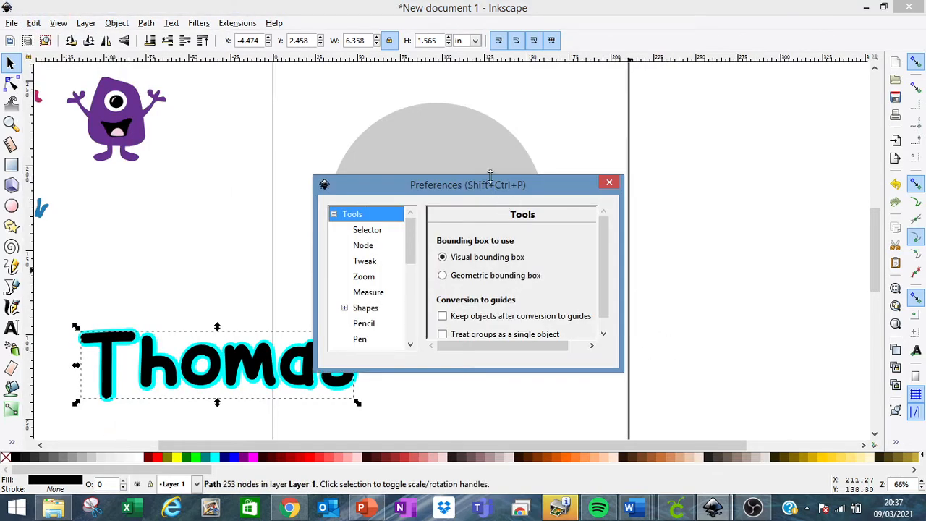
{"action": "left_click_drag", "start_coordinate": [490, 175], "coordinate": [484, 109]}
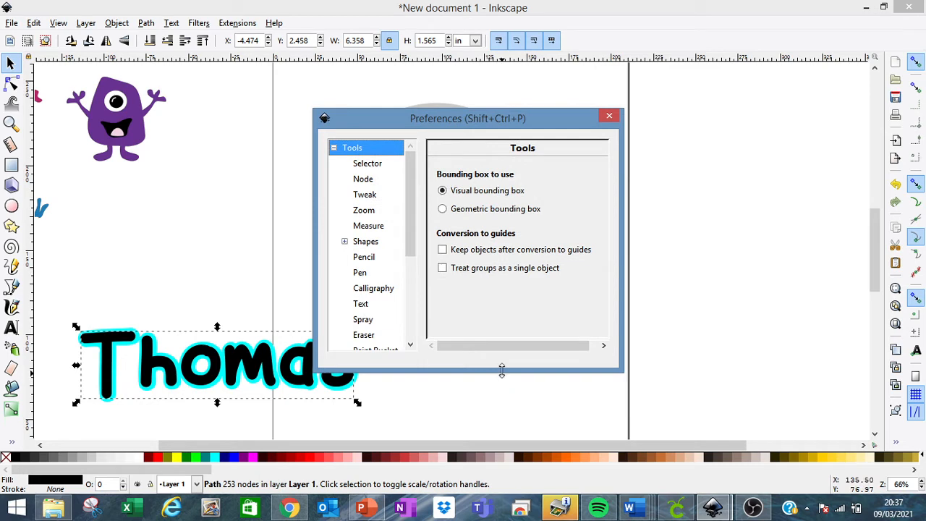
{"action": "left_click_drag", "start_coordinate": [502, 371], "coordinate": [502, 417]}
{"action": "left_click_drag", "start_coordinate": [406, 236], "coordinate": [412, 312]}
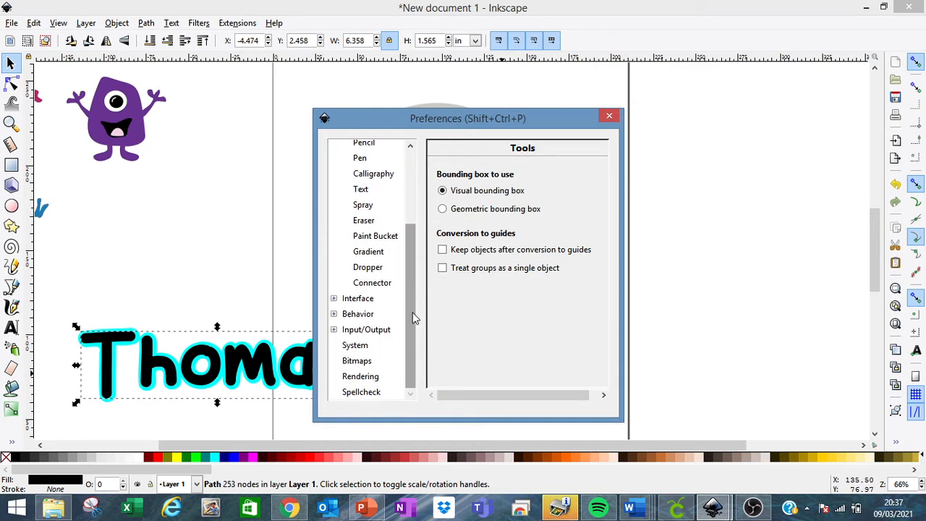
{"action": "left_click", "coordinate": [333, 314]}
{"action": "left_click_drag", "start_coordinate": [433, 280], "coordinate": [434, 322]}
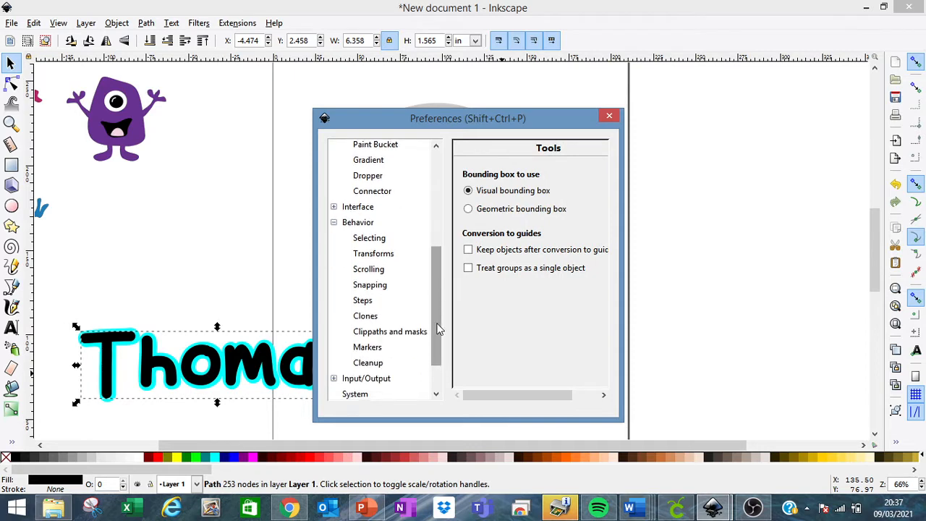
{"action": "left_click", "coordinate": [362, 301]}
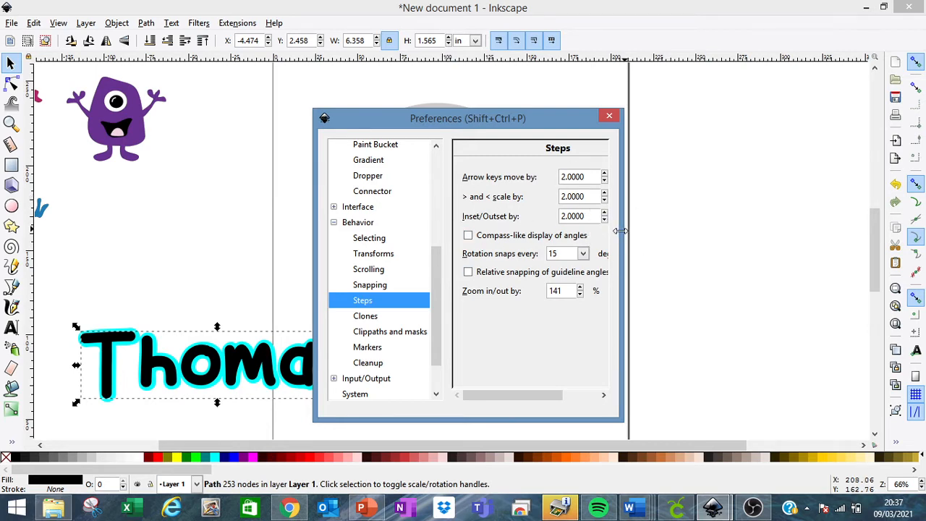
{"action": "left_click_drag", "start_coordinate": [621, 231], "coordinate": [776, 232]}
{"action": "left_click_drag", "start_coordinate": [590, 216], "coordinate": [504, 221]}
{"action": "type", "text": "0"}
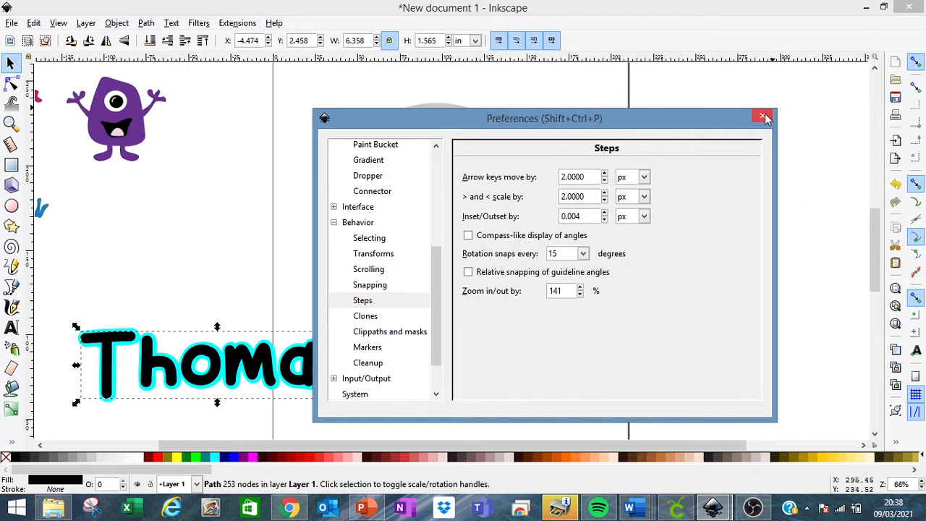
Set the Inset/Outset step to 2 px and close the preferences
{"action": "left_click_drag", "start_coordinate": [590, 217], "coordinate": [509, 218]}
{"action": "type", "text": "2"}
{"action": "left_click", "coordinate": [761, 119]}
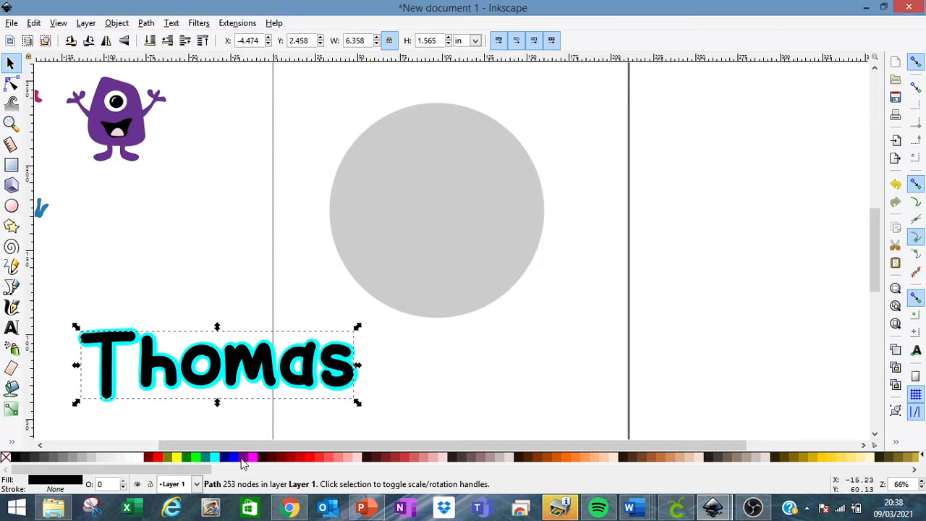
Add the number 1 as text in the Smokes font in the empty area between the monsters and the grey circle
{"action": "left_click_drag", "start_coordinate": [450, 443], "coordinate": [364, 444]}
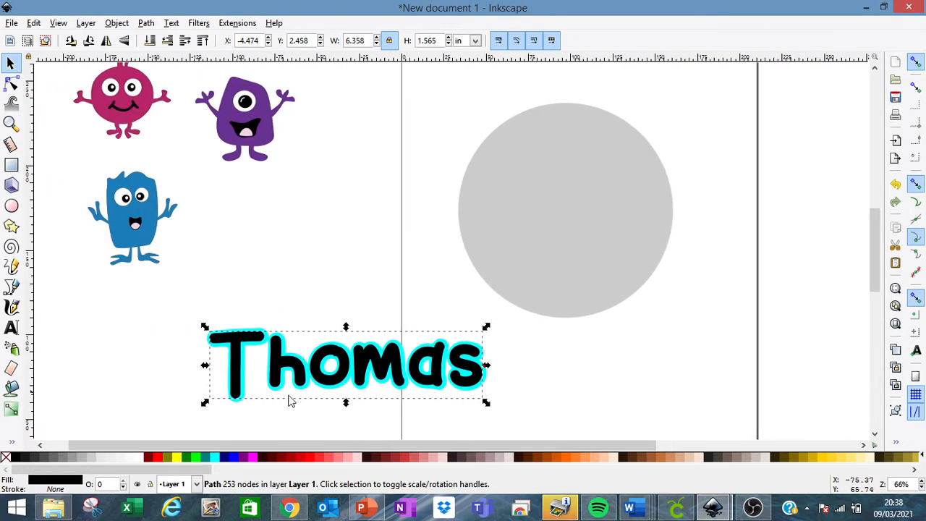
{"action": "left_click", "coordinate": [11, 327]}
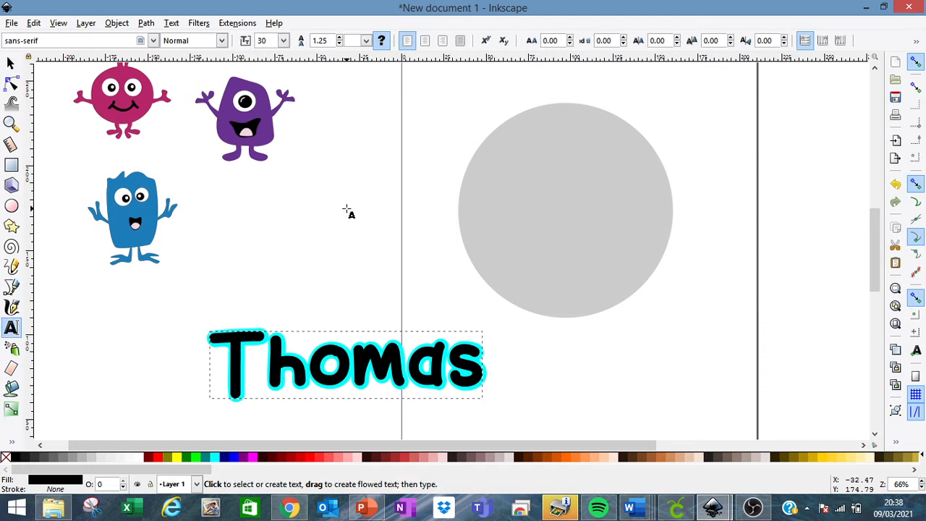
{"action": "left_click", "coordinate": [347, 209]}
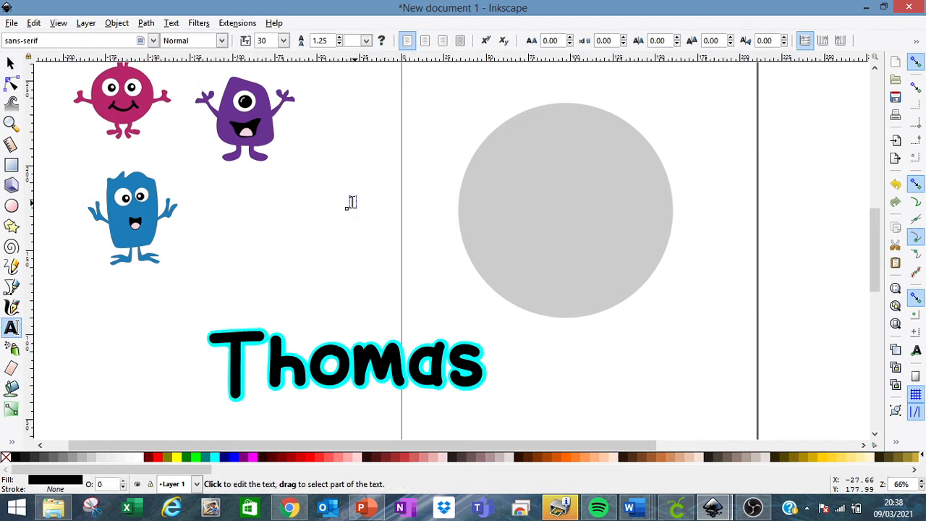
{"action": "double_click", "coordinate": [352, 203]}
{"action": "left_click_drag", "start_coordinate": [64, 45], "coordinate": [2, 44]}
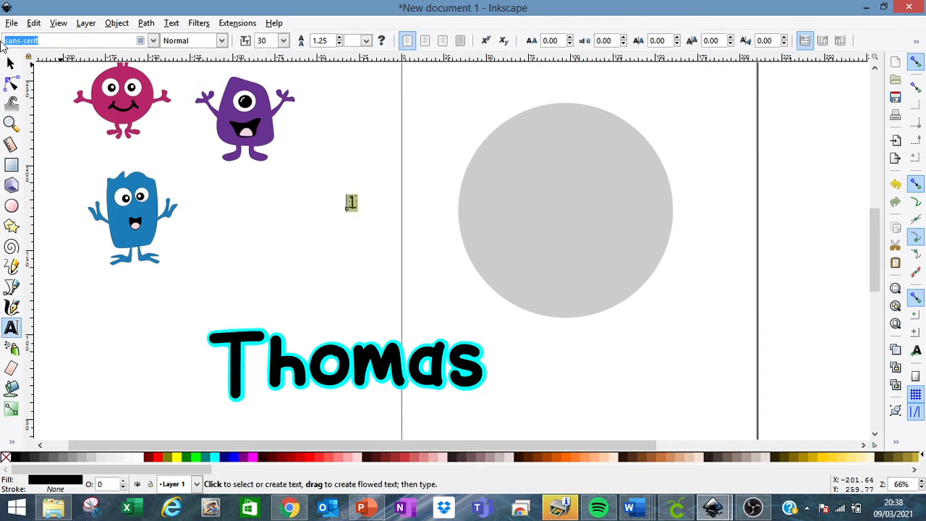
{"action": "type", "text": "smoke"}
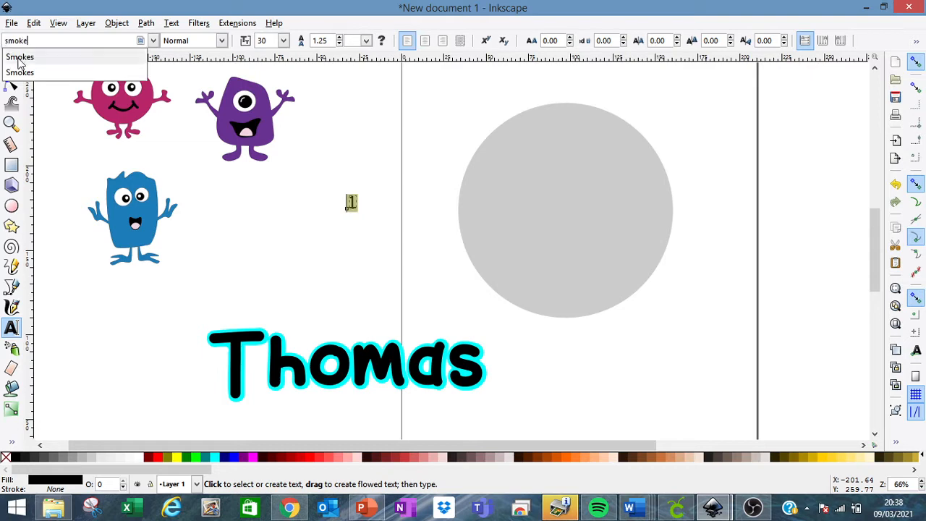
{"action": "left_click", "coordinate": [19, 62]}
{"action": "left_click", "coordinate": [11, 63]}
{"action": "left_click", "coordinate": [419, 196]}
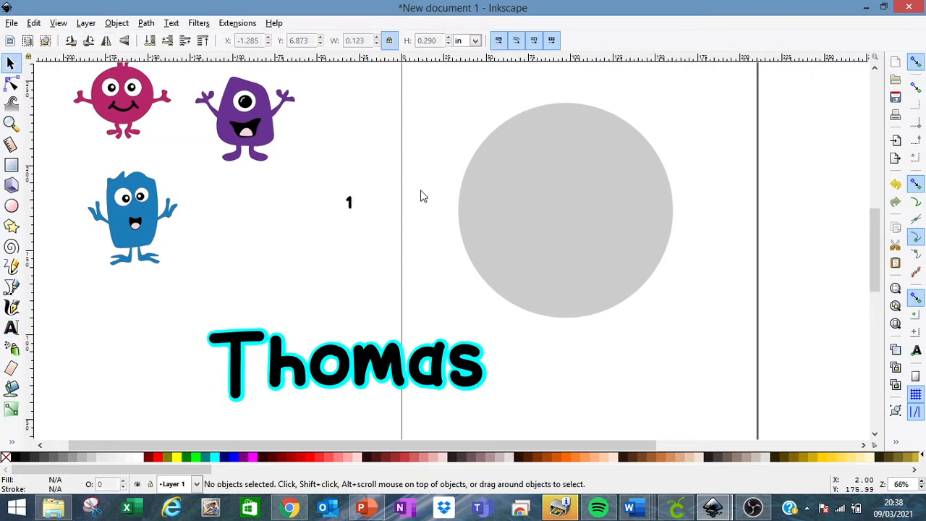
Scale the black name to about 6.37 in wide and enlarge the number 1 to about 0.93 × 2.20 in
{"action": "left_click", "coordinate": [381, 385]}
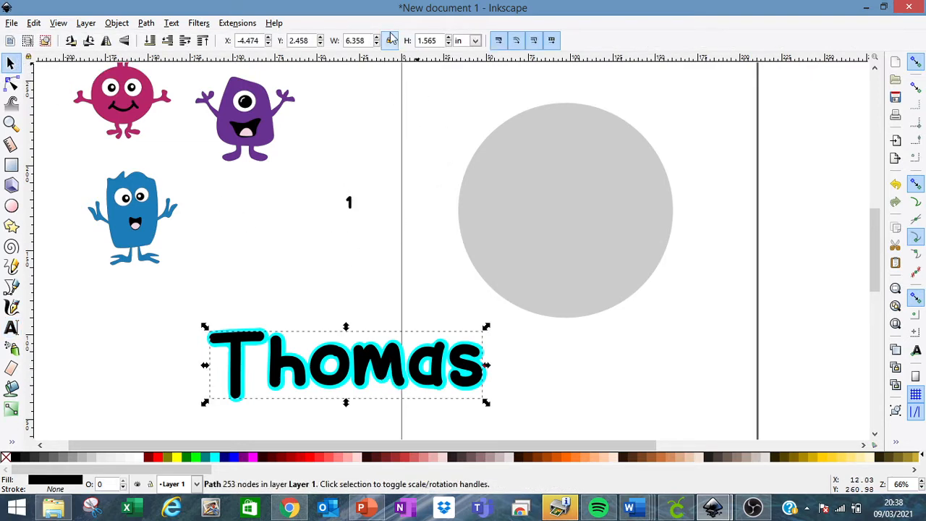
{"action": "mouse_move", "coordinate": [488, 405]}
{"action": "left_mouse_down"}
{"action": "mouse_move", "coordinate": [519, 422]}
{"action": "mouse_move", "coordinate": [484, 413]}
{"action": "left_mouse_up"}
{"action": "left_click", "coordinate": [349, 204]}
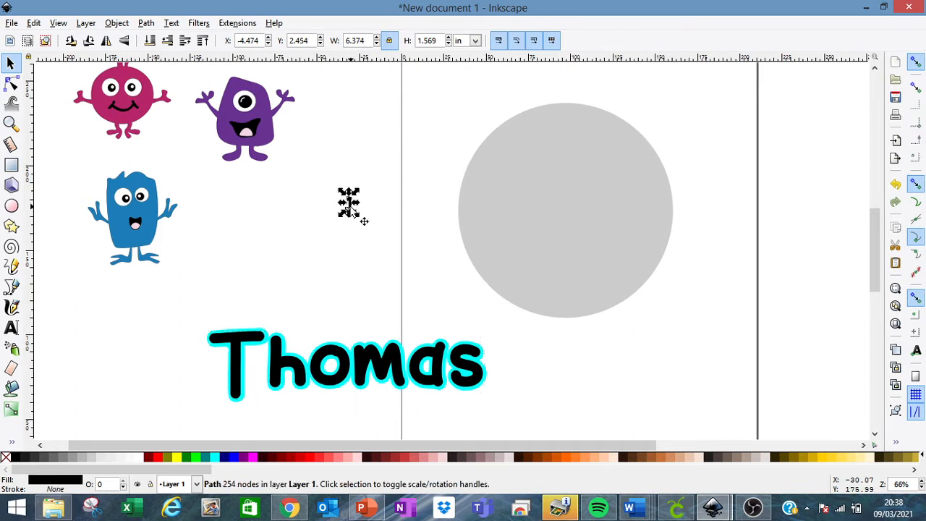
{"action": "left_click_drag", "start_coordinate": [357, 218], "coordinate": [397, 289]}
{"action": "left_click_drag", "start_coordinate": [373, 257], "coordinate": [360, 215]}
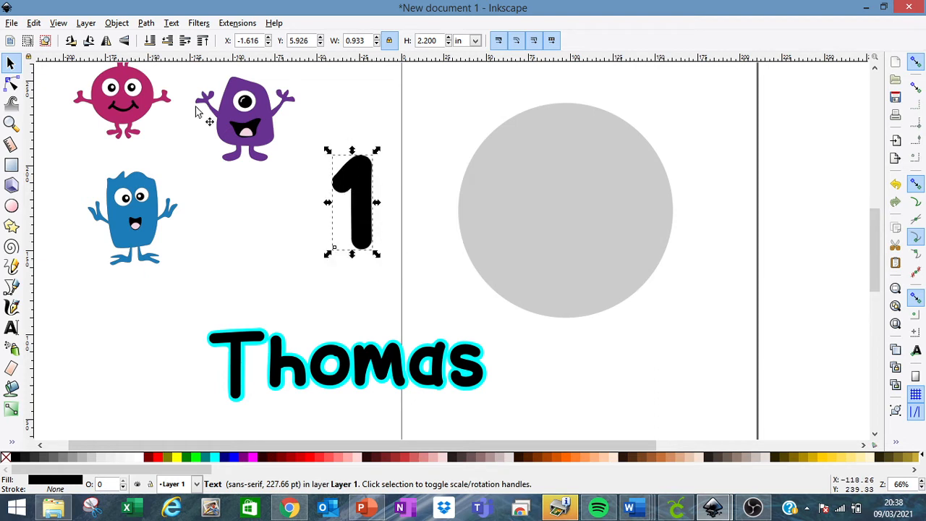
Create a red duplicate of the number 1 overlapping its right side and convert the copy to a path
{"action": "right_click", "coordinate": [358, 190]}
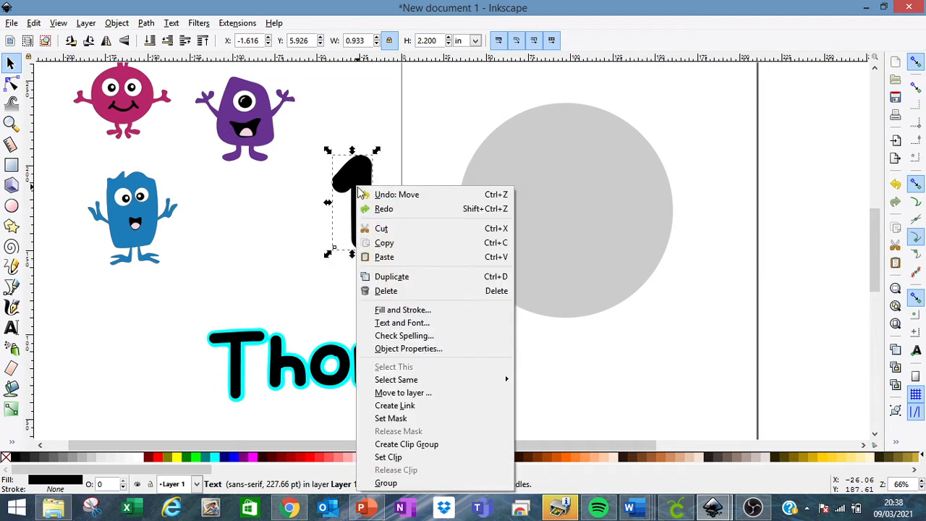
{"action": "left_click", "coordinate": [423, 277]}
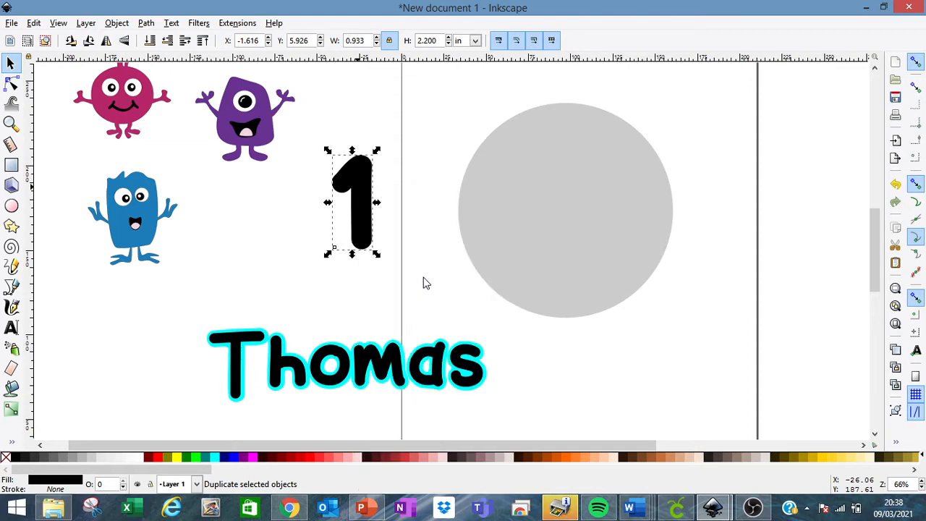
{"action": "left_click_drag", "start_coordinate": [362, 207], "coordinate": [400, 195]}
{"action": "left_click", "coordinate": [316, 457]}
{"action": "left_click", "coordinate": [145, 23]}
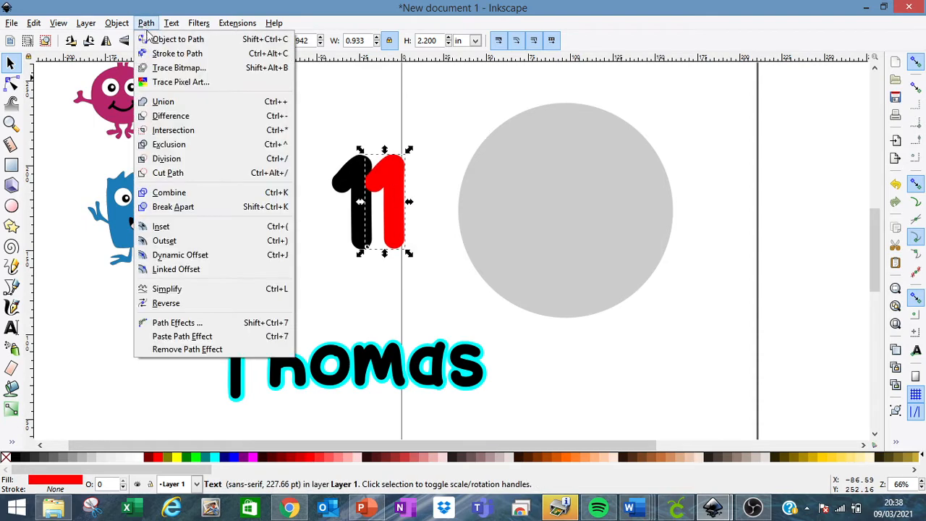
{"action": "left_click", "coordinate": [158, 36]}
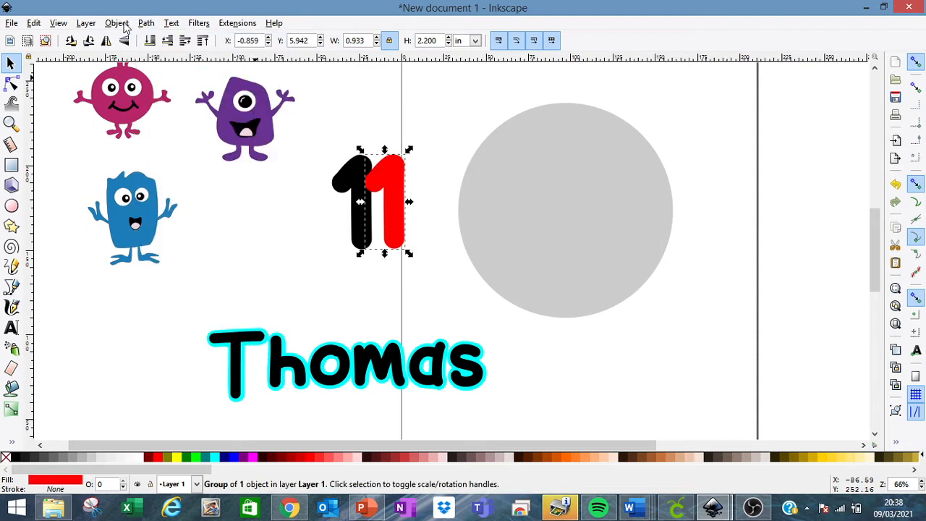
{"action": "left_click", "coordinate": [120, 24]}
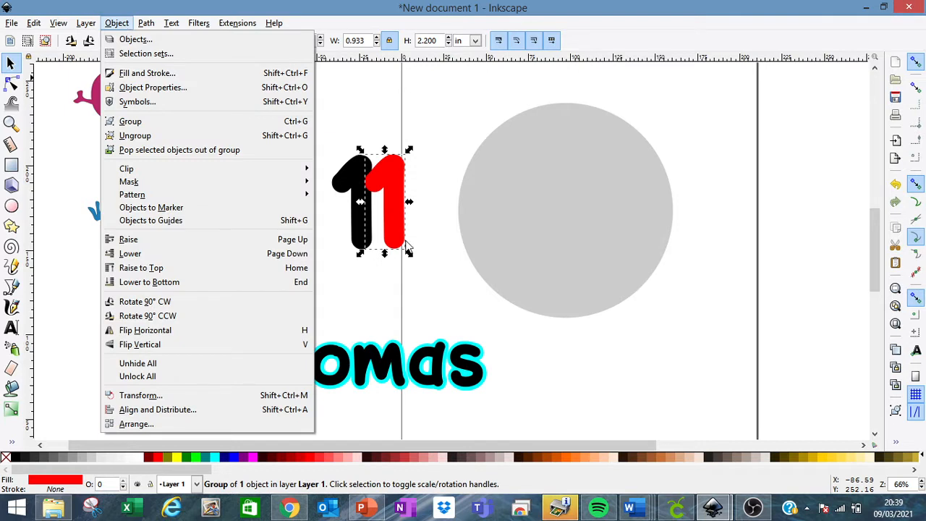
{"action": "left_click", "coordinate": [360, 254]}
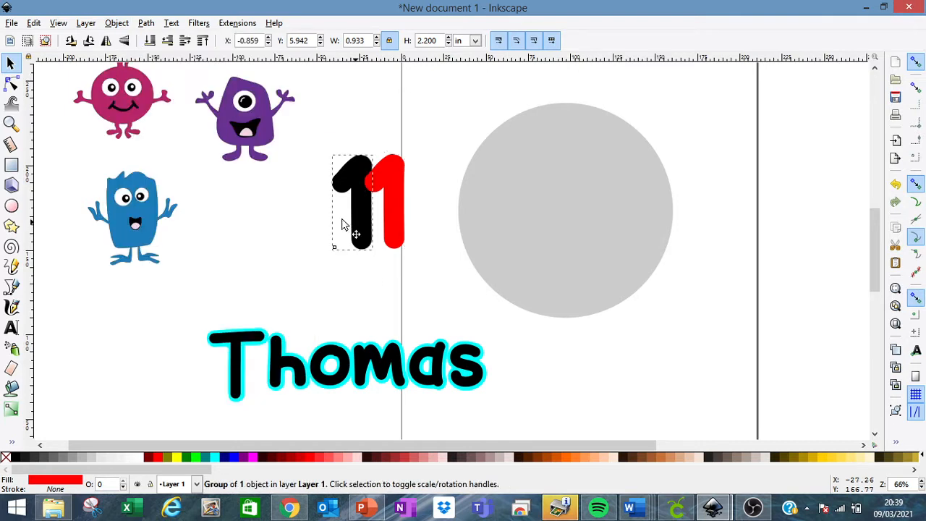
Move the black number 1 left, clear of the red copy, and delete the red copy
{"action": "left_click", "coordinate": [347, 227]}
{"action": "left_click", "coordinate": [12, 86]}
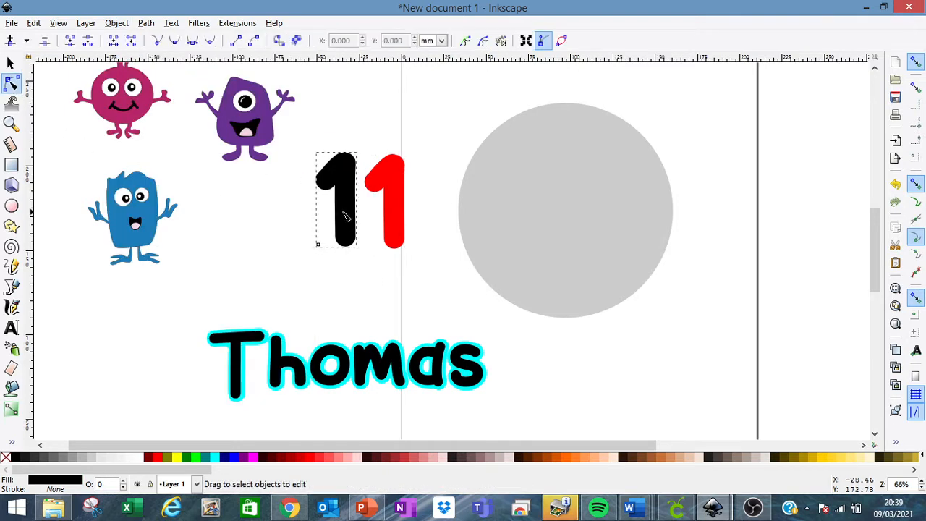
{"action": "left_click", "coordinate": [12, 65]}
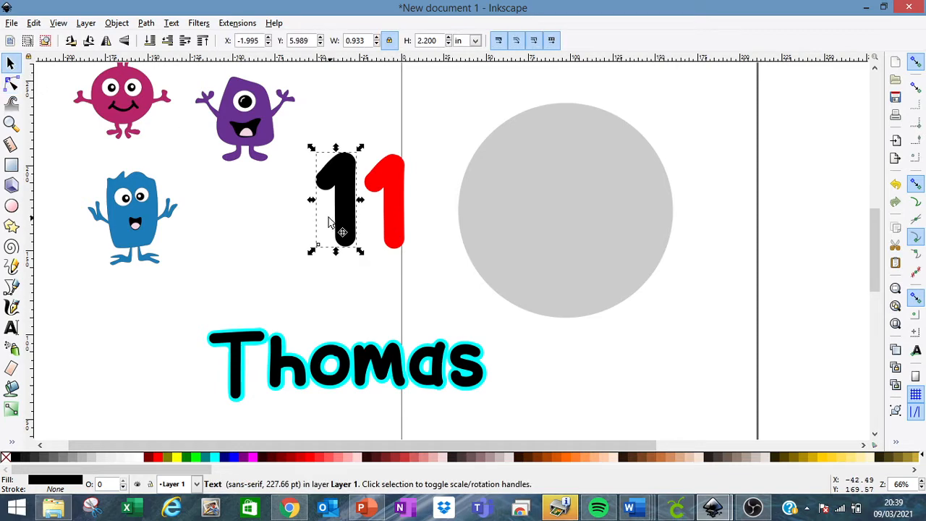
{"action": "left_click", "coordinate": [146, 23]}
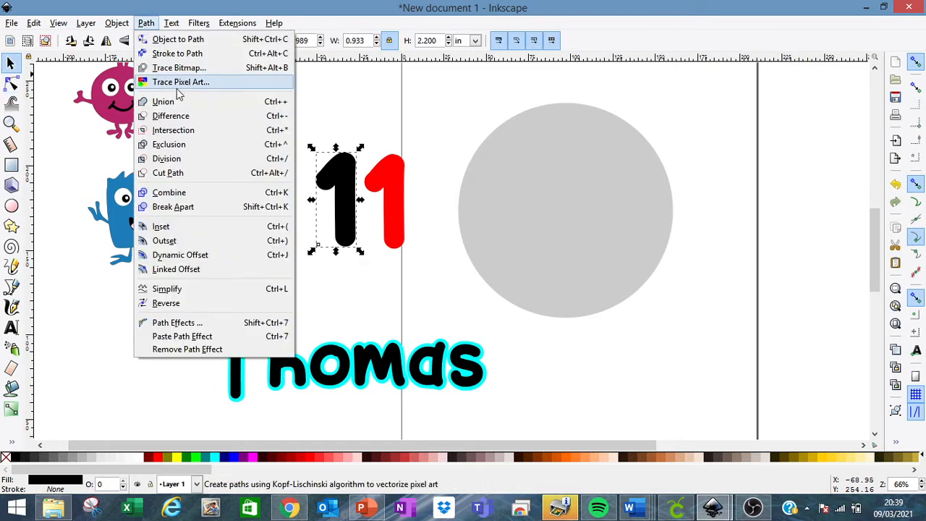
{"action": "left_click", "coordinate": [384, 173]}
{"action": "left_click", "coordinate": [383, 174]}
{"action": "key", "text": "Delete"}
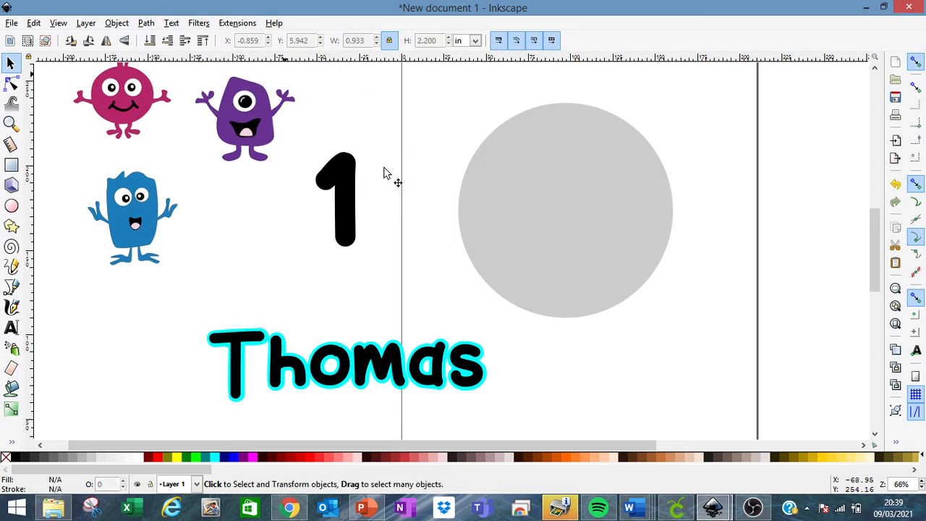
Convert the black number 1 from text to a path, ungroup it and apply Union
{"action": "left_click", "coordinate": [345, 184]}
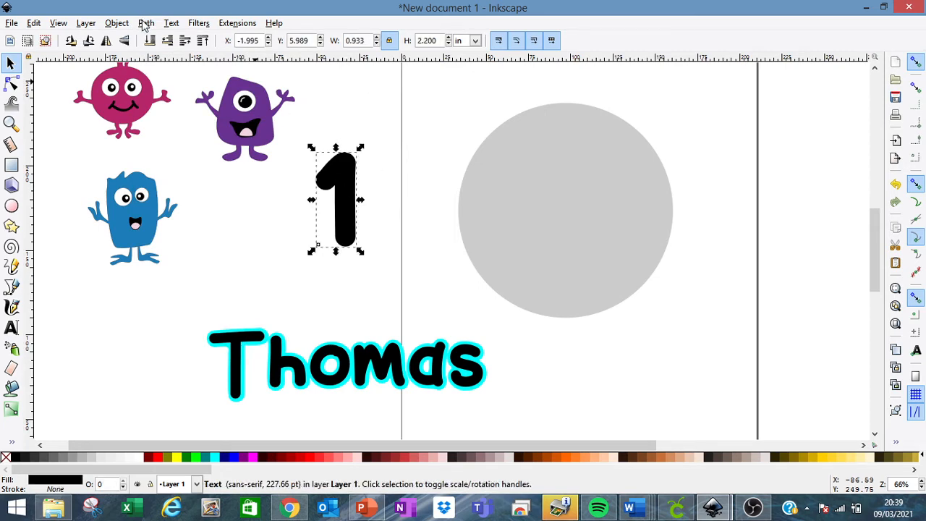
{"action": "left_click", "coordinate": [146, 23]}
{"action": "left_click", "coordinate": [181, 37]}
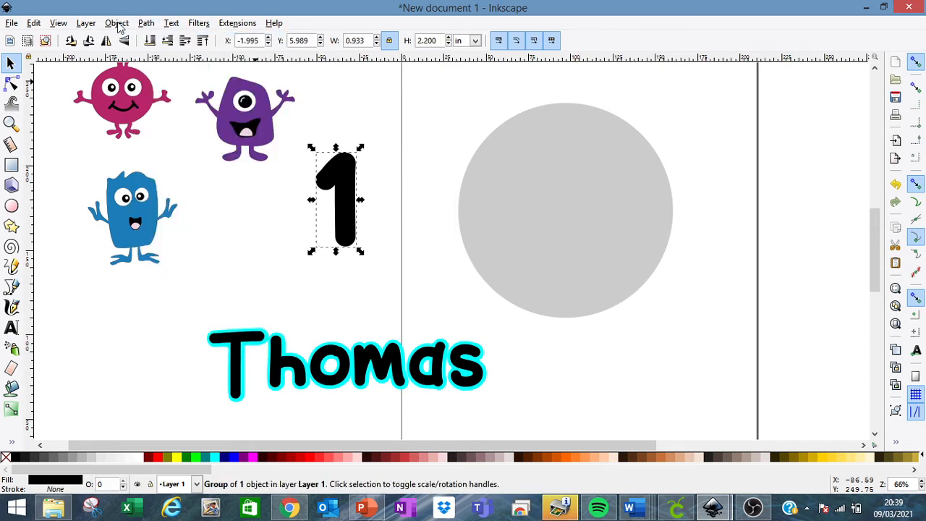
{"action": "left_click", "coordinate": [117, 23]}
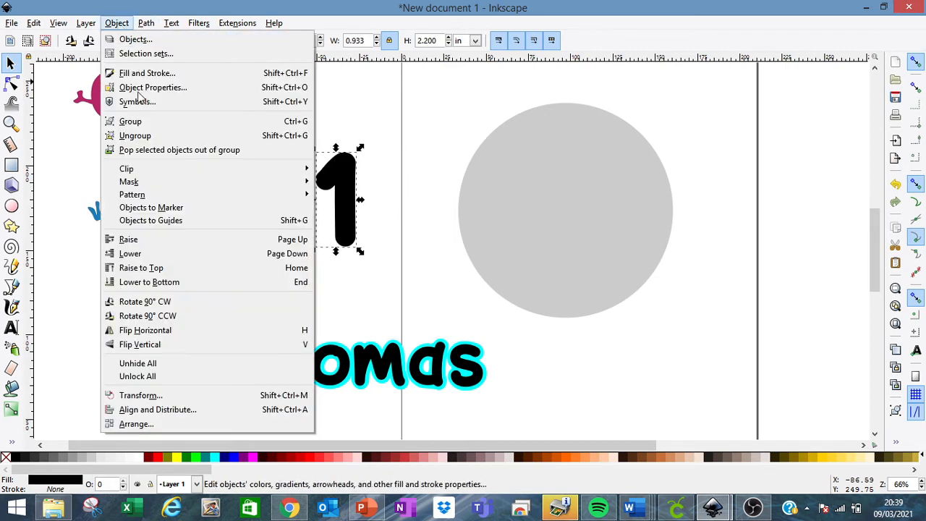
{"action": "left_click", "coordinate": [144, 139]}
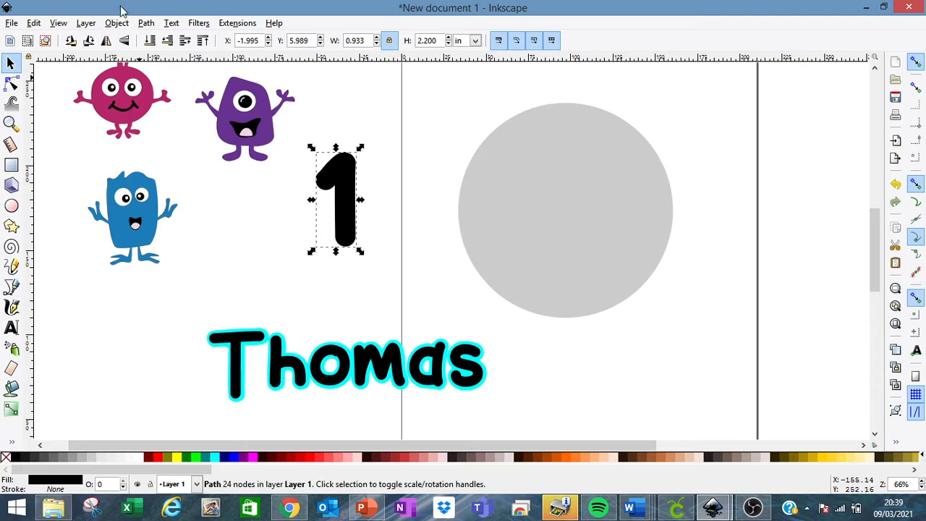
{"action": "left_click", "coordinate": [146, 23]}
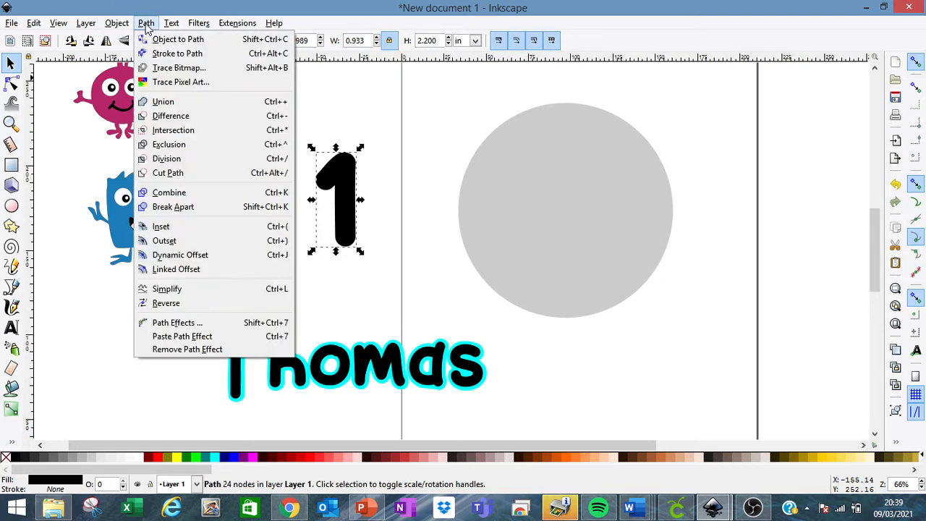
{"action": "left_click", "coordinate": [163, 97]}
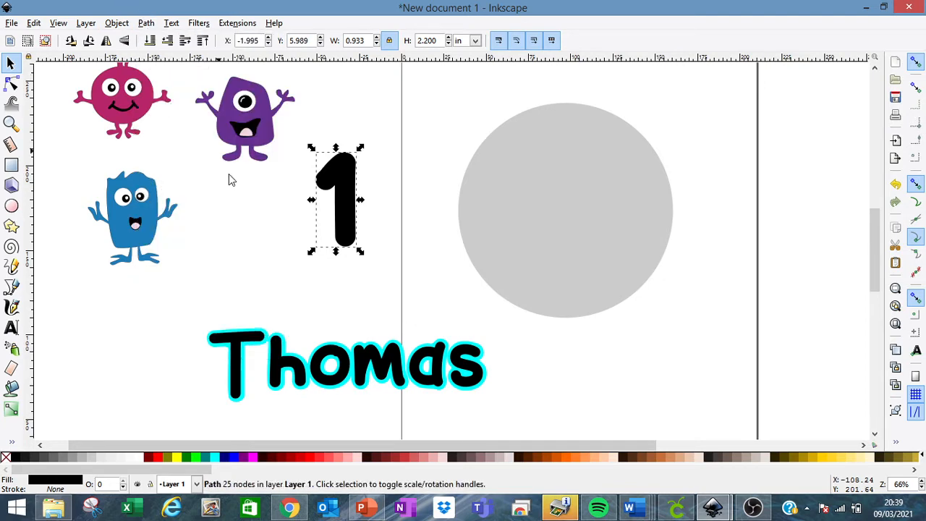
Create a muted-red duplicate of the number 1 just to its right and outset the copy
{"action": "right_click", "coordinate": [349, 208]}
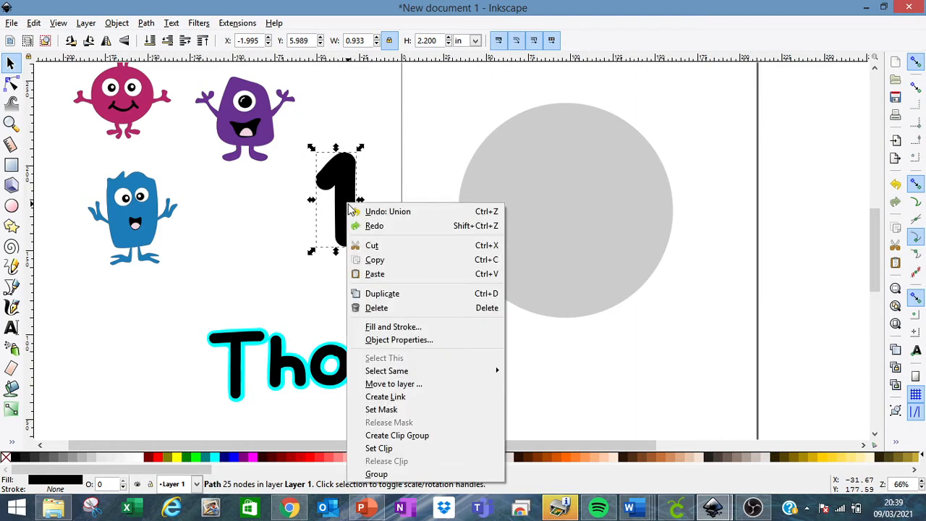
{"action": "left_click", "coordinate": [395, 294]}
{"action": "left_click_drag", "start_coordinate": [351, 245], "coordinate": [392, 246]}
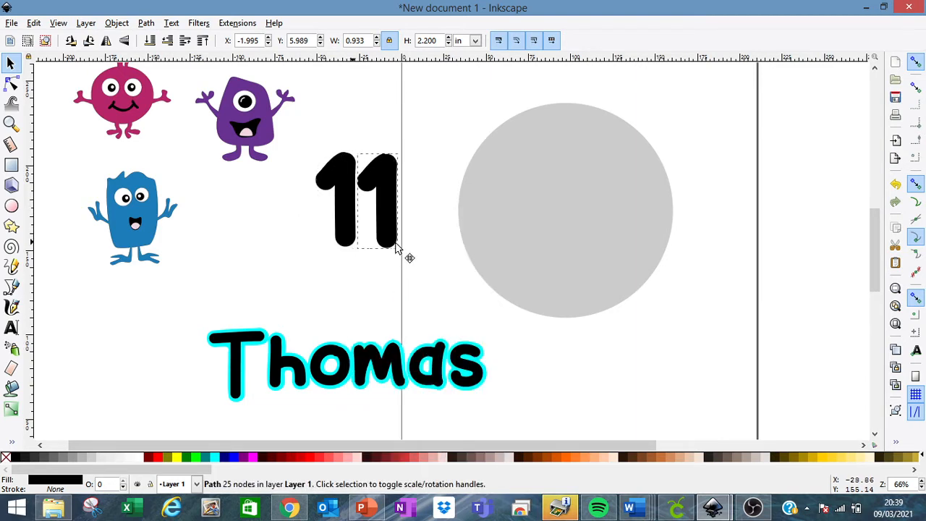
{"action": "left_click", "coordinate": [417, 457]}
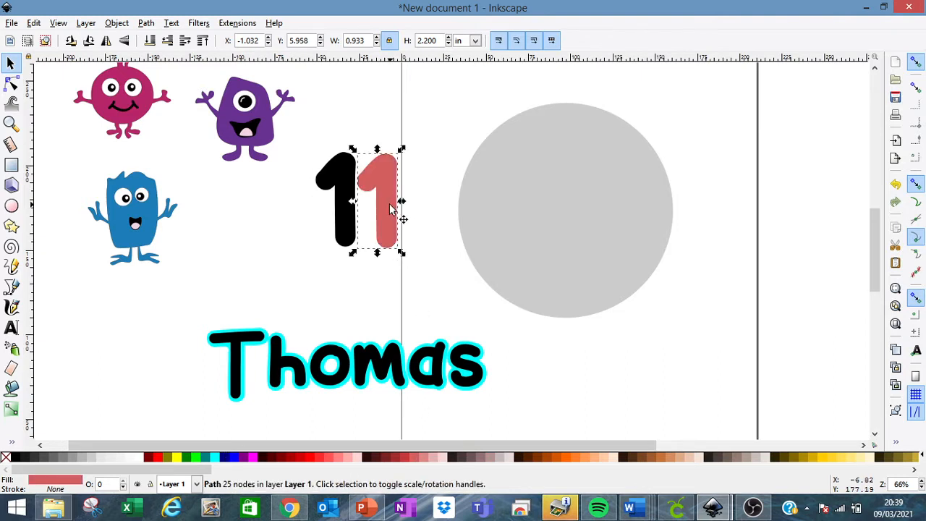
{"action": "left_click", "coordinate": [150, 23]}
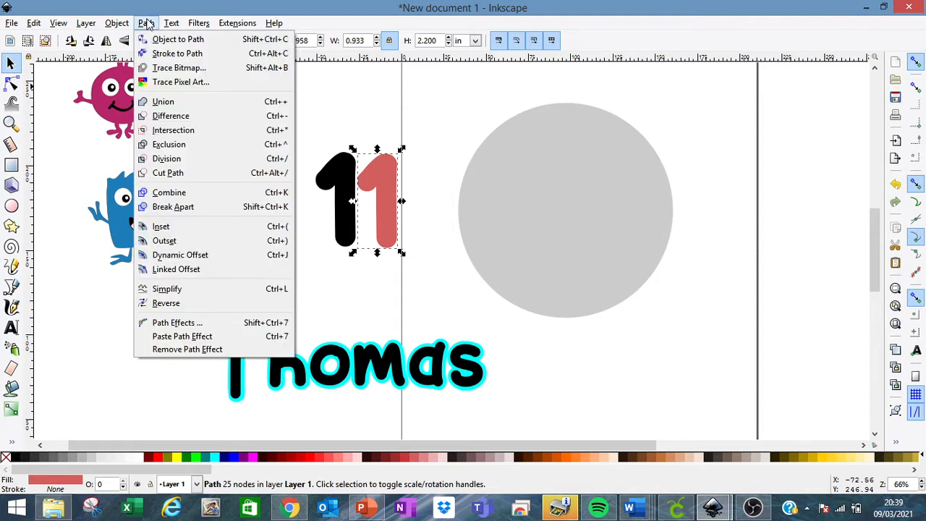
{"action": "left_click", "coordinate": [185, 240]}
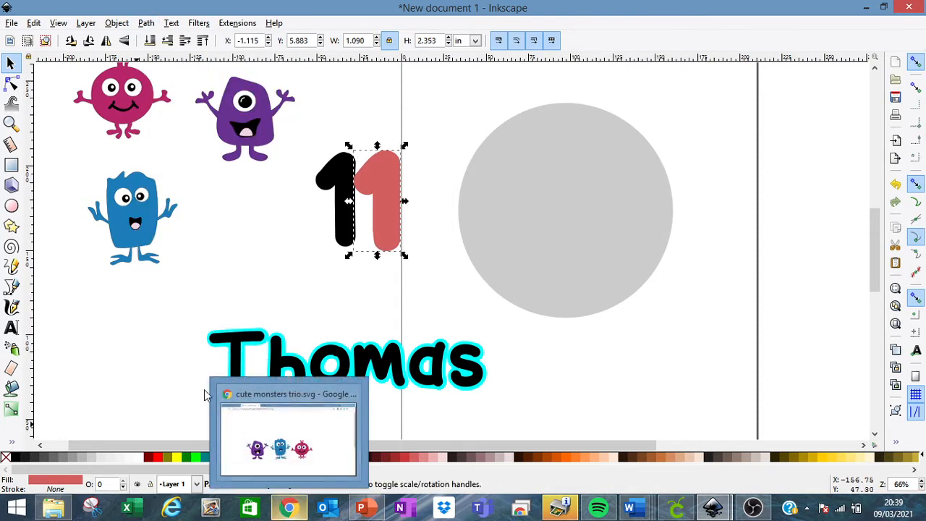
Raise the black number 1 to the top and centre it over the muted-red copy so an even border surrounds it
{"action": "left_click_drag", "start_coordinate": [337, 180], "coordinate": [388, 194]}
{"action": "left_click", "coordinate": [205, 41]}
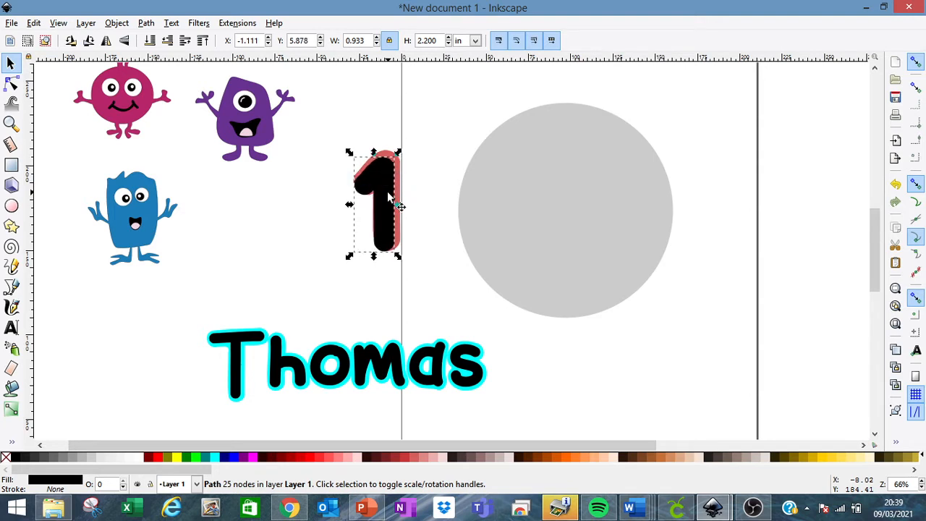
{"action": "key", "text": "Right"}
{"action": "key", "text": "Right"}
{"action": "key", "text": "Up"}
{"action": "key", "text": "Up"}
{"action": "key", "text": "Up"}
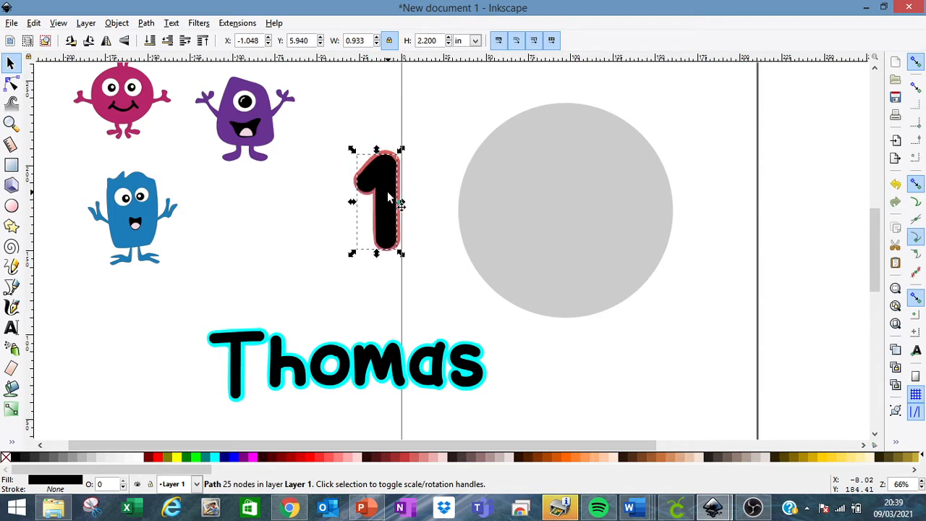
{"action": "key", "text": "Right"}
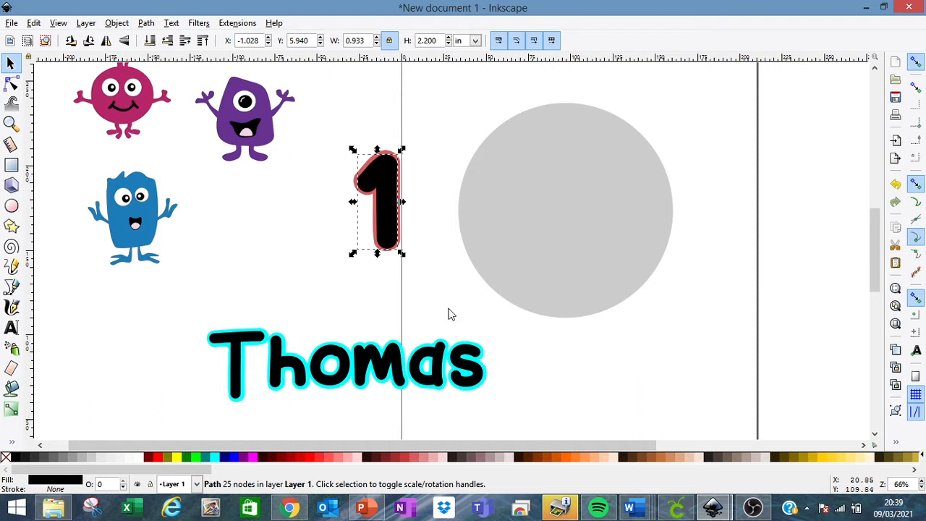
Scale the cyan-bordered name down to about 4.09 in wide and place it across the upper part of the grey circle
{"action": "left_click", "coordinate": [418, 375]}
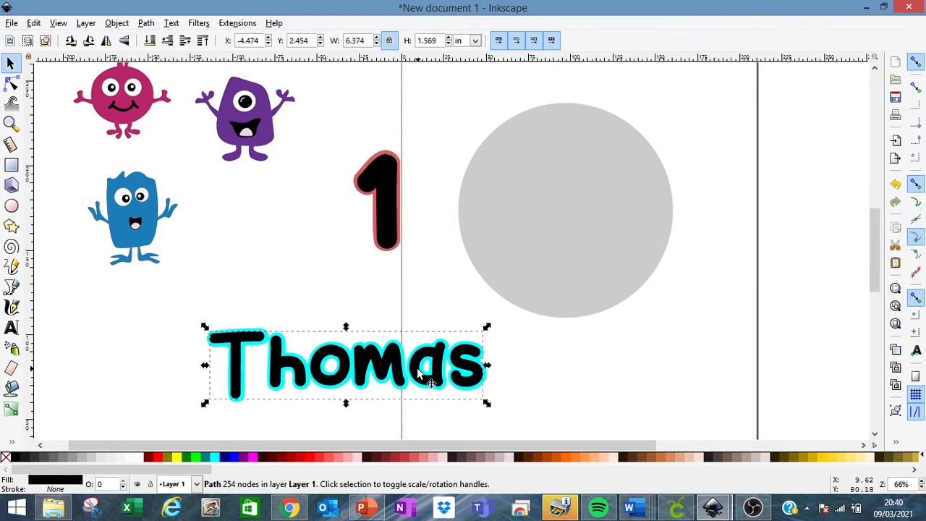
{"action": "left_click_drag", "start_coordinate": [168, 300], "coordinate": [645, 279]}
{"action": "left_click_drag", "start_coordinate": [604, 253], "coordinate": [619, 175]}
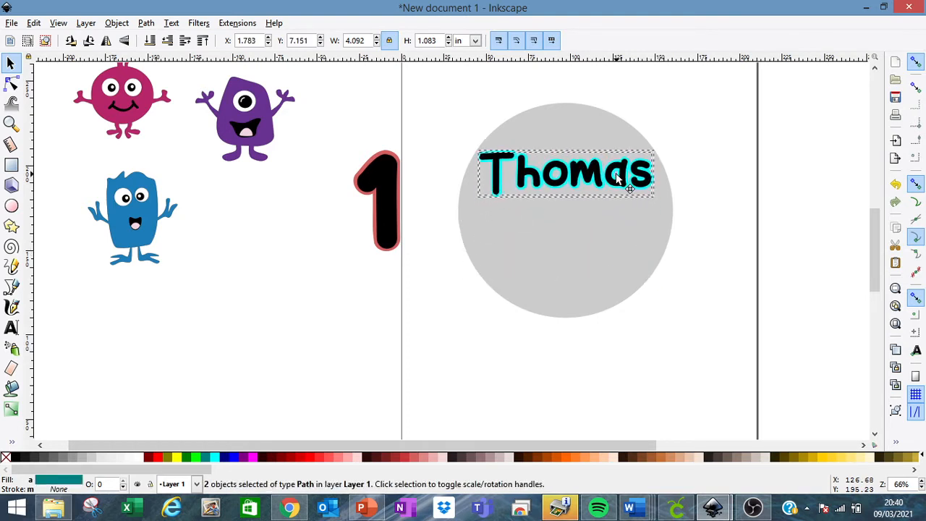
Recolour the number 1's muted-red border copy cyan and put the black 1 back over it
{"action": "left_click", "coordinate": [387, 197]}
{"action": "left_click_drag", "start_coordinate": [340, 151], "coordinate": [425, 275]}
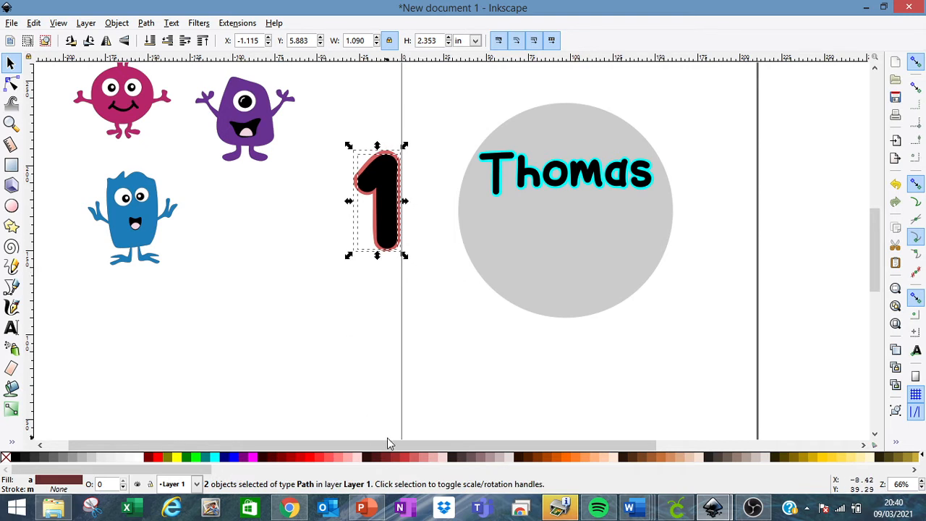
{"action": "left_click", "coordinate": [388, 436]}
{"action": "left_click", "coordinate": [387, 156]}
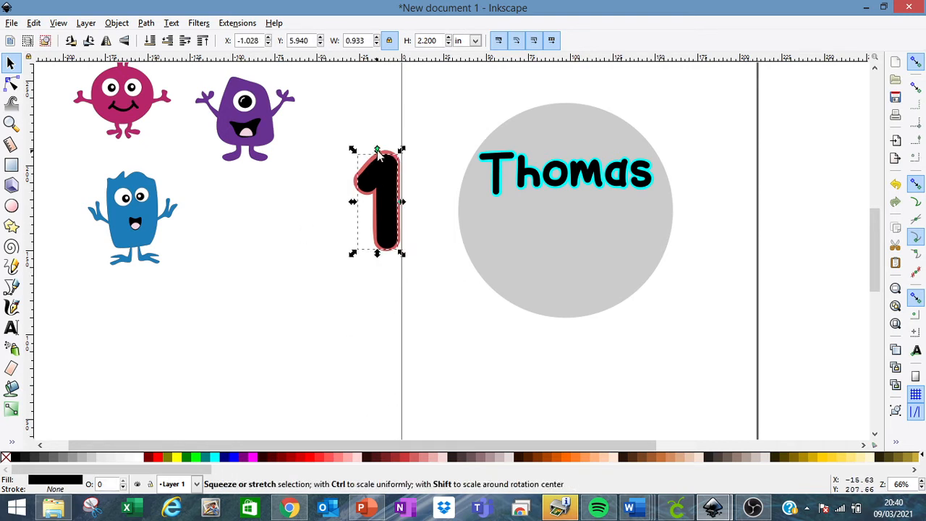
{"action": "left_click", "coordinate": [395, 164]}
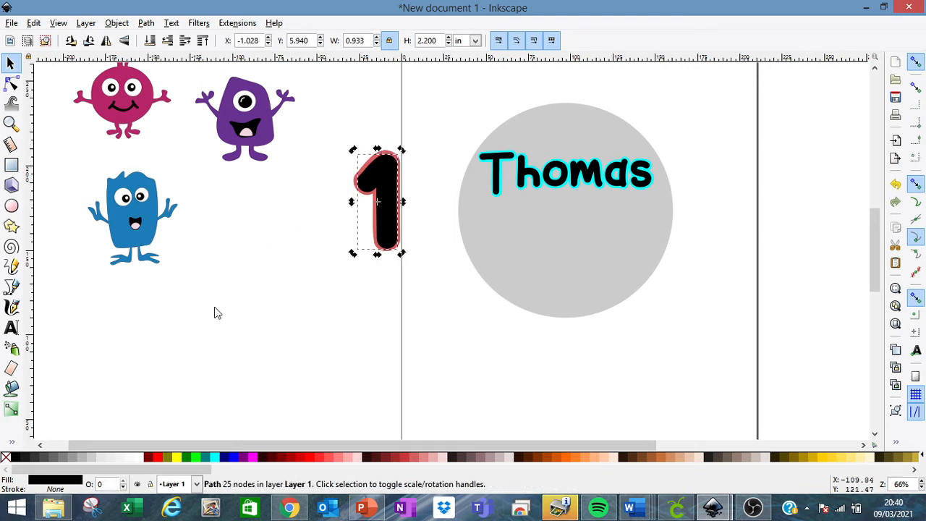
{"action": "left_click_drag", "start_coordinate": [378, 213], "coordinate": [389, 162]}
{"action": "left_click", "coordinate": [402, 212]}
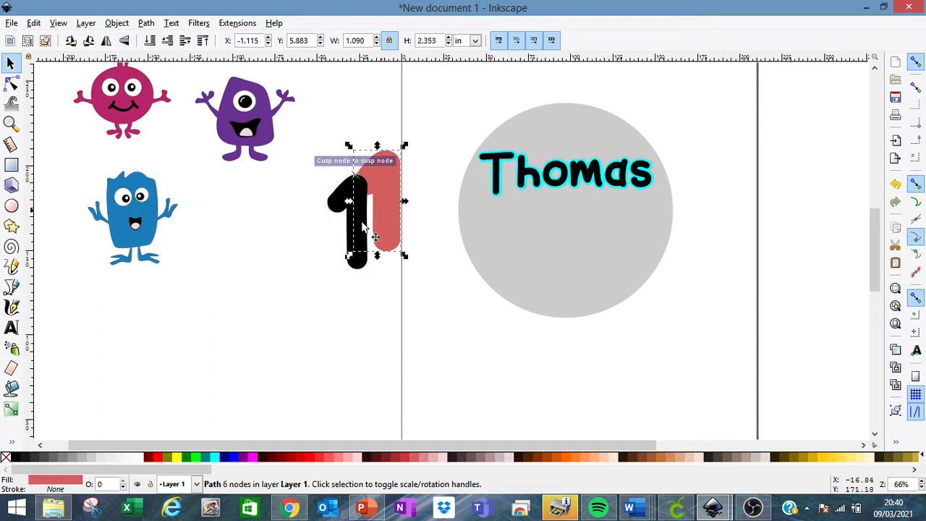
{"action": "left_click", "coordinate": [215, 458]}
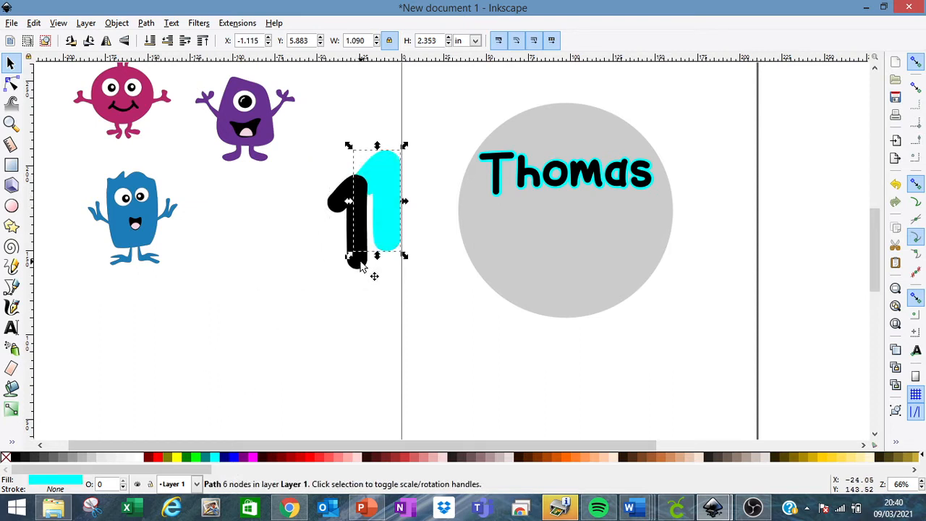
{"action": "left_click_drag", "start_coordinate": [361, 266], "coordinate": [395, 242]}
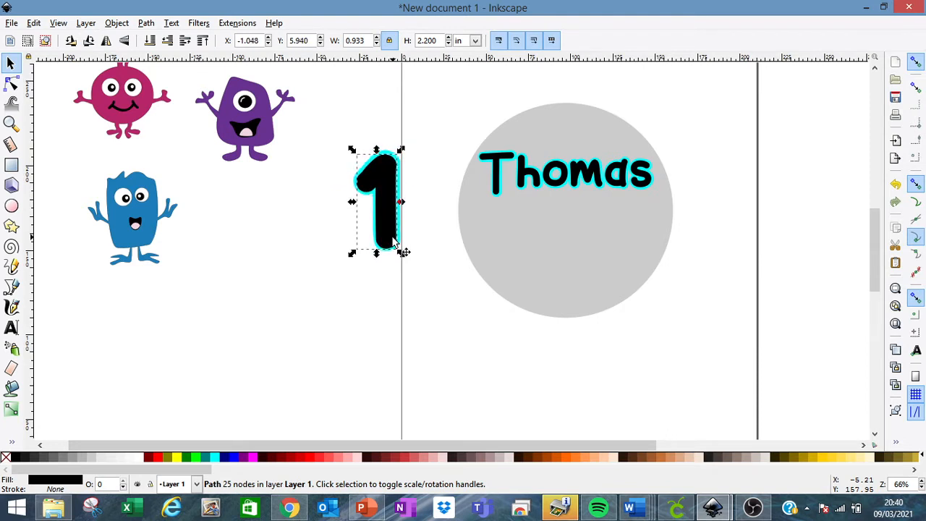
Centre the black number 1 and its cyan border copy on each other both horizontally and vertically, relative to the selection area
{"action": "left_click", "coordinate": [116, 23]}
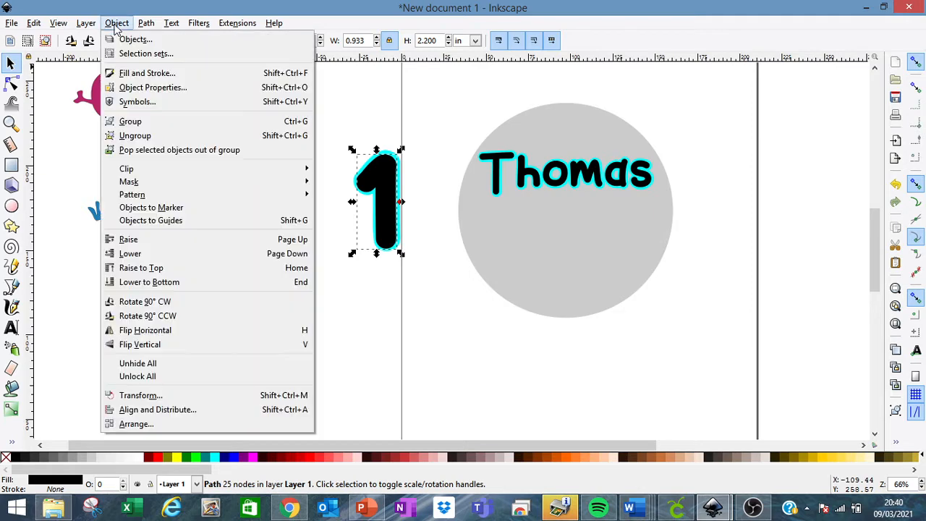
{"action": "left_click", "coordinate": [228, 411]}
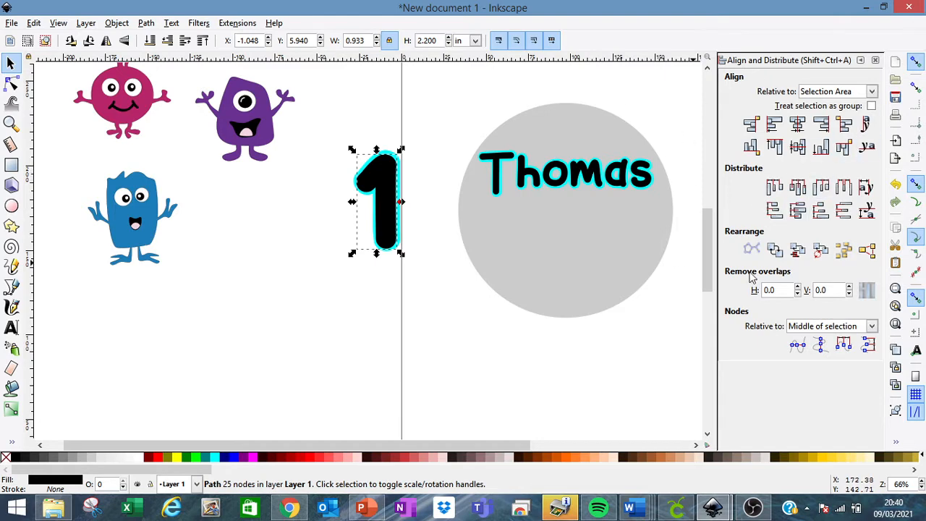
{"action": "left_click", "coordinate": [321, 138]}
{"action": "left_click_drag", "start_coordinate": [320, 132], "coordinate": [422, 276]}
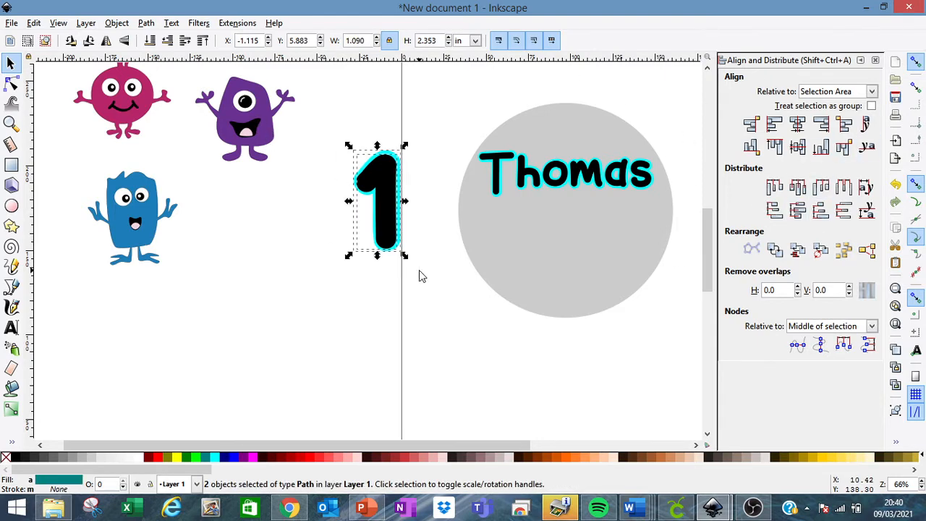
{"action": "left_click", "coordinate": [798, 128]}
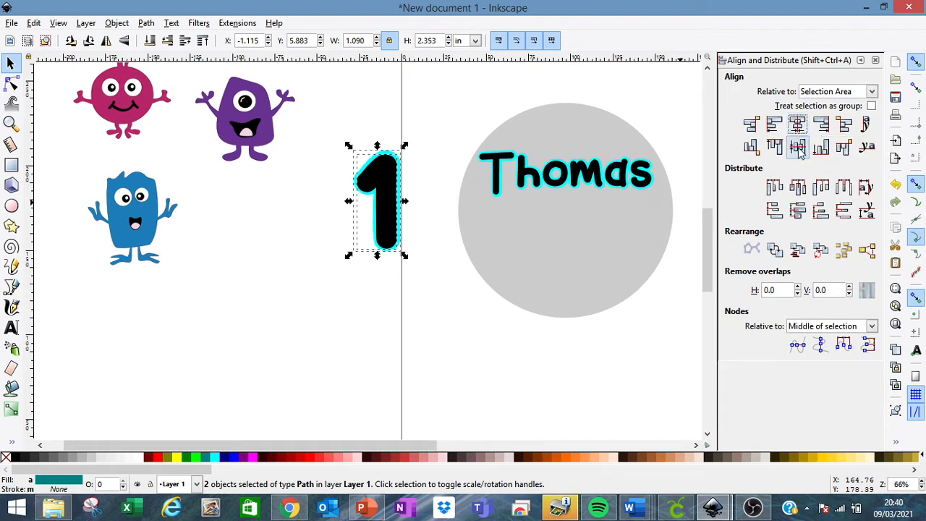
{"action": "left_click", "coordinate": [799, 149]}
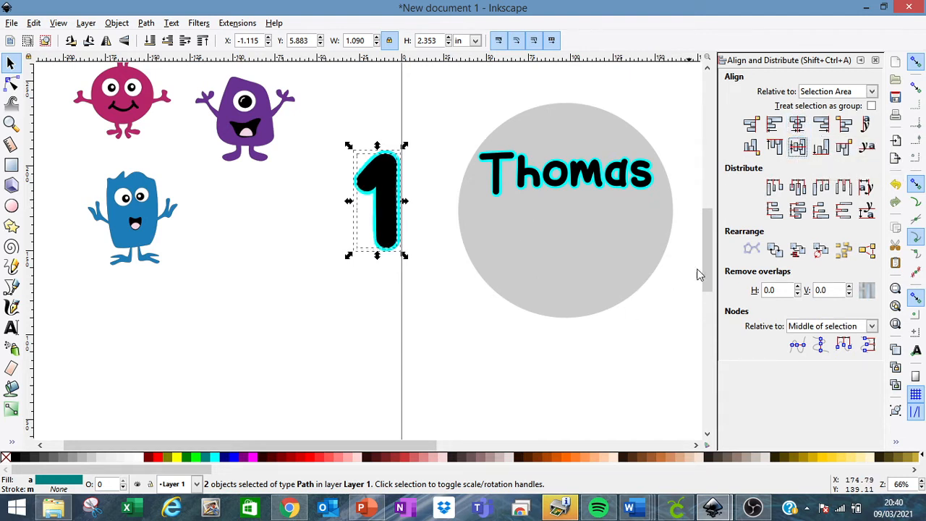
Group the black number 1 with its cyan border
{"action": "left_click", "coordinate": [405, 129]}
{"action": "left_click_drag", "start_coordinate": [318, 150], "coordinate": [417, 269]}
{"action": "left_click", "coordinate": [145, 23]}
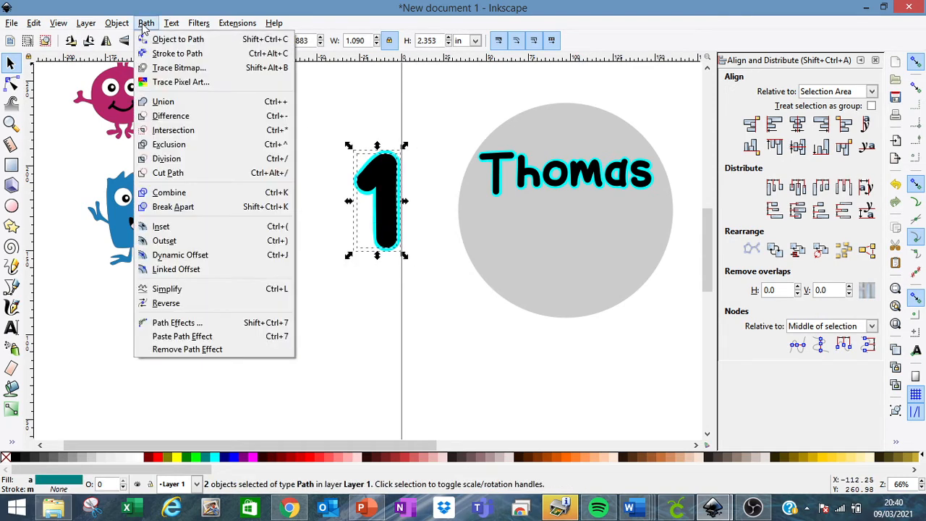
{"action": "mouse_move", "coordinate": [117, 23]}
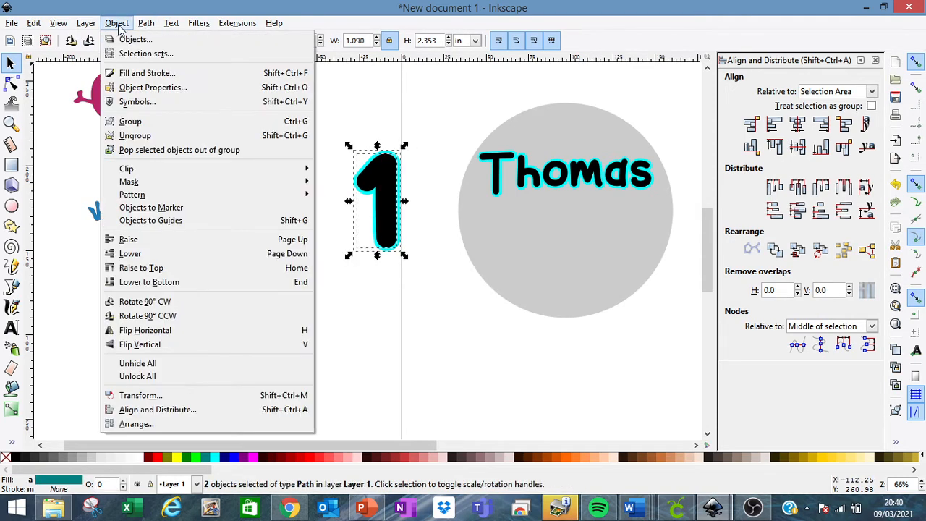
{"action": "left_click", "coordinate": [145, 128]}
{"action": "left_click", "coordinate": [403, 266]}
{"action": "left_click", "coordinate": [388, 236]}
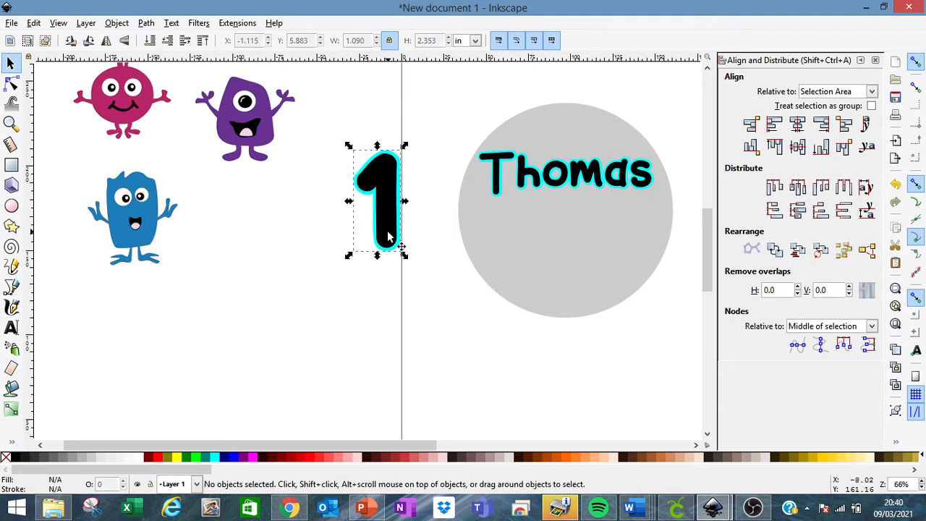
Move the grouped number 1 onto the grey circle, centred just below the name
{"action": "left_click_drag", "start_coordinate": [389, 232], "coordinate": [579, 266]}
{"action": "key", "text": "Left"}
{"action": "key", "text": "Left"}
{"action": "key", "text": "Left"}
{"action": "key", "text": "Left"}
{"action": "key", "text": "Left"}
{"action": "key", "text": "Left"}
{"action": "key", "text": "Left"}
{"action": "key", "text": "Left"}
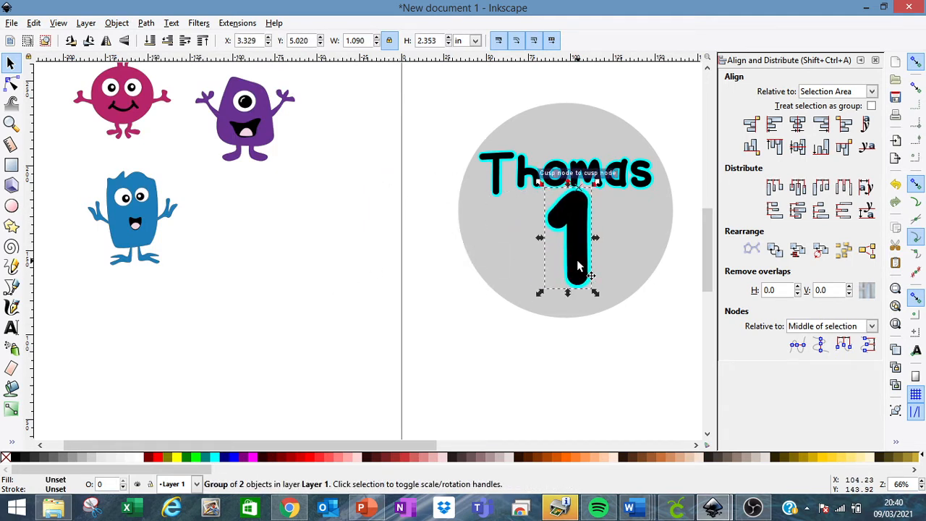
{"action": "key", "text": "Down"}
{"action": "key", "text": "Down"}
{"action": "key", "text": "Down"}
{"action": "key", "text": "Down"}
{"action": "key", "text": "Down"}
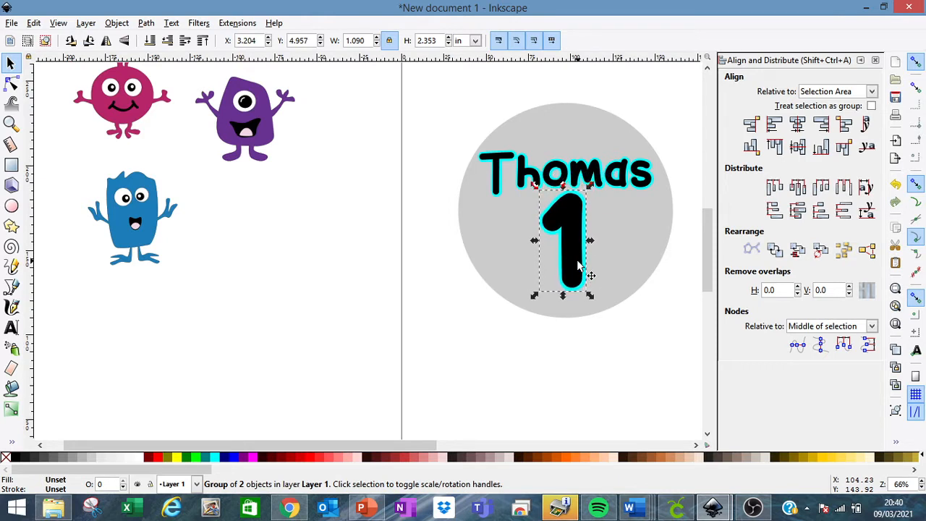
{"action": "key", "text": "Left"}
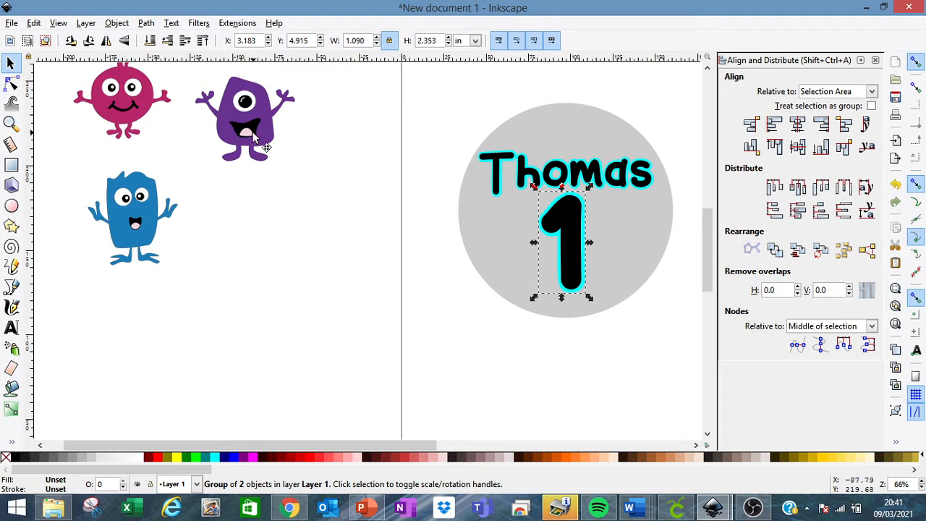
Place the purple one-eyed monster on the grey circle, overlapping the right side of the number 1
{"action": "left_click", "coordinate": [246, 105]}
{"action": "left_click_drag", "start_coordinate": [253, 131], "coordinate": [541, 259]}
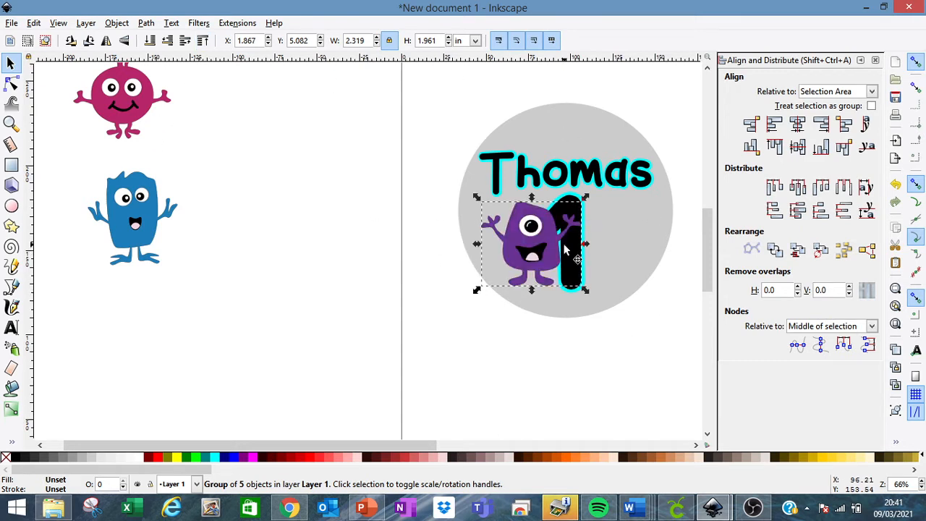
{"action": "left_click_drag", "start_coordinate": [565, 250], "coordinate": [599, 259]}
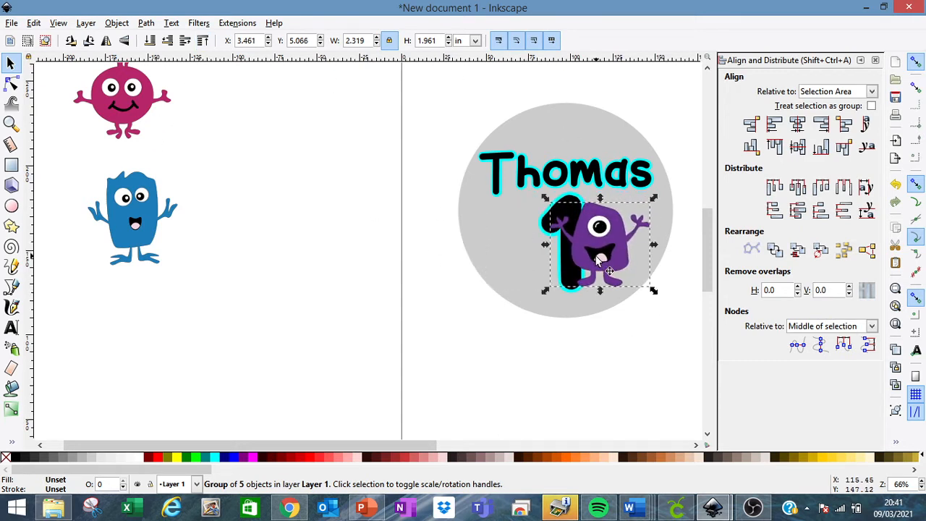
Move the name and its cyan border off the circle and enlarge the number 1 to about 1.52 × 3.27 in
{"action": "left_click_drag", "start_coordinate": [576, 182], "coordinate": [378, 179]}
{"action": "left_click_drag", "start_coordinate": [639, 182], "coordinate": [450, 158]}
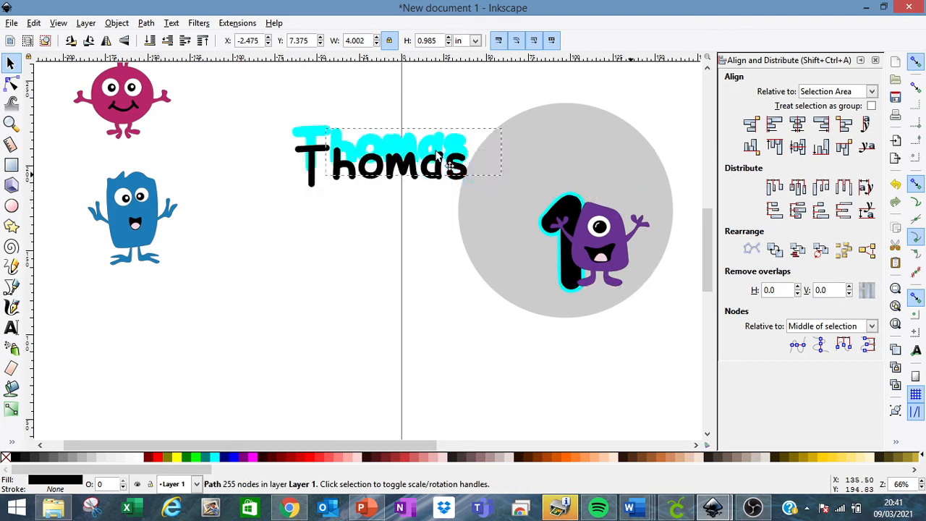
{"action": "left_click", "coordinate": [567, 209]}
{"action": "left_click_drag", "start_coordinate": [589, 189], "coordinate": [568, 189]}
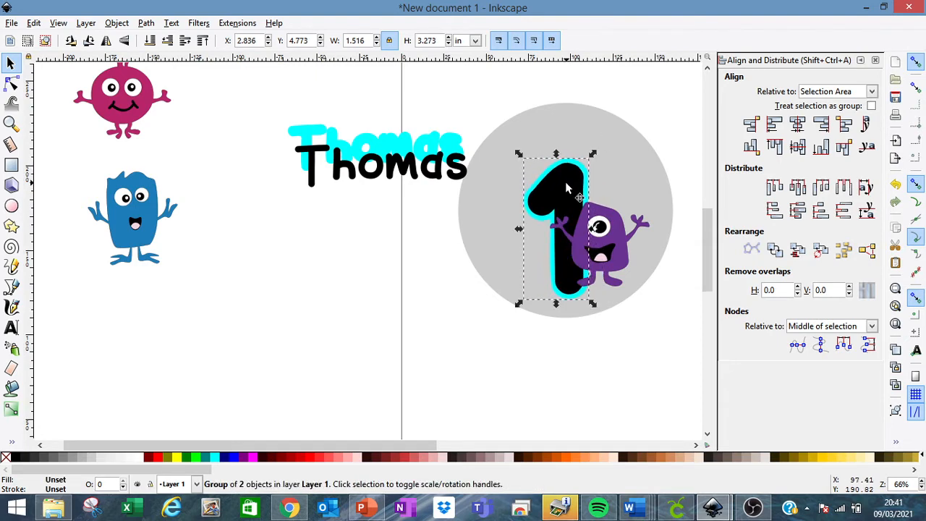
Reposition the purple monster slightly lower and further left so its feet sit level with the base of the number 1
{"action": "left_click", "coordinate": [605, 244]}
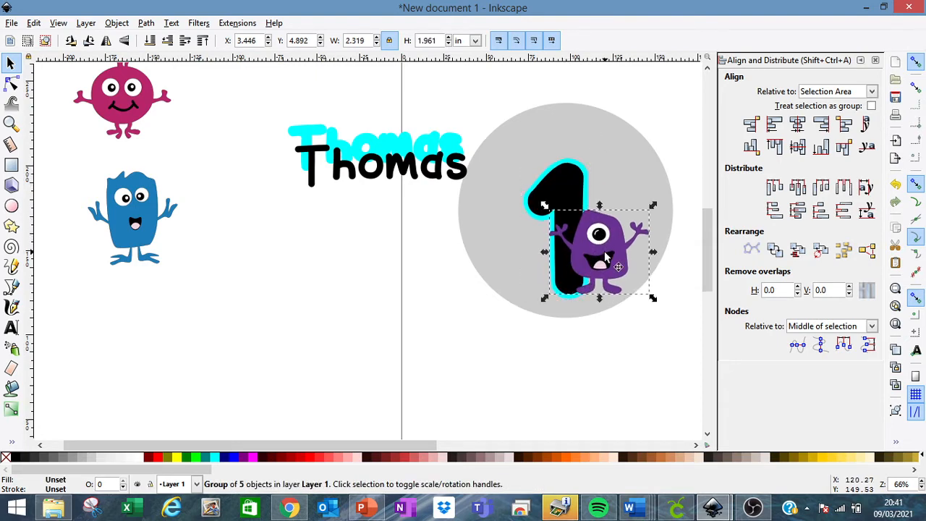
{"action": "key", "text": "Left"}
{"action": "key", "text": "Left"}
{"action": "key", "text": "Down"}
{"action": "key", "text": "Down"}
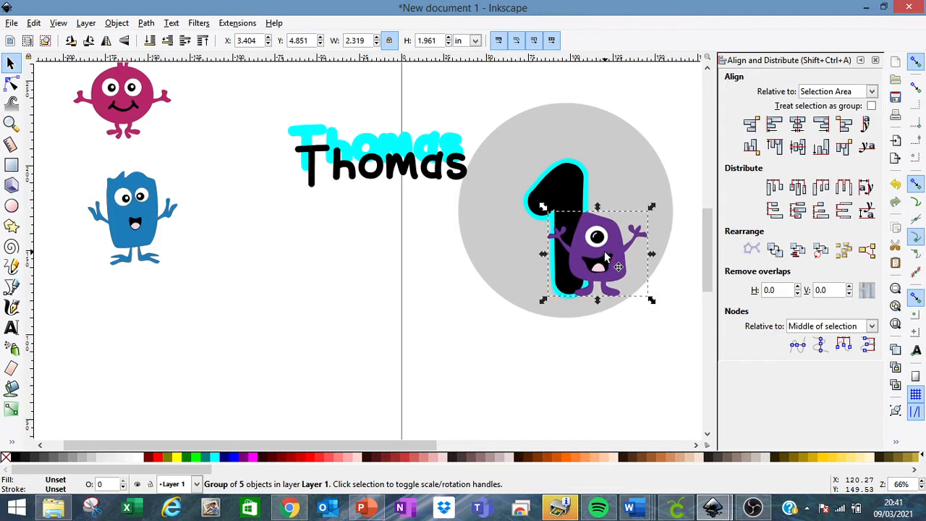
{"action": "key", "text": "Down"}
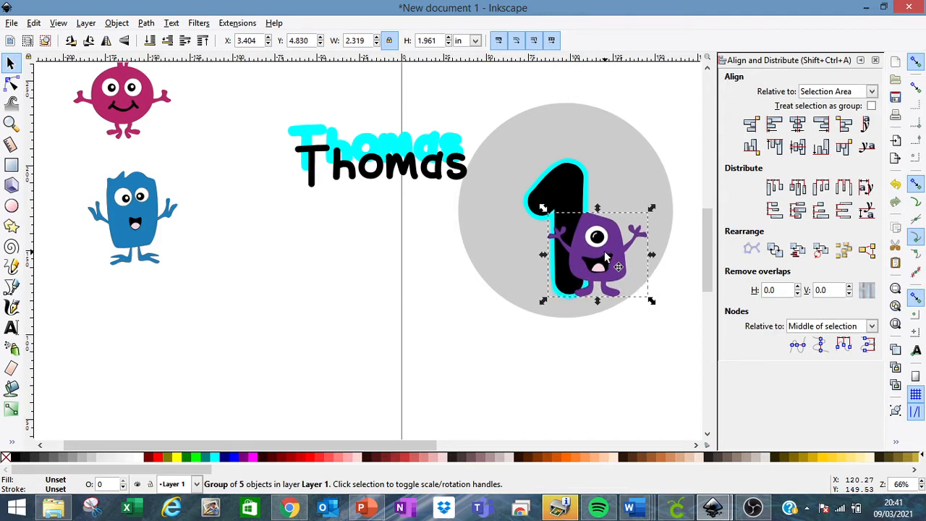
Position the black name over its cyan copy beside the circle so the border is even all round
{"action": "left_click_drag", "start_coordinate": [438, 180], "coordinate": [436, 160]}
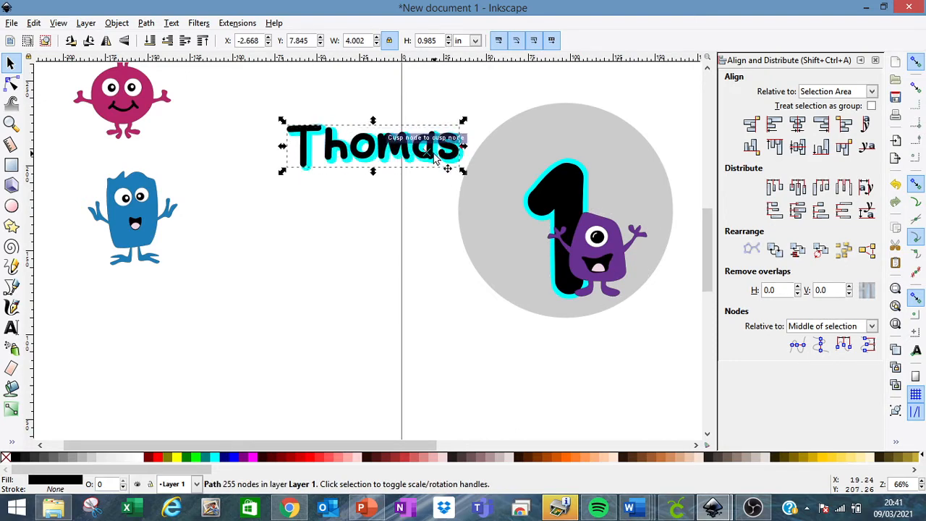
{"action": "key", "text": "Down"}
{"action": "key", "text": "Down"}
{"action": "key", "text": "Right"}
{"action": "key", "text": "Right"}
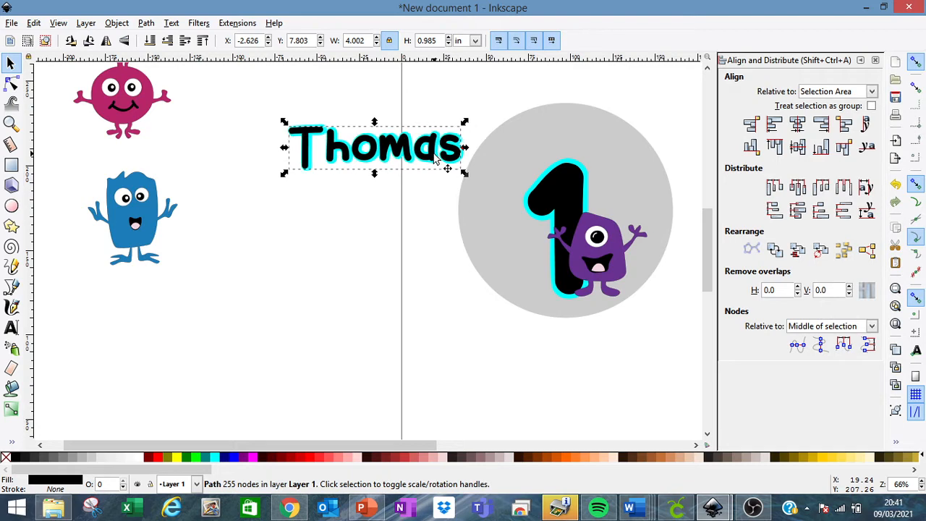
Select the black name together with its cyan border and move both back onto the upper part of the grey circle
{"action": "left_click_drag", "start_coordinate": [247, 110], "coordinate": [465, 173]}
{"action": "mouse_move", "coordinate": [408, 153]}
{"action": "left_mouse_down"}
{"action": "mouse_move", "coordinate": [569, 155]}
{"action": "mouse_move", "coordinate": [463, 153]}
{"action": "mouse_move", "coordinate": [378, 189]}
{"action": "mouse_move", "coordinate": [414, 156]}
{"action": "left_mouse_up"}
{"action": "left_click", "coordinate": [247, 107]}
{"action": "left_click_drag", "start_coordinate": [247, 107], "coordinate": [492, 193]}
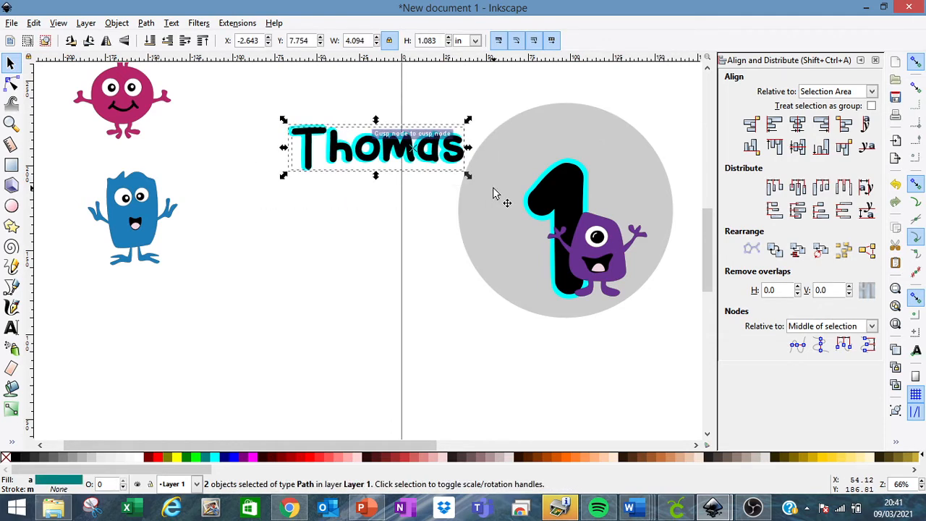
{"action": "left_click_drag", "start_coordinate": [389, 162], "coordinate": [569, 170]}
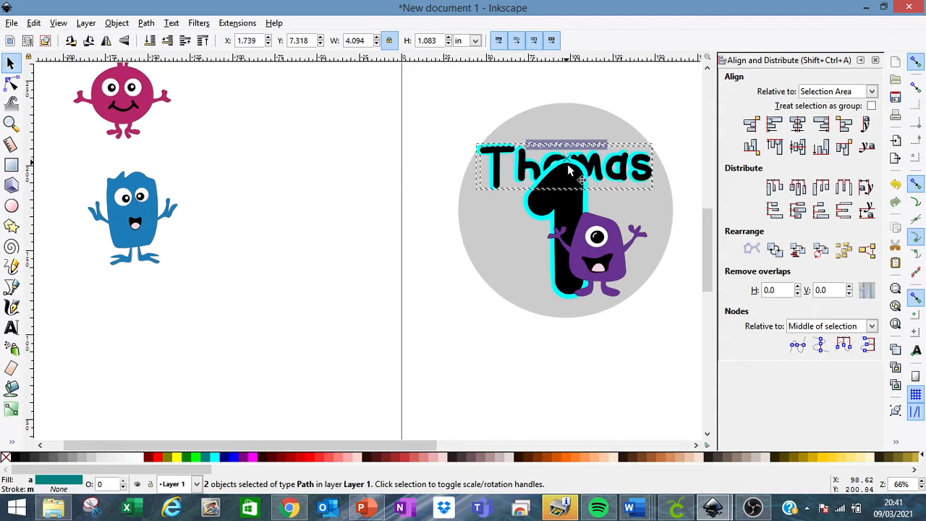
Shrink the number 1 to about 1.17 × 2.53 in below the name and shift the purple monster left against it
{"action": "left_click", "coordinate": [571, 218]}
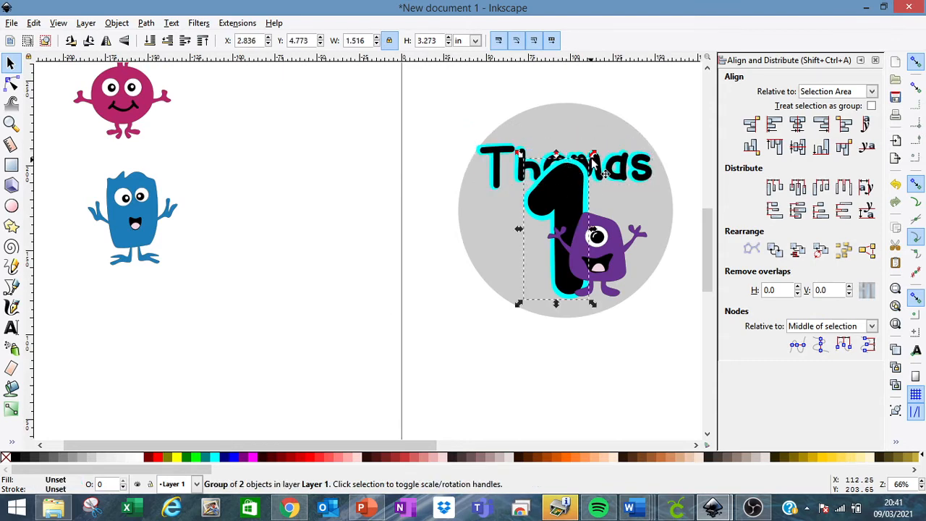
{"action": "left_click_drag", "start_coordinate": [598, 165], "coordinate": [585, 190]}
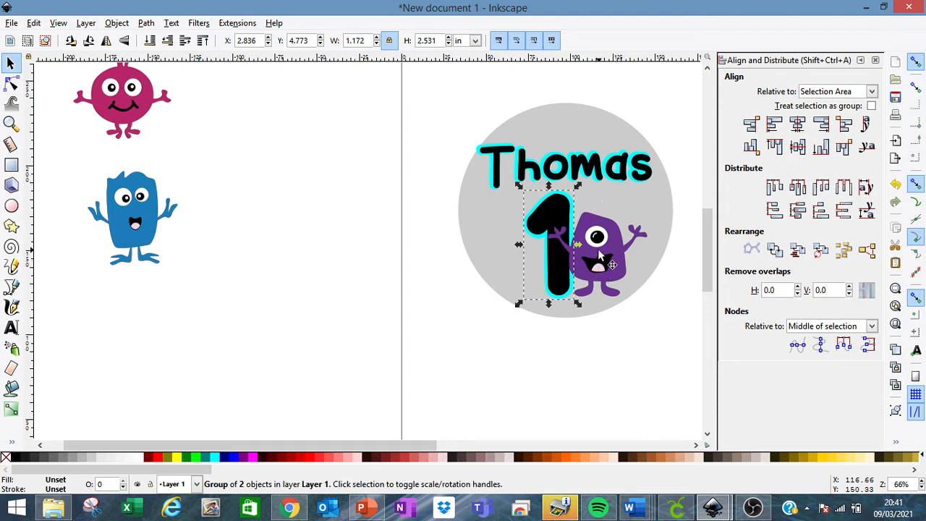
{"action": "left_click_drag", "start_coordinate": [597, 251], "coordinate": [594, 250]}
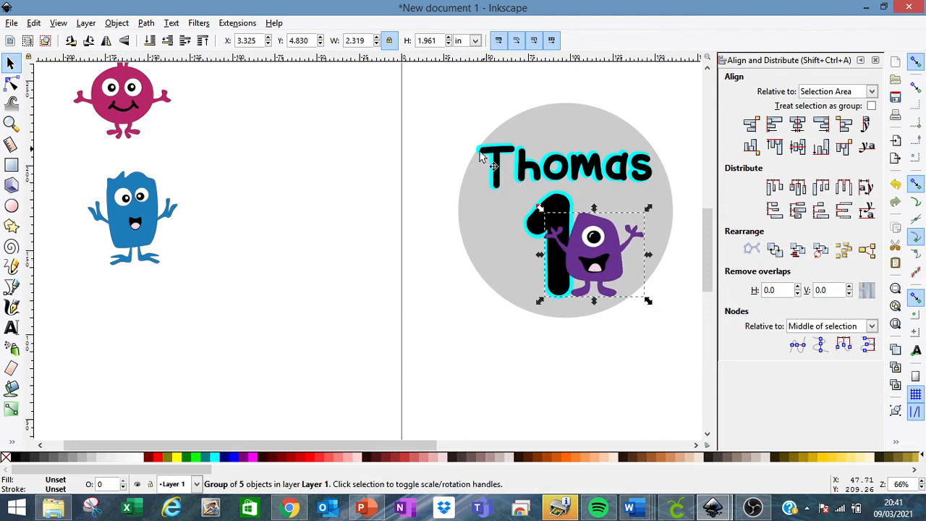
Move the name off the grey circle and the blue monster slightly right, and enlarge the number 1 to about 1.50 × 3.24 in
{"action": "left_click_drag", "start_coordinate": [596, 171], "coordinate": [313, 154]}
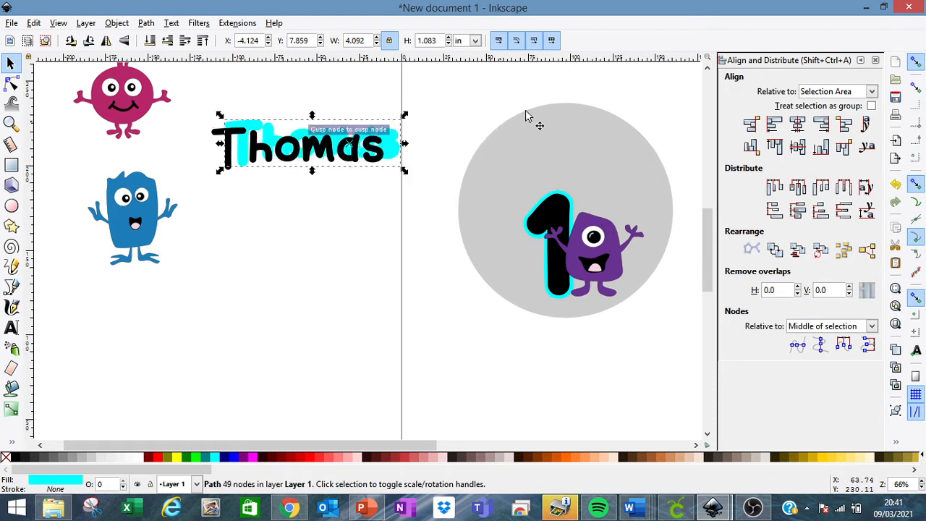
{"action": "left_click", "coordinate": [559, 217]}
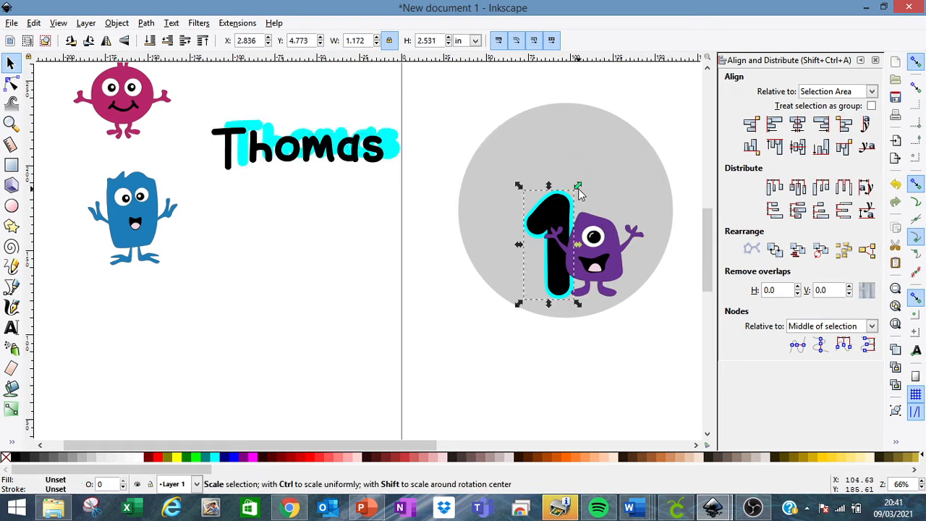
{"action": "left_click_drag", "start_coordinate": [581, 189], "coordinate": [596, 156]}
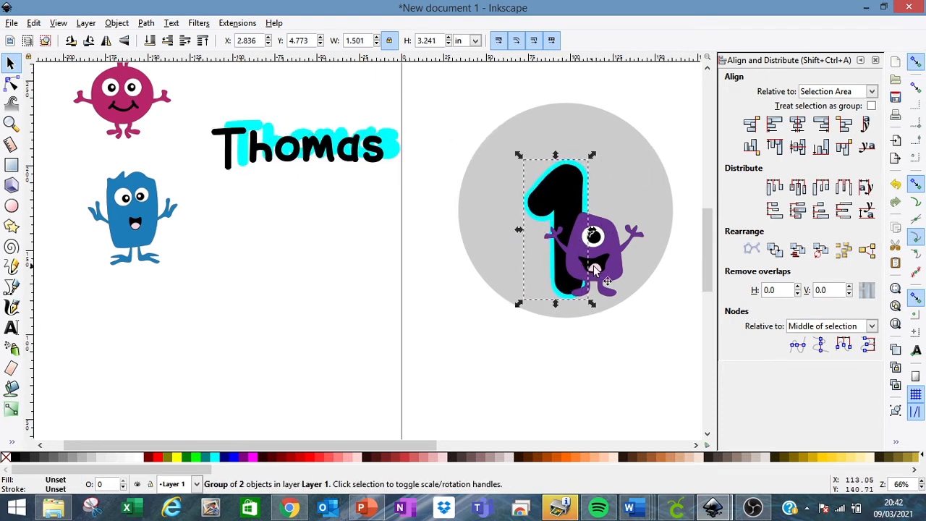
{"action": "left_click_drag", "start_coordinate": [143, 217], "coordinate": [176, 226]}
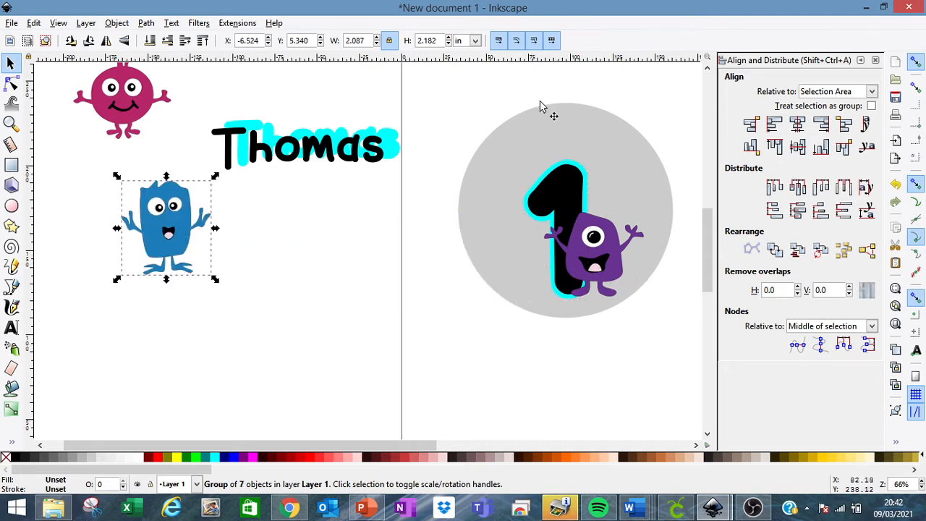
Duplicate the 5-inch grey circle beside the original and turn the copy into a red circle about 3.67 in across
{"action": "left_click", "coordinate": [533, 136]}
{"action": "right_click", "coordinate": [533, 136]}
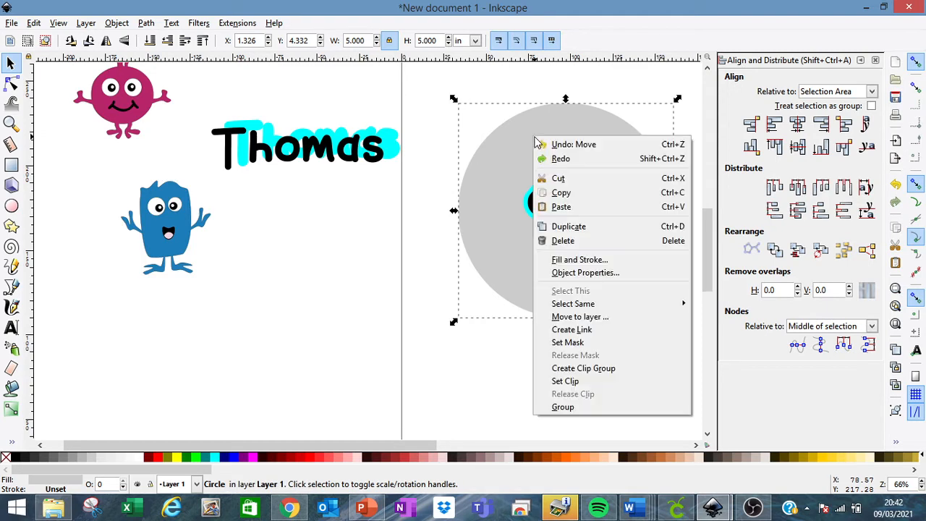
{"action": "left_click", "coordinate": [568, 227]}
{"action": "left_click_drag", "start_coordinate": [558, 123], "coordinate": [341, 212]}
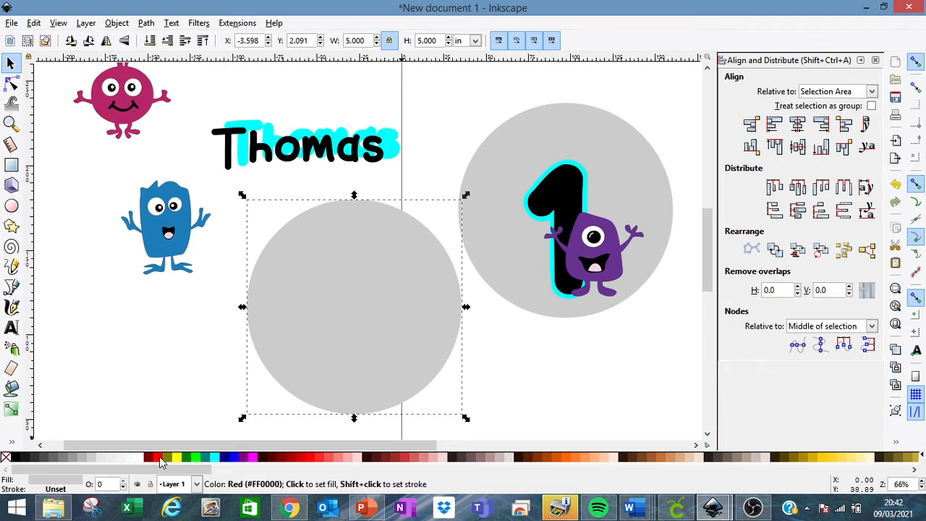
{"action": "left_click", "coordinate": [161, 461]}
{"action": "left_click_drag", "start_coordinate": [466, 418], "coordinate": [467, 325]}
Move the purple monster and the number 1 off the grey circle, and place the red circle over its centre
{"action": "left_click_drag", "start_coordinate": [606, 253], "coordinate": [377, 141]}
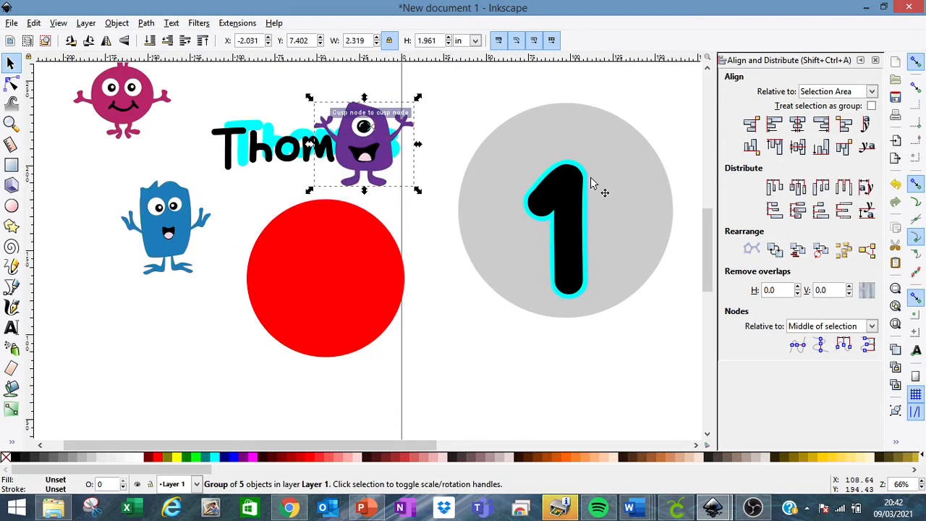
{"action": "left_click_drag", "start_coordinate": [567, 225], "coordinate": [233, 149]}
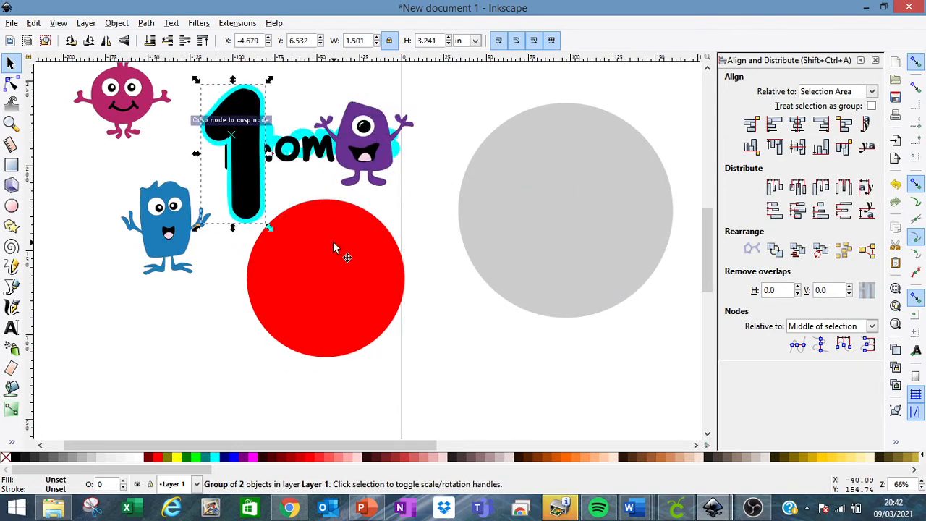
{"action": "left_click_drag", "start_coordinate": [334, 248], "coordinate": [579, 181]}
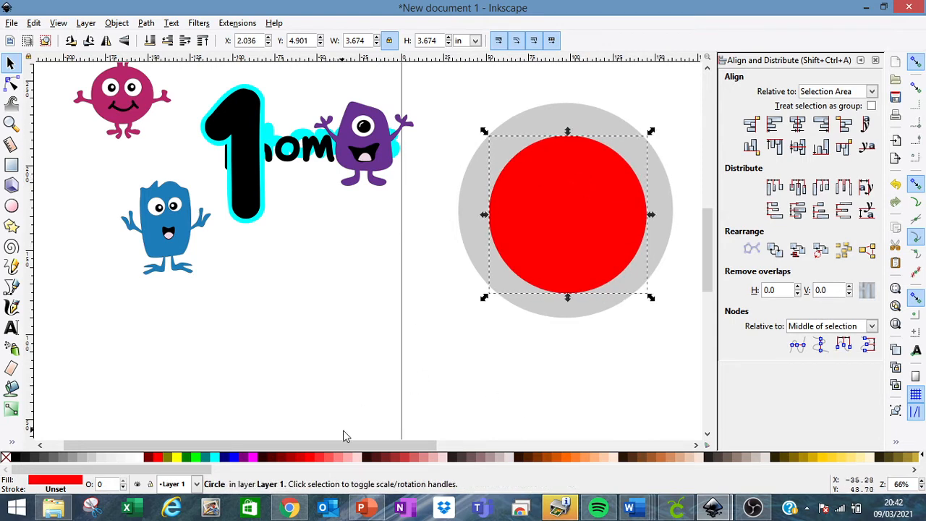
Shrink the red circle to about 3.25 in and stretch it into an ellipse about 5.63 in wide across the grey circle
{"action": "left_click_drag", "start_coordinate": [348, 442], "coordinate": [426, 438]}
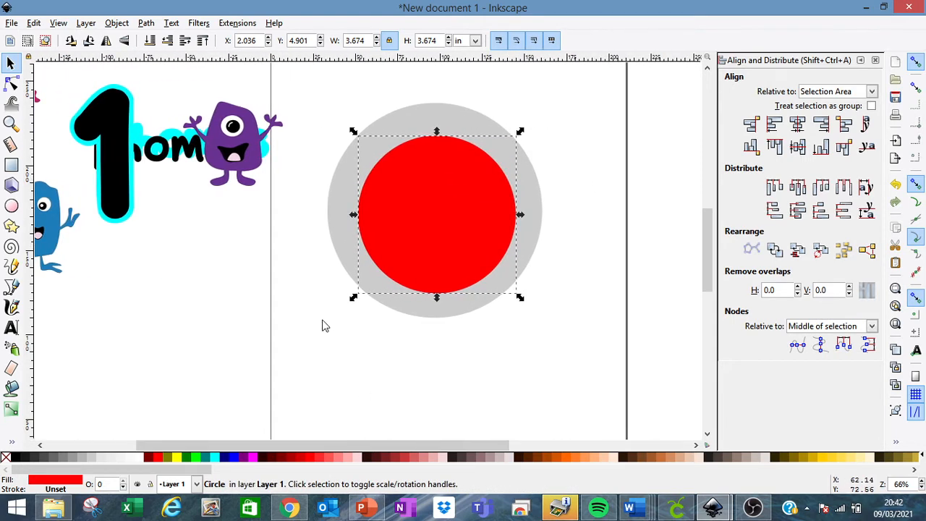
{"action": "left_click_drag", "start_coordinate": [519, 298], "coordinate": [499, 275]}
{"action": "left_click_drag", "start_coordinate": [457, 220], "coordinate": [463, 230]}
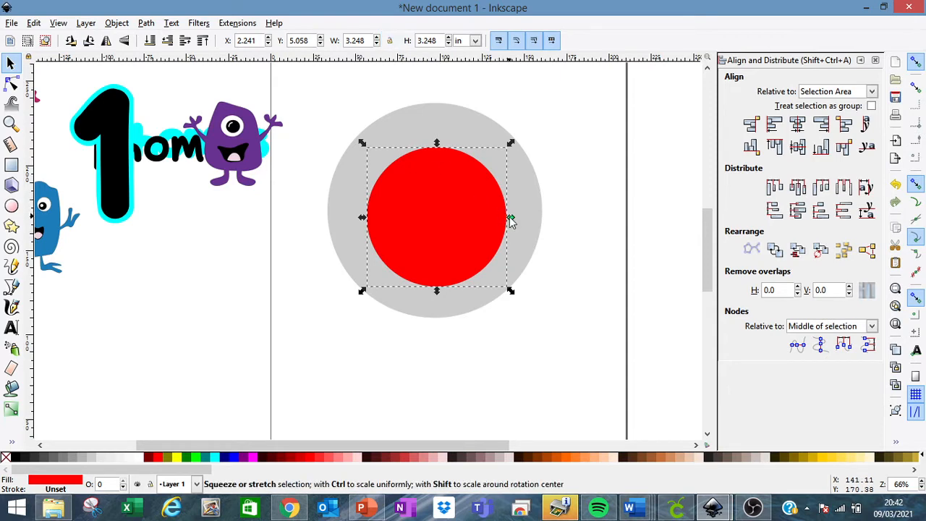
{"action": "left_click_drag", "start_coordinate": [521, 218], "coordinate": [622, 214]}
{"action": "left_click_drag", "start_coordinate": [498, 173], "coordinate": [447, 185]}
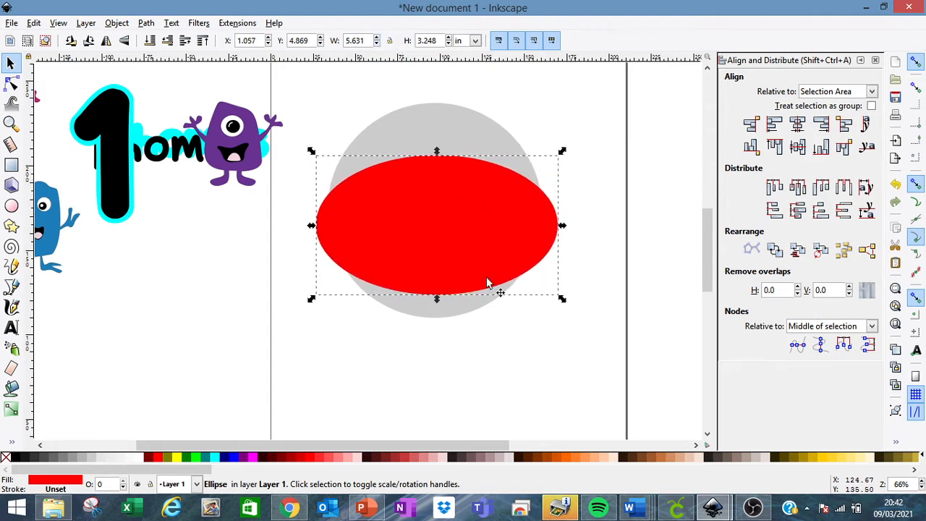
Reshape the ellipse to about 4.72 × 4.23 in, then scale it with locked proportions to about 3.52 × 3.15 in, centred on the grey circle
{"action": "left_click_drag", "start_coordinate": [563, 300], "coordinate": [527, 344]}
{"action": "left_click_drag", "start_coordinate": [448, 280], "coordinate": [471, 249]}
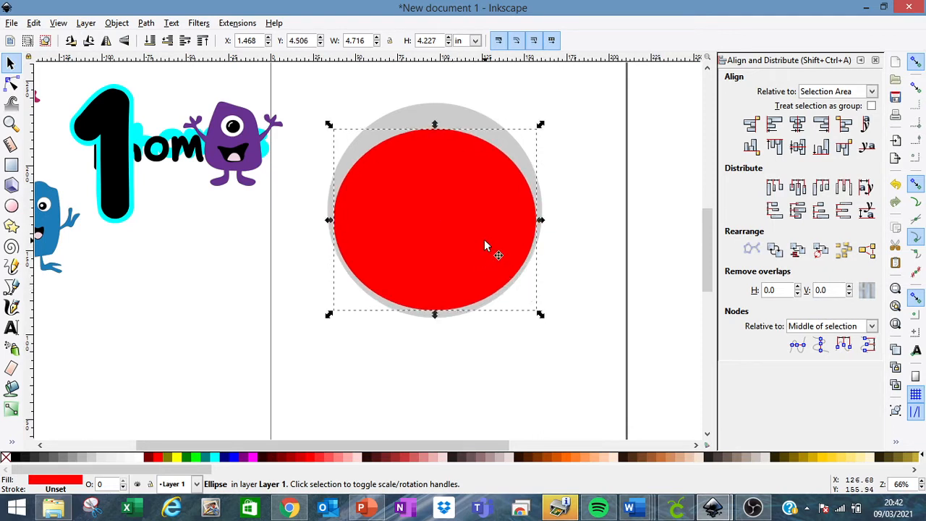
{"action": "left_click", "coordinate": [389, 40]}
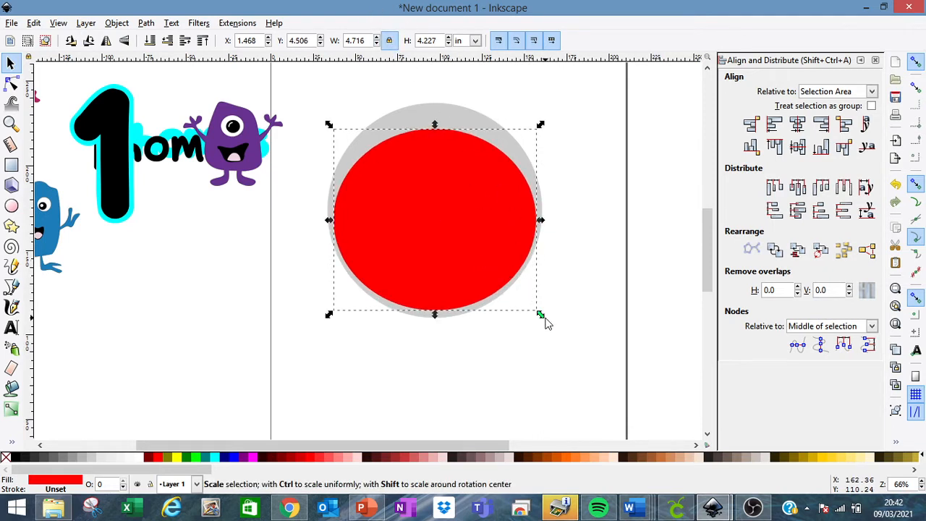
{"action": "left_click_drag", "start_coordinate": [541, 314], "coordinate": [491, 272]}
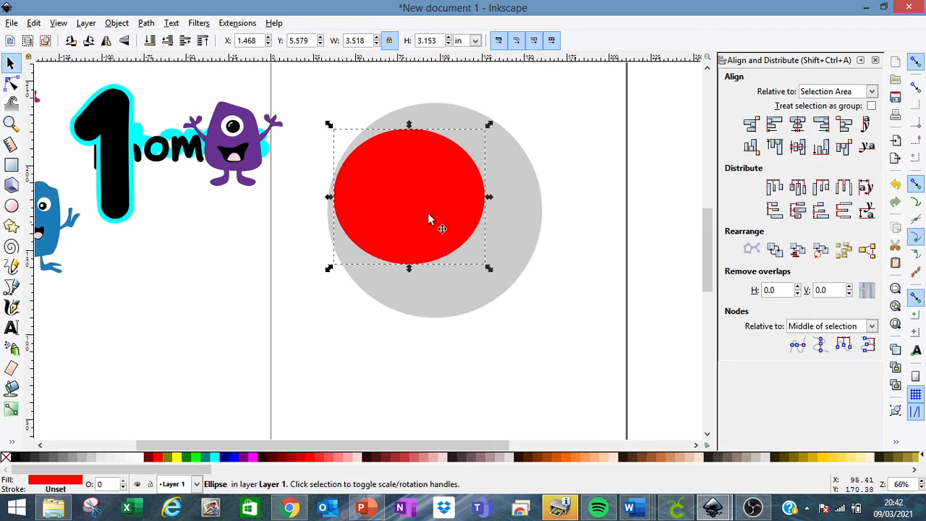
{"action": "left_click_drag", "start_coordinate": [430, 219], "coordinate": [452, 232]}
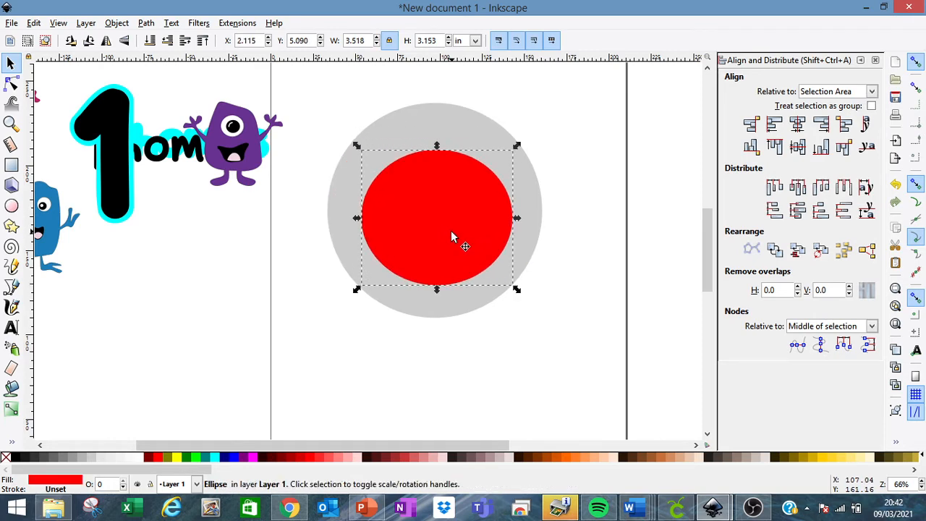
Write the child's first name as new text in the Smokes font and place it just above the red ellipse
{"action": "left_click", "coordinate": [10, 328]}
{"action": "left_click", "coordinate": [254, 334]}
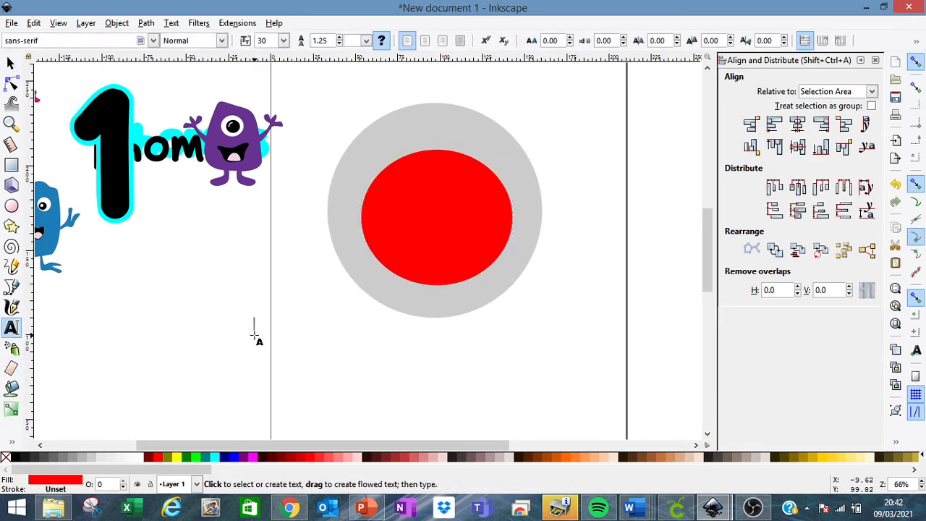
{"action": "type", "text": "Thomas"}
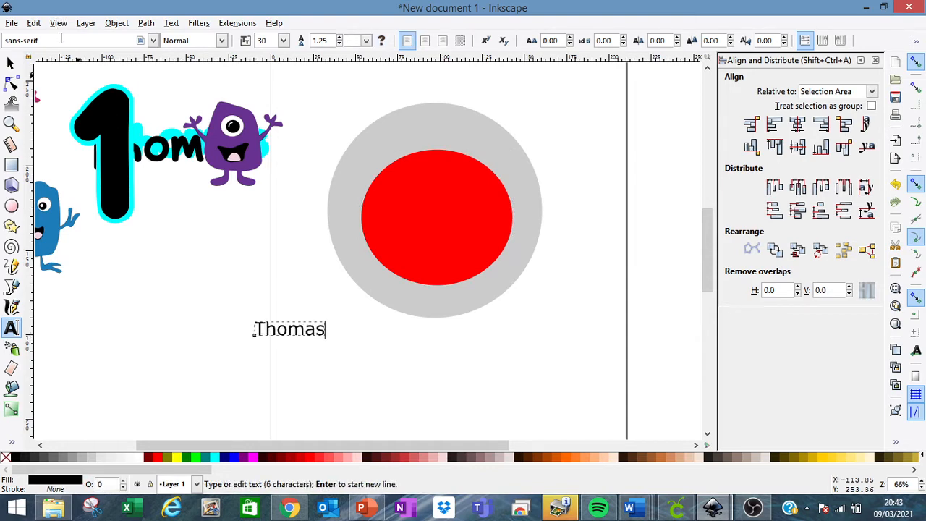
{"action": "left_click", "coordinate": [2, 39]}
{"action": "type", "text": "smo"}
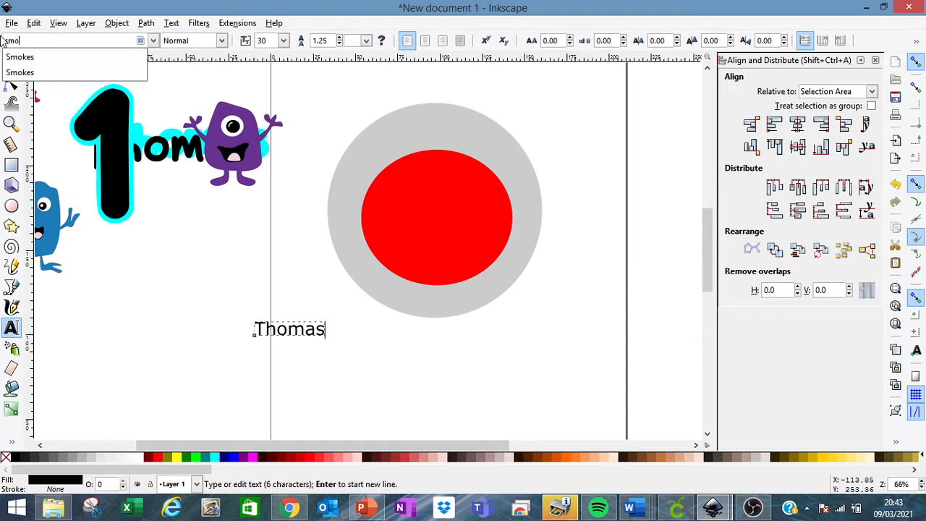
{"action": "left_click", "coordinate": [18, 57]}
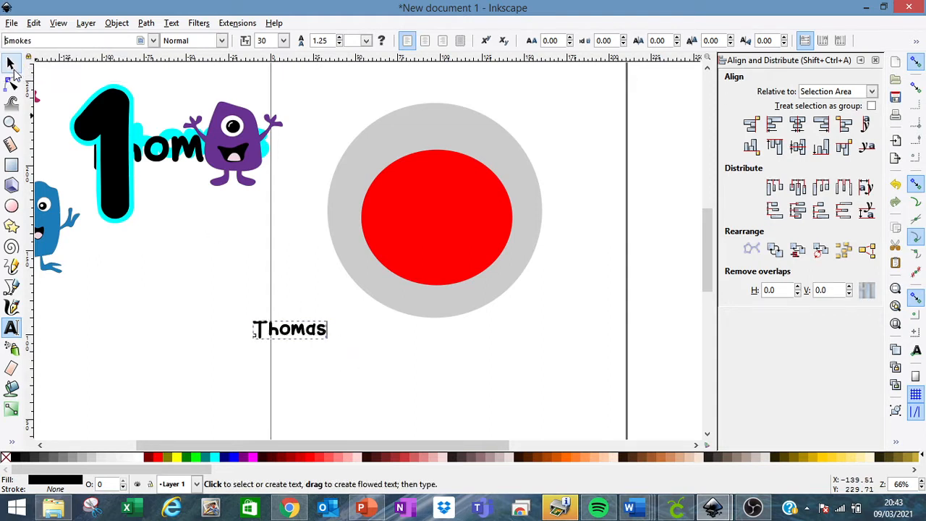
{"action": "left_click", "coordinate": [12, 63]}
{"action": "left_click_drag", "start_coordinate": [315, 334], "coordinate": [458, 142]}
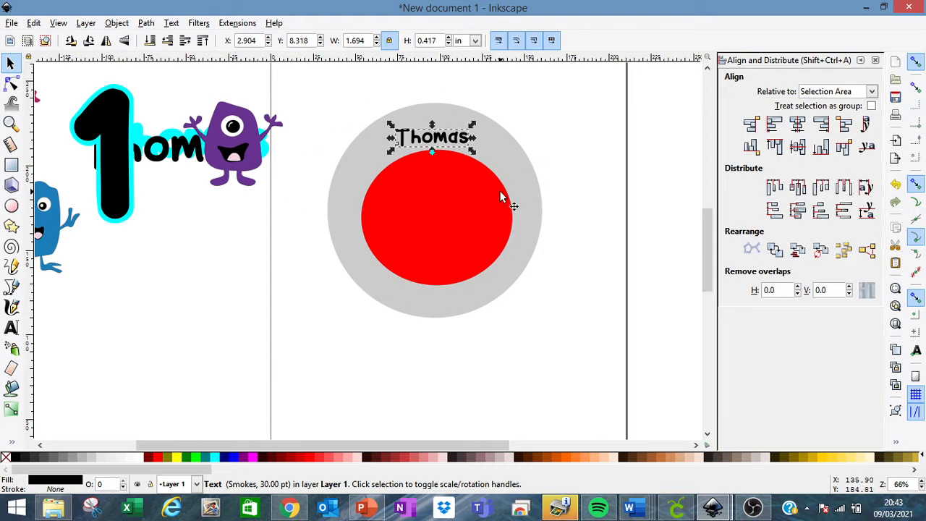
Stretch the red ellipse to about 5.02 in wide across the grey circle, and enlarge the name above it to about 3.43 × 0.84 in
{"action": "left_click", "coordinate": [509, 225]}
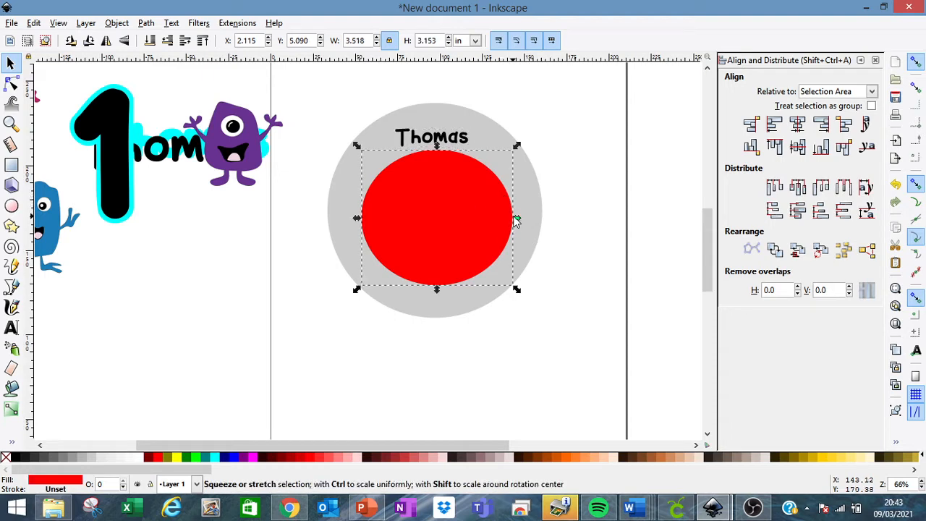
{"action": "left_click_drag", "start_coordinate": [516, 220], "coordinate": [481, 224]}
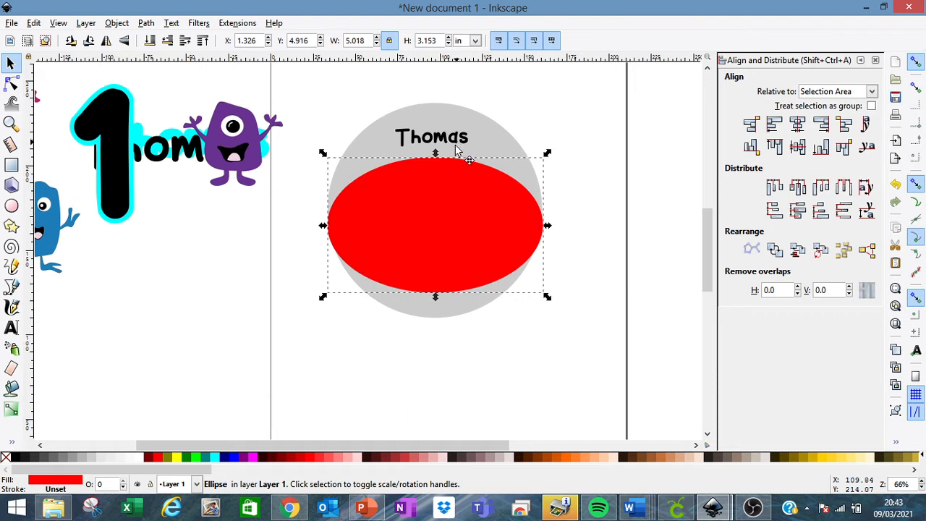
{"action": "left_click_drag", "start_coordinate": [456, 150], "coordinate": [548, 190]}
{"action": "left_click_drag", "start_coordinate": [506, 161], "coordinate": [478, 142]}
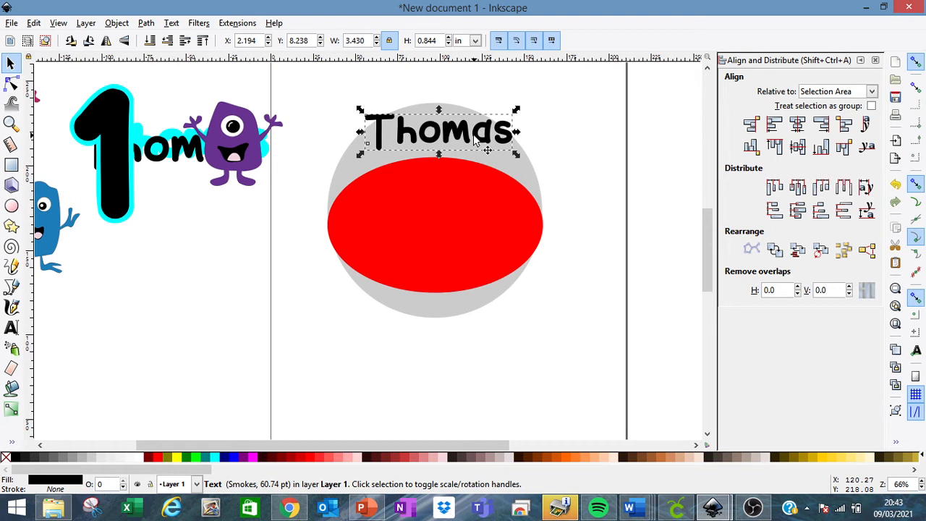
Put the name text on the red ellipse as its path
{"action": "key", "text": "shift"}
{"action": "left_click", "coordinate": [463, 217], "text": "shift"}
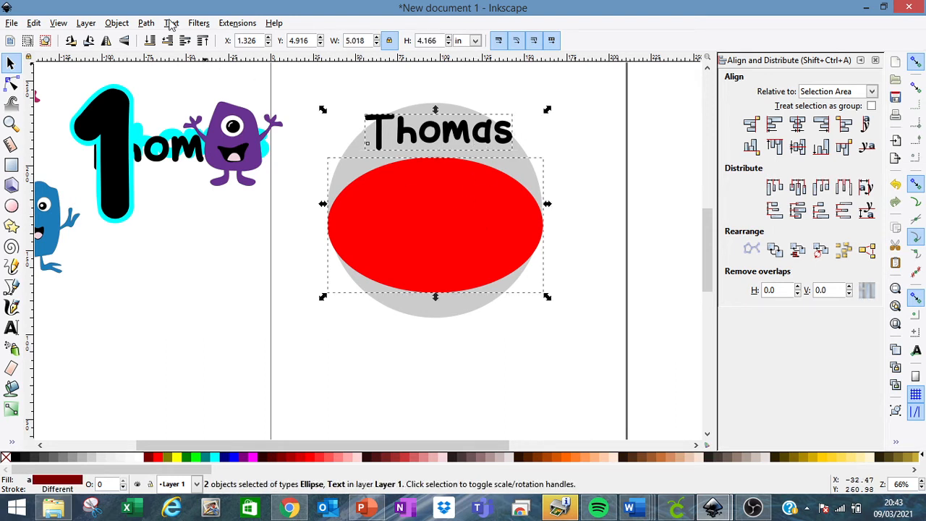
{"action": "left_click", "coordinate": [171, 24]}
{"action": "left_click", "coordinate": [172, 23]}
{"action": "left_click", "coordinate": [172, 23]}
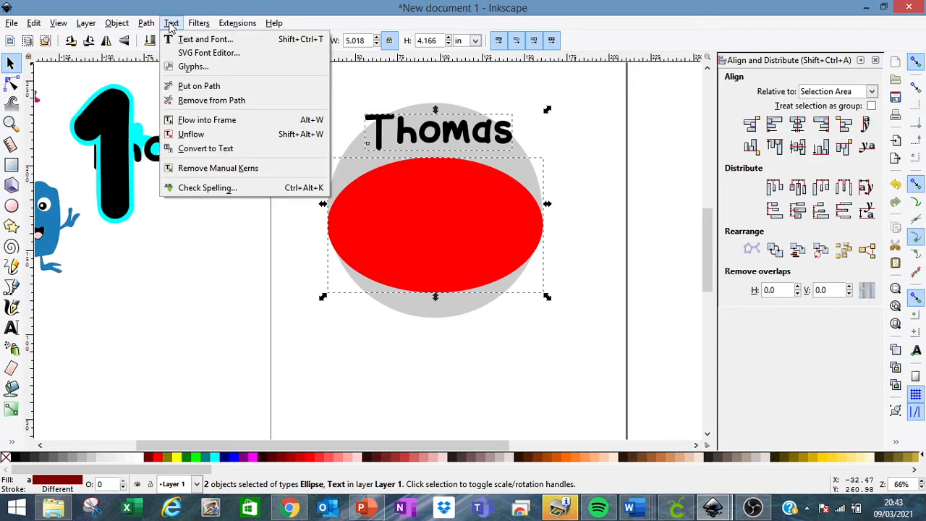
{"action": "left_click", "coordinate": [209, 91]}
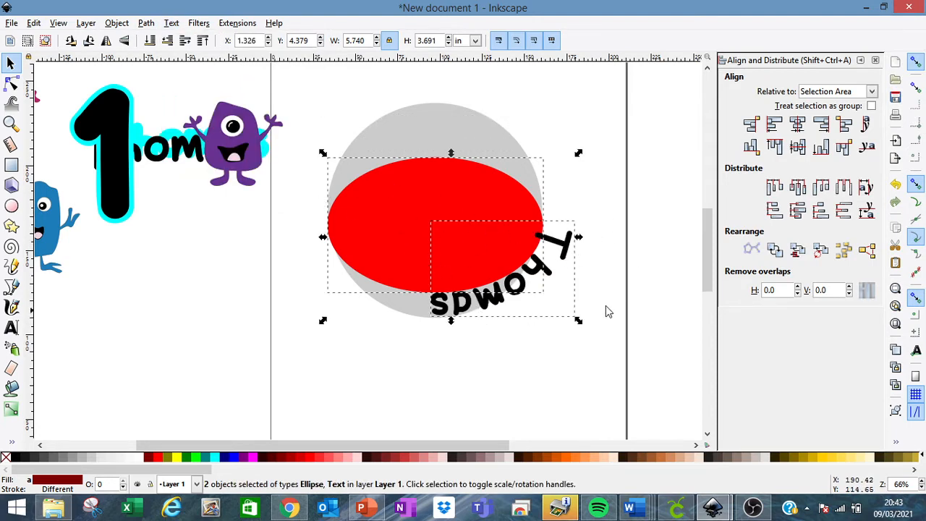
{"action": "left_click", "coordinate": [402, 400]}
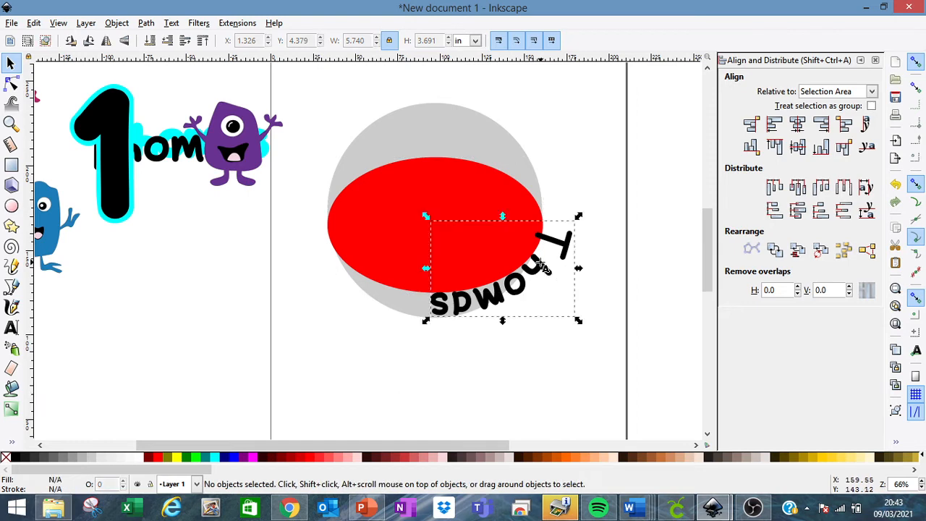
Insert leading spaces before the curved name, and delete and retype its last letter
{"action": "double_click", "coordinate": [556, 239]}
{"action": "key", "text": "Left"}
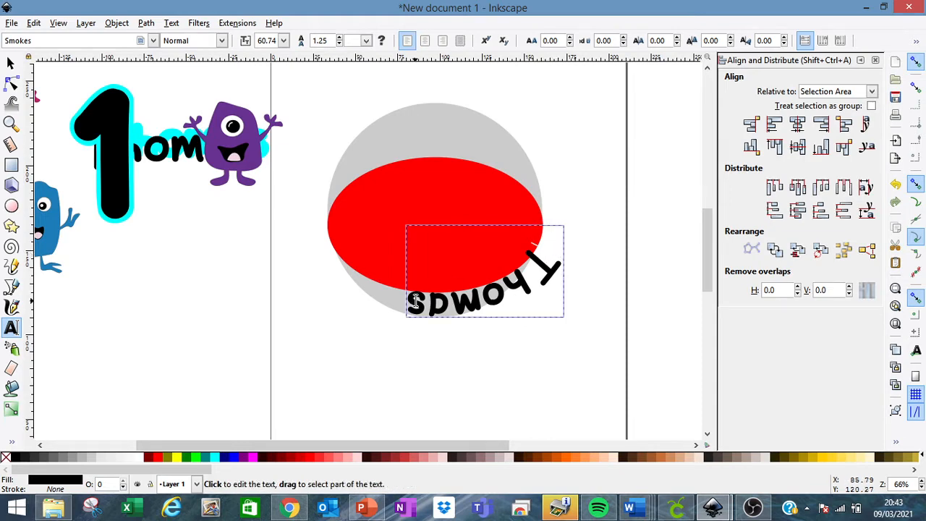
{"action": "key", "text": "BackSpace"}
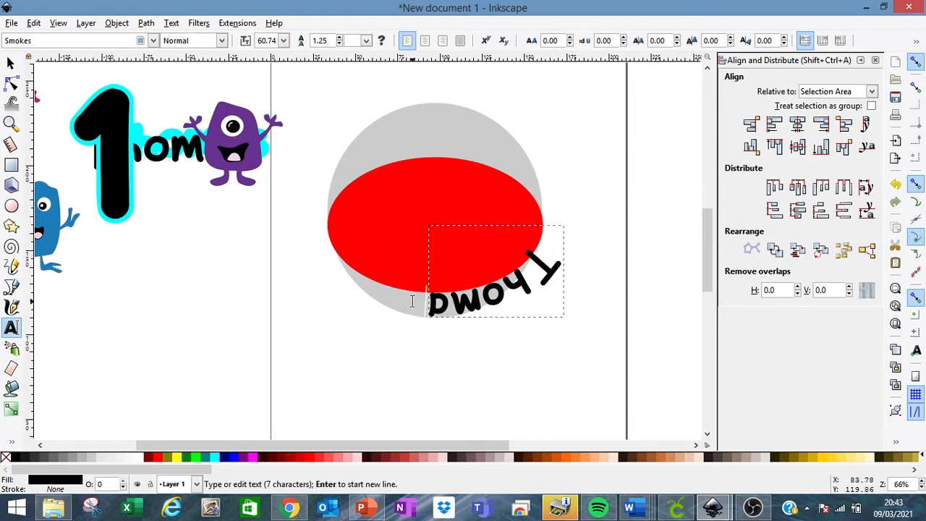
{"action": "type", "text": "s"}
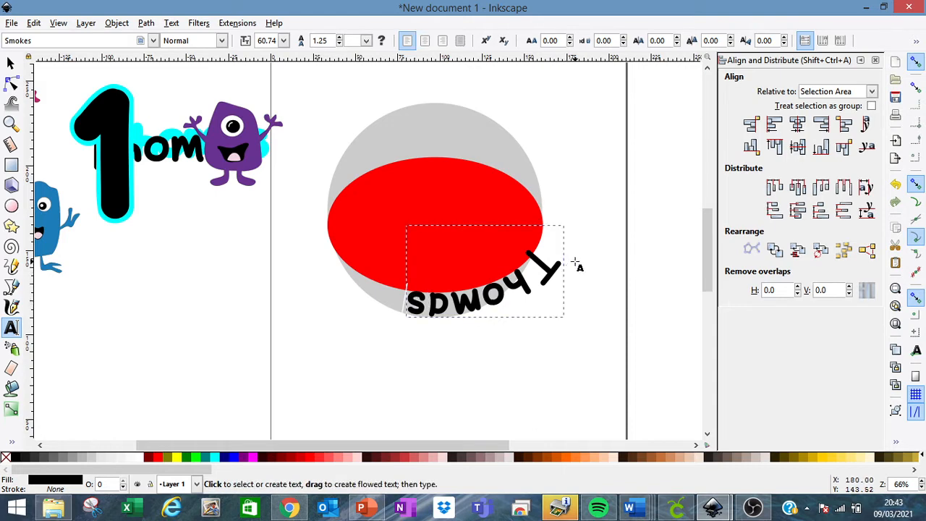
Shift the name along the ellipse with manual kerning before its first letter until it arches centrally over the top
{"action": "left_click", "coordinate": [547, 259]}
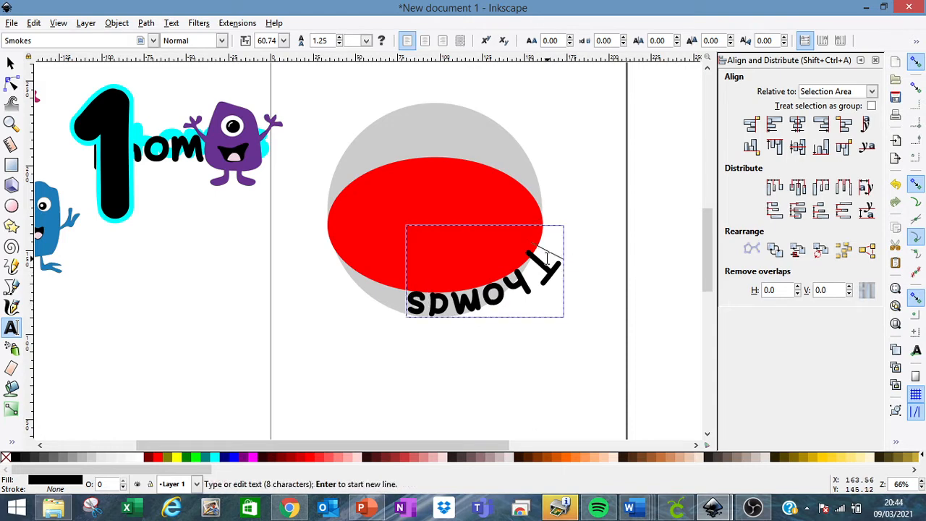
{"action": "key", "text": "alt+Right"}
{"action": "key", "text": "alt+Right"}
{"action": "key", "text": "alt+Right"}
{"action": "key", "text": "alt+Right"}
{"action": "key", "text": "alt+Right"}
{"action": "key", "text": "alt+Right"}
{"action": "key", "text": "alt+Right"}
{"action": "key", "text": "alt+Right"}
{"action": "key", "text": "alt+Right"}
{"action": "key", "text": "alt+Right"}
{"action": "key", "text": "alt+Right"}
{"action": "key", "text": "alt+Right"}
{"action": "key", "text": "alt+Right"}
{"action": "key", "text": "alt+Right"}
{"action": "key", "text": "alt+Right"}
{"action": "key", "text": "alt+Right"}
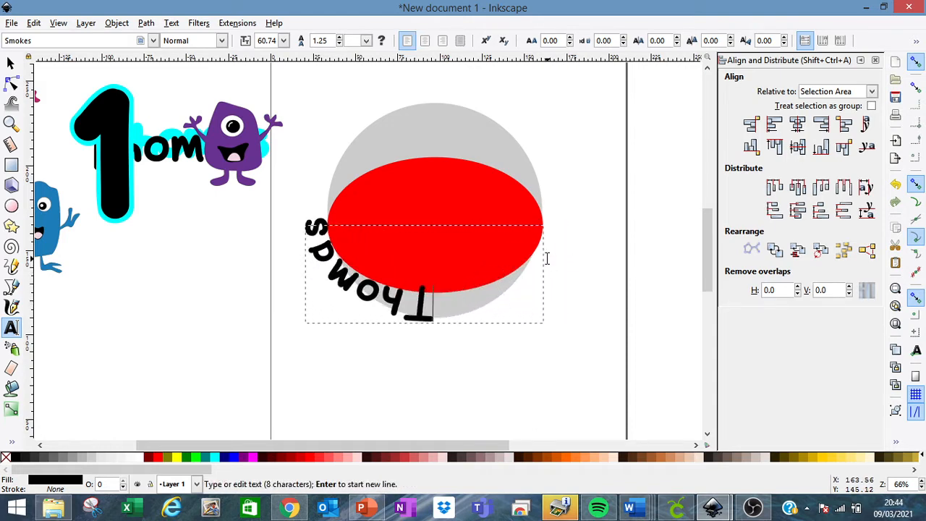
{"action": "key", "text": "alt+Right"}
{"action": "key", "text": "alt+Right"}
{"action": "key", "text": "alt+Right"}
{"action": "key", "text": "alt+Right"}
{"action": "key", "text": "alt+Right"}
{"action": "key", "text": "alt+Right"}
{"action": "key", "text": "alt+Right"}
{"action": "key", "text": "alt+Right"}
{"action": "key", "text": "alt+Right"}
{"action": "key", "text": "alt+Right"}
{"action": "key", "text": "alt+Right"}
{"action": "key", "text": "alt+Right"}
{"action": "key", "text": "alt+Right"}
{"action": "key", "text": "alt+Right"}
{"action": "key", "text": "alt+Right"}
{"action": "key", "text": "alt+Right"}
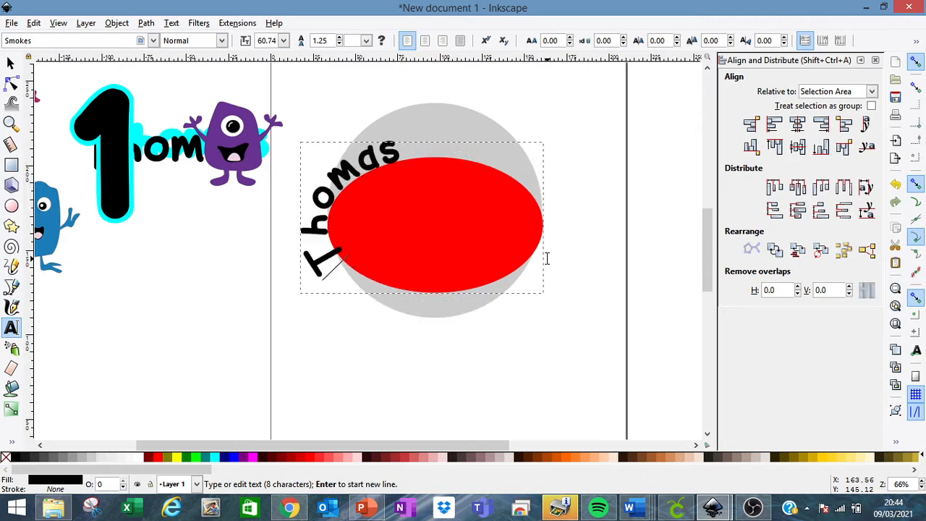
{"action": "key", "text": "alt+Right"}
{"action": "key", "text": "alt+Right"}
{"action": "key", "text": "alt+Right"}
{"action": "key", "text": "alt+Right"}
{"action": "key", "text": "alt+Right"}
{"action": "key", "text": "alt+Right"}
{"action": "key", "text": "alt+Right"}
{"action": "key", "text": "alt+Right"}
{"action": "key", "text": "alt+Right"}
{"action": "key", "text": "alt+Right"}
{"action": "key", "text": "alt+Right"}
{"action": "key", "text": "alt+Right"}
{"action": "key", "text": "alt+Right"}
{"action": "key", "text": "alt+Right"}
{"action": "key", "text": "alt+Right"}
{"action": "key", "text": "alt+Right"}
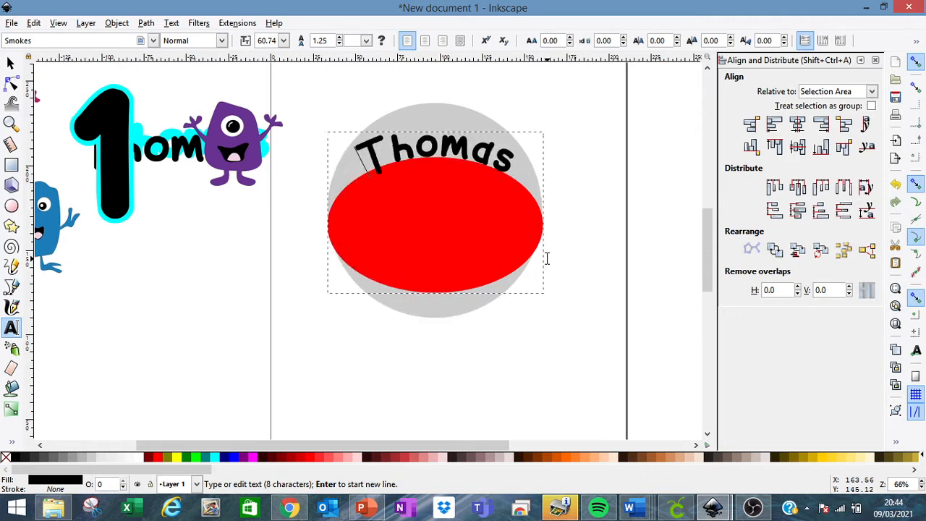
Fine-tune the curved name's position along the ellipse by adjusting the spacing before its first letter
{"action": "key", "text": "alt+Right"}
{"action": "key", "text": "alt+Right"}
{"action": "key", "text": "alt+Right"}
{"action": "key", "text": "alt+Right"}
{"action": "key", "text": "BackSpace"}
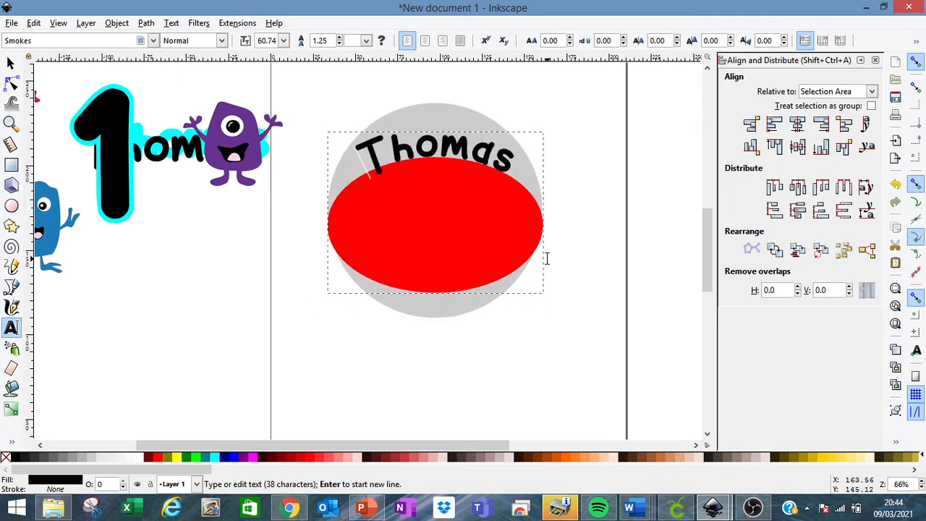
Move the red ellipse and the name following it slightly lower on the grey circle
{"action": "left_click", "coordinate": [11, 63]}
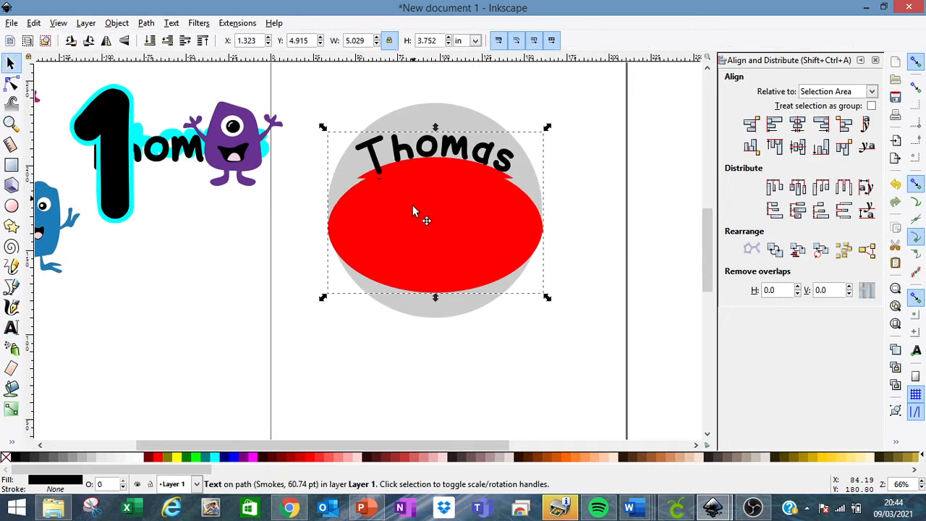
{"action": "left_click_drag", "start_coordinate": [413, 209], "coordinate": [413, 219]}
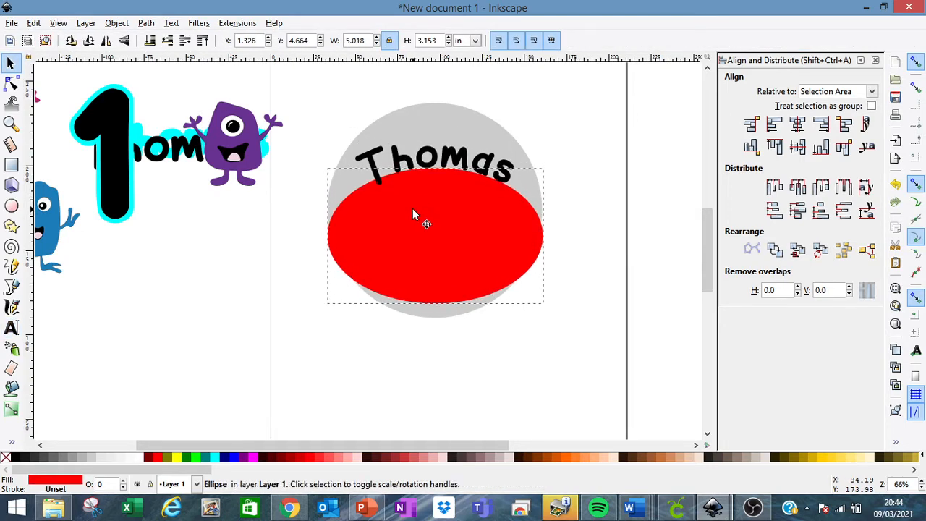
{"action": "left_click", "coordinate": [510, 175]}
{"action": "left_click", "coordinate": [658, 248]}
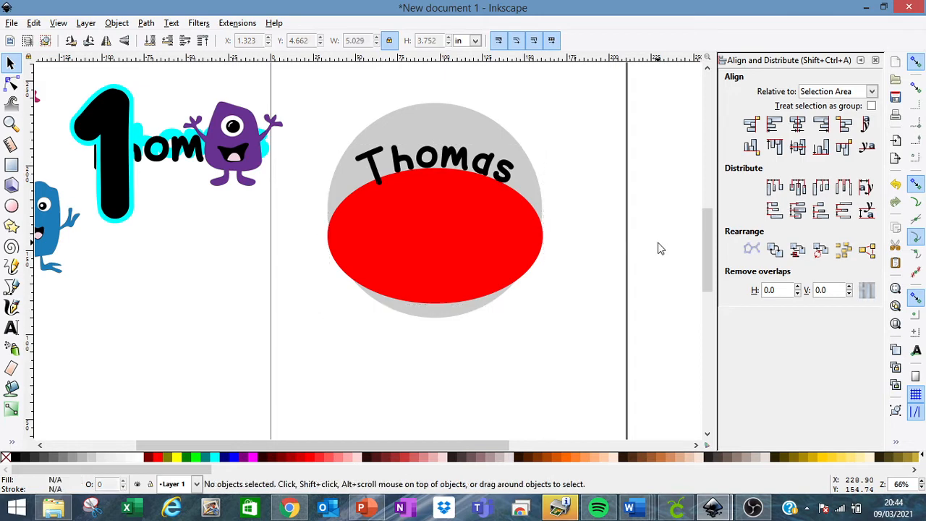
Convert the curved name to paths, then ungroup its letters and unite them into a single shape
{"action": "left_click", "coordinate": [448, 158]}
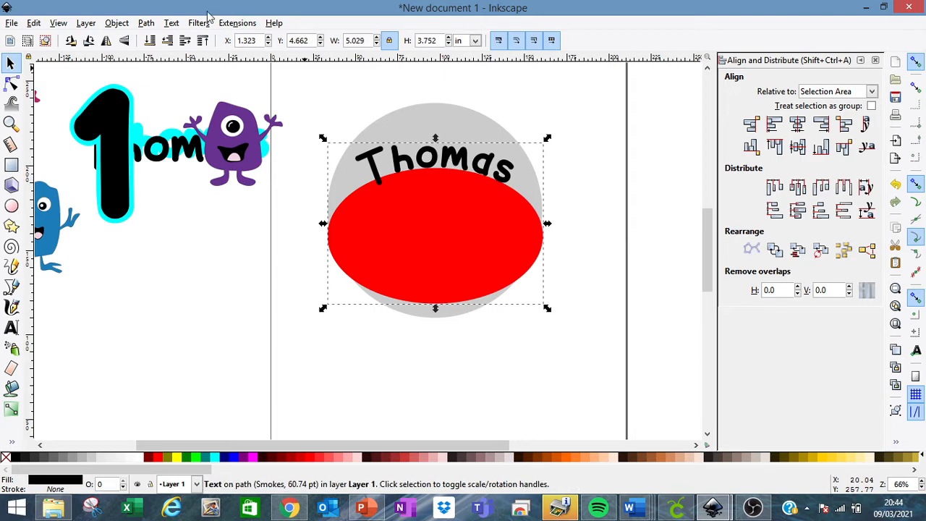
{"action": "left_click", "coordinate": [147, 24]}
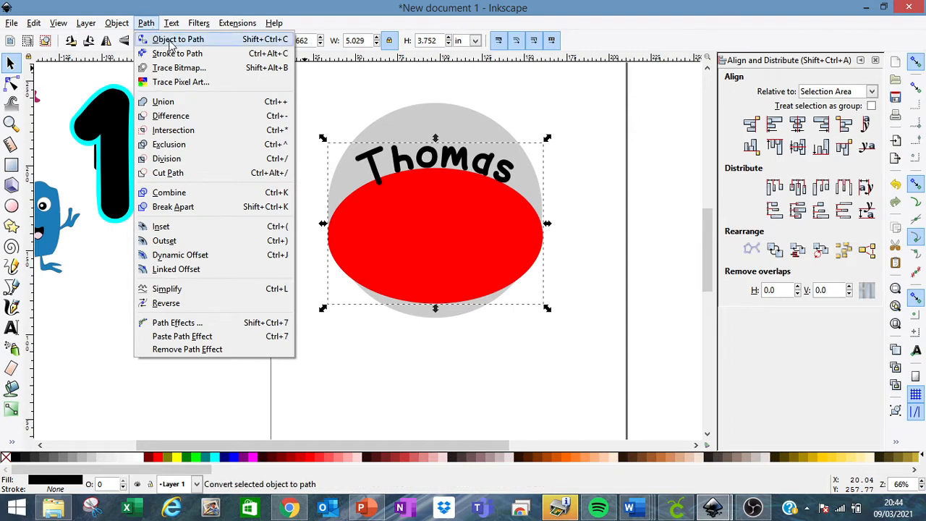
{"action": "left_click", "coordinate": [171, 44]}
{"action": "left_click", "coordinate": [120, 25]}
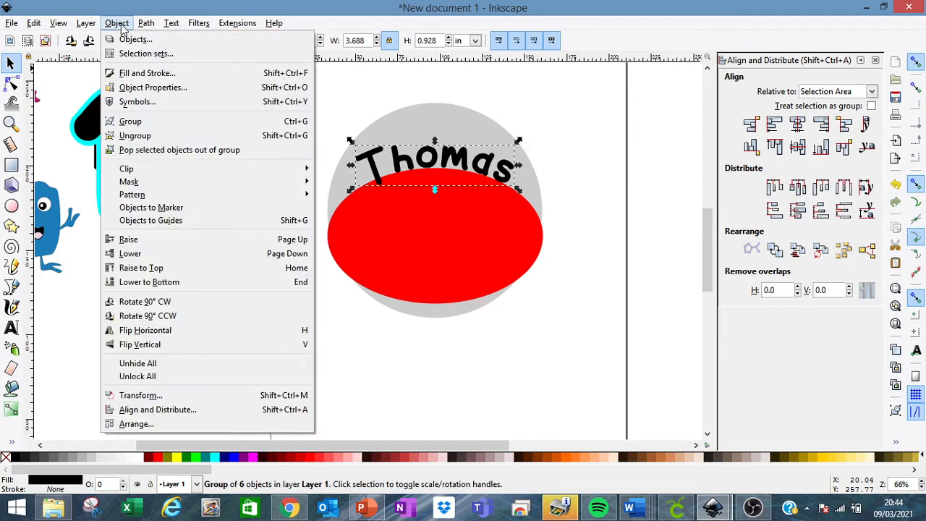
{"action": "left_click", "coordinate": [141, 135]}
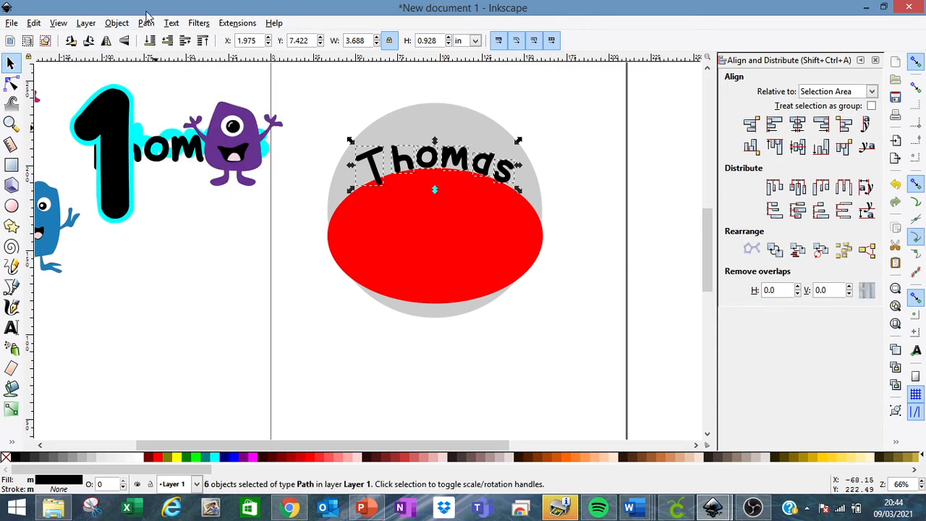
{"action": "left_click", "coordinate": [147, 24]}
{"action": "left_click", "coordinate": [164, 102]}
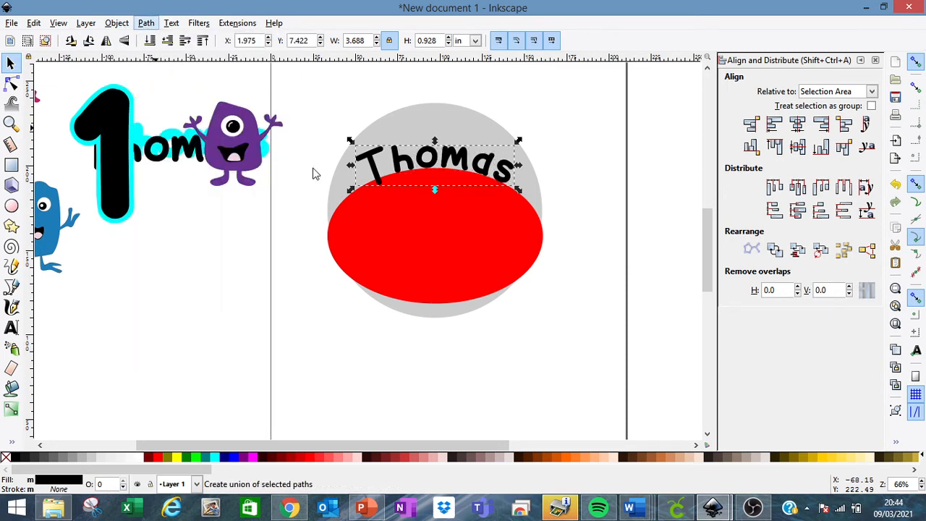
Move the red ellipse off the grey circle to the empty area below the purple monster, and shift the name slightly up
{"action": "left_click", "coordinate": [494, 221]}
{"action": "left_click_drag", "start_coordinate": [494, 220], "coordinate": [204, 335]}
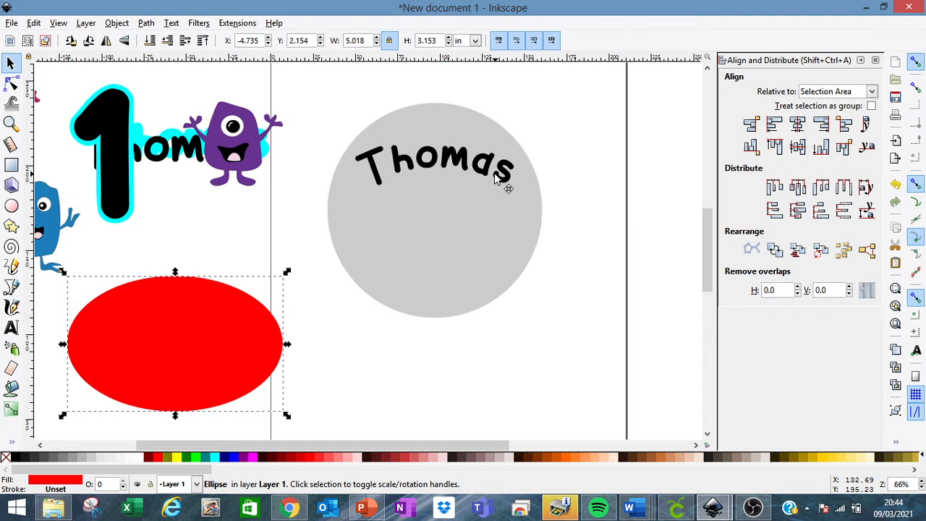
{"action": "left_click_drag", "start_coordinate": [500, 194], "coordinate": [499, 187]}
{"action": "left_click", "coordinate": [499, 187]}
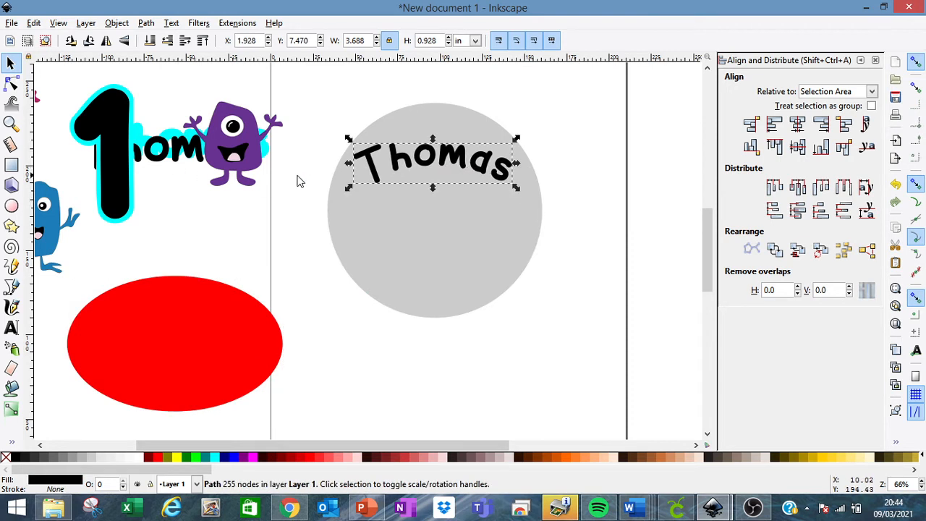
Duplicate the curved name and place the copy directly beneath the original on the grey circle
{"action": "left_click", "coordinate": [478, 168]}
{"action": "right_click", "coordinate": [478, 168]}
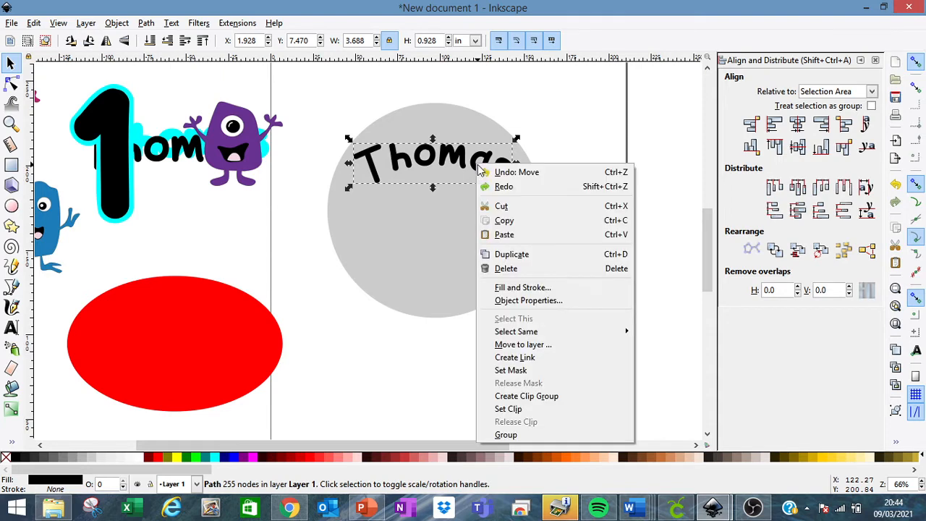
{"action": "left_click", "coordinate": [533, 253]}
{"action": "left_click_drag", "start_coordinate": [471, 152], "coordinate": [475, 201]}
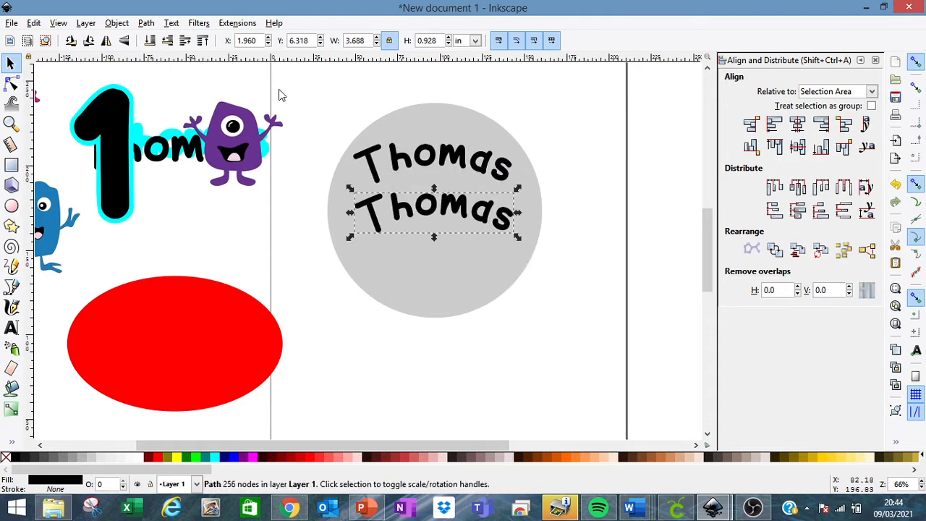
Outset the duplicated name to thicken it and fill it with light red
{"action": "left_click", "coordinate": [116, 23]}
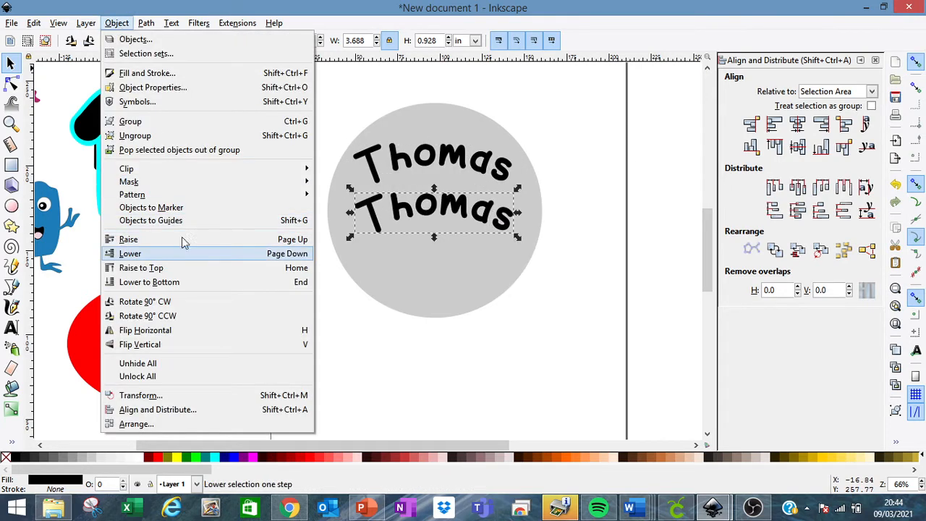
{"action": "mouse_move", "coordinate": [151, 25]}
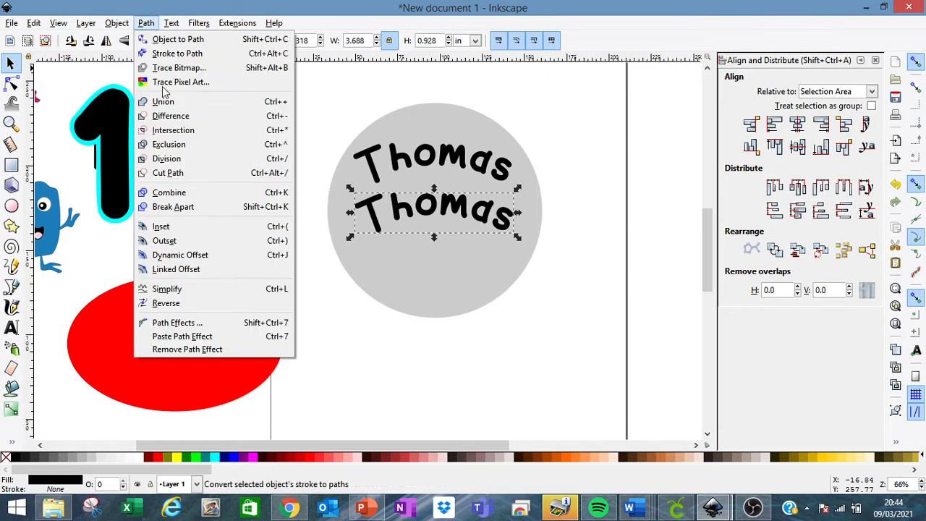
{"action": "left_click", "coordinate": [177, 241]}
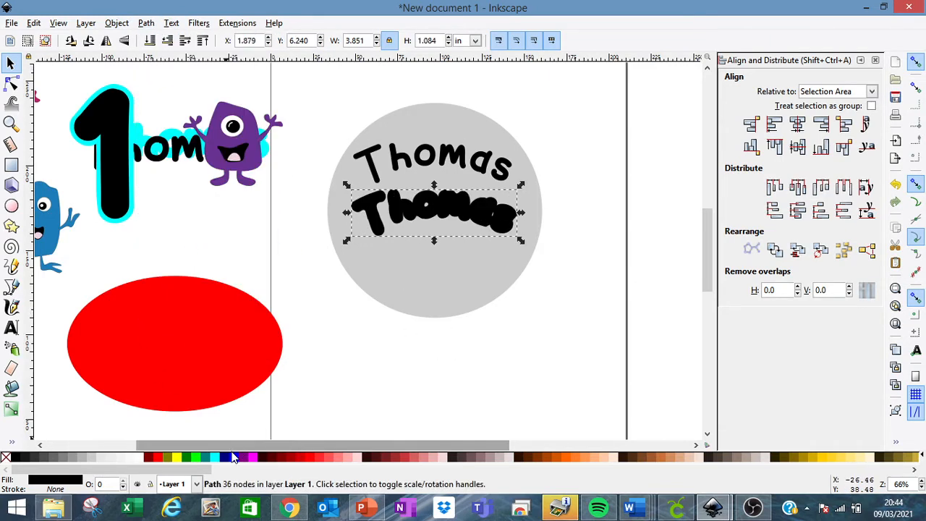
{"action": "left_click", "coordinate": [325, 458]}
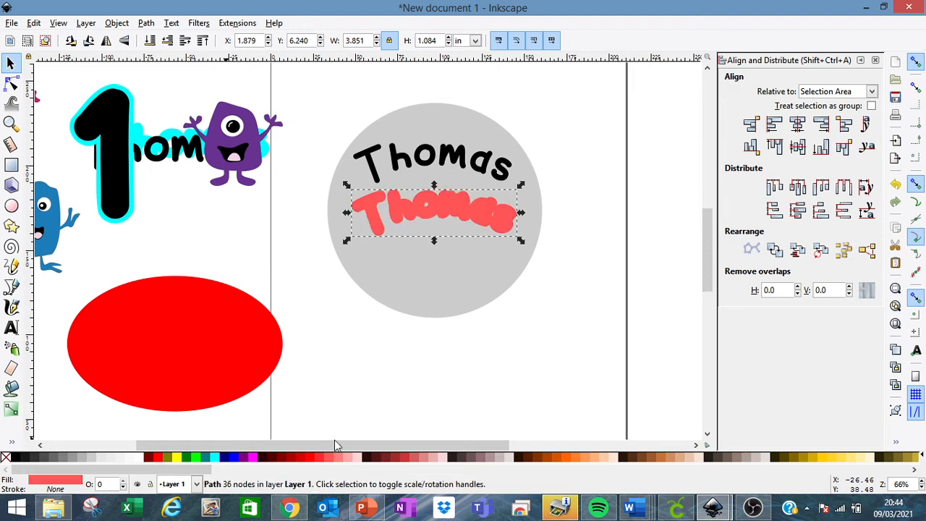
Nudge the light red outset copy straight up until it overlaps the black name
{"action": "key", "text": "Up"}
{"action": "key", "text": "Up"}
{"action": "key", "text": "Up"}
{"action": "key", "text": "Up"}
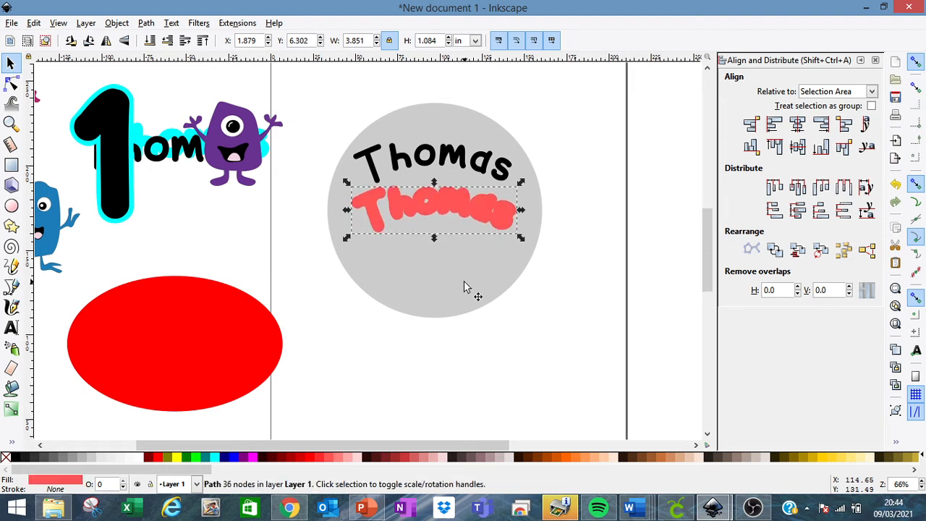
{"action": "key", "text": "Up"}
{"action": "key", "text": "Up"}
{"action": "key", "text": "Up"}
{"action": "key", "text": "Up"}
{"action": "key", "text": "Up"}
{"action": "key", "text": "Up"}
{"action": "key", "text": "Up"}
{"action": "key", "text": "Up"}
{"action": "key", "text": "Up"}
{"action": "key", "text": "Up"}
{"action": "key", "text": "Up"}
{"action": "key", "text": "Up"}
{"action": "key", "text": "Up"}
{"action": "key", "text": "Up"}
{"action": "key", "text": "Up"}
{"action": "key", "text": "Up"}
{"action": "key", "text": "Up"}
{"action": "key", "text": "Up"}
{"action": "key", "text": "Up"}
{"action": "key", "text": "Up"}
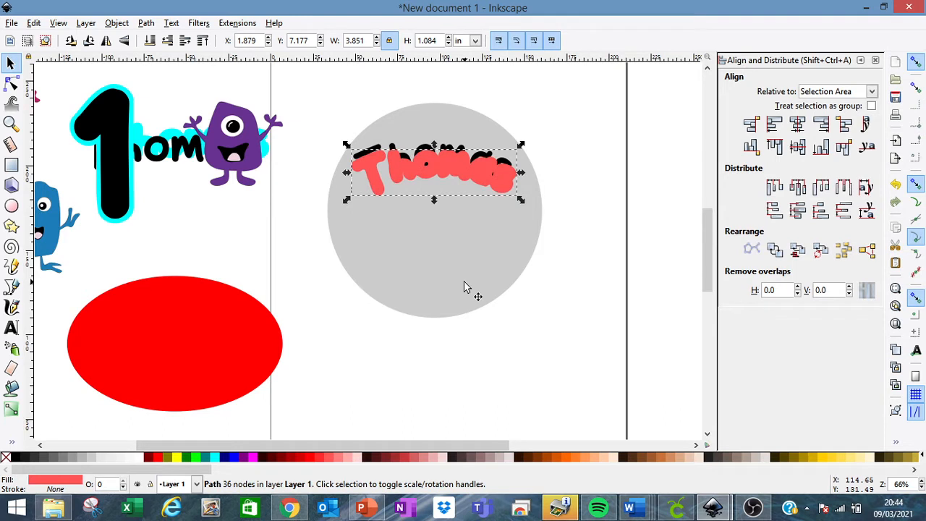
Raise the black name to the top and nudge it until it sits centrally within its light red border
{"action": "left_click", "coordinate": [381, 151]}
{"action": "left_click", "coordinate": [202, 40]}
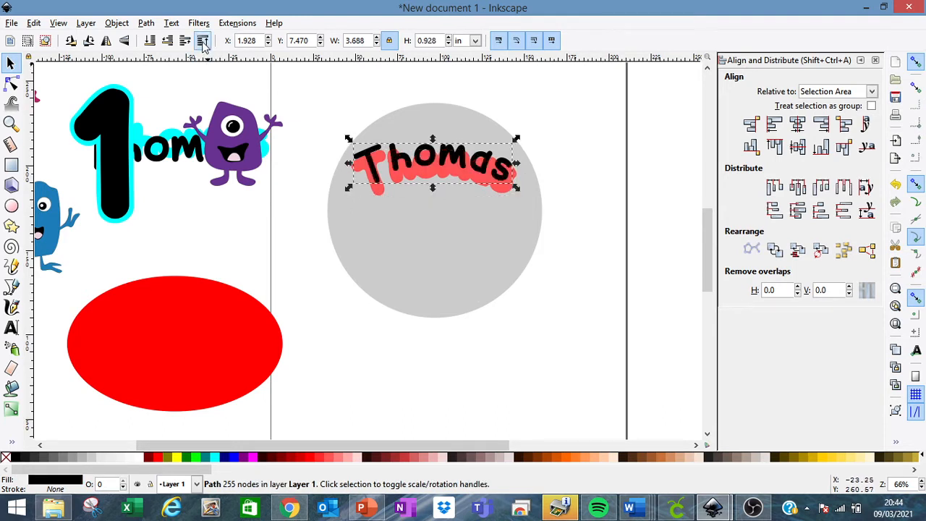
{"action": "key", "text": "Down"}
{"action": "key", "text": "Down"}
{"action": "key", "text": "Down"}
{"action": "key", "text": "Down"}
{"action": "key", "text": "Down"}
{"action": "key", "text": "Down"}
{"action": "key", "text": "Down"}
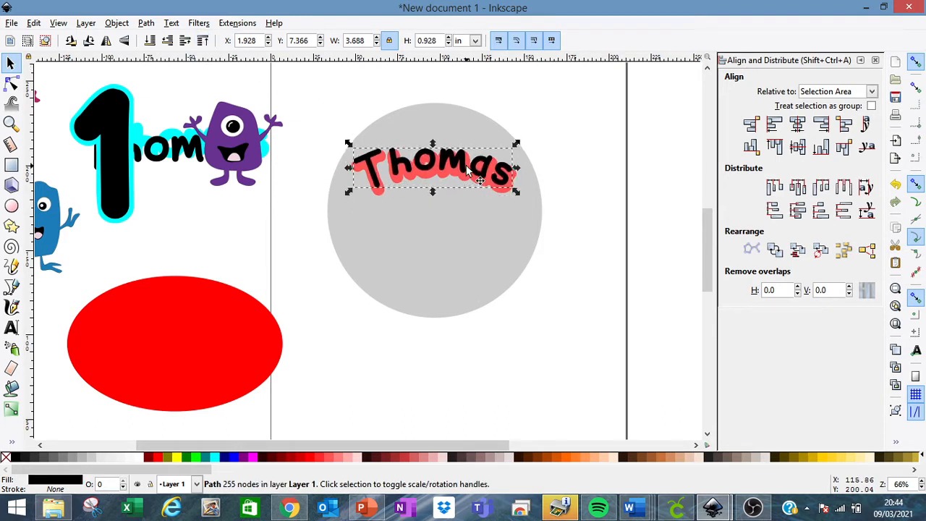
{"action": "key", "text": "Right"}
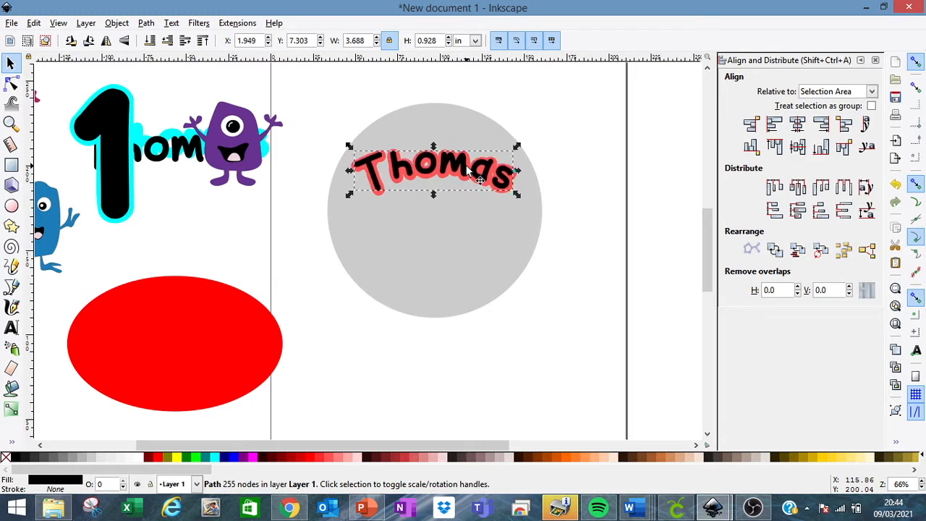
{"action": "key", "text": "Down"}
{"action": "key", "text": "Down"}
Move the cyan-bordered number 1 onto the grey circle, centred just beneath the curved name
{"action": "left_click_drag", "start_coordinate": [104, 165], "coordinate": [430, 254]}
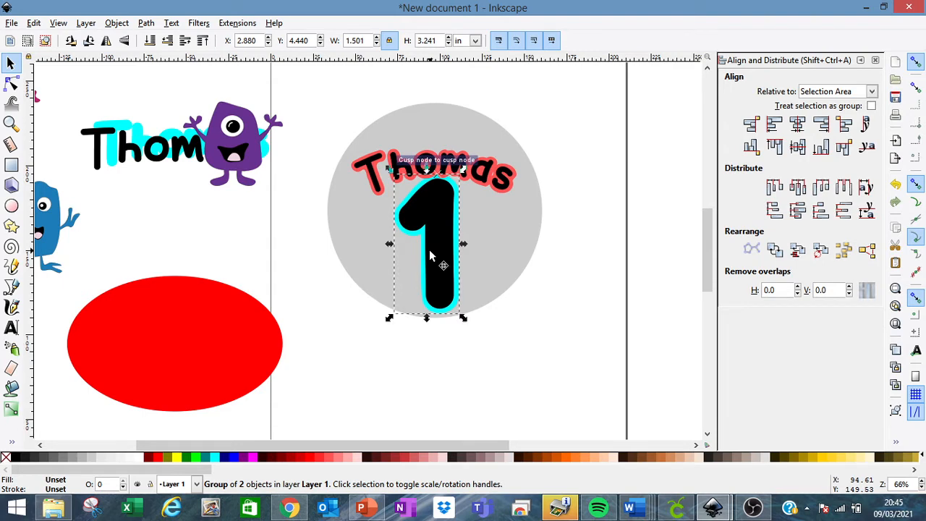
{"action": "left_click", "coordinate": [455, 174]}
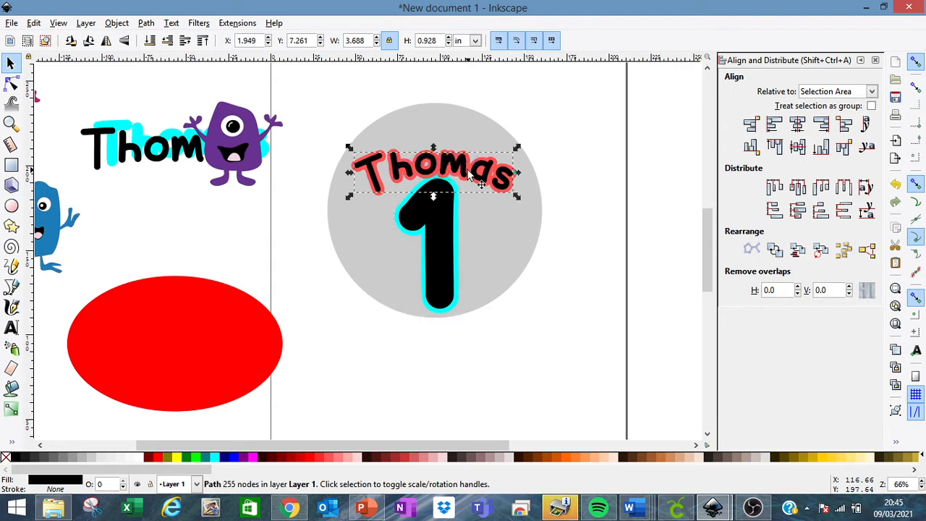
{"action": "left_click", "coordinate": [399, 171]}
{"action": "key", "text": "Escape"}
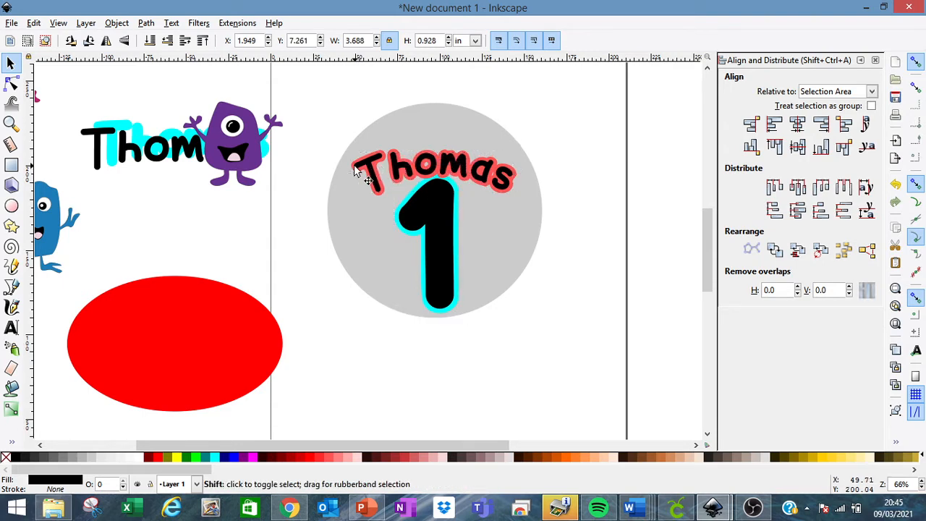
{"action": "left_click", "coordinate": [352, 170]}
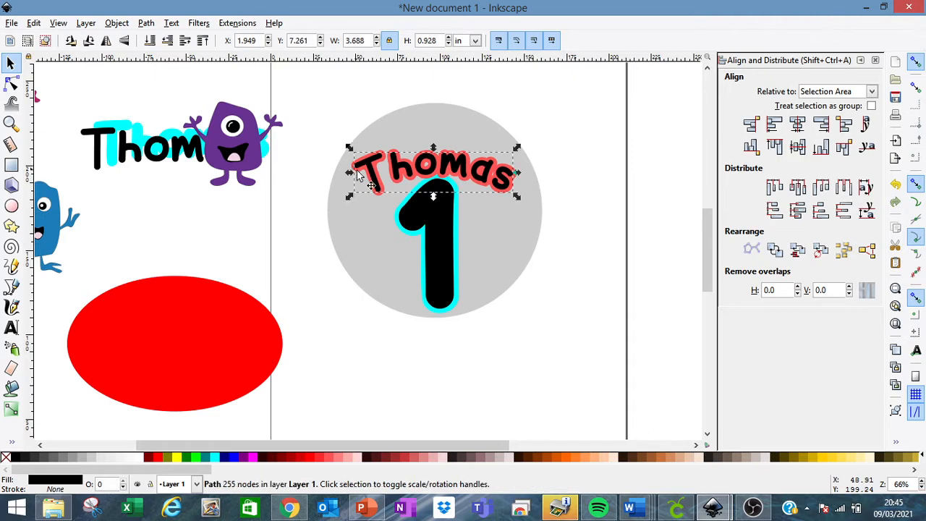
{"action": "key", "text": "Escape"}
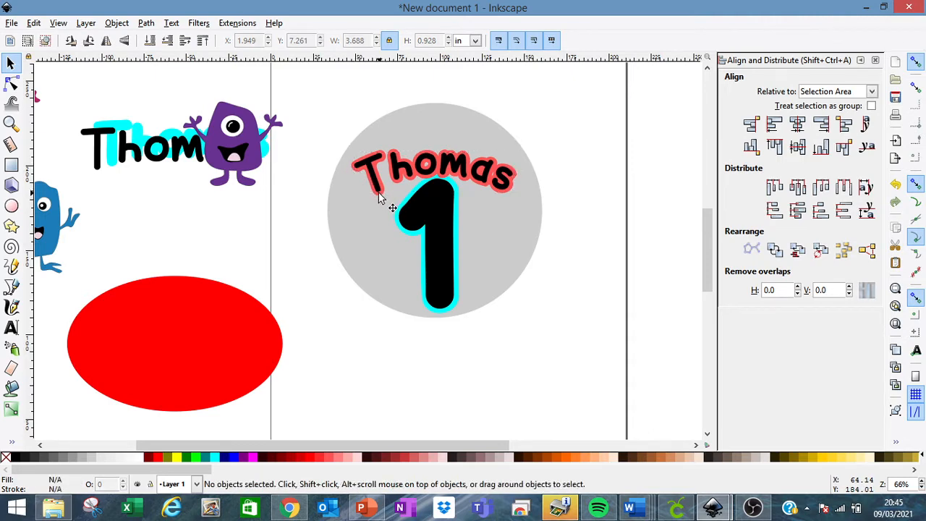
{"action": "left_click", "coordinate": [403, 174]}
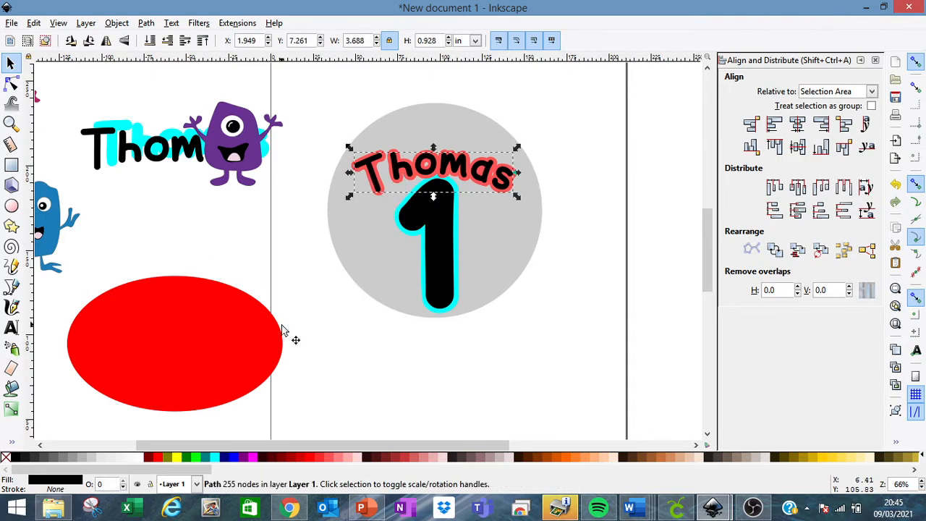
Delete the red ellipse beside the grey circle
{"action": "left_click", "coordinate": [175, 357]}
{"action": "key", "text": "Delete"}
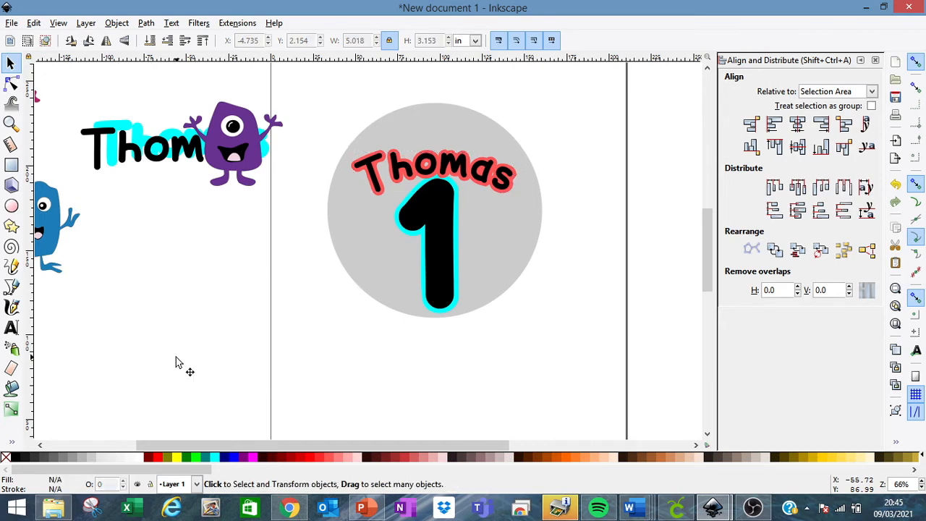
{"action": "left_click_drag", "start_coordinate": [301, 445], "coordinate": [273, 486]}
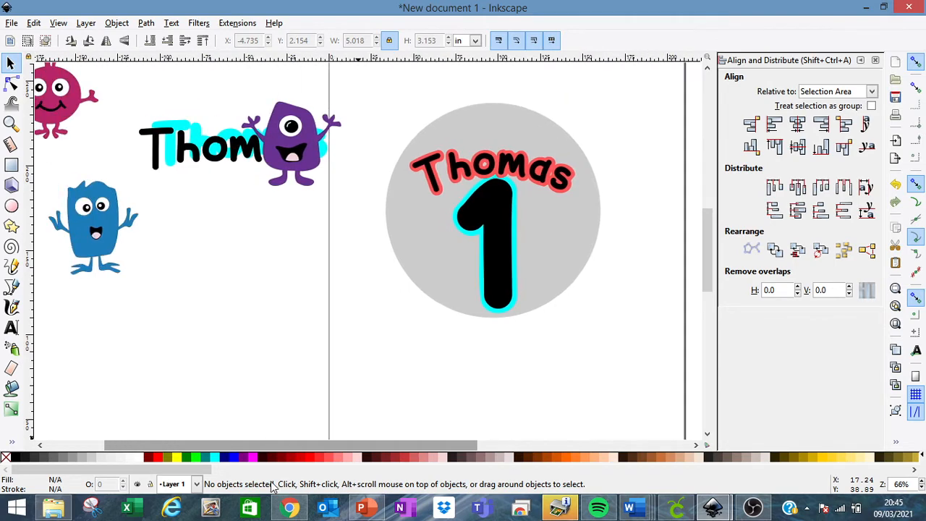
Switch to Cricut Design Space, open a new window, and return to the original canvas window
{"action": "left_click", "coordinate": [678, 510]}
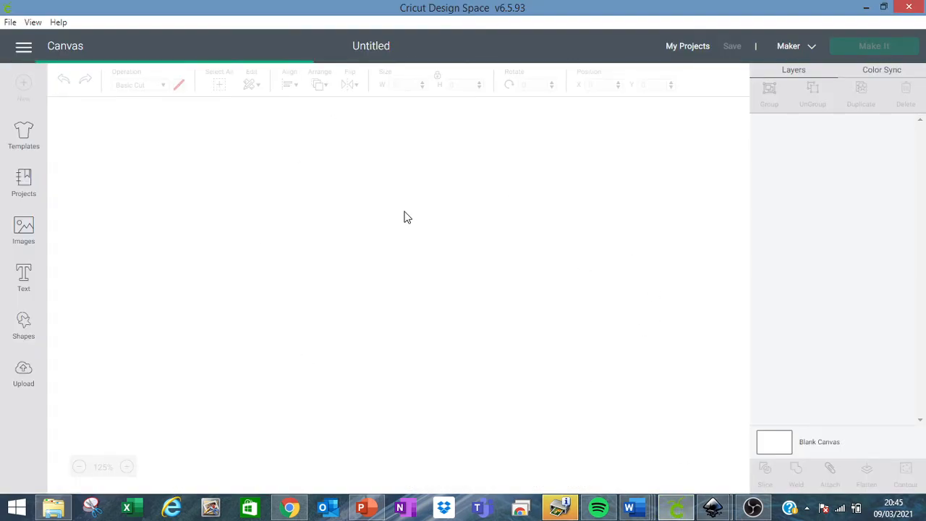
{"action": "left_click", "coordinate": [10, 22]}
{"action": "left_click", "coordinate": [23, 36]}
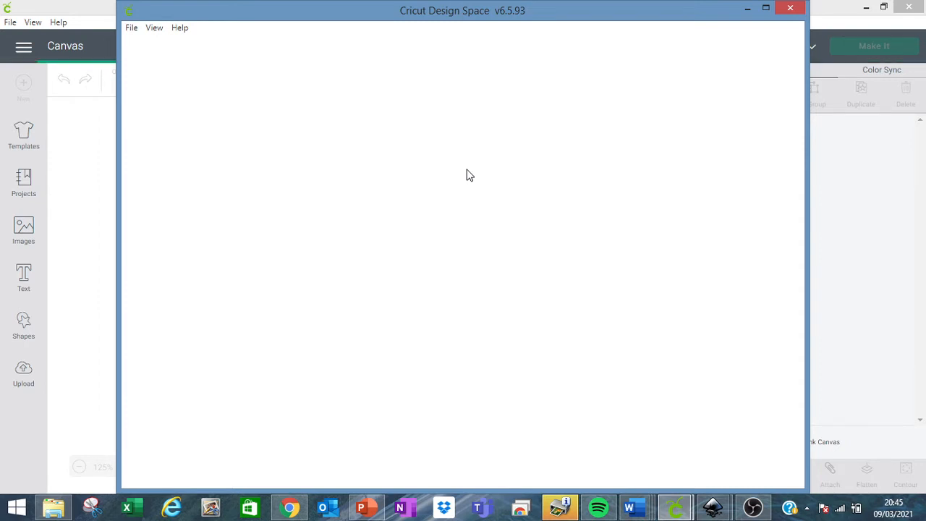
{"action": "left_click", "coordinate": [131, 29]}
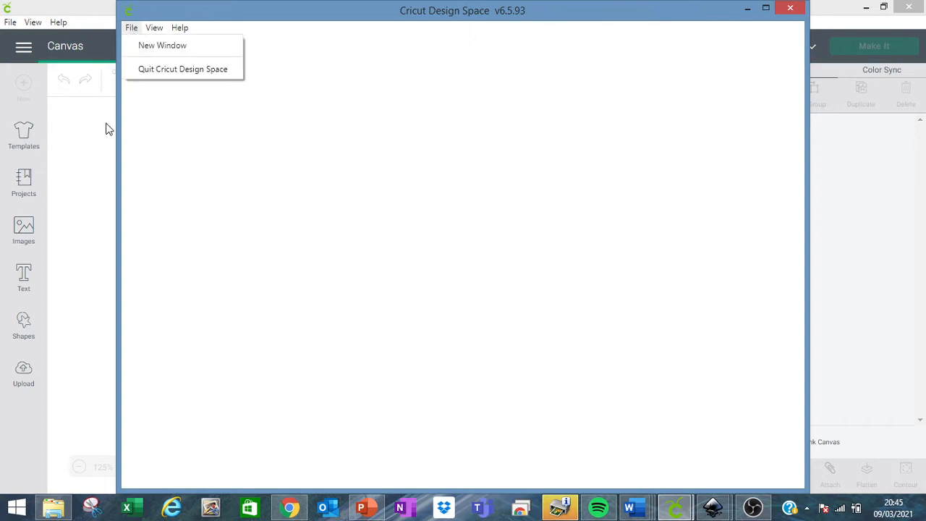
{"action": "left_click", "coordinate": [83, 135]}
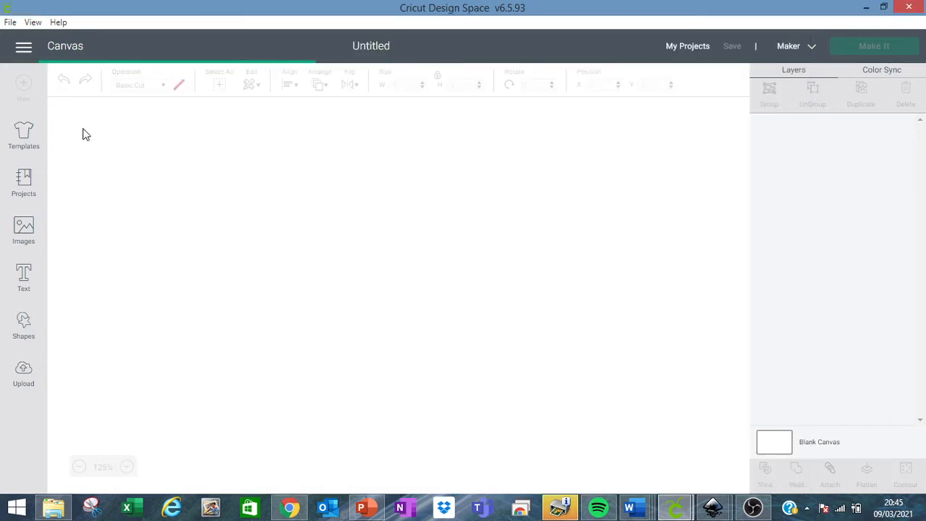
Quit both open Cricut Design Space windows and minimise the remaining window to reveal the desktop
{"action": "left_click", "coordinate": [913, 6]}
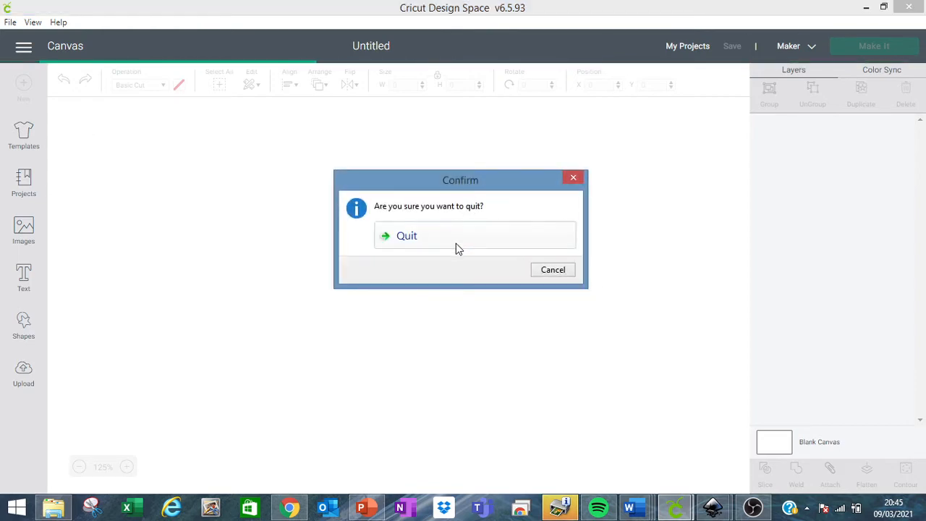
{"action": "left_click", "coordinate": [456, 243]}
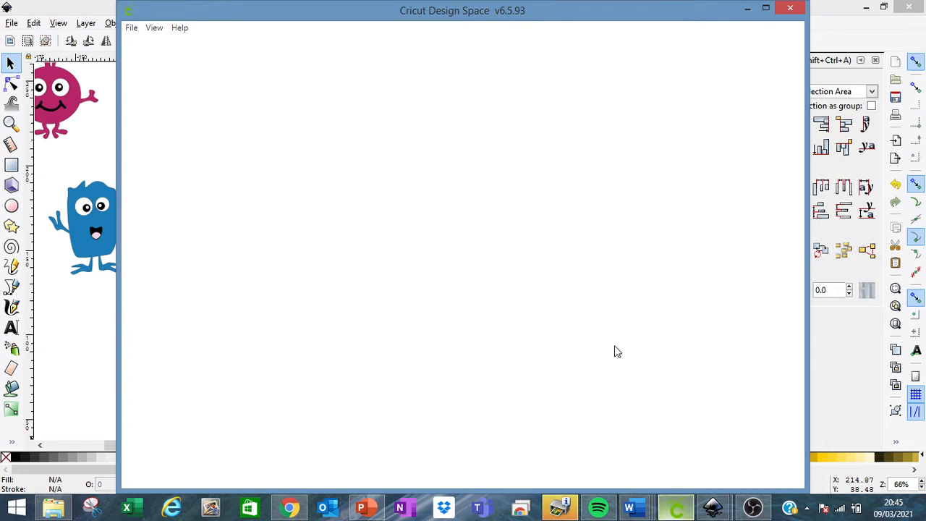
{"action": "left_click", "coordinate": [134, 28]}
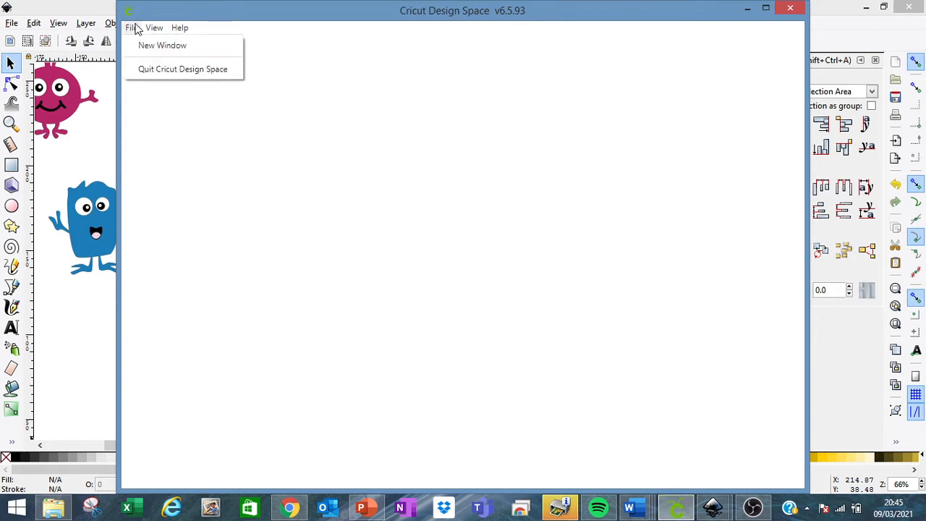
{"action": "left_click", "coordinate": [133, 33]}
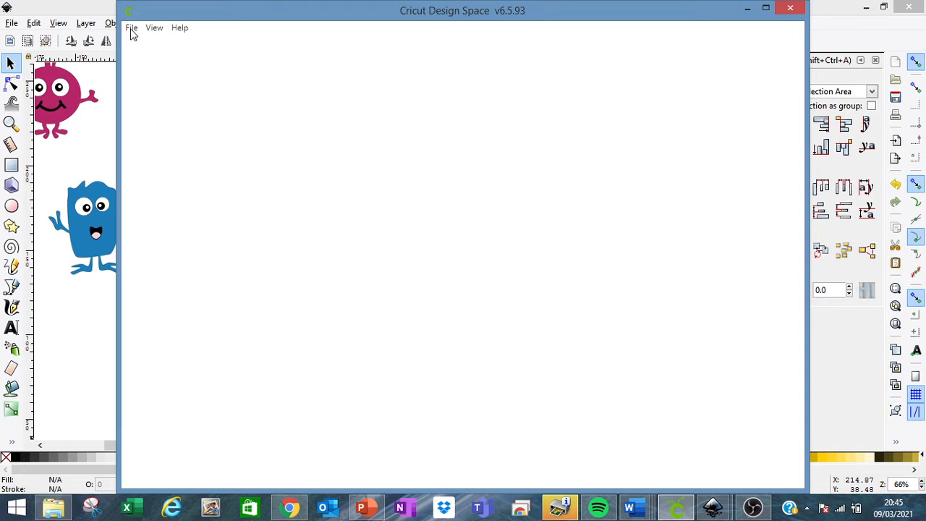
{"action": "left_click", "coordinate": [791, 12]}
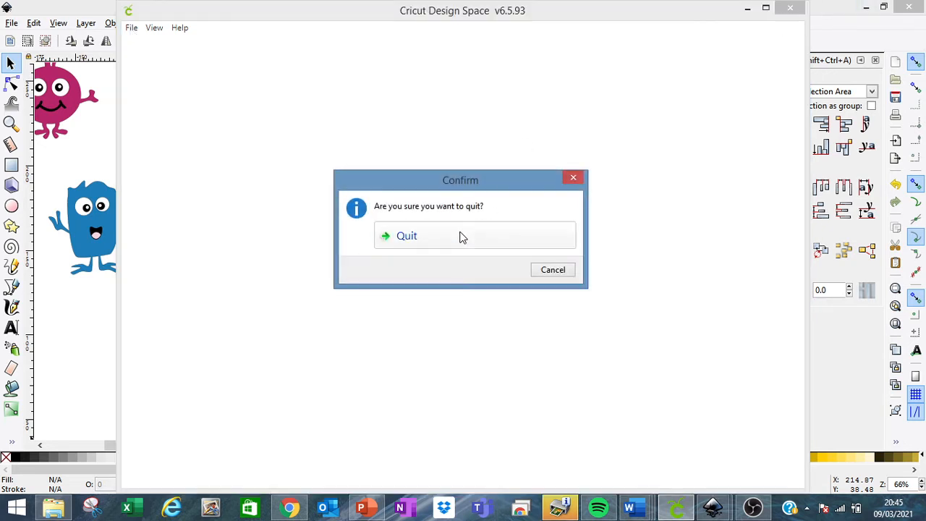
{"action": "left_click", "coordinate": [460, 238]}
{"action": "left_click", "coordinate": [866, 7]}
{"action": "left_click", "coordinate": [866, 7]}
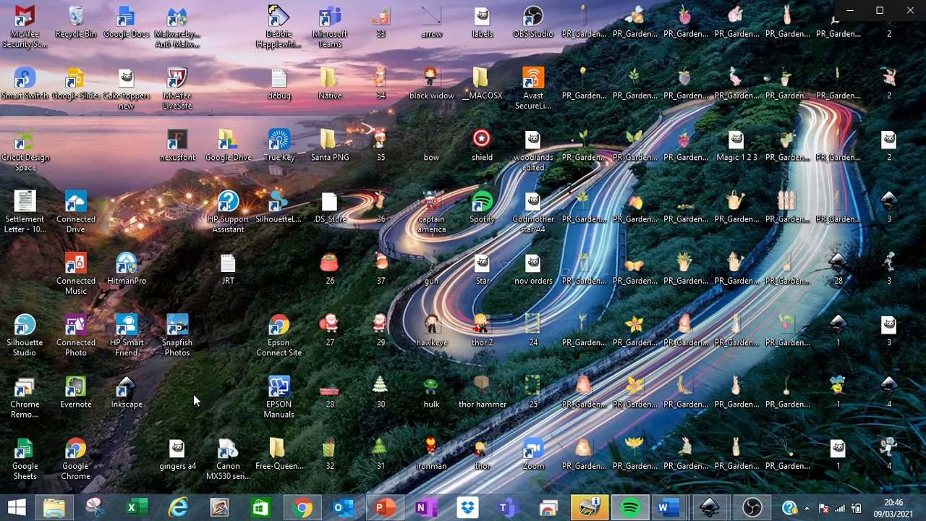
Relaunch Cricut Design Space from the desktop, start a new project, and maximise its window
{"action": "double_click", "coordinate": [33, 154]}
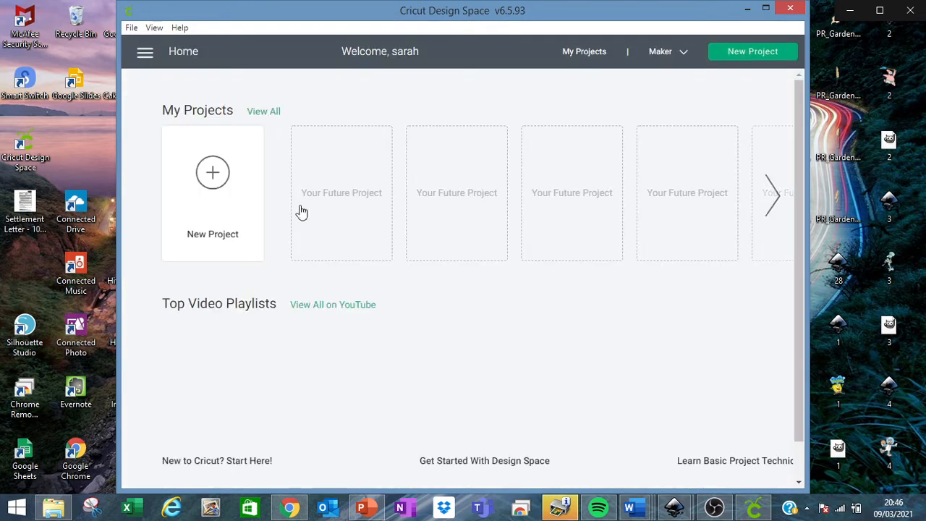
{"action": "left_click", "coordinate": [213, 174]}
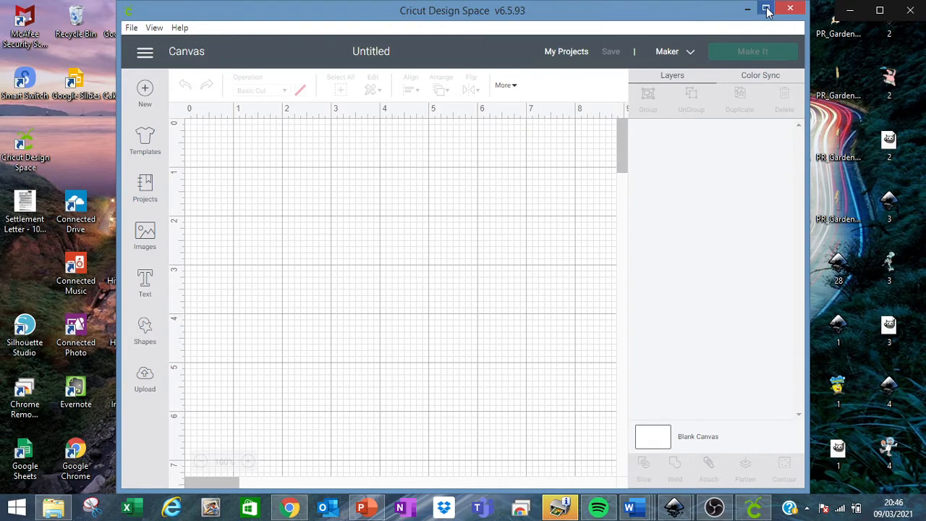
{"action": "left_click", "coordinate": [766, 8]}
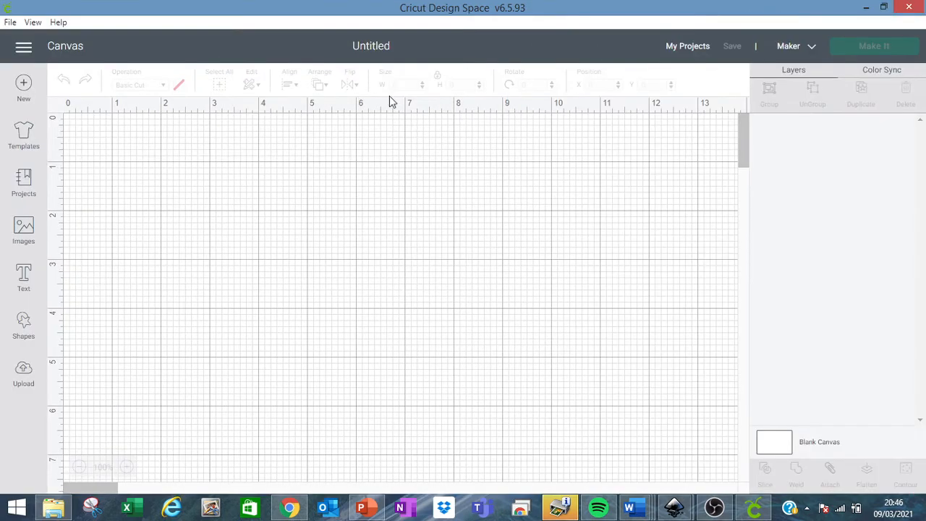
Add a circle to the canvas, size it to 5 by 5 inches, and position it near the canvas centre
{"action": "left_click", "coordinate": [23, 322]}
{"action": "left_click", "coordinate": [124, 232]}
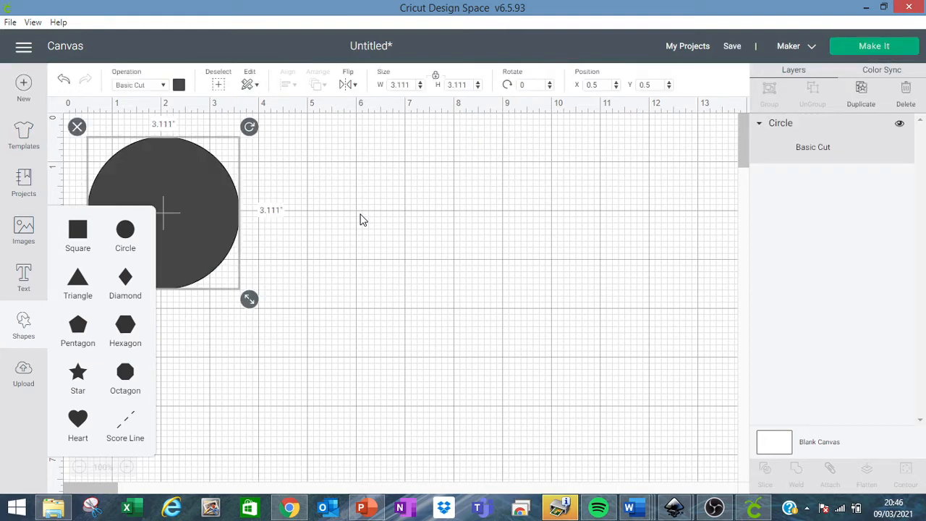
{"action": "left_click_drag", "start_coordinate": [232, 217], "coordinate": [451, 296]}
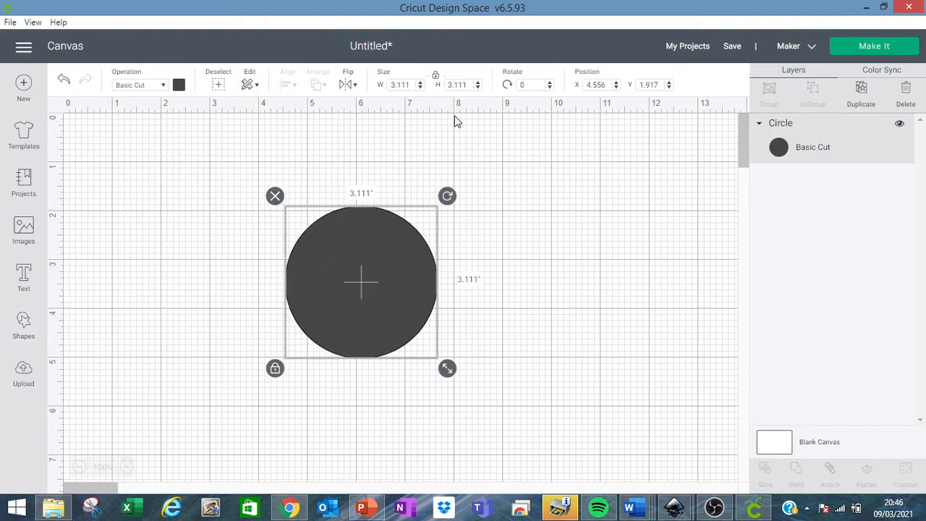
{"action": "left_click_drag", "start_coordinate": [415, 85], "coordinate": [349, 82]}
{"action": "type", "text": "5"}
{"action": "key", "text": "Return"}
{"action": "left_click_drag", "start_coordinate": [438, 300], "coordinate": [395, 252]}
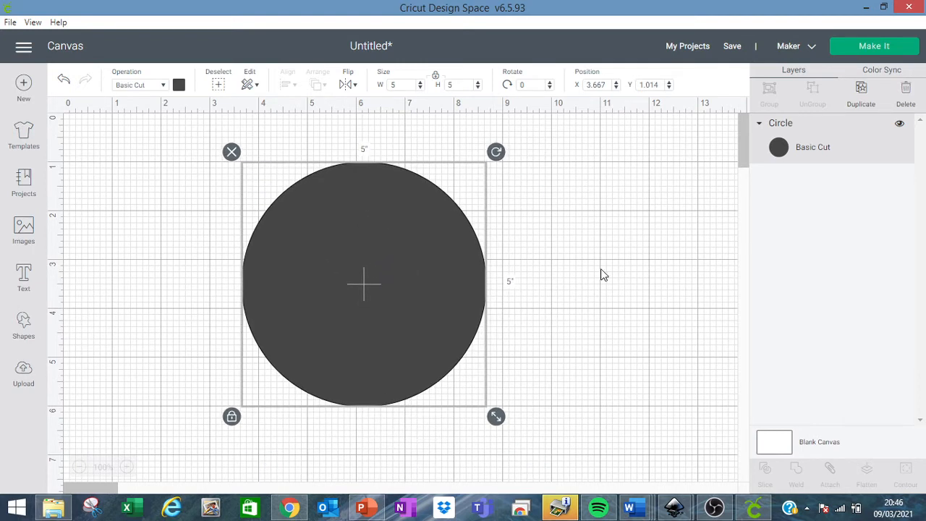
Recolour the 5-inch circle light blue using the material colours and deselect it
{"action": "left_click", "coordinate": [179, 86]}
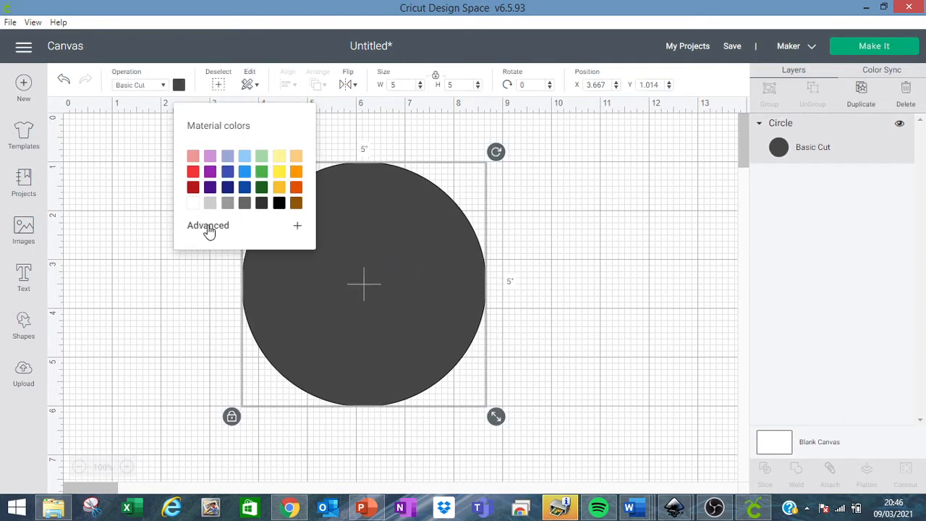
{"action": "left_click", "coordinate": [244, 157]}
{"action": "left_click", "coordinate": [618, 255]}
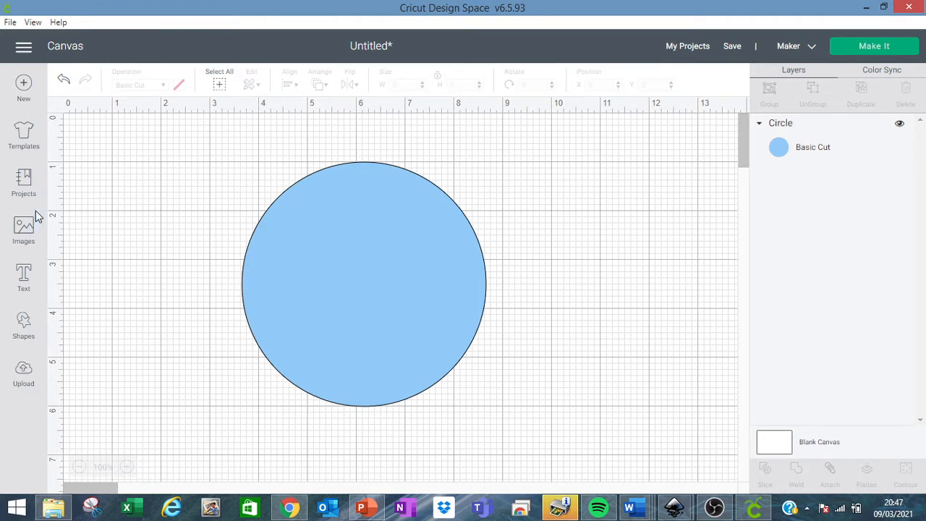
Add a text object containing the recipient's first name, correcting its spelling and capitalisation
{"action": "left_click", "coordinate": [26, 277]}
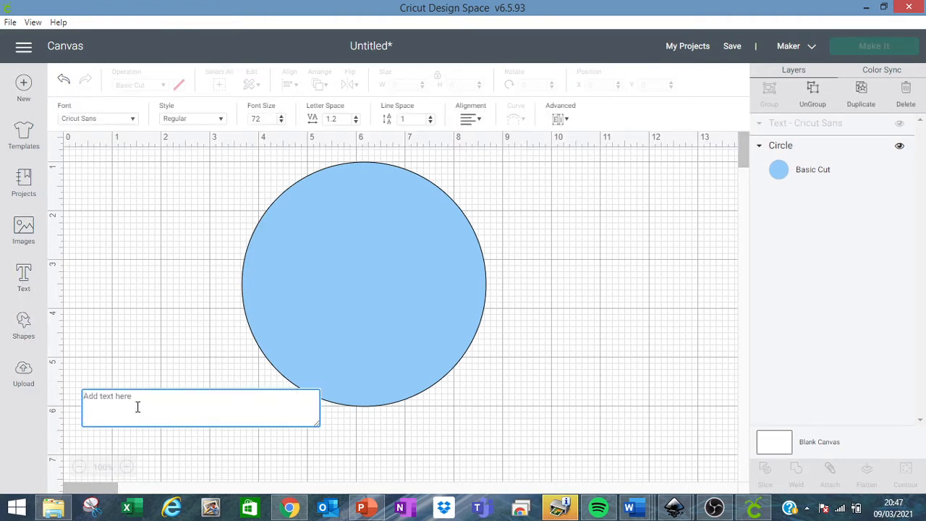
{"action": "type", "text": "TH"}
{"action": "key", "text": "BackSpace"}
{"action": "type", "text": "o"}
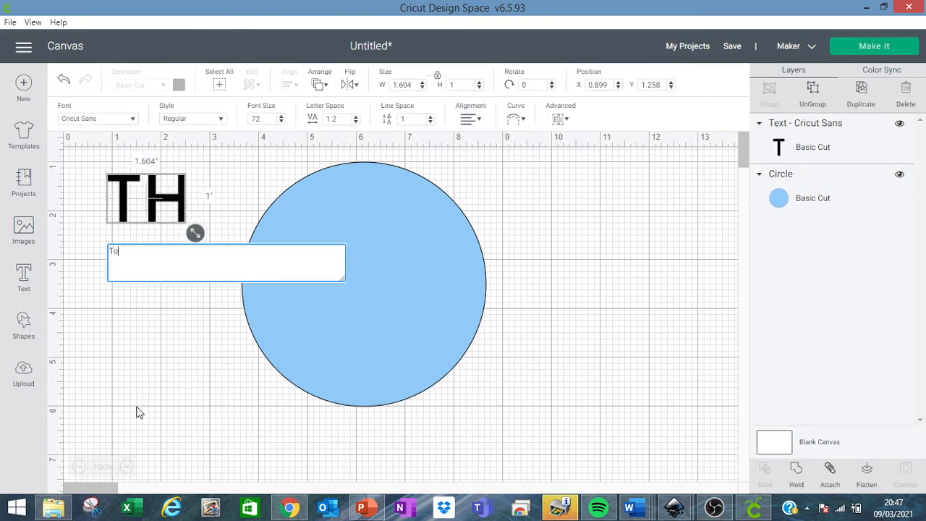
{"action": "type", "text": "mas"}
{"action": "key", "text": "BackSpace"}
{"action": "key", "text": "BackSpace"}
{"action": "key", "text": "BackSpace"}
{"action": "key", "text": "BackSpace"}
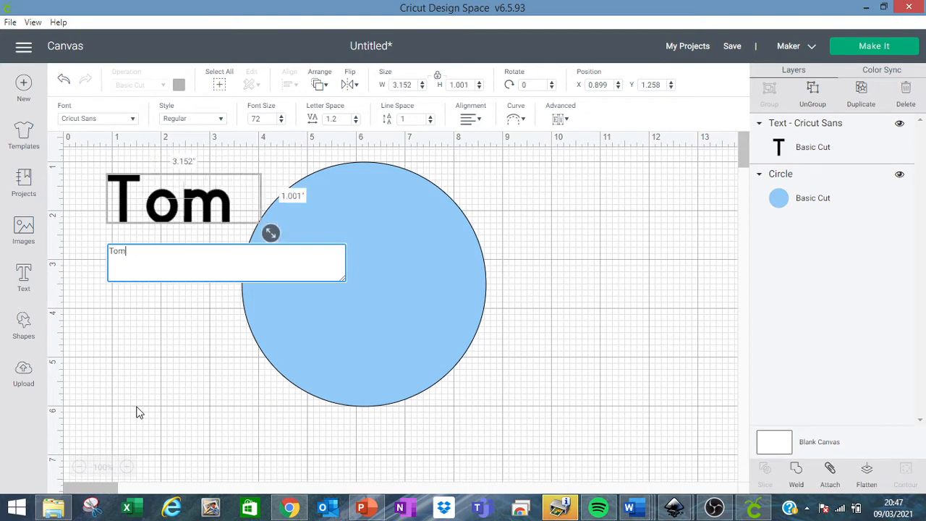
{"action": "type", "text": "homas"}
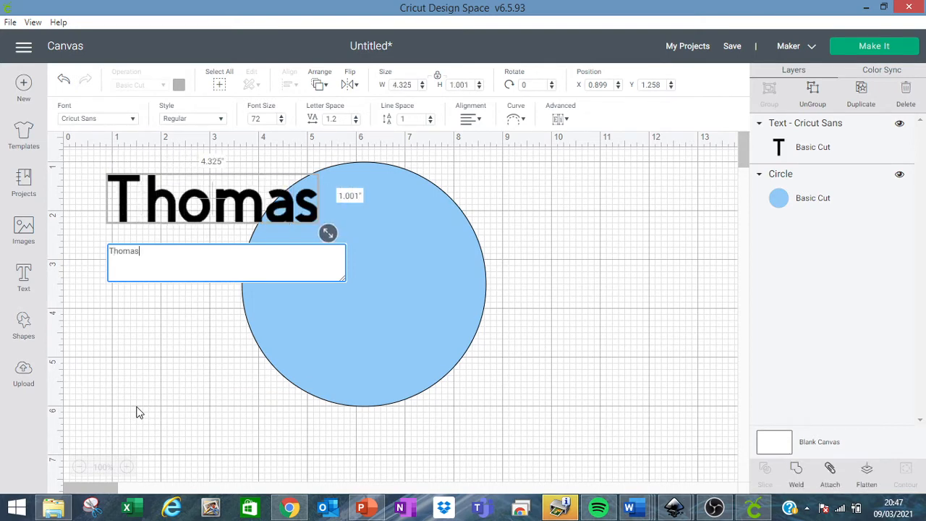
Search the fonts for "smokes", apply the Smokes font to the name, and move the name onto the blue circle
{"action": "left_click", "coordinate": [136, 119]}
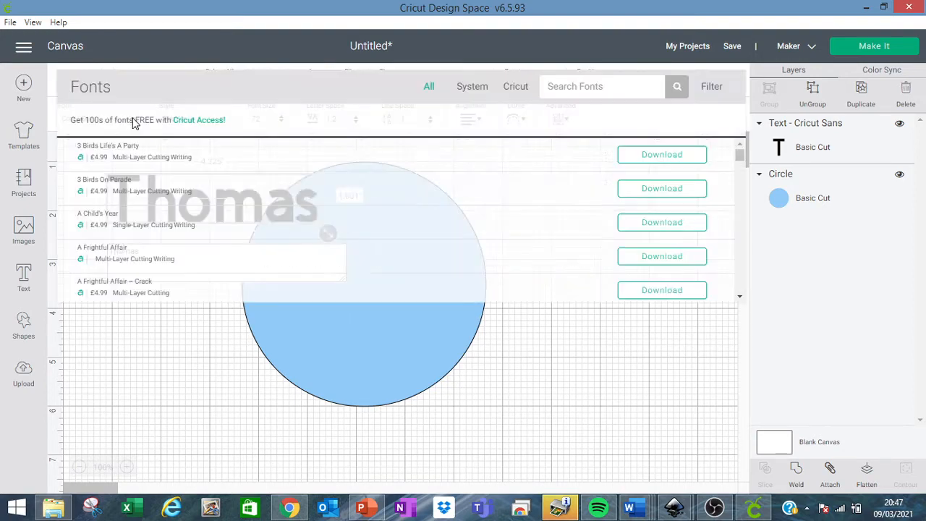
{"action": "left_click", "coordinate": [589, 89]}
{"action": "type", "text": "smokes"}
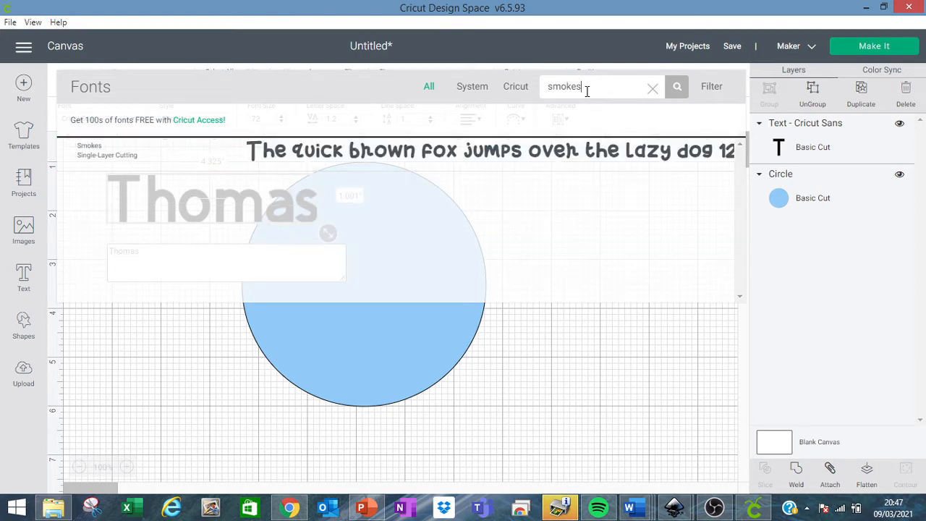
{"action": "left_click", "coordinate": [540, 160]}
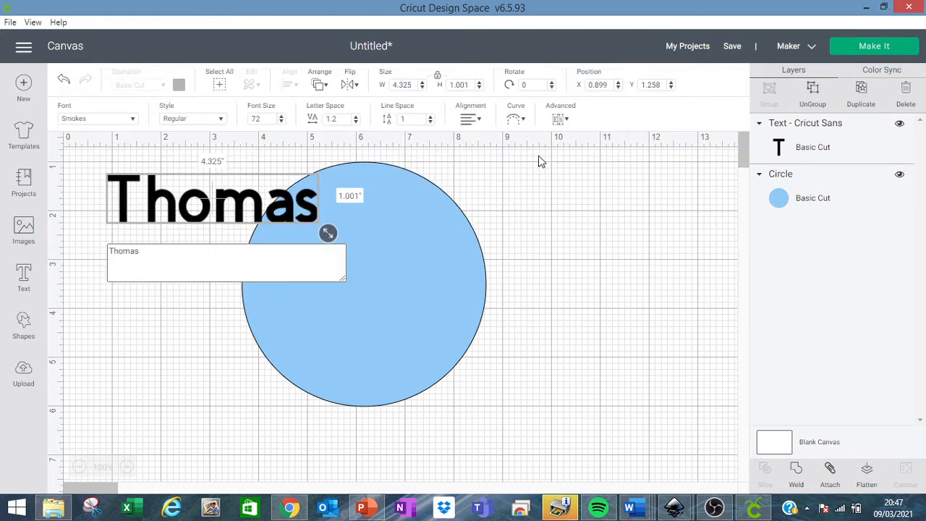
{"action": "left_click", "coordinate": [183, 246]}
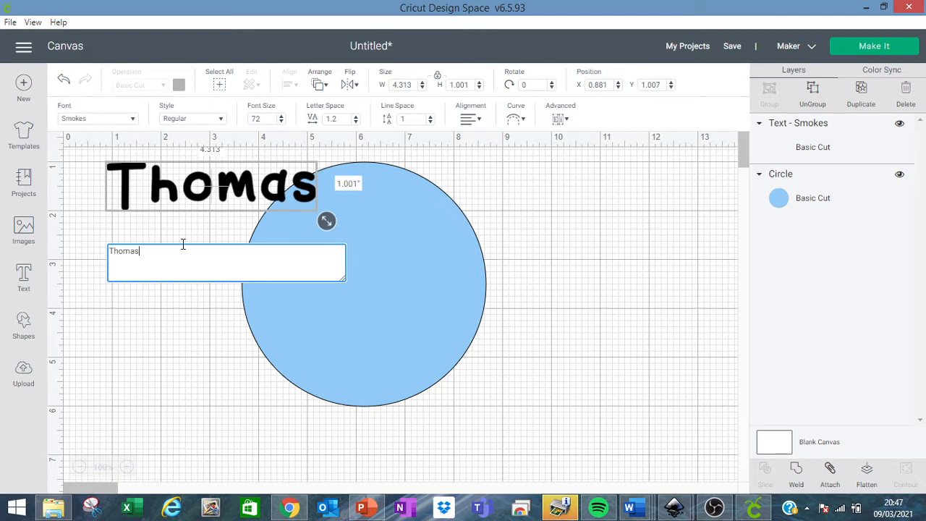
{"action": "left_click", "coordinate": [143, 331]}
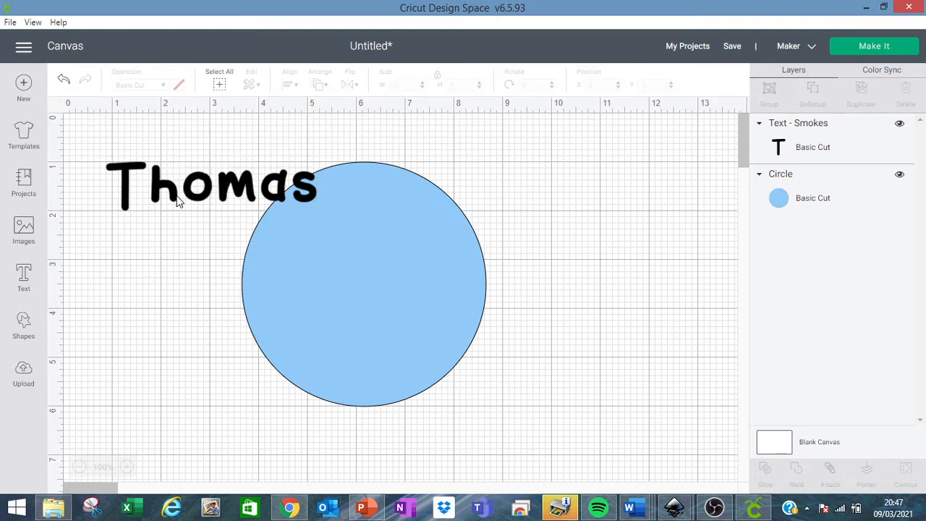
{"action": "left_click_drag", "start_coordinate": [181, 200], "coordinate": [343, 264]}
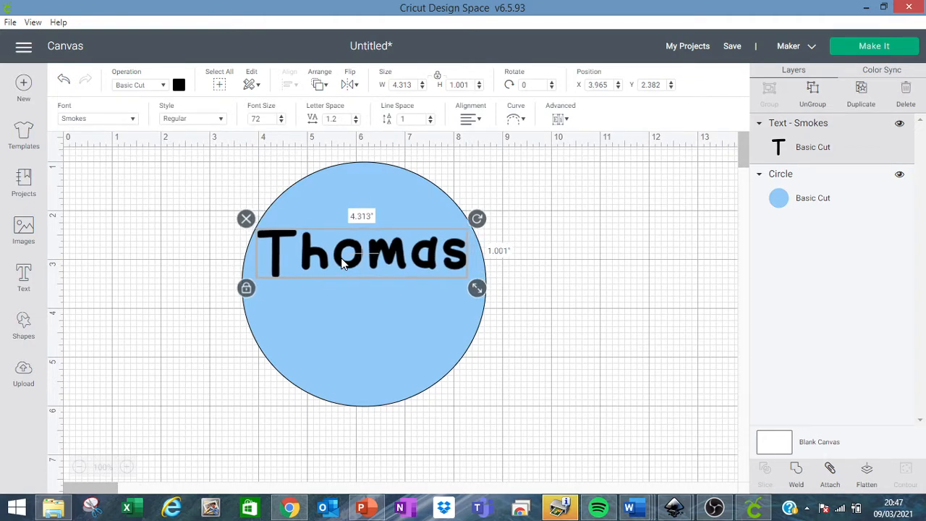
Curve the name into a smile shape with a diameter of -6.748 and lower it to the circle's middle
{"action": "left_click", "coordinate": [517, 123]}
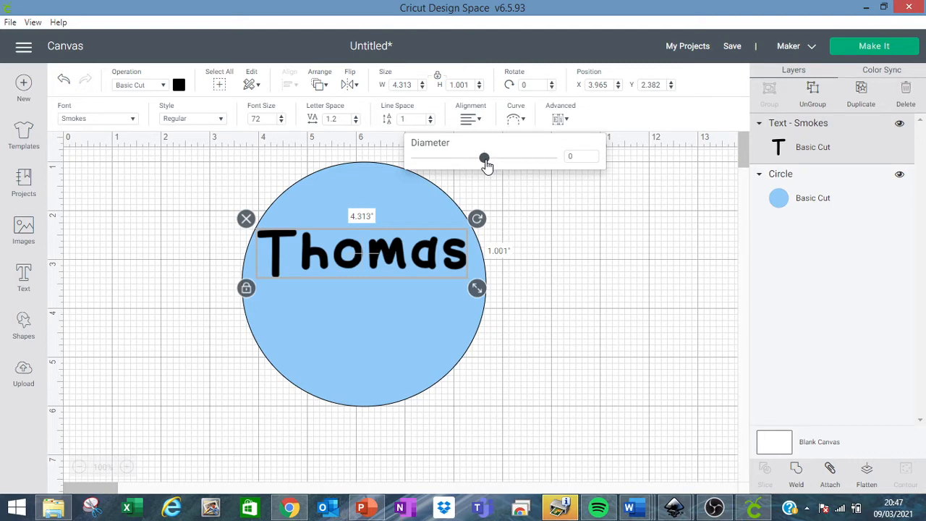
{"action": "left_click_drag", "start_coordinate": [485, 158], "coordinate": [442, 158]}
{"action": "left_click_drag", "start_coordinate": [394, 255], "coordinate": [393, 315]}
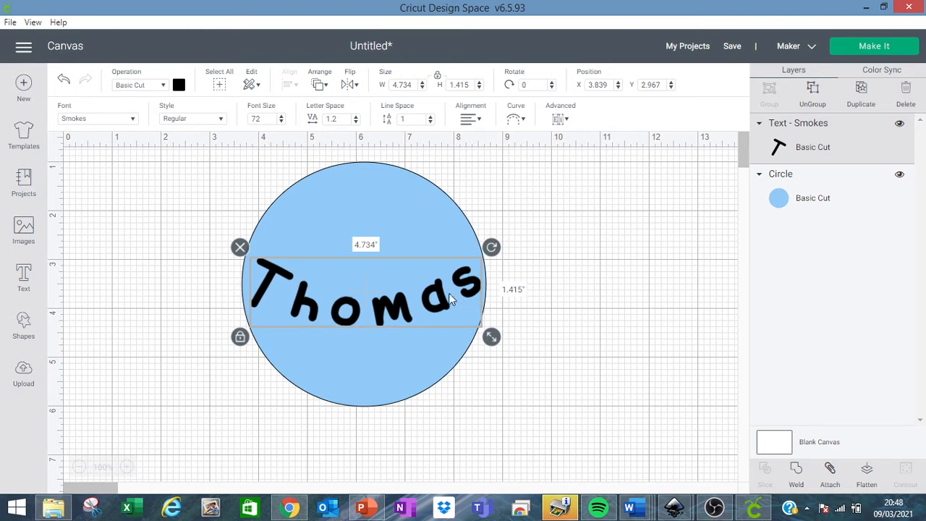
Arch the name upwards, move it into the circle's upper half, and scale it to about 4.43 inches wide
{"action": "left_click", "coordinate": [515, 120]}
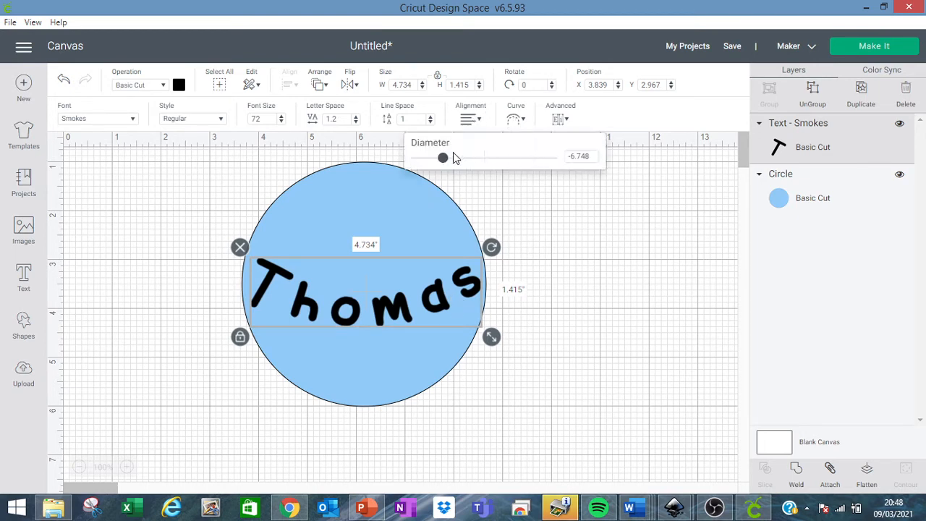
{"action": "left_click_drag", "start_coordinate": [450, 158], "coordinate": [536, 176]}
{"action": "left_click_drag", "start_coordinate": [438, 338], "coordinate": [438, 253]}
{"action": "left_click_drag", "start_coordinate": [485, 285], "coordinate": [460, 265]}
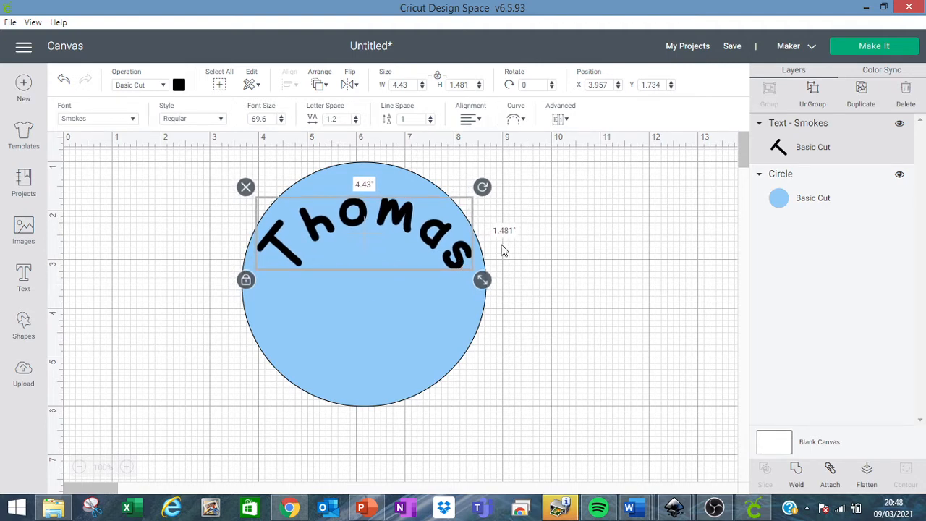
{"action": "left_click", "coordinate": [575, 210]}
Reduce the curved name's letter spacing to 0.1
{"action": "left_click", "coordinate": [436, 232]}
{"action": "left_click", "coordinate": [356, 121]}
{"action": "left_click", "coordinate": [356, 122]}
{"action": "left_click", "coordinate": [356, 122]}
{"action": "left_click", "coordinate": [356, 121]}
{"action": "left_click", "coordinate": [356, 121]}
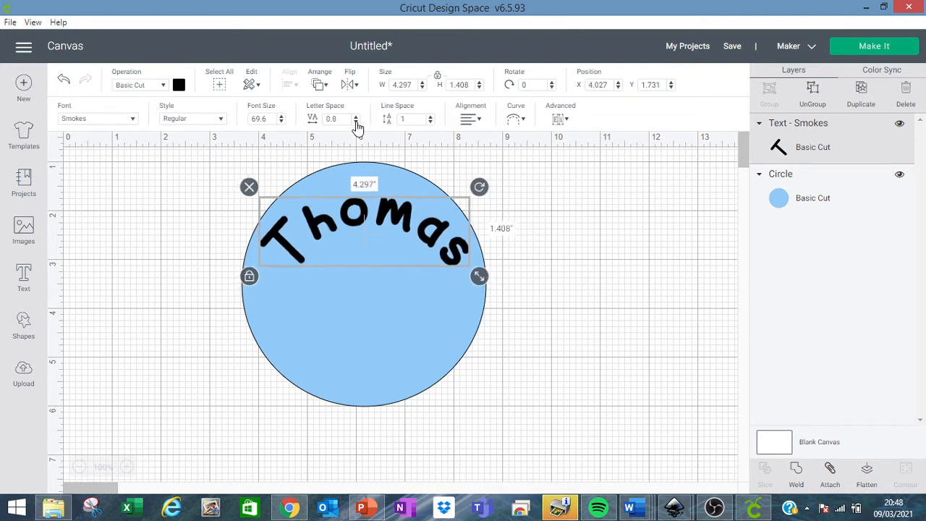
{"action": "left_click", "coordinate": [356, 122]}
{"action": "left_click", "coordinate": [356, 122]}
{"action": "left_click", "coordinate": [356, 121]}
{"action": "left_click", "coordinate": [356, 121]}
{"action": "left_click", "coordinate": [356, 122]}
{"action": "left_click", "coordinate": [356, 121]}
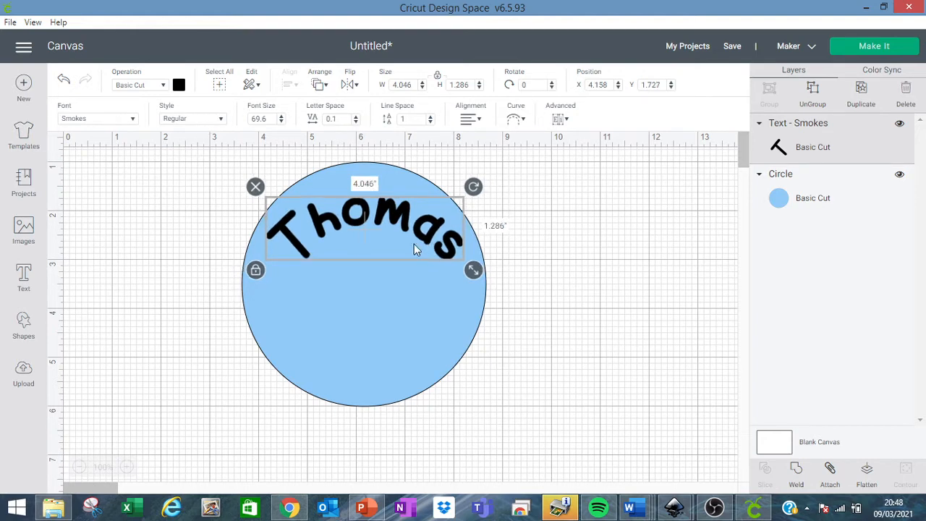
Tighten the name's arch, enlarge it to about 4.465 inches wide, and centre it in the circle's upper half
{"action": "left_click", "coordinate": [516, 118]}
{"action": "mouse_move", "coordinate": [533, 159]}
{"action": "left_mouse_down"}
{"action": "mouse_move", "coordinate": [499, 163]}
{"action": "mouse_move", "coordinate": [565, 163]}
{"action": "mouse_move", "coordinate": [525, 163]}
{"action": "mouse_move", "coordinate": [538, 165]}
{"action": "left_mouse_up"}
{"action": "left_click", "coordinate": [161, 280]}
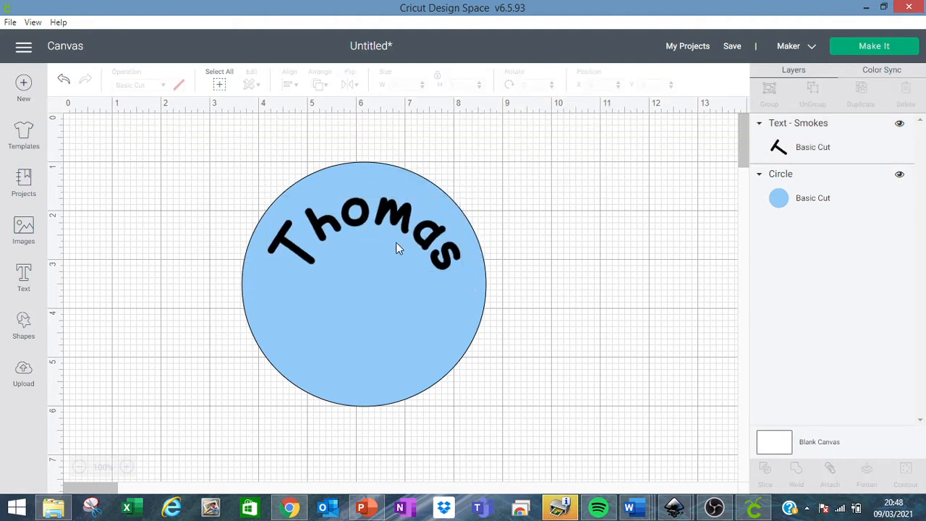
{"action": "left_click_drag", "start_coordinate": [421, 238], "coordinate": [413, 230]}
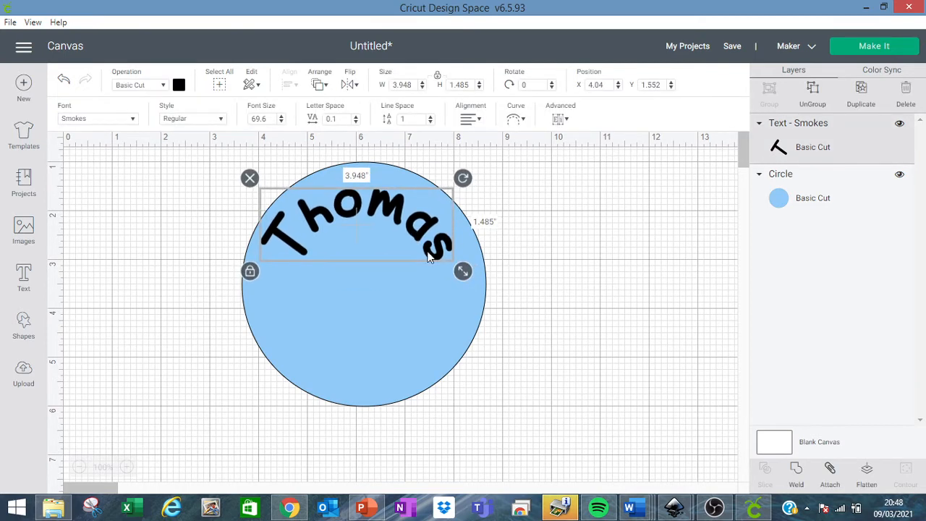
{"action": "mouse_move", "coordinate": [464, 271]}
{"action": "left_mouse_down"}
{"action": "mouse_move", "coordinate": [484, 280]}
{"action": "mouse_move", "coordinate": [455, 266]}
{"action": "left_mouse_up"}
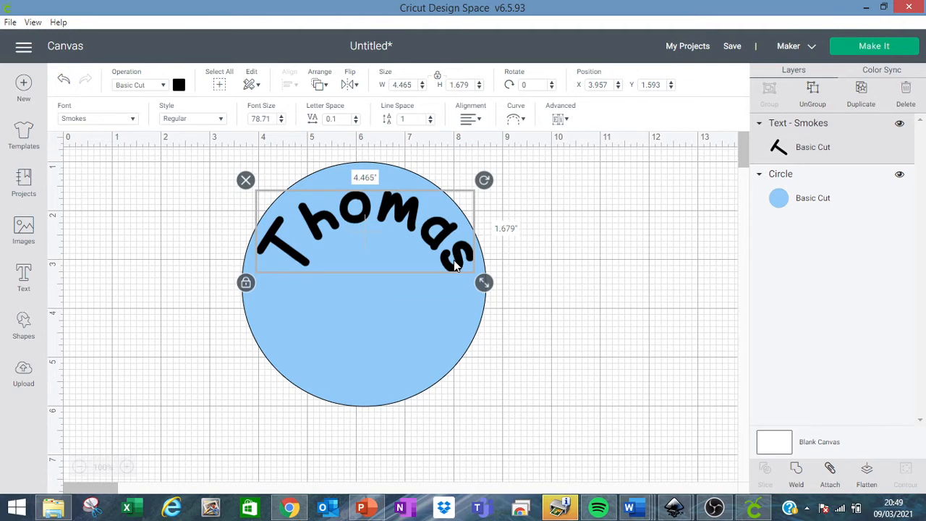
Clear the font search for the curved name and try to filter its fonts to Multi-Layer
{"action": "left_click", "coordinate": [121, 120]}
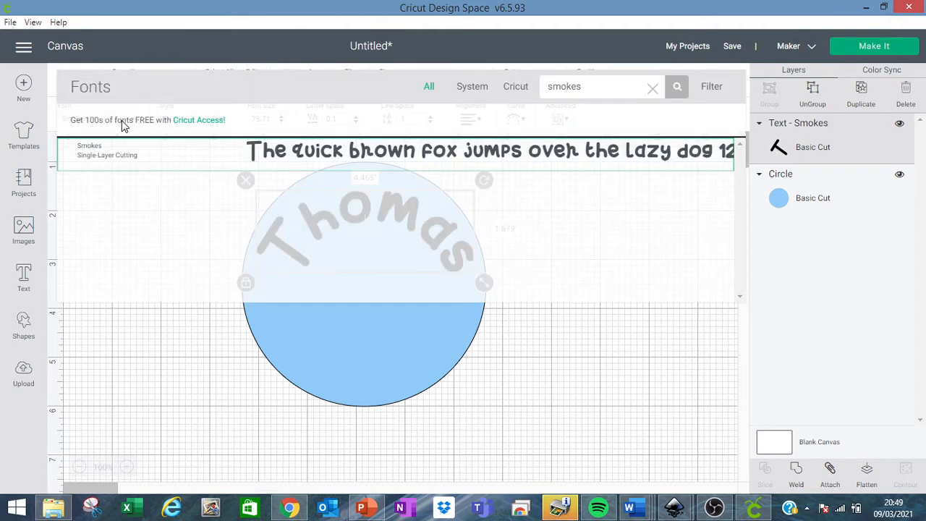
{"action": "left_click", "coordinate": [716, 87]}
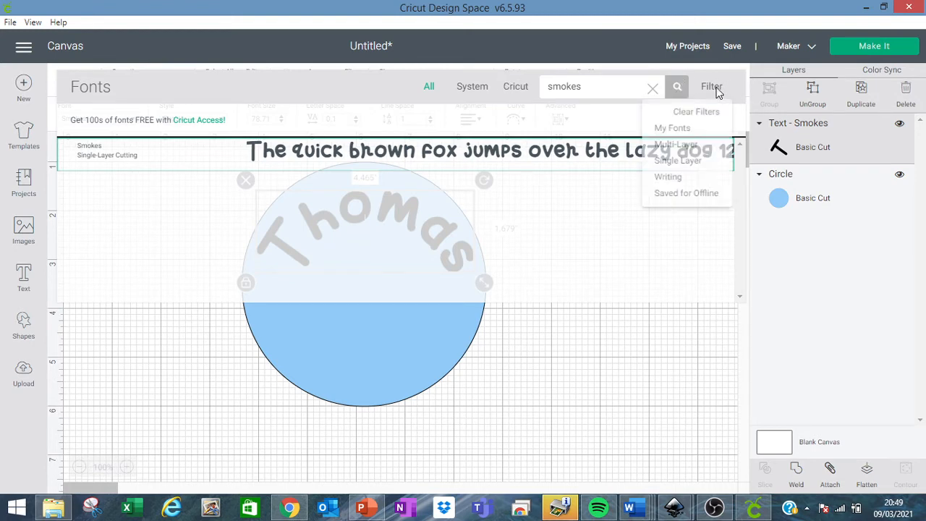
{"action": "left_click", "coordinate": [594, 89]}
{"action": "left_click_drag", "start_coordinate": [641, 91], "coordinate": [520, 94]}
{"action": "key", "text": "BackSpace"}
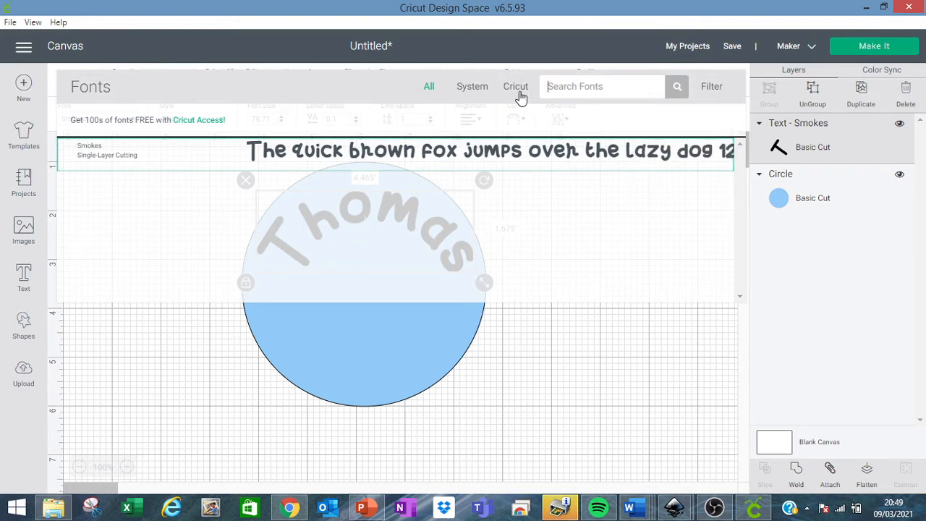
{"action": "left_click", "coordinate": [708, 94]}
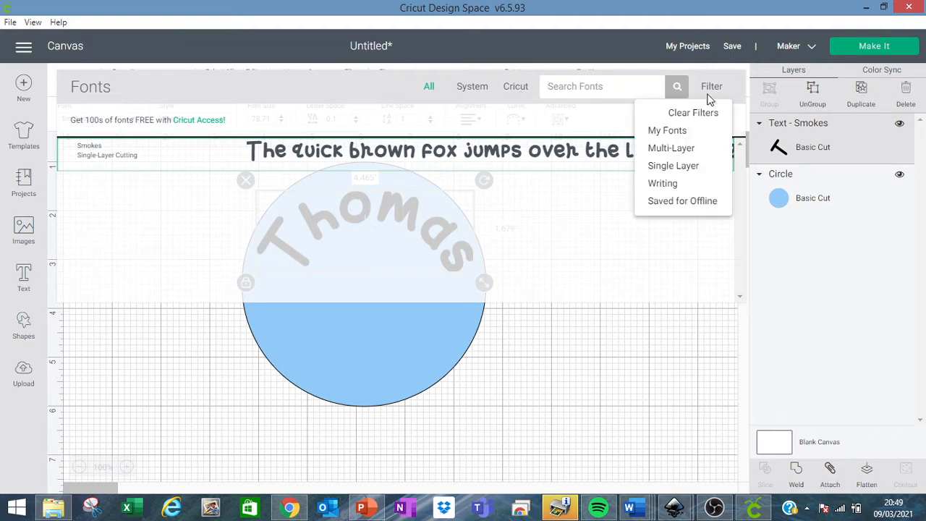
{"action": "left_click", "coordinate": [679, 152]}
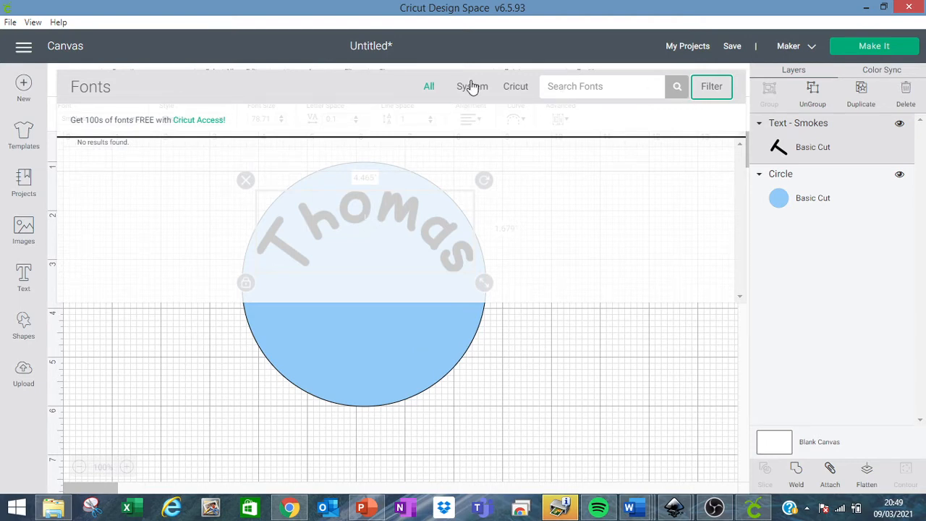
{"action": "left_click", "coordinate": [584, 316]}
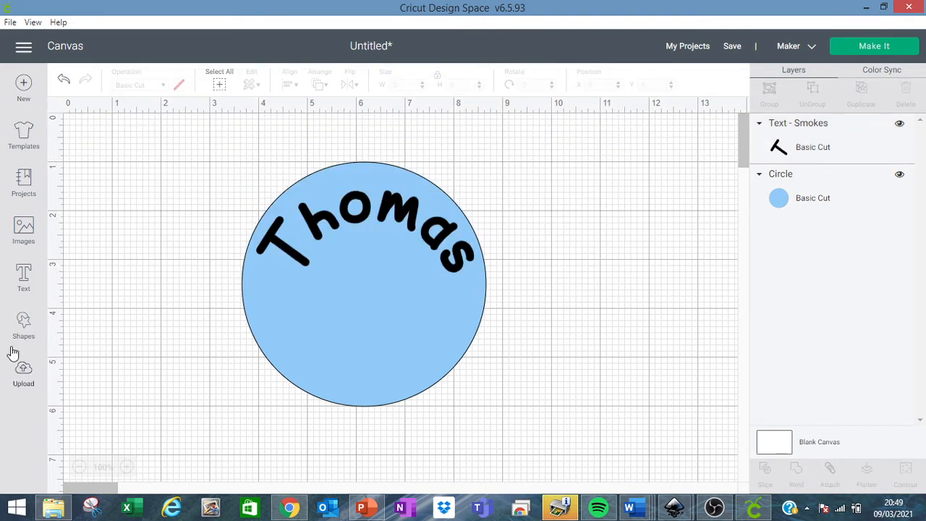
Add the name again as new text in the multi-layer font A Frightful Affair, and start downloading that font
{"action": "left_click", "coordinate": [24, 278]}
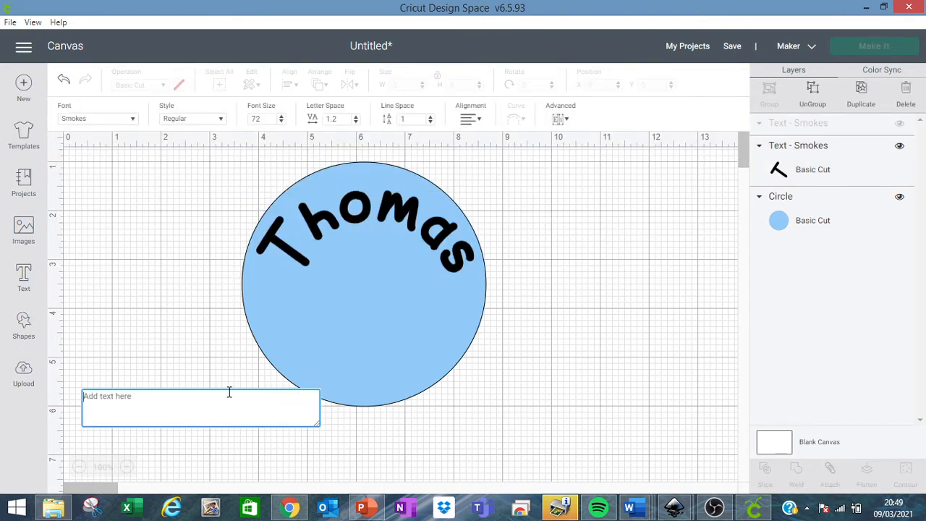
{"action": "type", "text": "Thomas"}
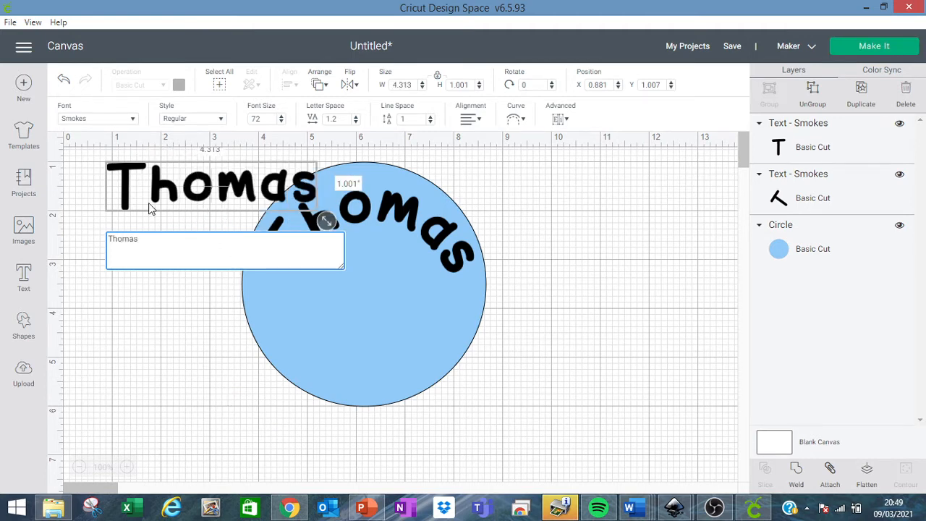
{"action": "left_click", "coordinate": [110, 119]}
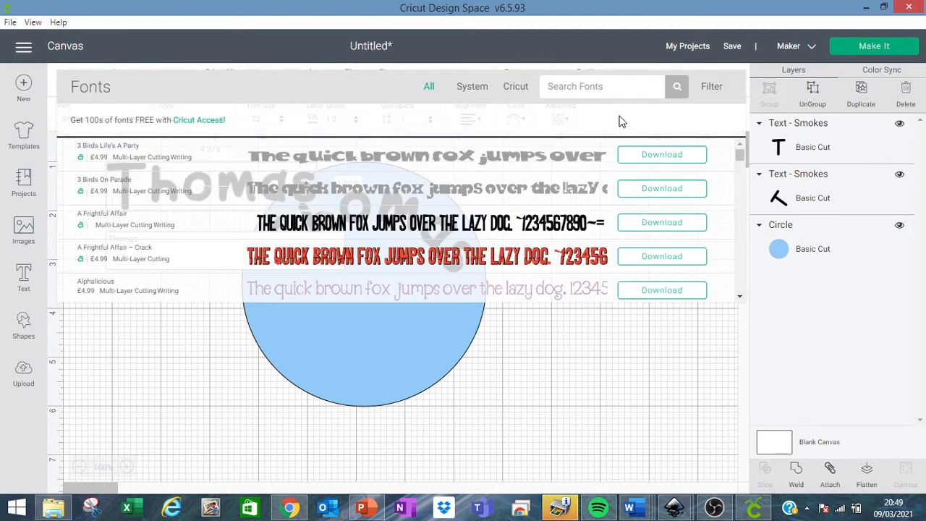
{"action": "left_click", "coordinate": [711, 90]}
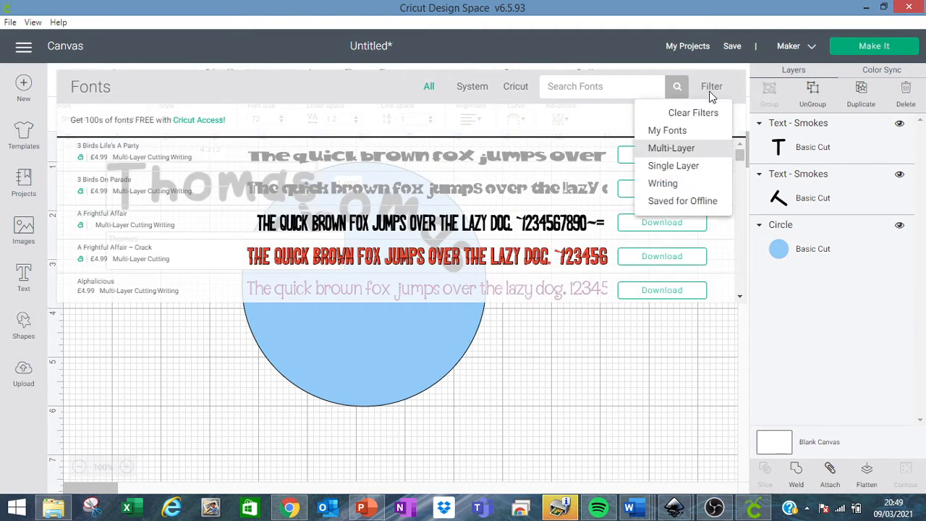
{"action": "left_click", "coordinate": [684, 148]}
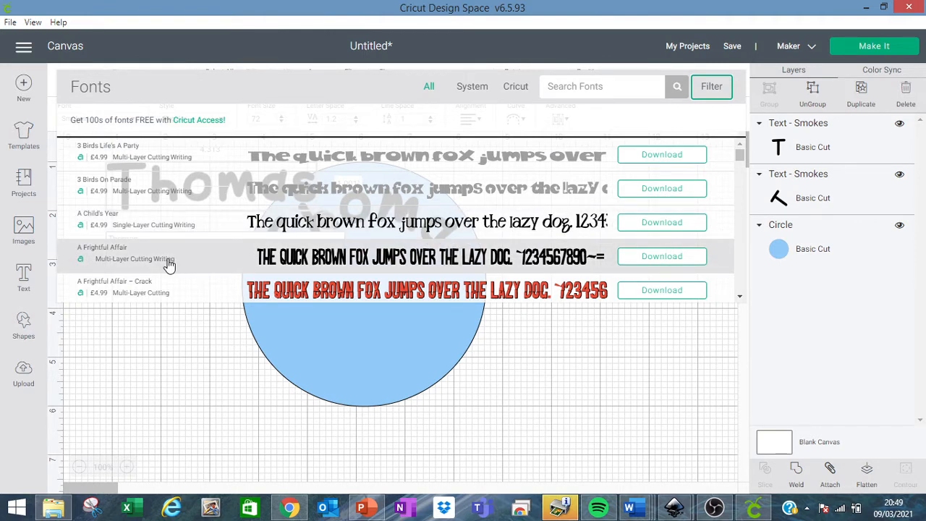
{"action": "left_click", "coordinate": [140, 267]}
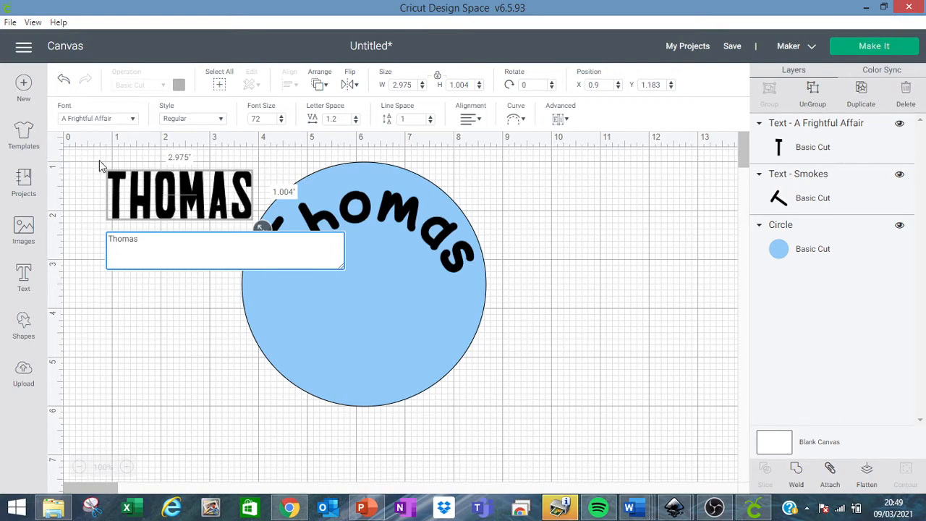
{"action": "left_click", "coordinate": [133, 120]}
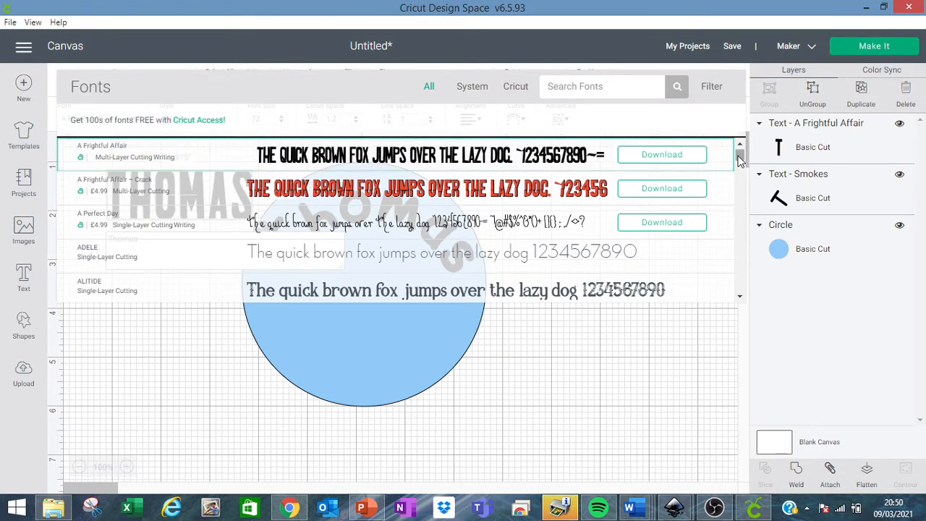
{"action": "left_click", "coordinate": [683, 158]}
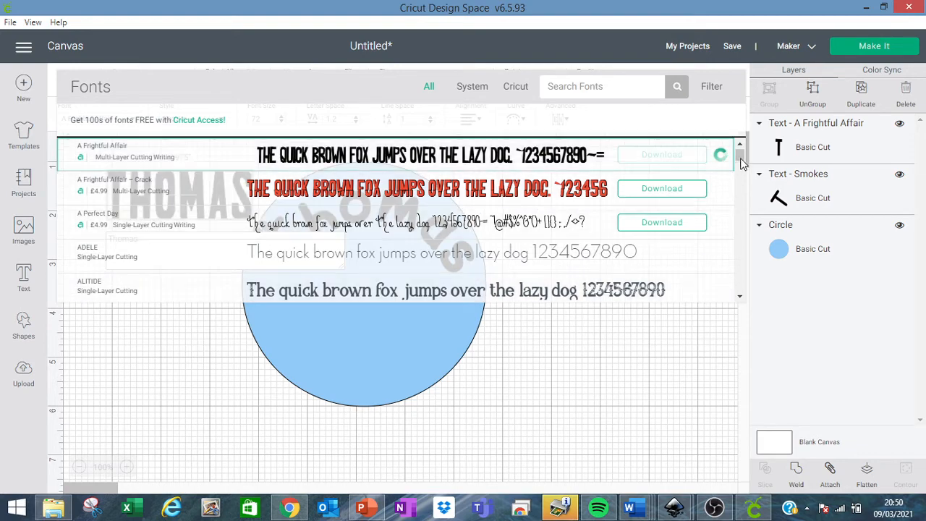
Browse the font list to compare the available typefaces and their single-layer or multi-layer types
{"action": "scroll", "coordinate": [741, 165], "scroll_direction": "down", "scroll_amount": 10}
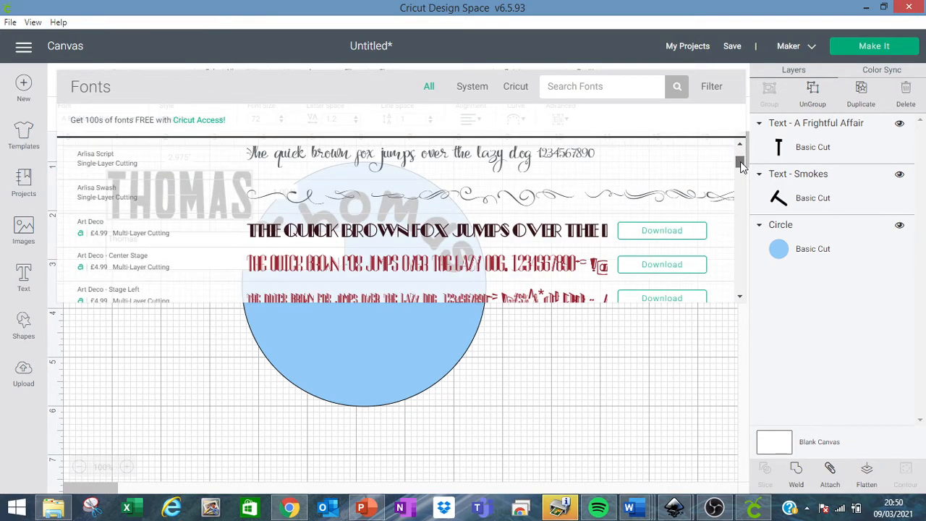
{"action": "left_click_drag", "start_coordinate": [741, 165], "coordinate": [741, 169]}
{"action": "scroll", "coordinate": [741, 168], "scroll_direction": "down", "scroll_amount": 5}
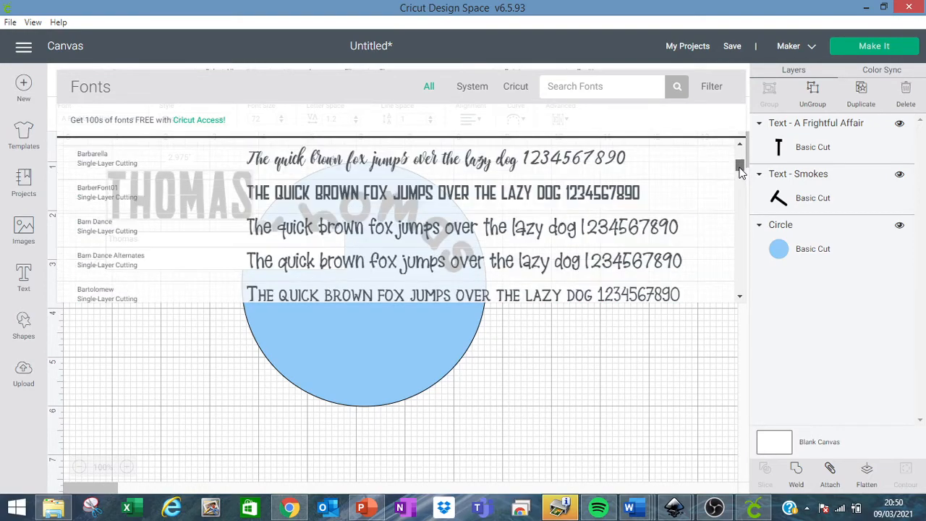
{"action": "left_click", "coordinate": [741, 148]}
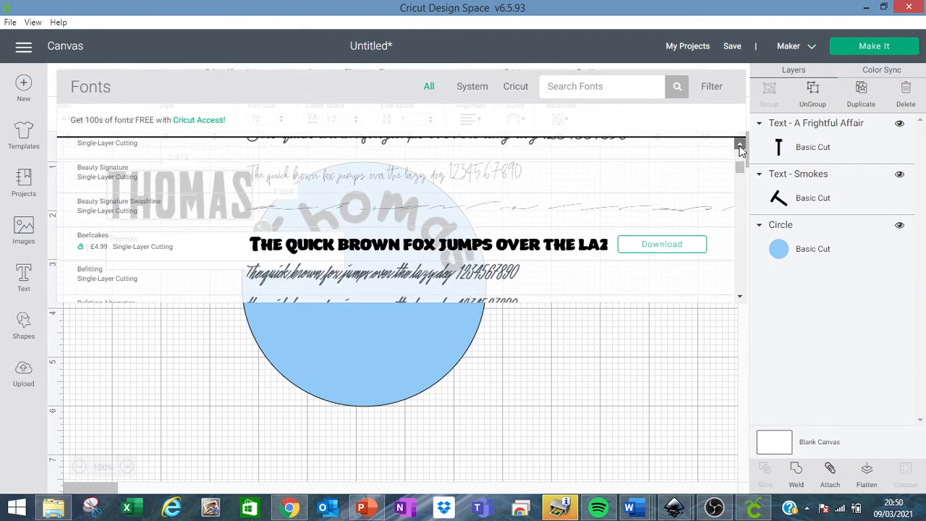
{"action": "left_click", "coordinate": [739, 147]}
{"action": "left_click", "coordinate": [739, 146]}
{"action": "left_click", "coordinate": [739, 147]}
{"action": "left_click", "coordinate": [739, 147]}
{"action": "left_click", "coordinate": [739, 147]}
{"action": "left_click", "coordinate": [740, 147]}
{"action": "left_click", "coordinate": [739, 147]}
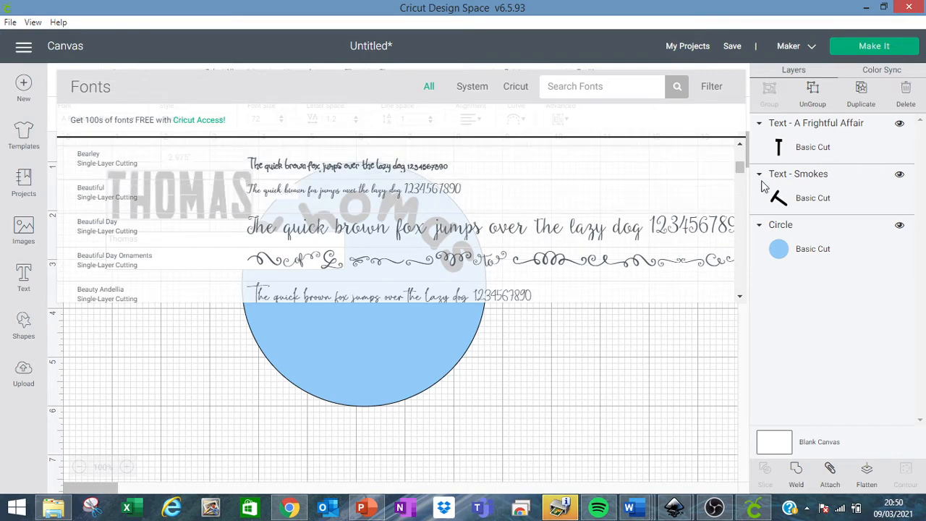
{"action": "left_click_drag", "start_coordinate": [742, 167], "coordinate": [741, 149]}
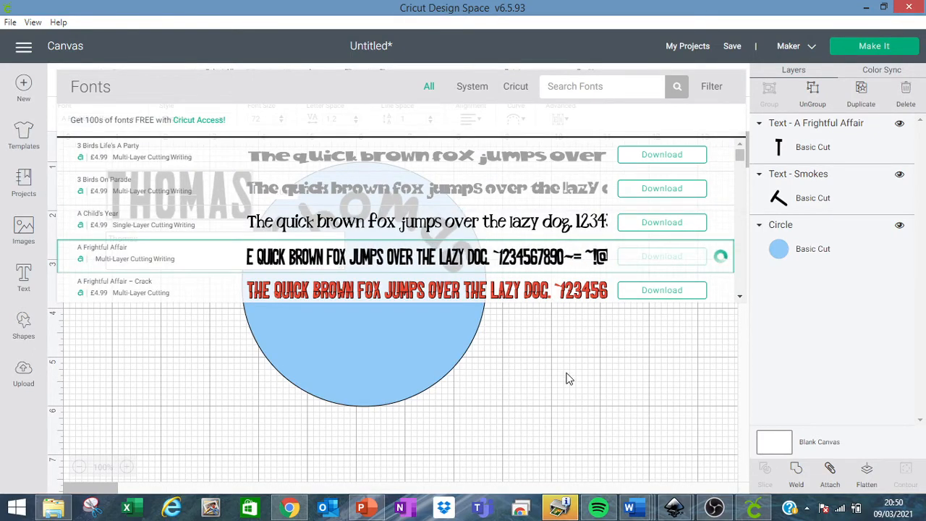
{"action": "left_click", "coordinate": [543, 405]}
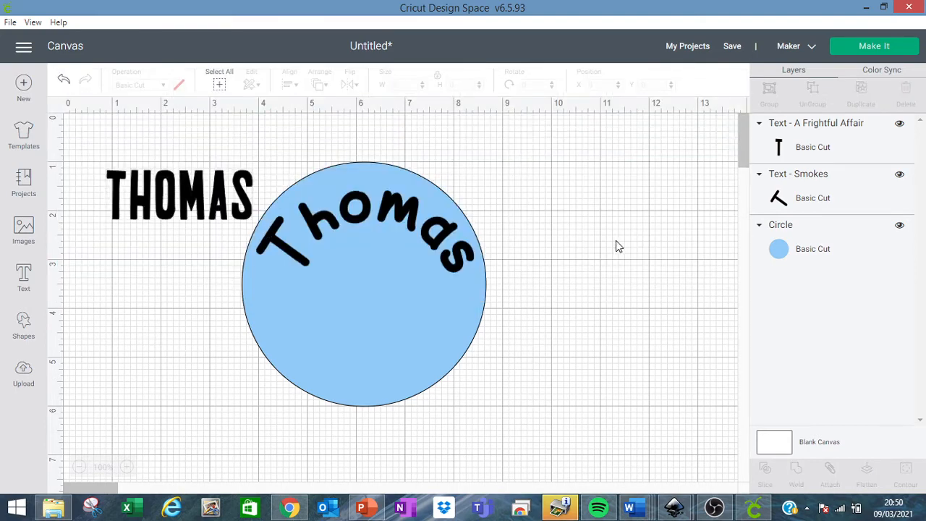
Move the A Frightful Affair name to the right of the circle and the Smokes name off its lower-left edge
{"action": "left_click", "coordinate": [422, 239]}
{"action": "left_click_drag", "start_coordinate": [216, 193], "coordinate": [592, 232]}
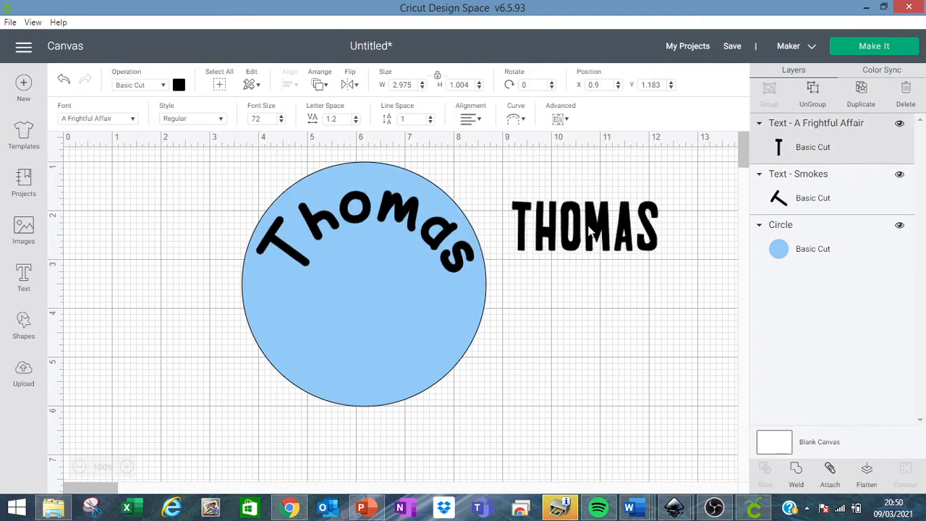
{"action": "left_click", "coordinate": [625, 244]}
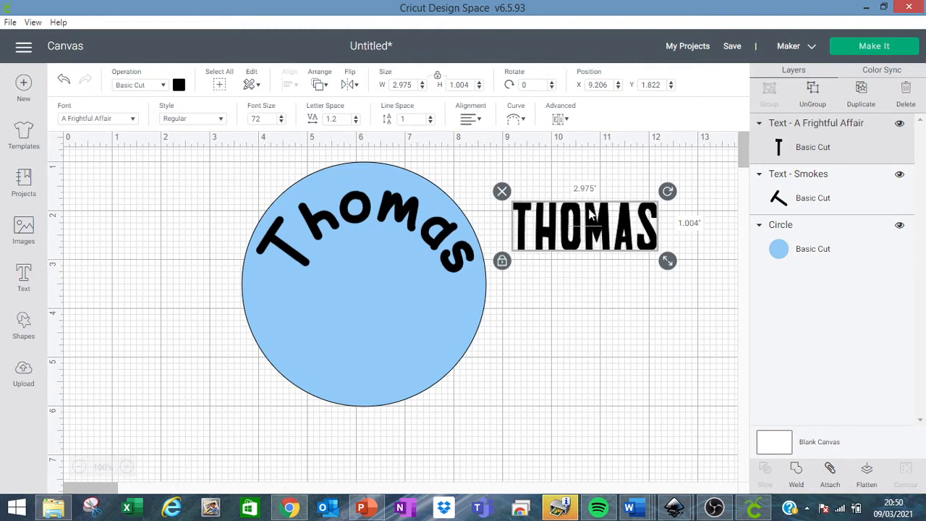
{"action": "left_click", "coordinate": [524, 126]}
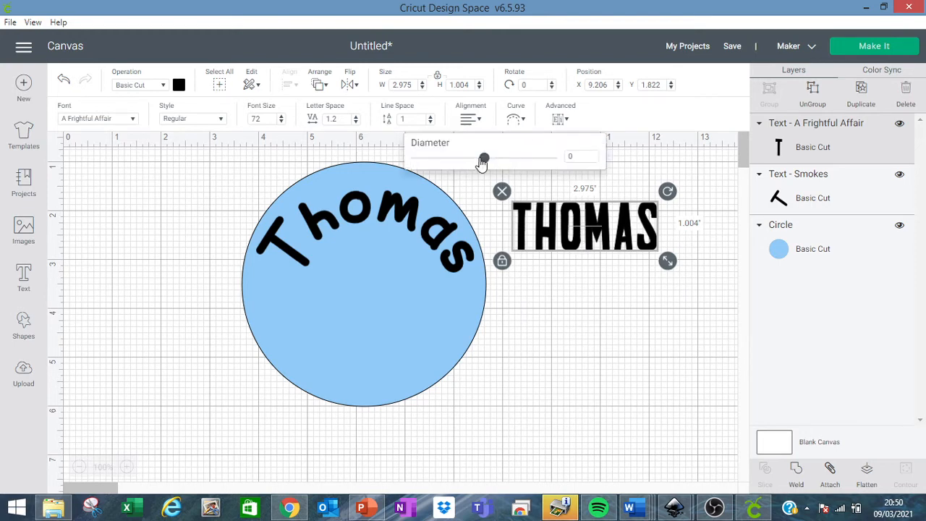
{"action": "left_click", "coordinate": [365, 242]}
{"action": "left_click_drag", "start_coordinate": [365, 243], "coordinate": [193, 415]}
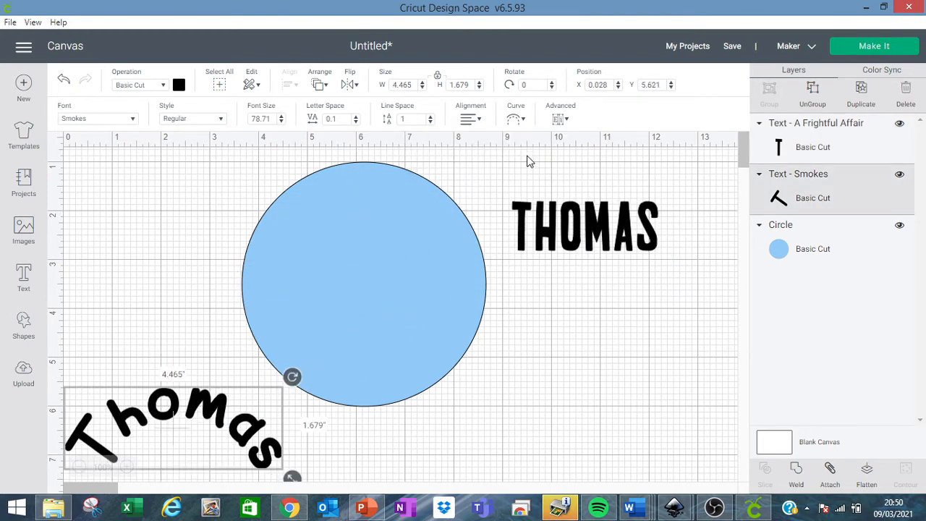
Arch the A Frightful Affair name upwards, place it in the circle's upper half, and scale it to about 3.802 inches wide
{"action": "left_click", "coordinate": [567, 210]}
{"action": "left_click", "coordinate": [523, 122]}
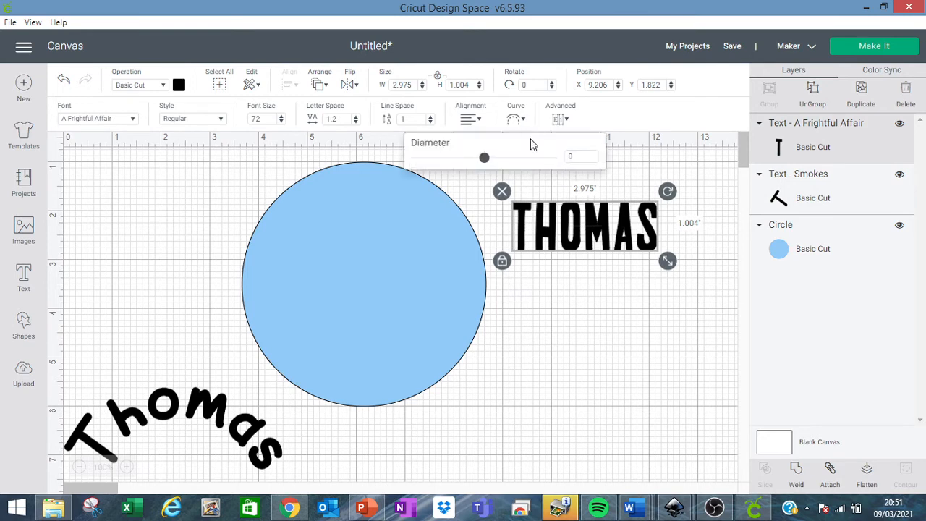
{"action": "left_click_drag", "start_coordinate": [490, 163], "coordinate": [528, 167]}
{"action": "left_click_drag", "start_coordinate": [609, 237], "coordinate": [381, 226]}
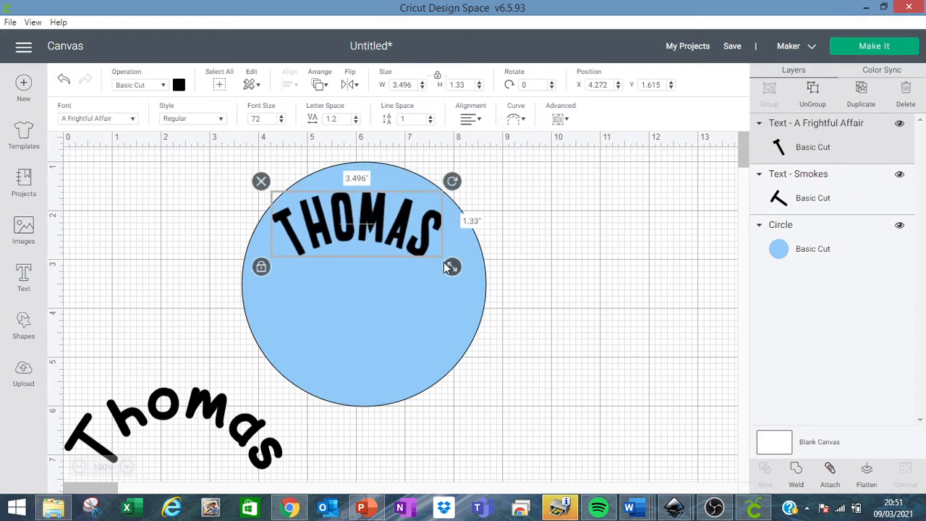
{"action": "left_click_drag", "start_coordinate": [451, 264], "coordinate": [460, 272]}
Duplicate the arched A Frightful Affair name and place the copy directly below it in the circle
{"action": "right_click", "coordinate": [460, 272]}
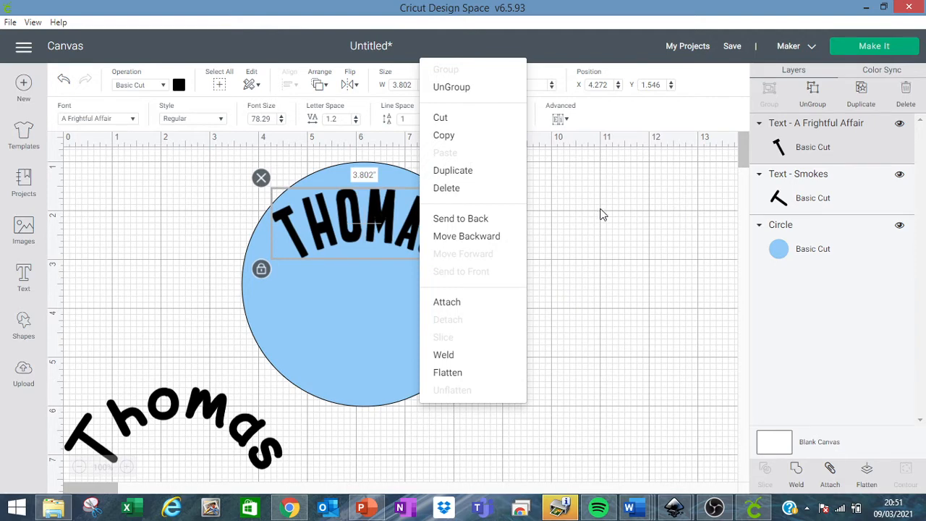
{"action": "left_click", "coordinate": [604, 215]}
{"action": "left_click", "coordinate": [385, 234]}
{"action": "right_click", "coordinate": [385, 233]}
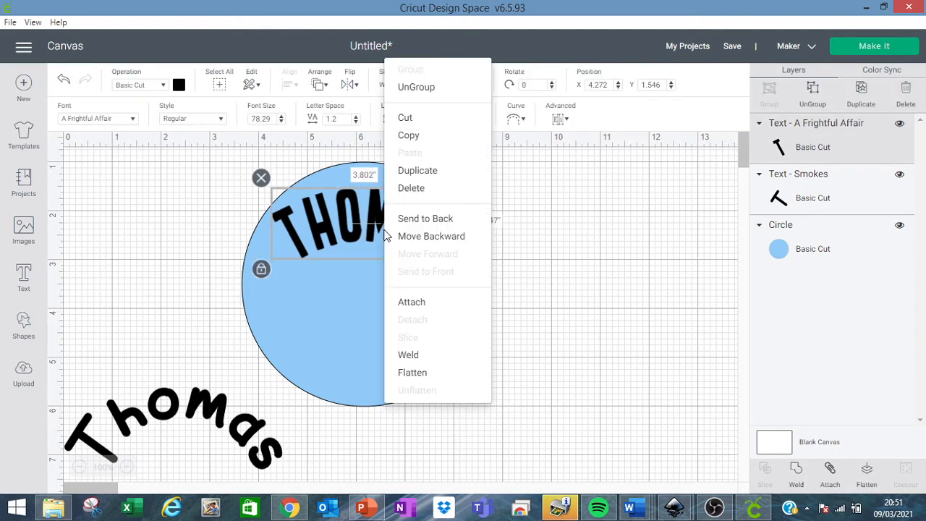
{"action": "left_click", "coordinate": [441, 181]}
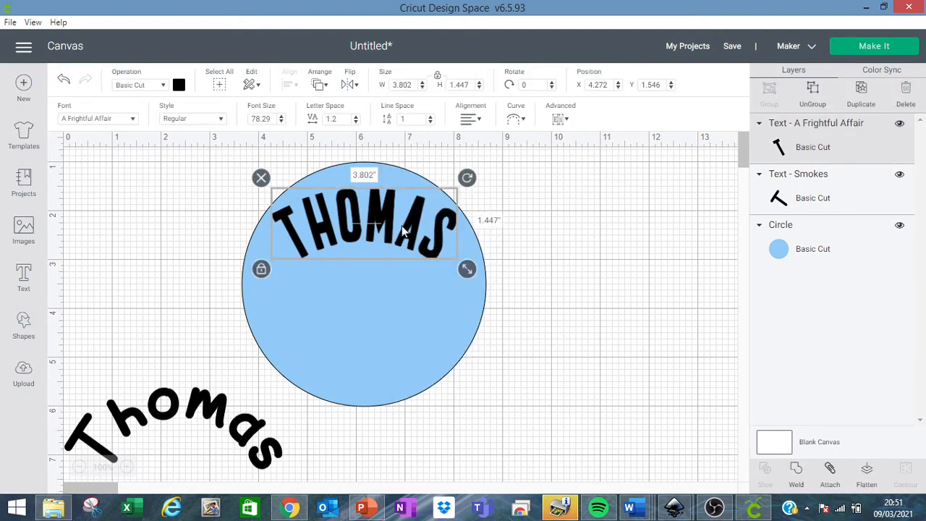
{"action": "left_click_drag", "start_coordinate": [400, 217], "coordinate": [395, 297]}
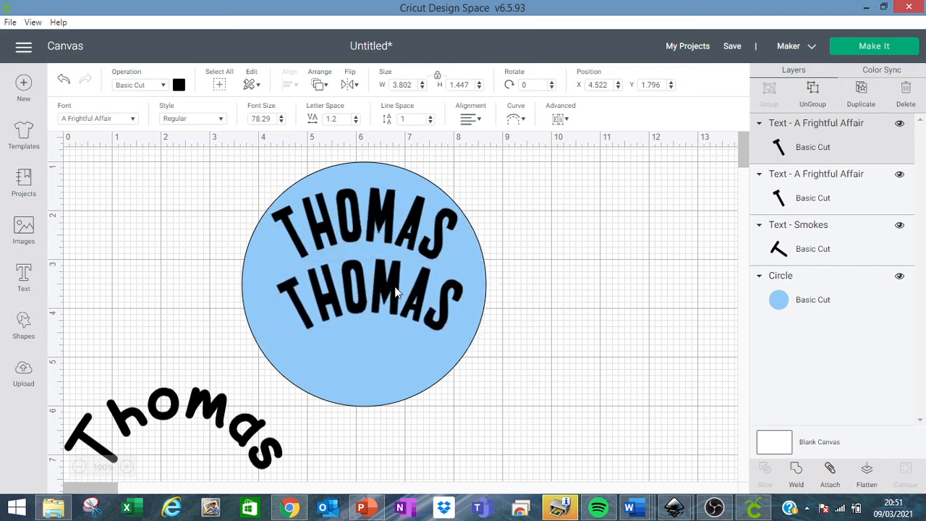
{"action": "left_click", "coordinate": [221, 121]}
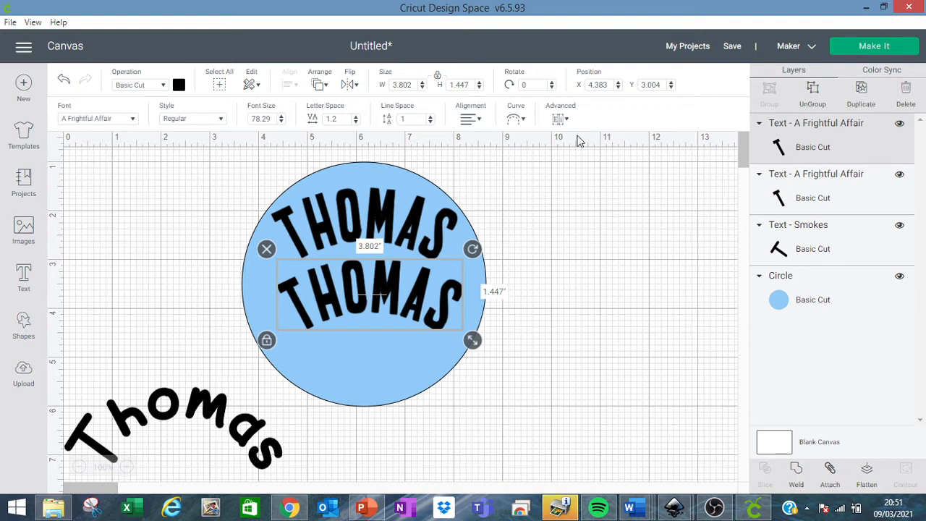
Duplicate the lower arched name, place the extra copy to the right of the circle, and delete it
{"action": "mouse_move", "coordinate": [403, 310]}
{"action": "left_mouse_down"}
{"action": "mouse_move", "coordinate": [416, 321]}
{"action": "mouse_move", "coordinate": [407, 302]}
{"action": "left_mouse_up"}
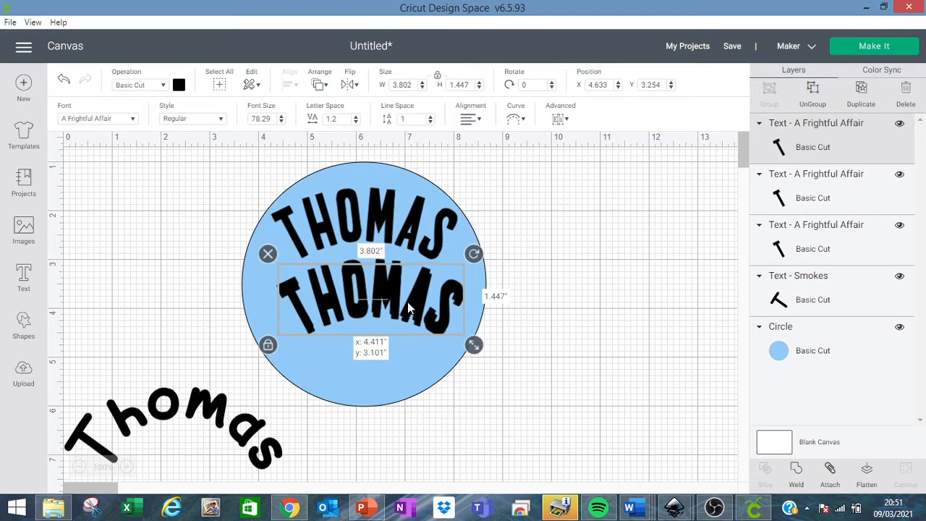
{"action": "left_click_drag", "start_coordinate": [407, 302], "coordinate": [650, 260]}
{"action": "left_click", "coordinate": [577, 247]}
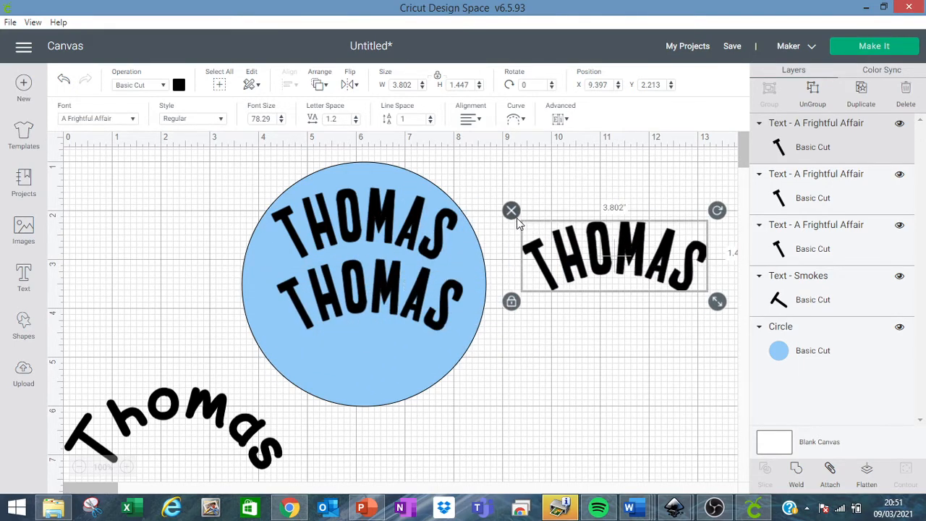
{"action": "left_click", "coordinate": [511, 211]}
Shift the circle and its two A Frightful Affair names to the canvas's left edge and place the Smokes name beside them
{"action": "left_click_drag", "start_coordinate": [419, 311], "coordinate": [419, 310]}
{"action": "left_click_drag", "start_coordinate": [233, 413], "coordinate": [637, 266]}
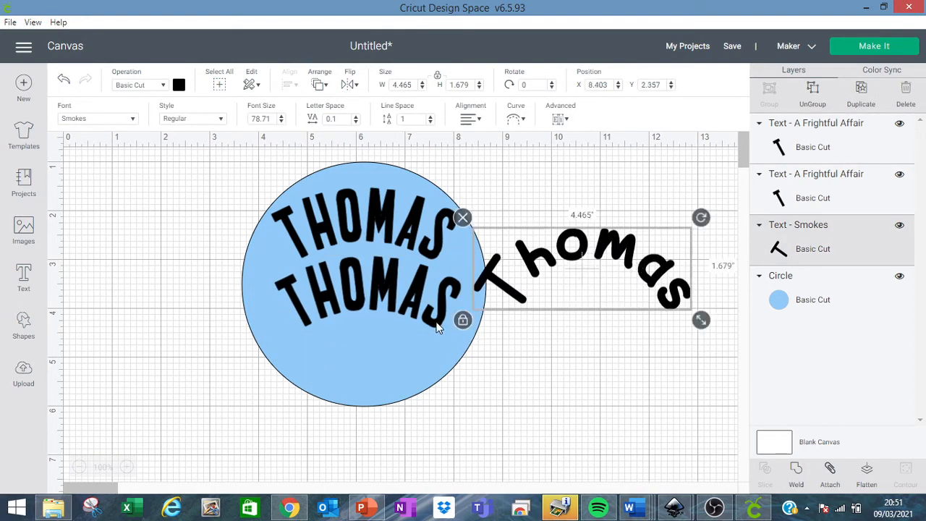
{"action": "left_click_drag", "start_coordinate": [435, 323], "coordinate": [279, 328]}
{"action": "left_click_drag", "start_coordinate": [416, 354], "coordinate": [251, 351]}
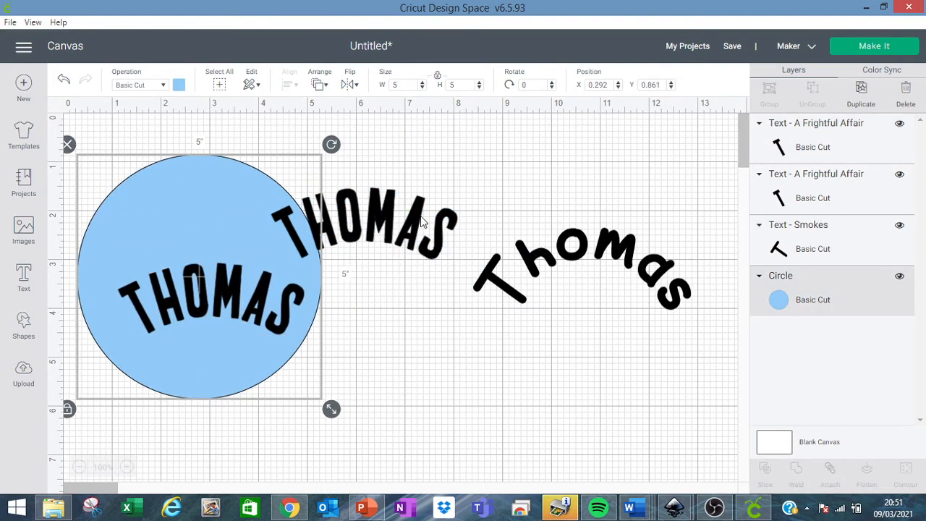
{"action": "left_click_drag", "start_coordinate": [424, 221], "coordinate": [240, 222]}
{"action": "left_click_drag", "start_coordinate": [577, 253], "coordinate": [472, 238]}
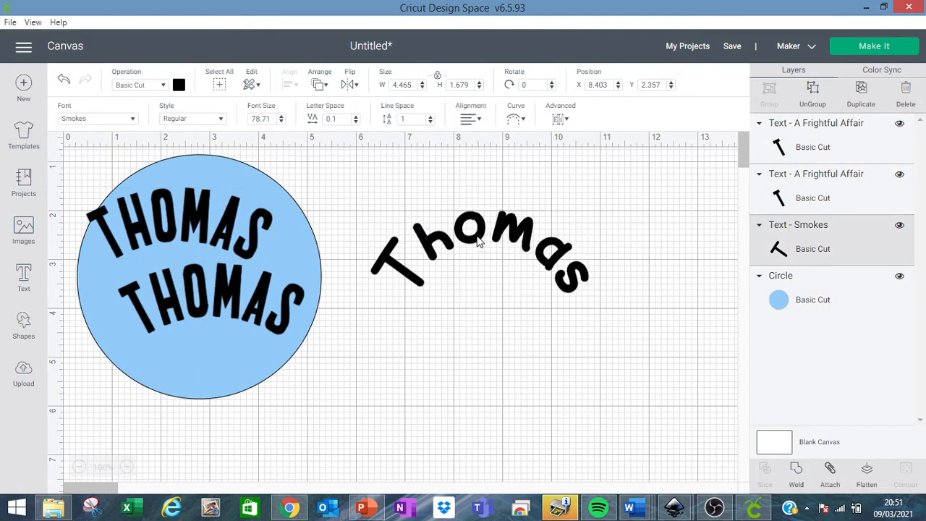
Duplicate the Smokes name and position the two arched names one directly above the other beside the circle
{"action": "left_click", "coordinate": [864, 100]}
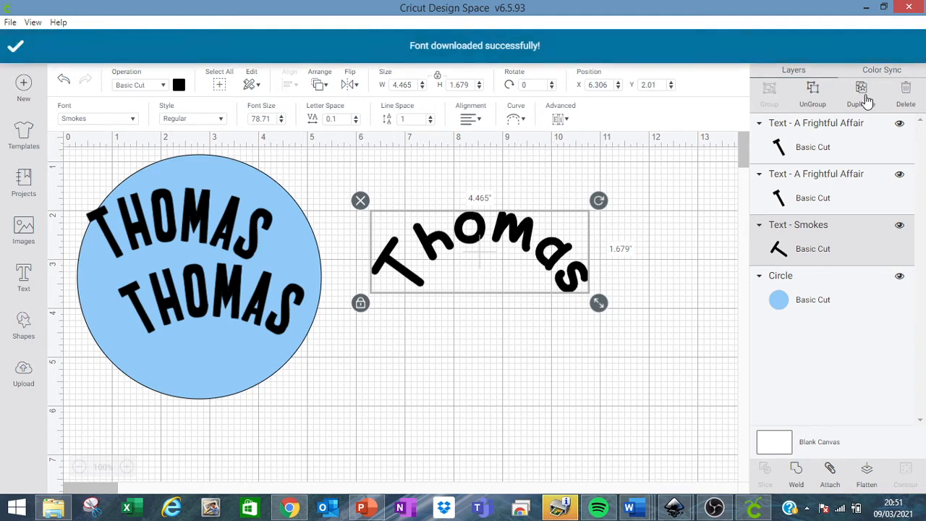
{"action": "left_click_drag", "start_coordinate": [558, 260], "coordinate": [560, 328]}
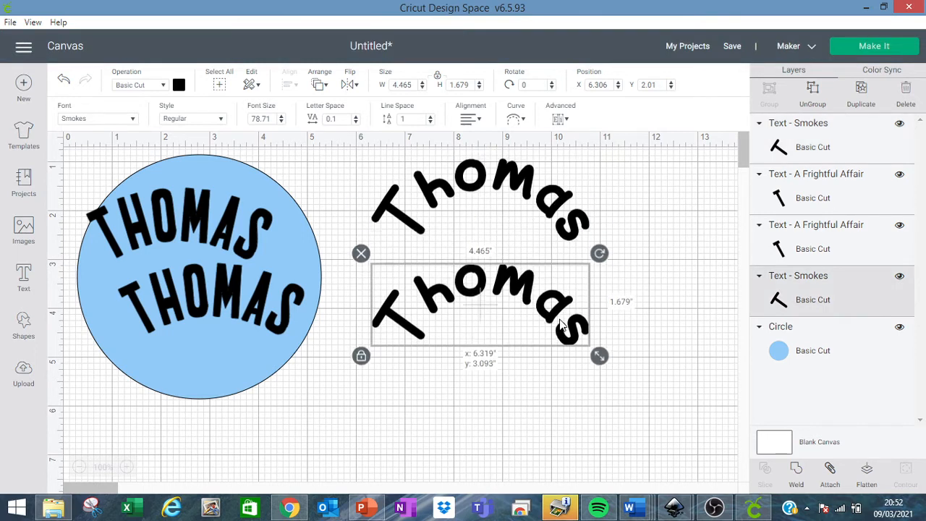
Make several overlapping copies of the lower Smokes name and delete the extra ones, keeping only one lower name
{"action": "left_click", "coordinate": [861, 102]}
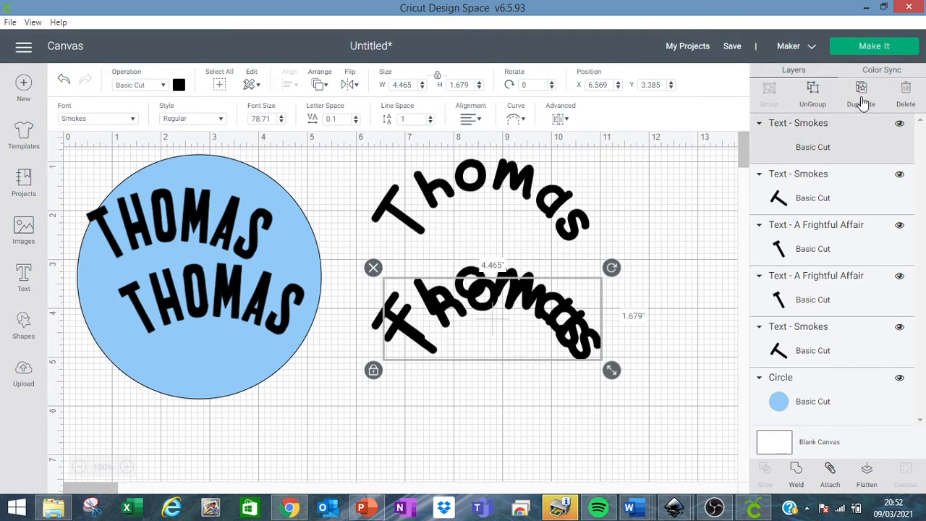
{"action": "left_click", "coordinate": [861, 101]}
{"action": "left_click", "coordinate": [862, 100]}
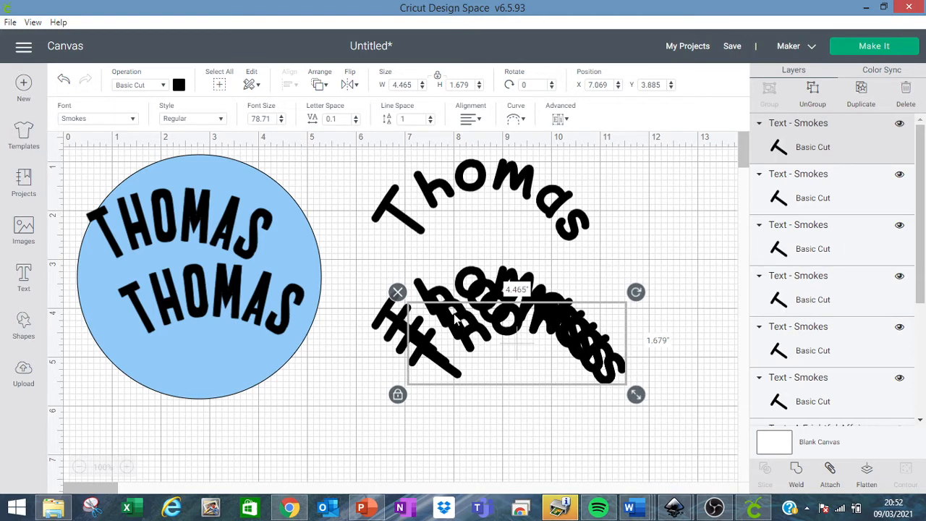
{"action": "left_click_drag", "start_coordinate": [450, 330], "coordinate": [454, 351]}
{"action": "left_click", "coordinate": [399, 314]}
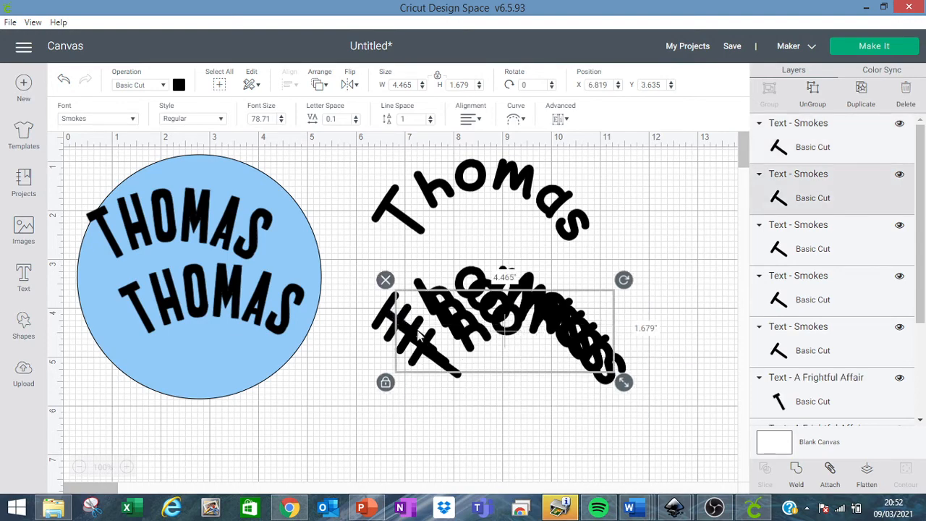
{"action": "left_click", "coordinate": [419, 334]}
{"action": "left_click", "coordinate": [399, 295]}
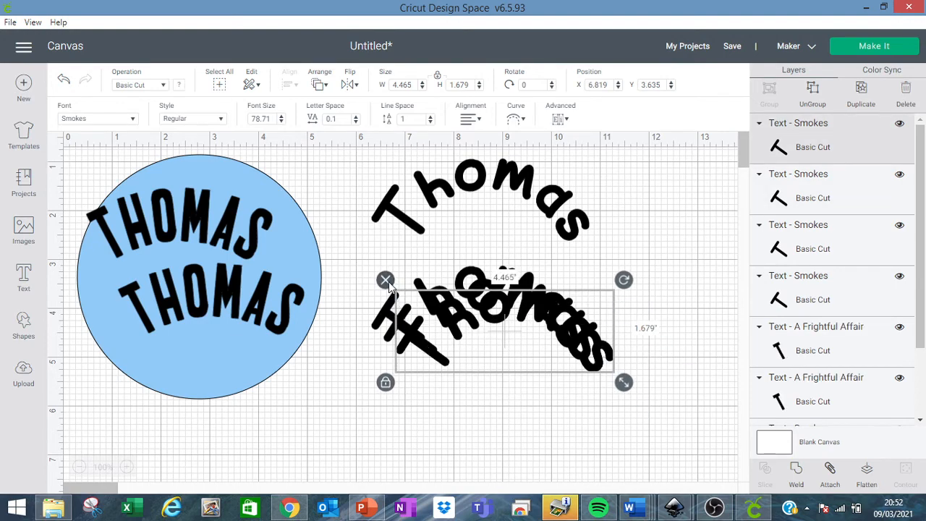
{"action": "left_click", "coordinate": [388, 282]}
{"action": "left_click", "coordinate": [408, 323]}
{"action": "left_click", "coordinate": [385, 280]}
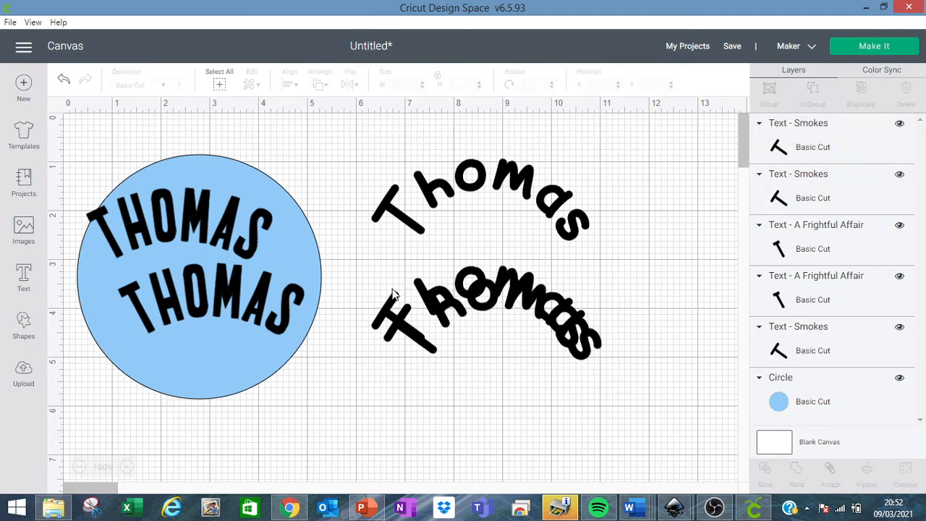
{"action": "left_click", "coordinate": [407, 324]}
{"action": "left_click", "coordinate": [374, 271]}
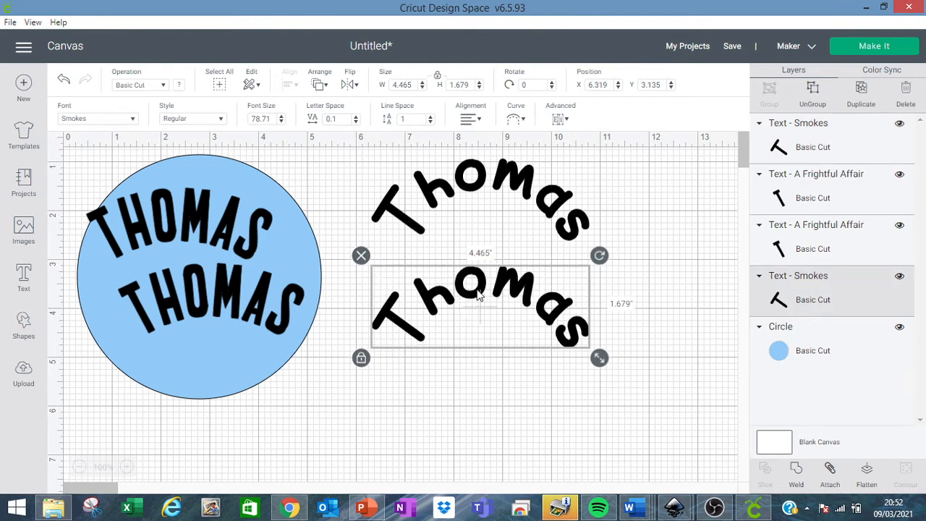
Weld the lower Smokes name into a single layer and duplicate the welded name several times
{"action": "left_click", "coordinate": [796, 474]}
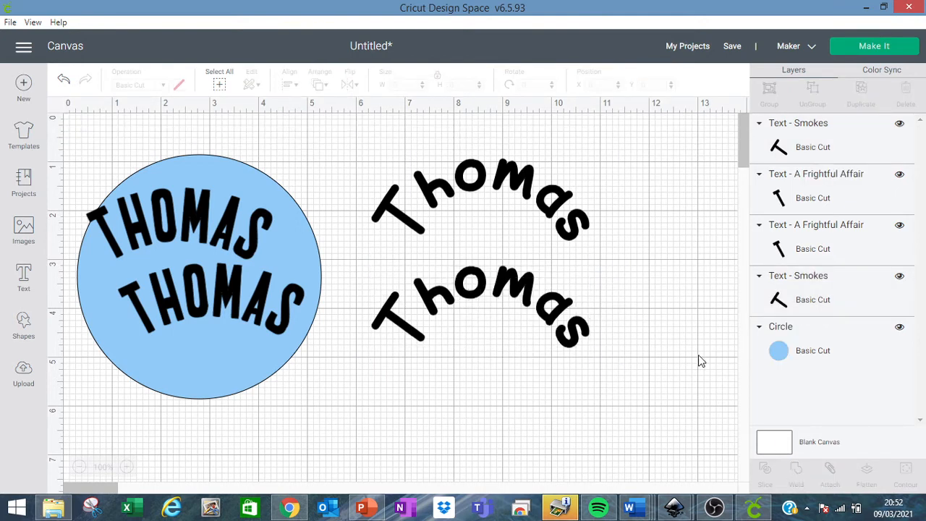
{"action": "left_click", "coordinate": [544, 304]}
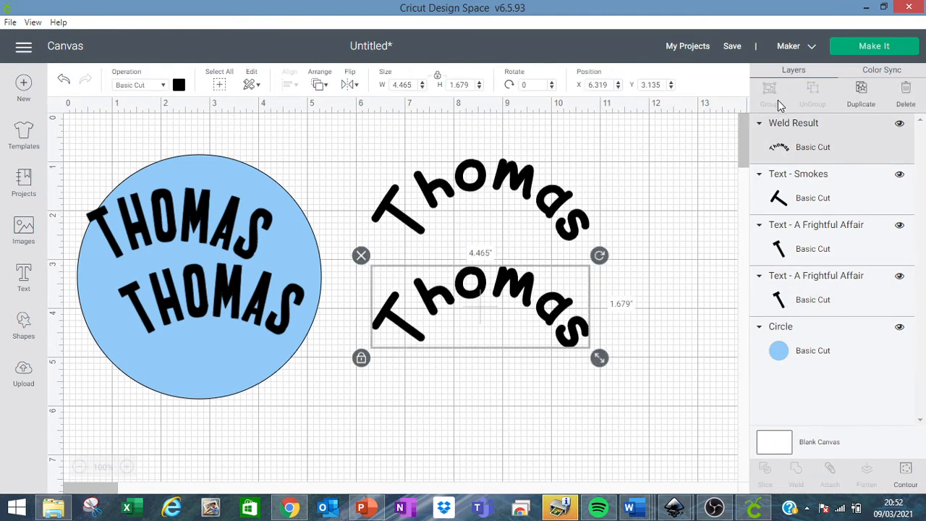
{"action": "left_click", "coordinate": [858, 106]}
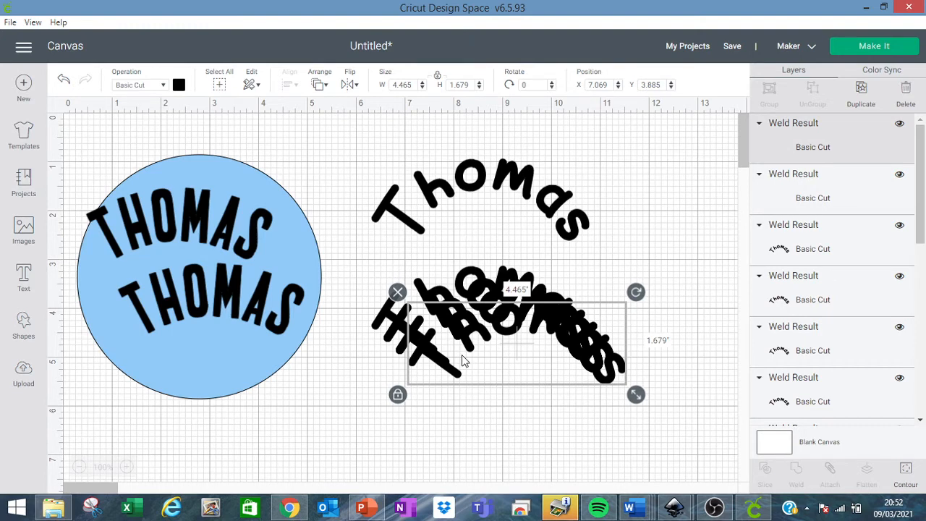
Centre all the welded name copies on top of one another
{"action": "left_click_drag", "start_coordinate": [348, 266], "coordinate": [648, 425]}
{"action": "left_click", "coordinate": [290, 89]}
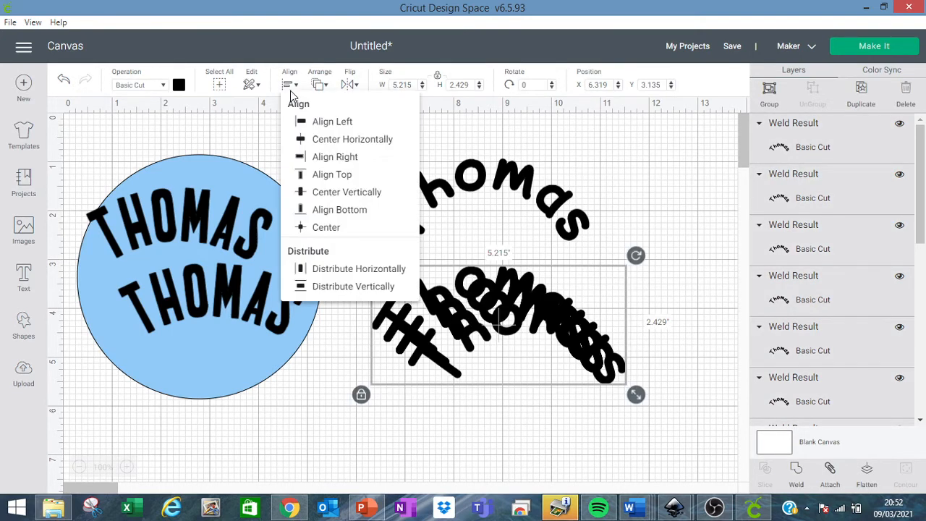
{"action": "left_click", "coordinate": [317, 230]}
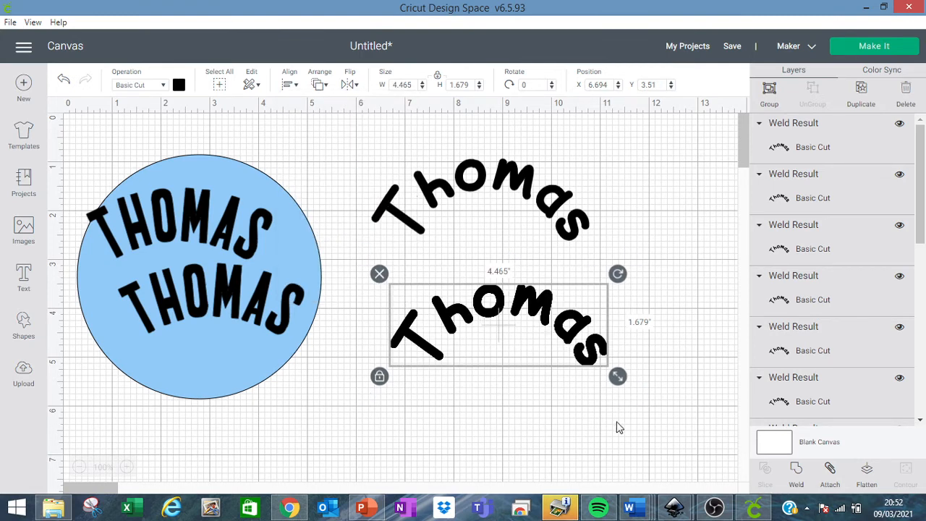
Recolour the topmost welded name copy light purple
{"action": "left_click", "coordinate": [785, 149]}
{"action": "left_click", "coordinate": [179, 85]}
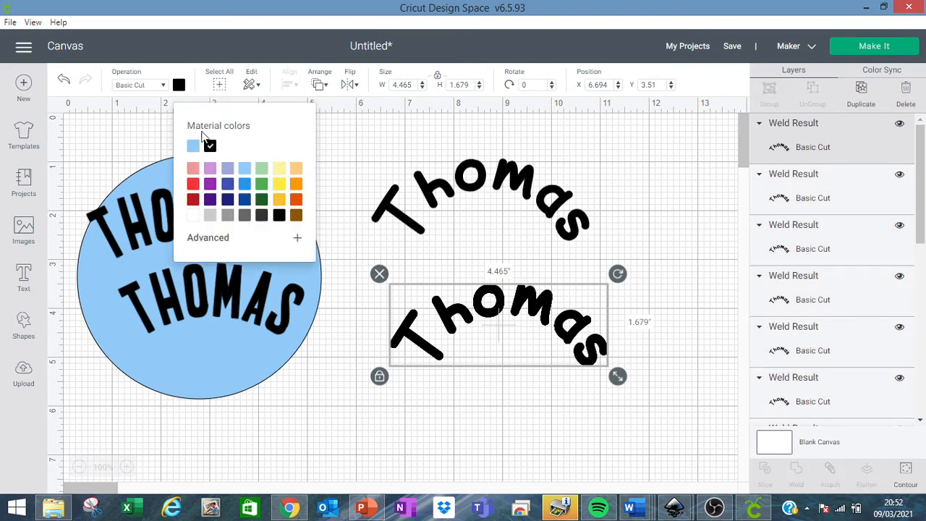
{"action": "left_click", "coordinate": [210, 169]}
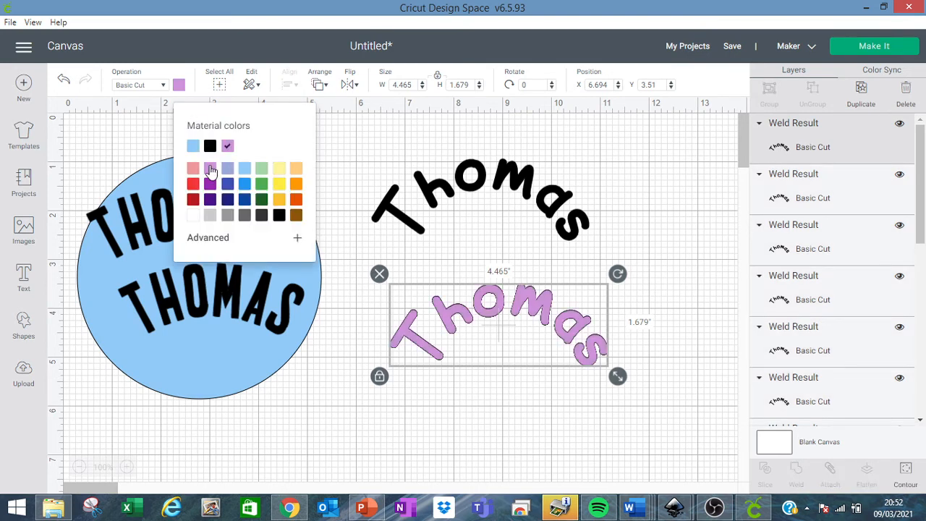
Offset the second welded copy down to Y 3.61 and the third up to Y 3.41
{"action": "left_click", "coordinate": [786, 208]}
{"action": "key", "text": "Down"}
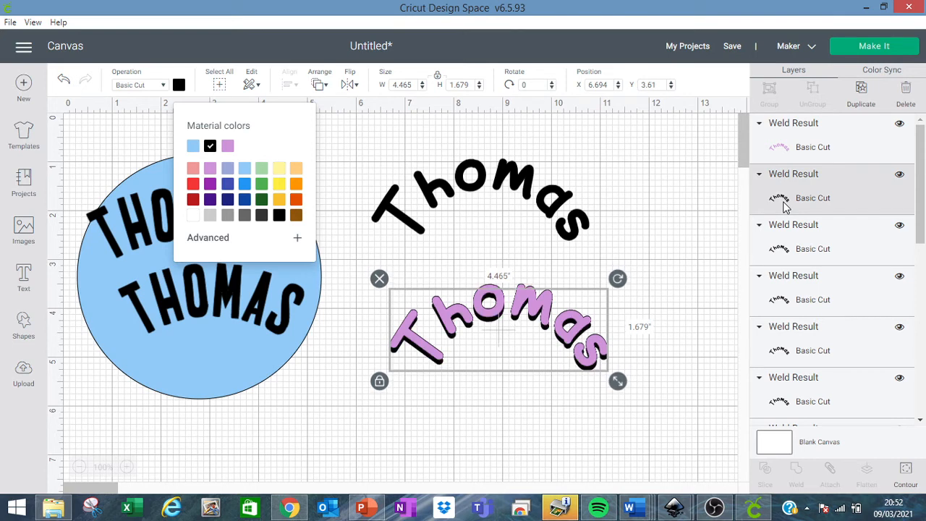
{"action": "left_click", "coordinate": [781, 251]}
{"action": "key", "text": "Up"}
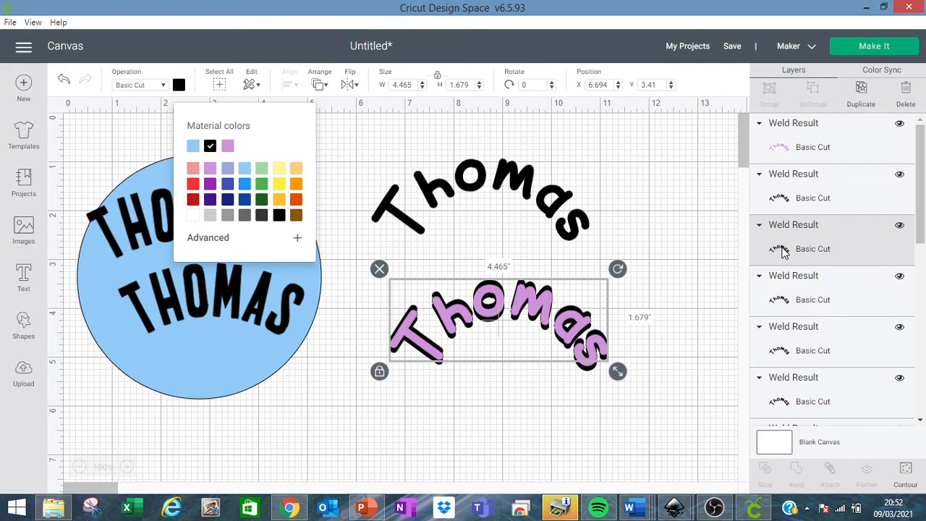
Offset the fourth welded copy diagonally up and to the right, to X 6.794 and Y 3.41
{"action": "left_click", "coordinate": [783, 302]}
{"action": "key", "text": "Down"}
{"action": "key", "text": "Right"}
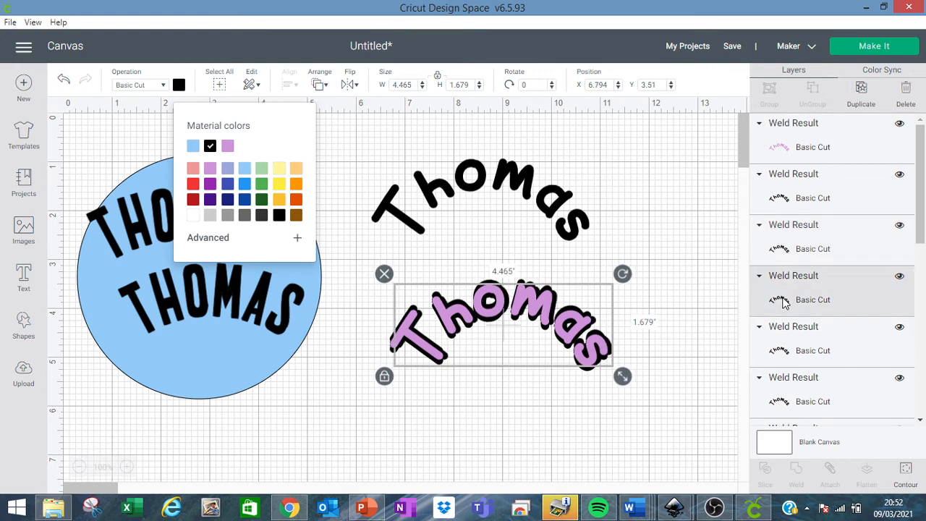
{"action": "key", "text": "Up"}
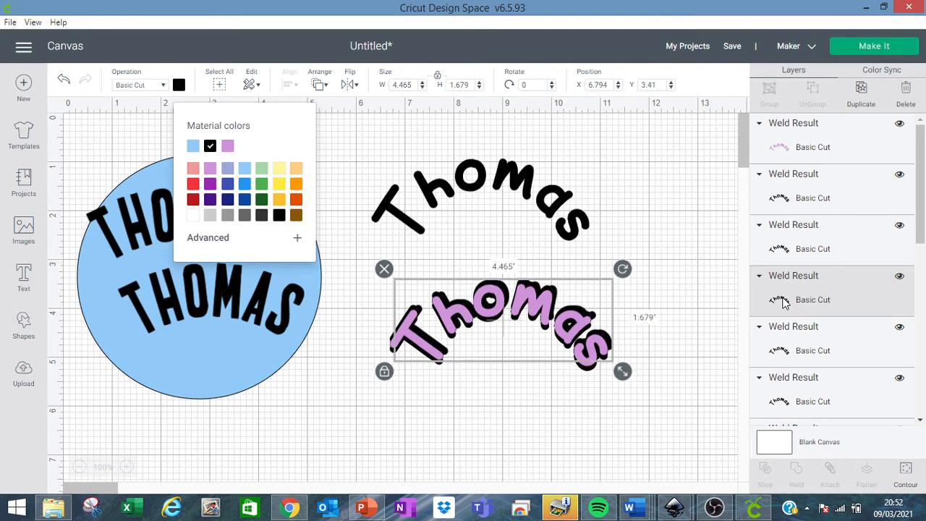
{"action": "key", "text": "Down"}
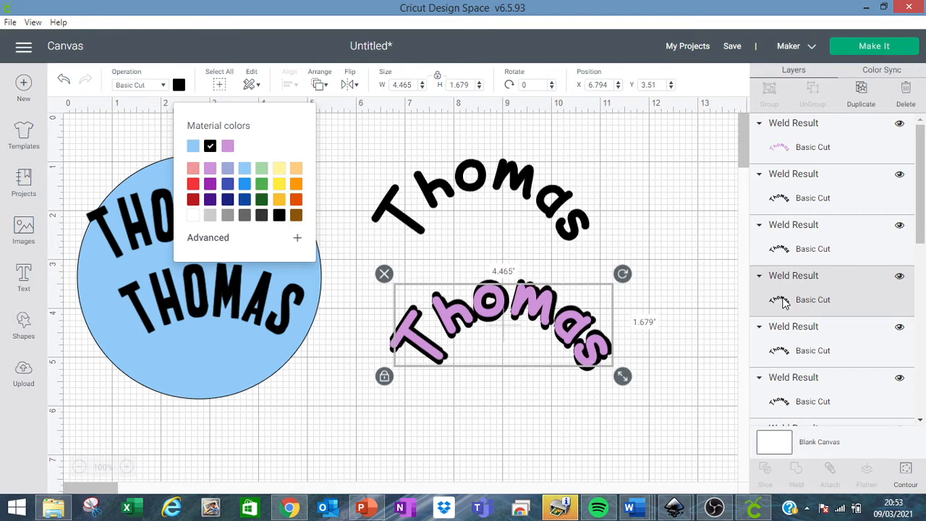
{"action": "key", "text": "Up"}
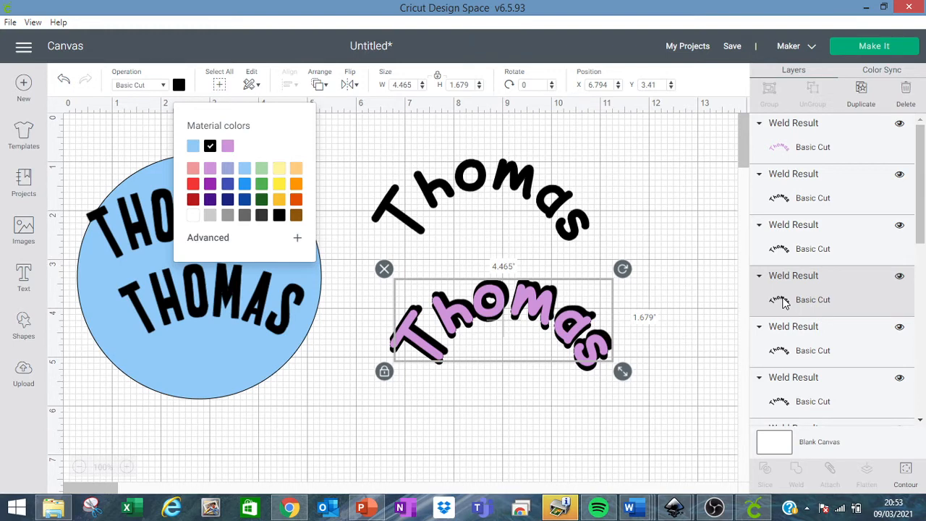
Offset the fifth welded copy right to X 6.794, and the sixth down and right to X 6.794, Y 3.61
{"action": "left_click", "coordinate": [787, 339]}
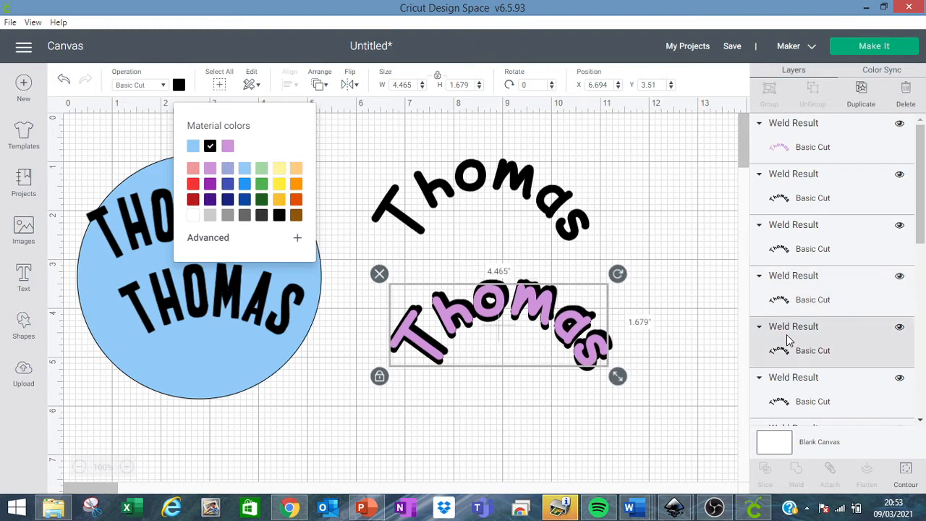
{"action": "key", "text": "Right"}
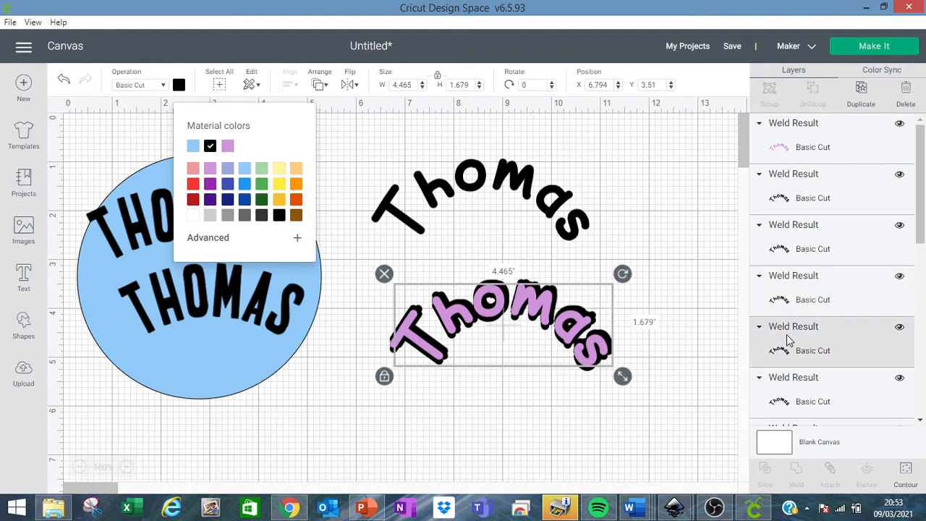
{"action": "left_click", "coordinate": [779, 394]}
{"action": "key", "text": "Down"}
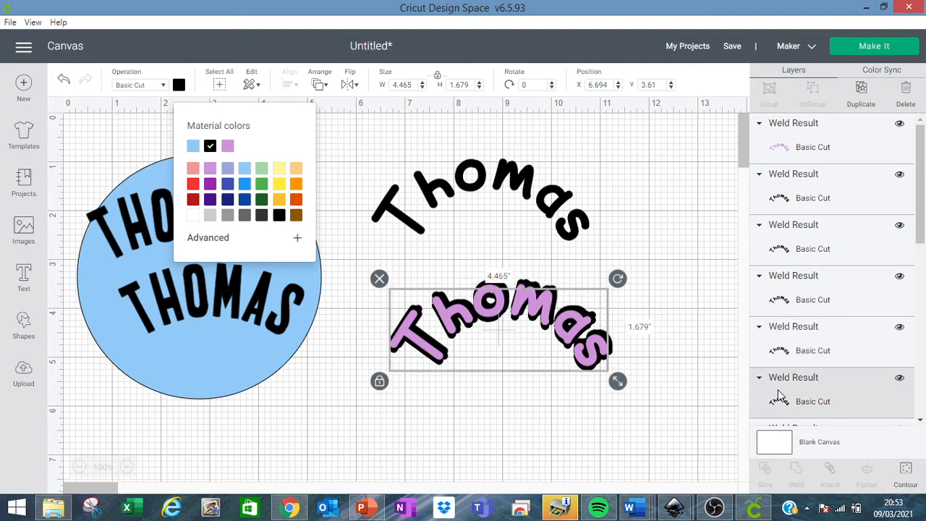
{"action": "key", "text": "Right"}
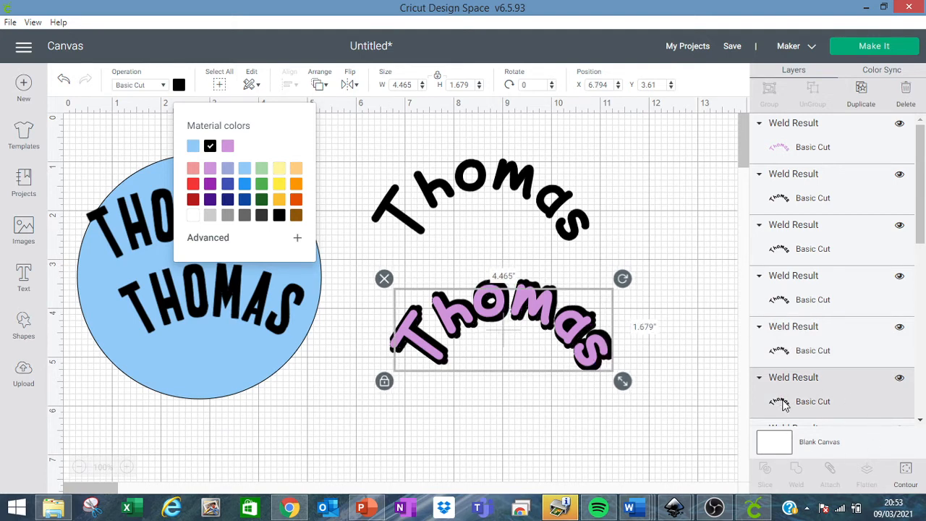
Offset the next welded copy diagonally down and to the left, to X 6.594 and Y 3.61
{"action": "left_click_drag", "start_coordinate": [924, 206], "coordinate": [924, 251]}
{"action": "key", "text": "Up"}
{"action": "key", "text": "Left"}
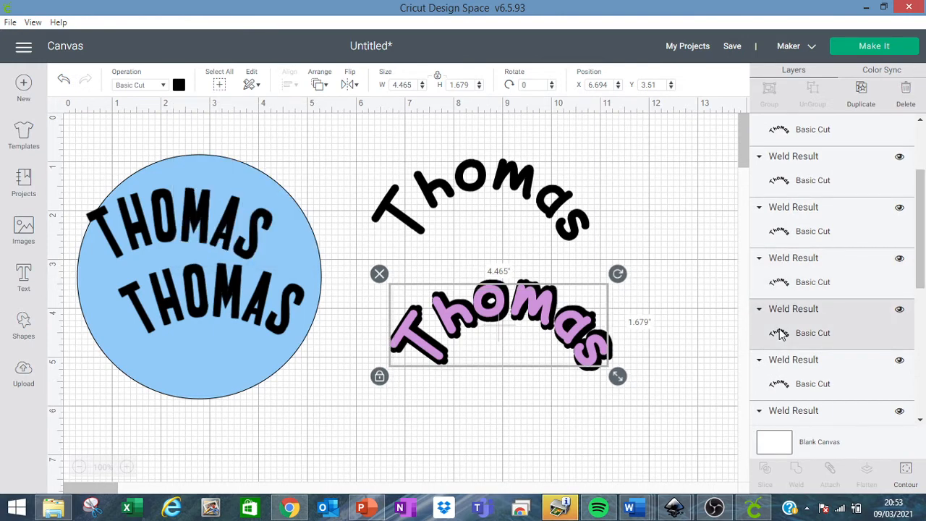
{"action": "key", "text": "Down"}
{"action": "key", "text": "Left"}
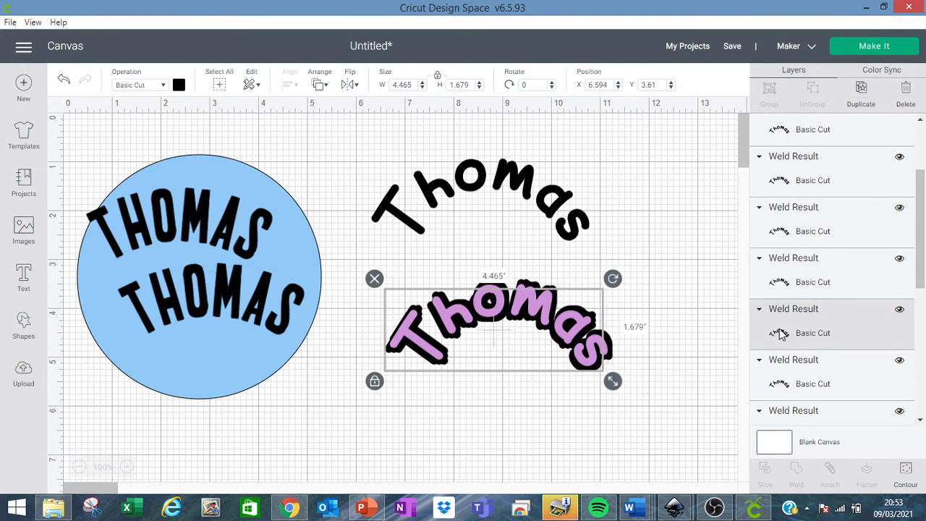
Offset the following welded copy left to X 6.594, and the one after it up to Y 3.41
{"action": "key", "text": "Up"}
{"action": "key", "text": "Right"}
{"action": "key", "text": "Left"}
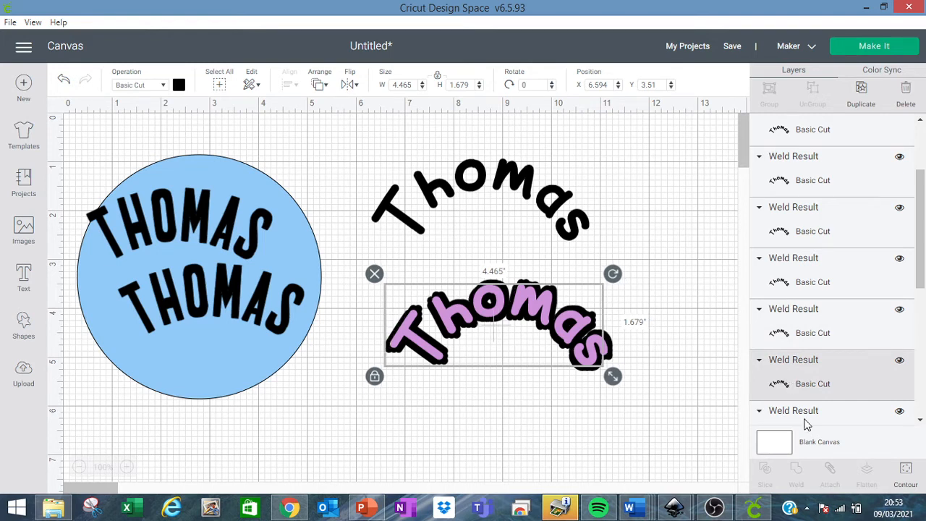
{"action": "key", "text": "Right"}
{"action": "scroll", "coordinate": [805, 420], "scroll_direction": "down", "scroll_amount": 1}
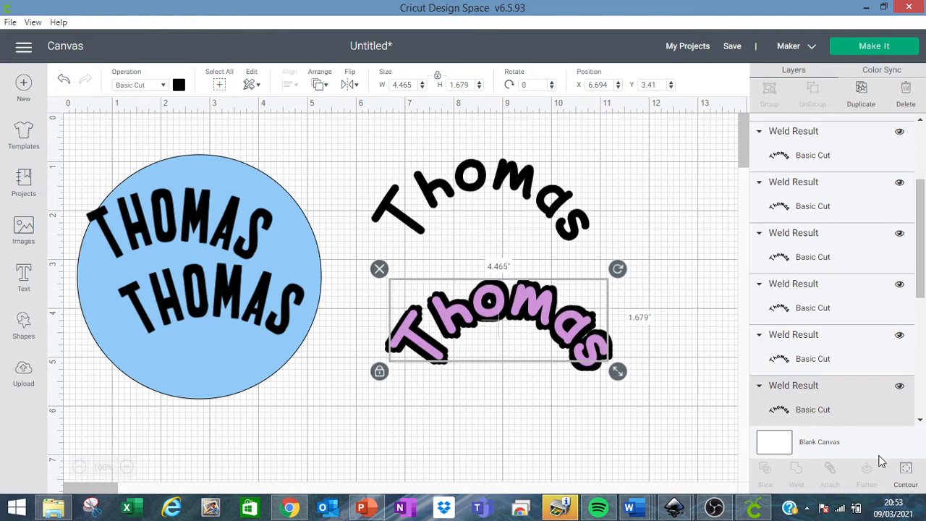
Move the light purple name below the stack of offset black copies
{"action": "left_click", "coordinate": [536, 434]}
{"action": "left_click_drag", "start_coordinate": [536, 329], "coordinate": [533, 430]}
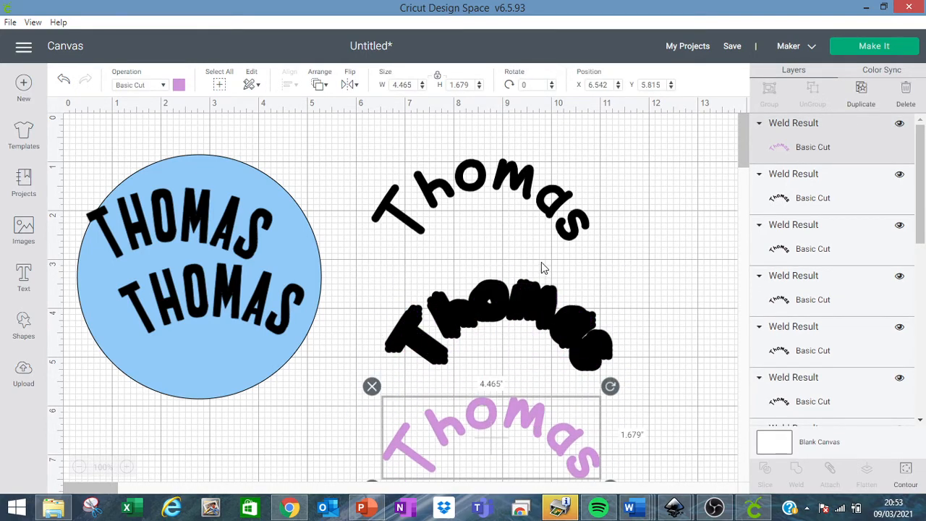
Select only the stack of offset black copies and centre-align them on one another
{"action": "left_click_drag", "start_coordinate": [360, 263], "coordinate": [645, 405]}
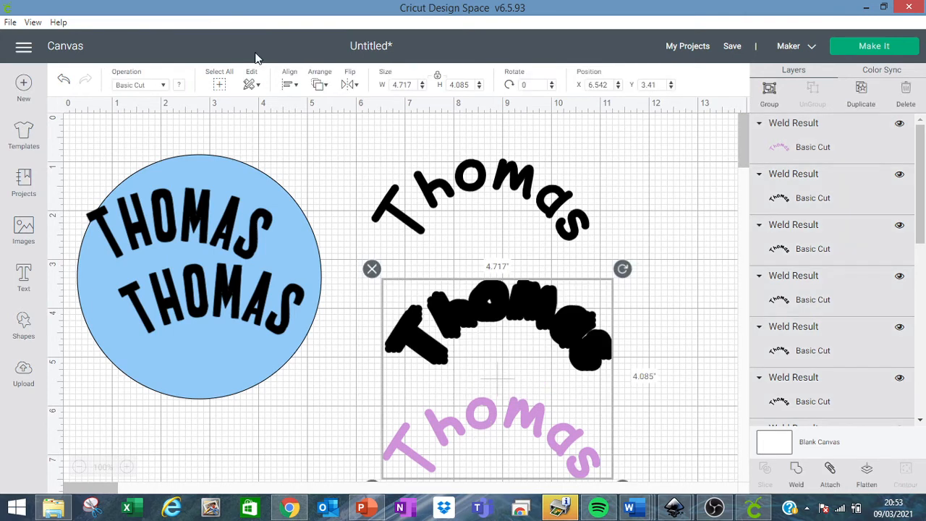
{"action": "left_click", "coordinate": [646, 273]}
{"action": "left_click_drag", "start_coordinate": [378, 279], "coordinate": [622, 389]}
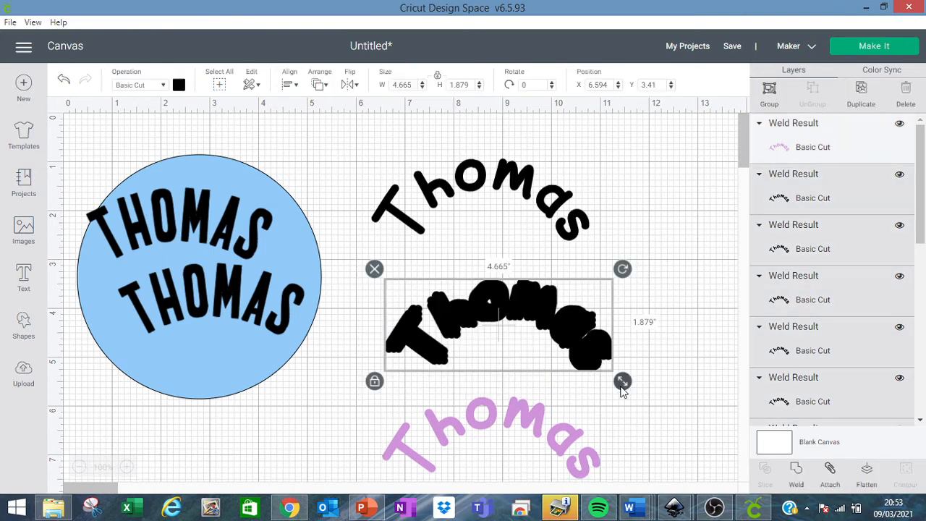
{"action": "left_click", "coordinate": [290, 84]}
{"action": "left_click", "coordinate": [333, 228]}
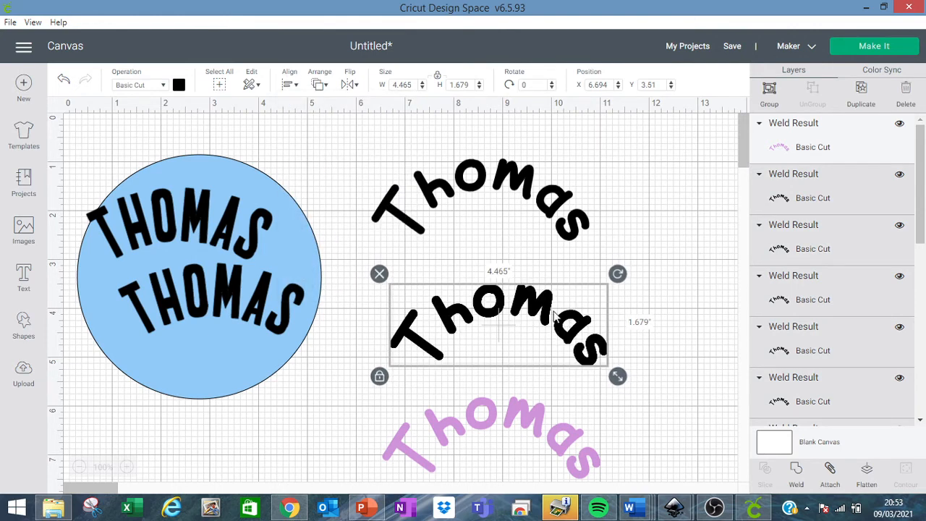
{"action": "left_click", "coordinate": [647, 317]}
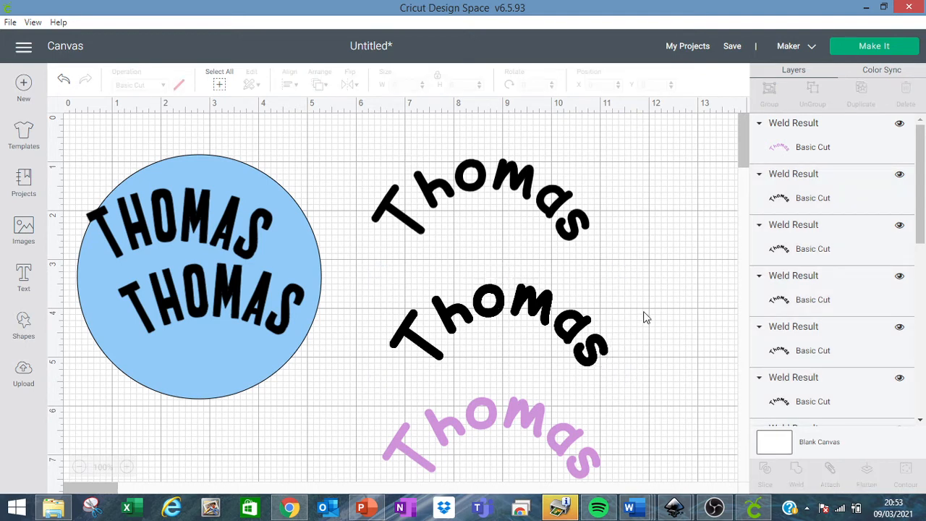
Shift individual black copies slightly off the aligned stack by hand, placing the top one at X 6.652, Y 3.468
{"action": "left_click", "coordinate": [567, 324]}
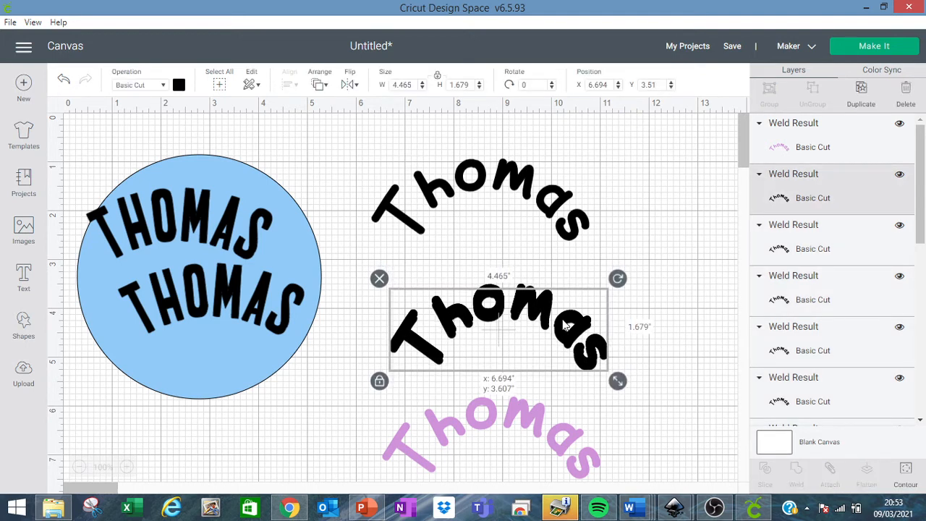
{"action": "left_click_drag", "start_coordinate": [566, 326], "coordinate": [565, 319]}
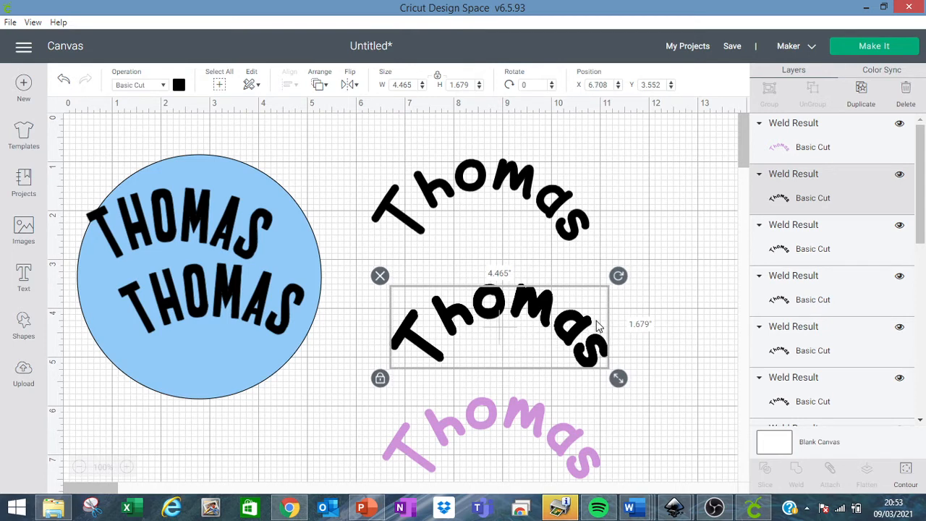
{"action": "left_click", "coordinate": [777, 250]}
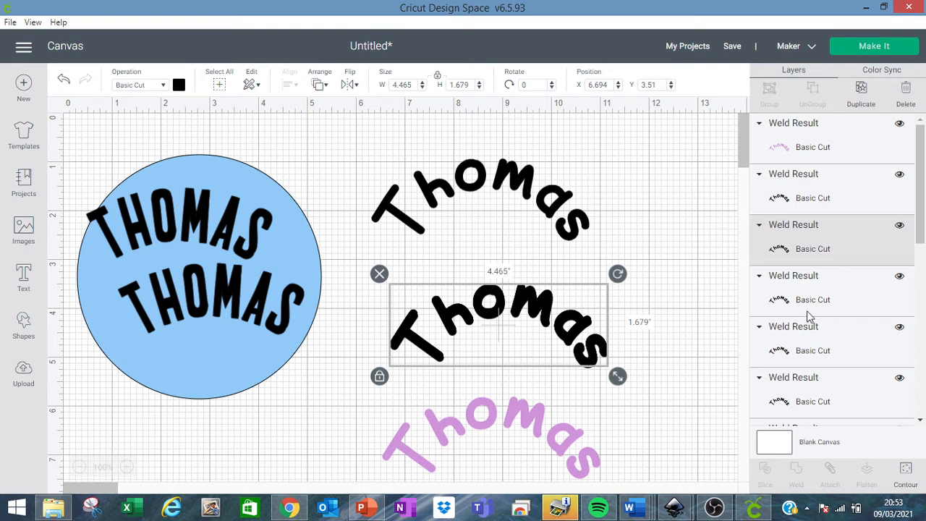
{"action": "left_click_drag", "start_coordinate": [539, 318], "coordinate": [536, 315]}
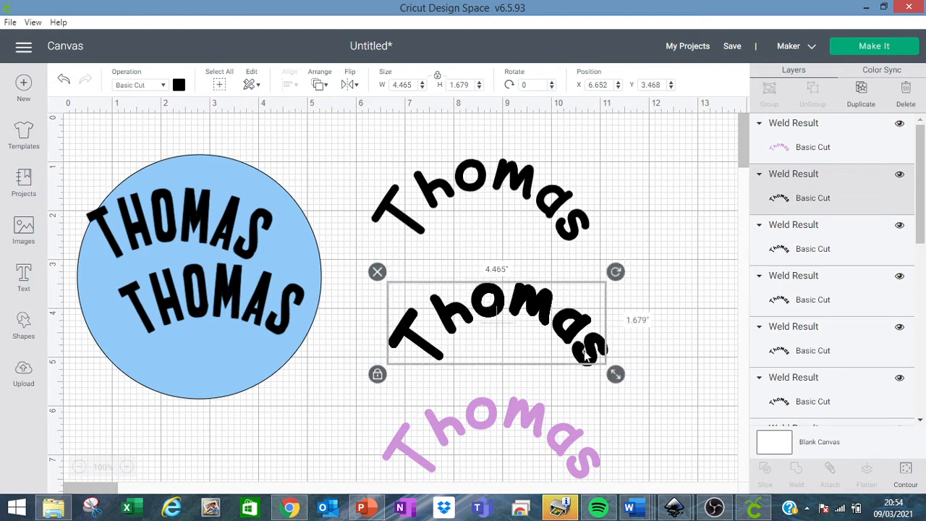
{"action": "left_click", "coordinate": [672, 384]}
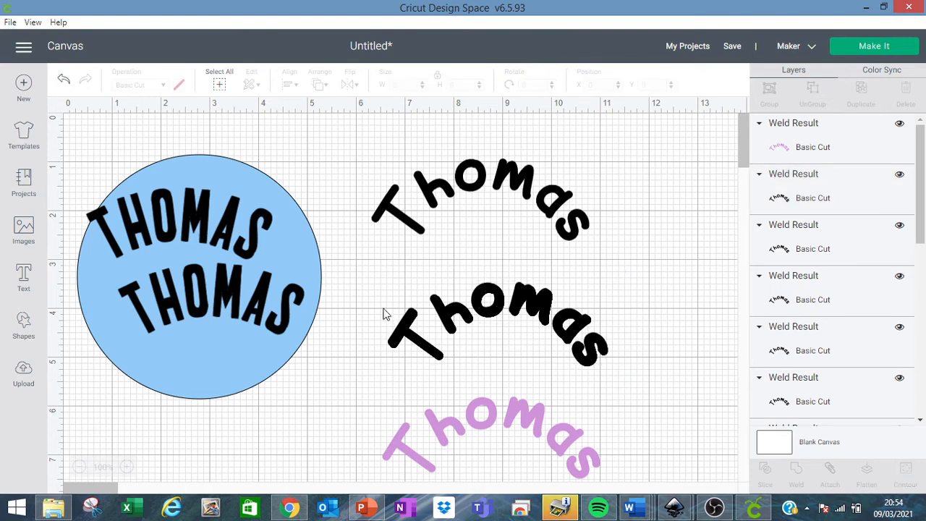
Weld the stack of black copies together and move the welded name to X 6.847, Y 3.718
{"action": "left_click_drag", "start_coordinate": [369, 278], "coordinate": [628, 381]}
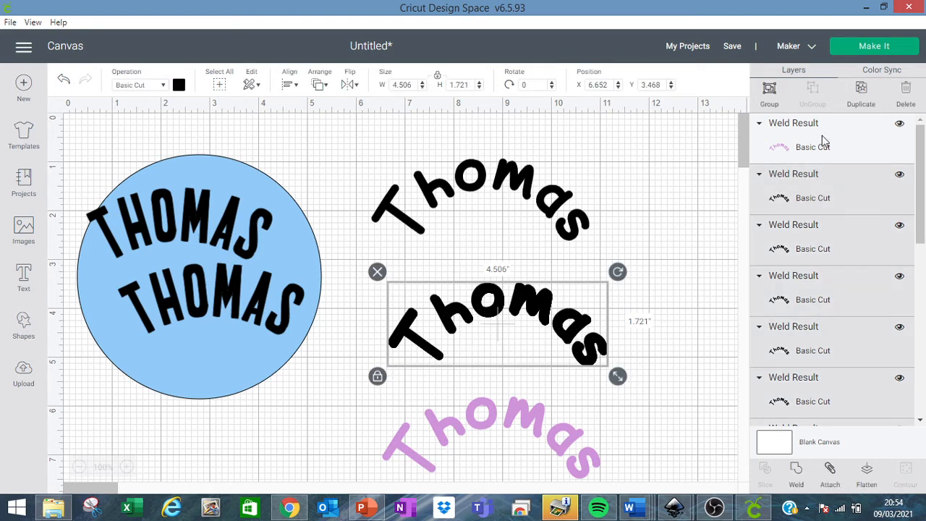
{"action": "left_click", "coordinate": [800, 479]}
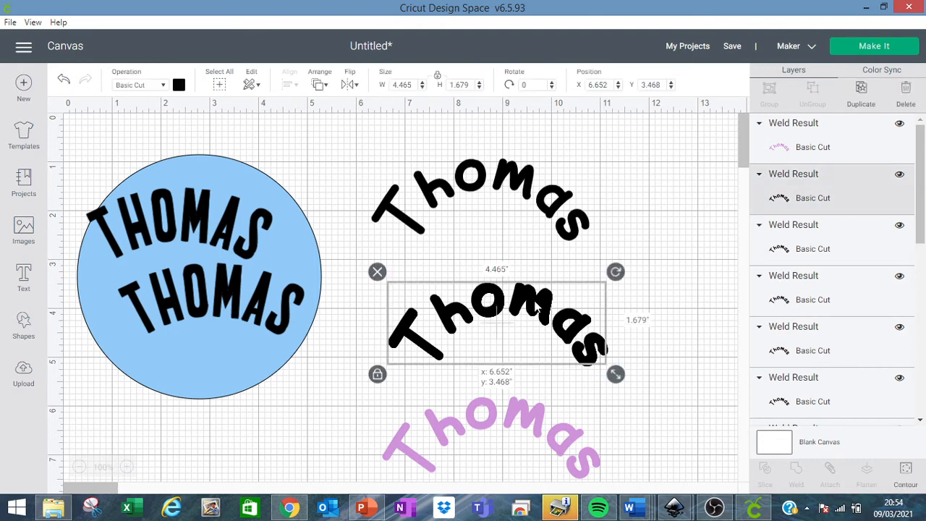
{"action": "left_click_drag", "start_coordinate": [558, 305], "coordinate": [569, 317]}
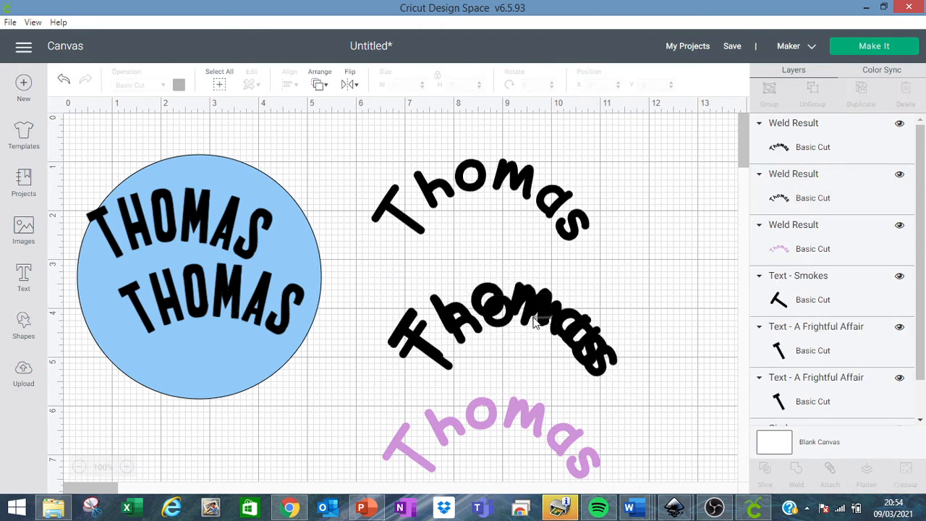
{"action": "mouse_move", "coordinate": [537, 317]}
{"action": "left_mouse_down"}
{"action": "mouse_move", "coordinate": [549, 334]}
{"action": "mouse_move", "coordinate": [543, 327]}
{"action": "left_mouse_up"}
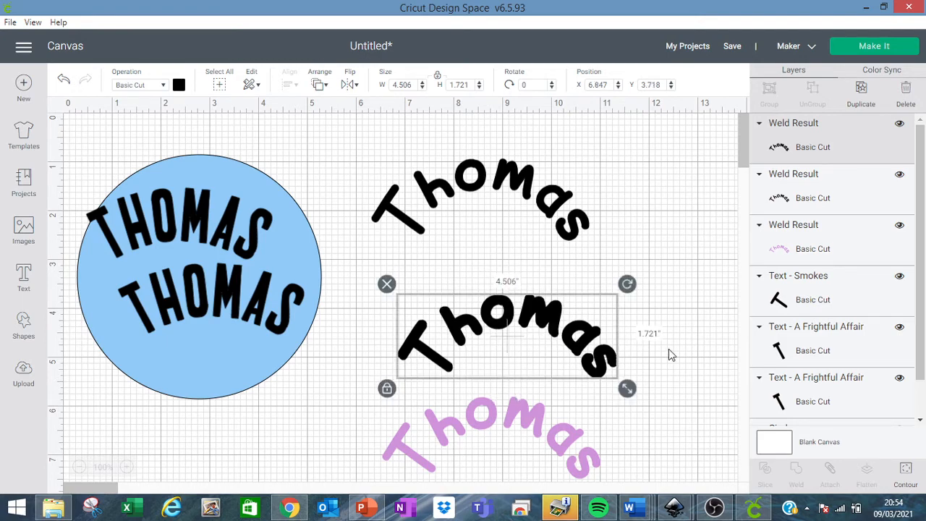
Nudge the thickened black name over the other black copy at X 6.861, Y 3.691, and weld the two together
{"action": "left_click", "coordinate": [670, 352]}
{"action": "mouse_move", "coordinate": [394, 305]}
{"action": "left_mouse_down"}
{"action": "mouse_move", "coordinate": [605, 379]}
{"action": "mouse_move", "coordinate": [437, 299]}
{"action": "mouse_move", "coordinate": [396, 307]}
{"action": "left_mouse_up"}
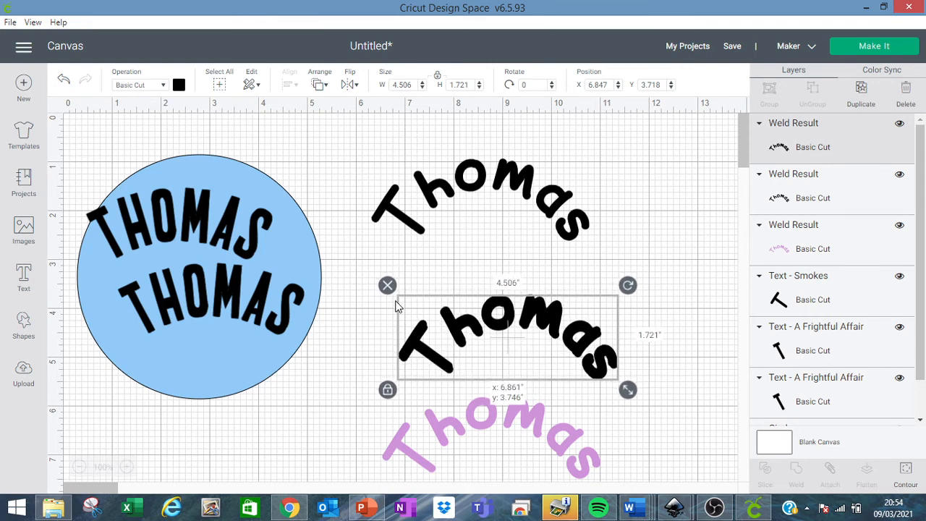
{"action": "left_click", "coordinate": [659, 344]}
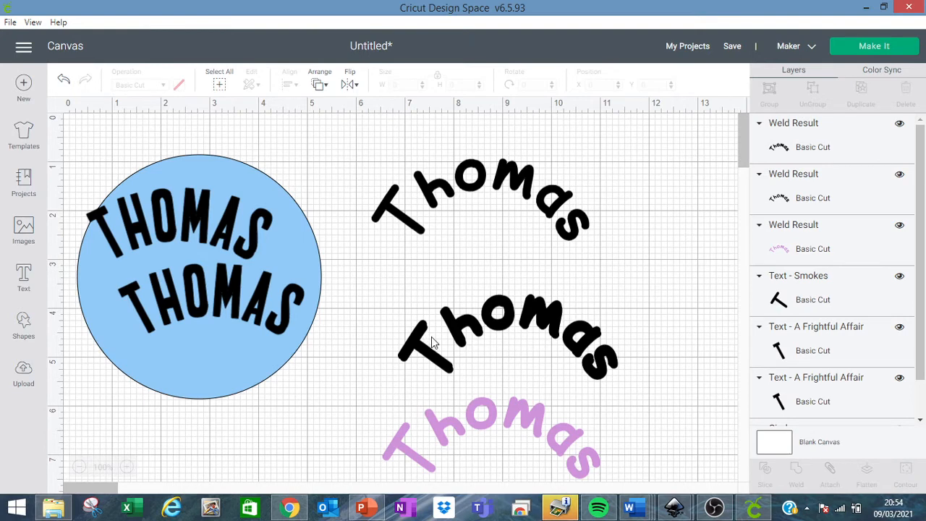
{"action": "left_click", "coordinate": [612, 372]}
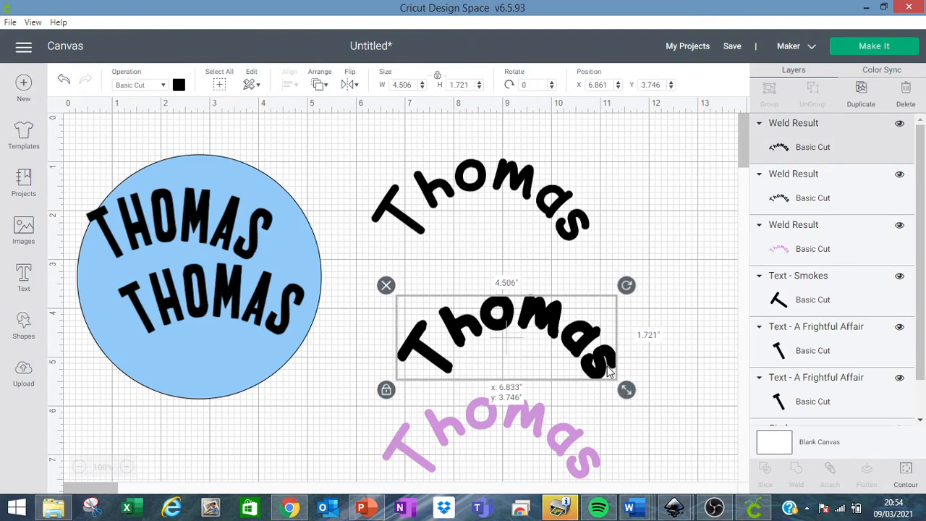
{"action": "left_click_drag", "start_coordinate": [609, 370], "coordinate": [609, 367]}
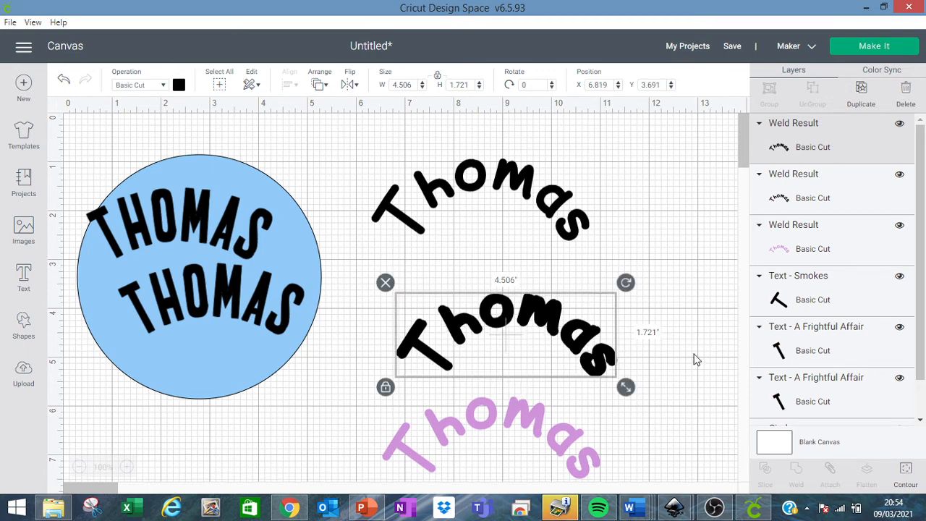
{"action": "left_click", "coordinate": [476, 298]}
{"action": "mouse_move", "coordinate": [398, 299]}
{"action": "left_mouse_down"}
{"action": "mouse_move", "coordinate": [543, 353]}
{"action": "mouse_move", "coordinate": [400, 297]}
{"action": "left_mouse_up"}
{"action": "left_click", "coordinate": [348, 251]}
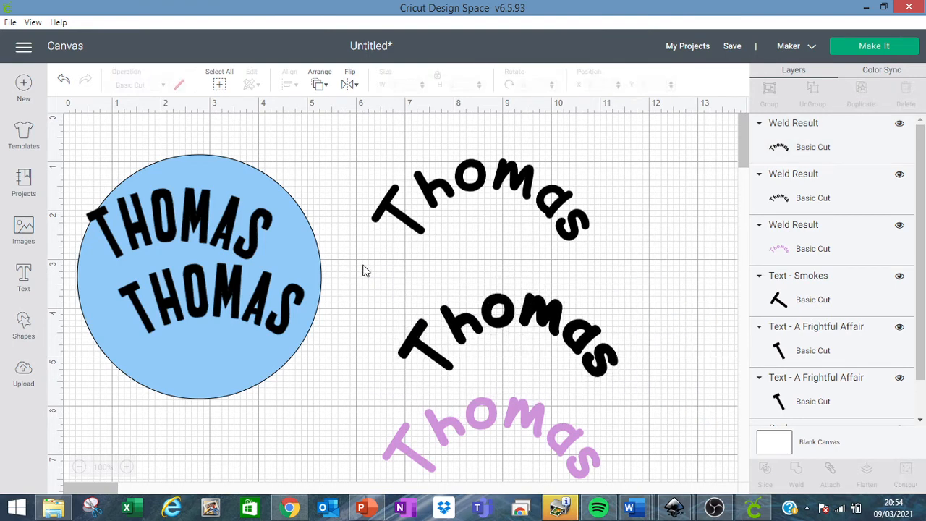
{"action": "left_click_drag", "start_coordinate": [363, 265], "coordinate": [638, 390]}
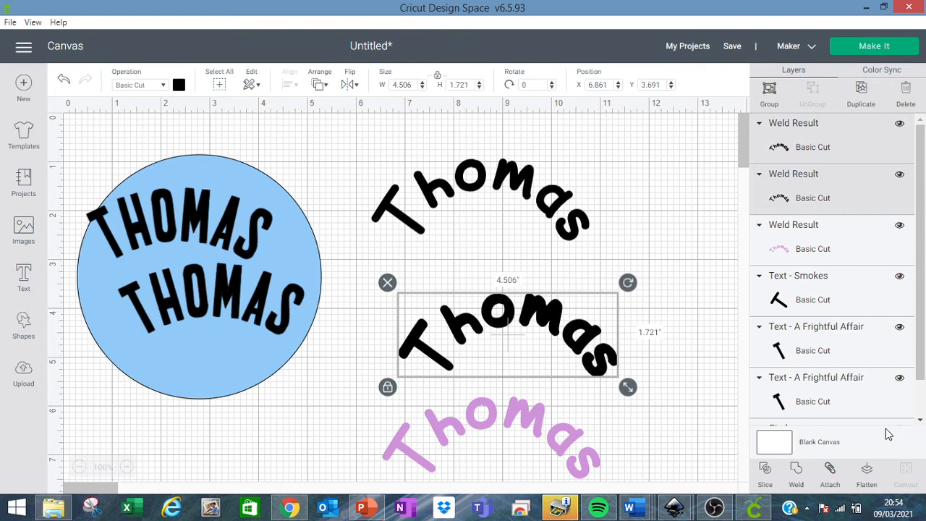
{"action": "left_click", "coordinate": [798, 470]}
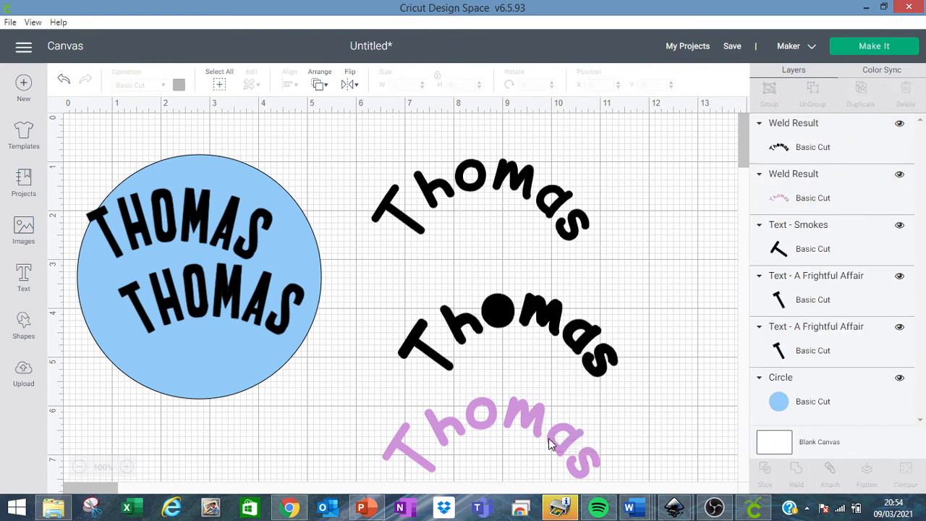
Overlay the light purple and welded black names, placing purple at X 6.875, Y 3.51 and black at X 6.916, Y 3.621
{"action": "left_click_drag", "start_coordinate": [563, 439], "coordinate": [580, 348]}
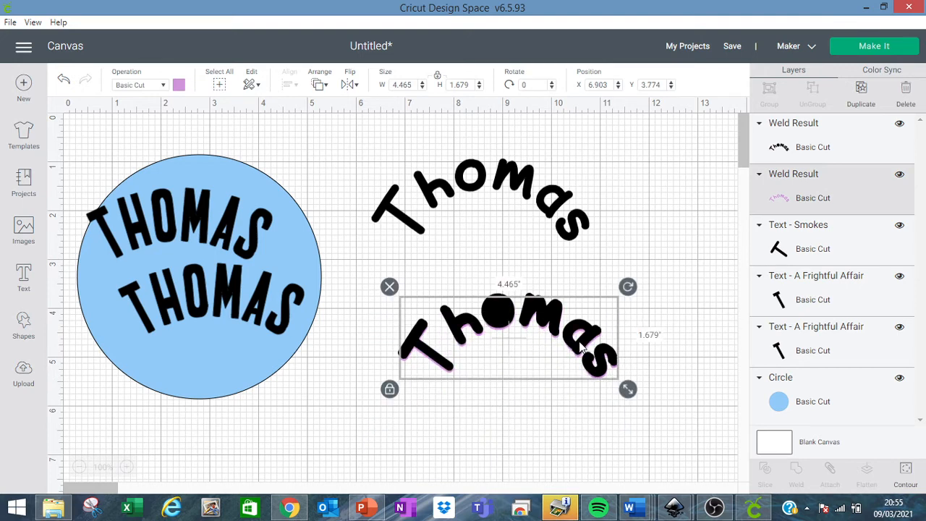
{"action": "left_click", "coordinate": [322, 87]}
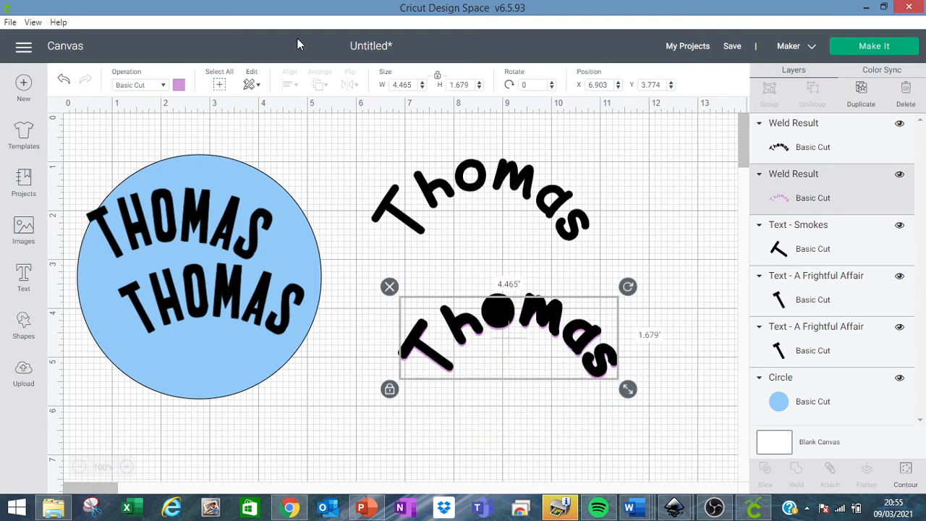
{"action": "left_click", "coordinate": [651, 310]}
{"action": "left_click", "coordinate": [544, 340]}
{"action": "mouse_move", "coordinate": [538, 348]}
{"action": "left_mouse_down"}
{"action": "mouse_move", "coordinate": [538, 398]}
{"action": "mouse_move", "coordinate": [533, 316]}
{"action": "mouse_move", "coordinate": [546, 342]}
{"action": "left_mouse_up"}
{"action": "mouse_move", "coordinate": [606, 377]}
{"action": "left_mouse_down"}
{"action": "mouse_move", "coordinate": [614, 424]}
{"action": "mouse_move", "coordinate": [595, 364]}
{"action": "left_mouse_up"}
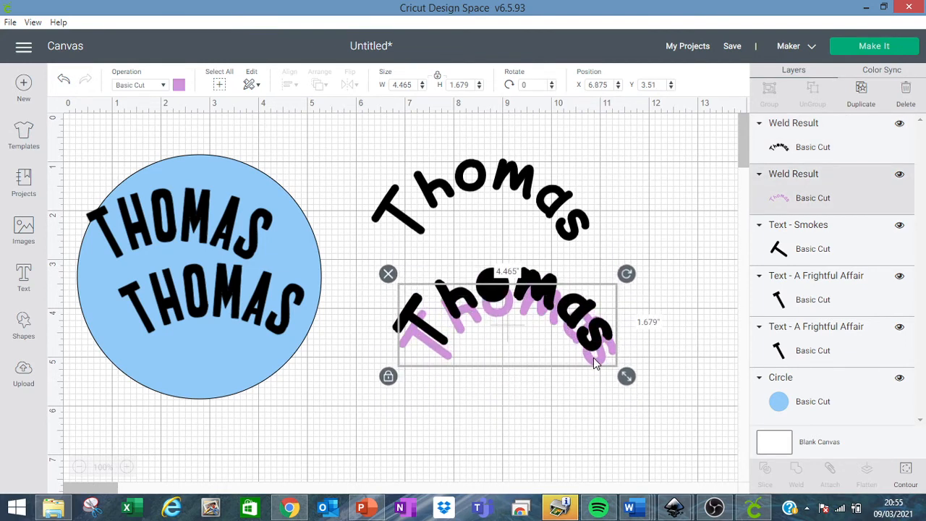
{"action": "left_click", "coordinate": [646, 282]}
{"action": "left_click_drag", "start_coordinate": [548, 289], "coordinate": [553, 312]}
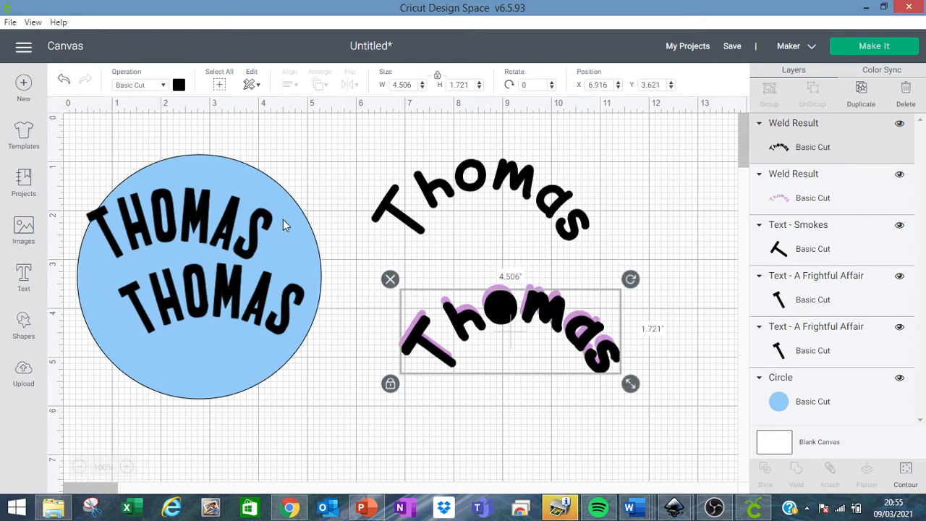
Reposition both curved capital-letter names on the blue circle, one above the other, with the upper one at X 0.897, Y 1.699
{"action": "left_click_drag", "start_coordinate": [249, 222], "coordinate": [282, 213]}
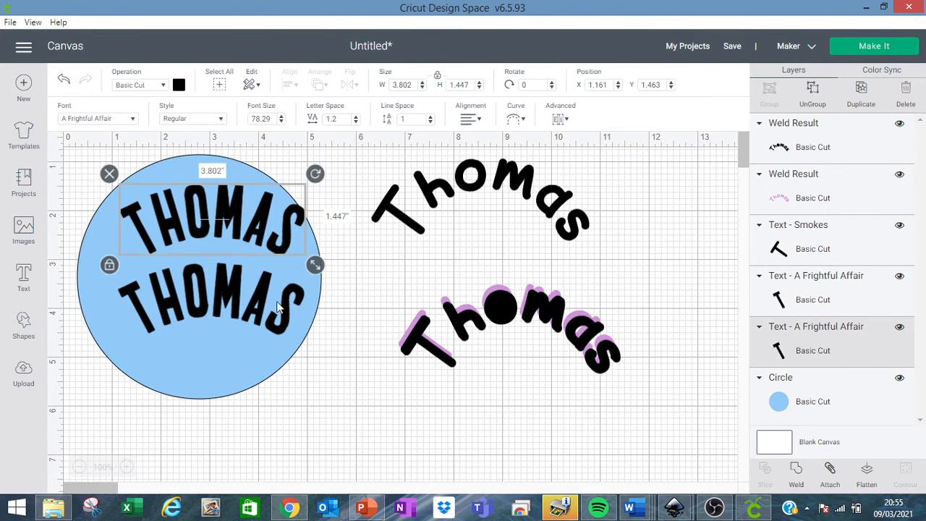
{"action": "left_click", "coordinate": [267, 311]}
{"action": "left_click_drag", "start_coordinate": [268, 311], "coordinate": [262, 319]}
{"action": "left_click_drag", "start_coordinate": [281, 230], "coordinate": [267, 240]}
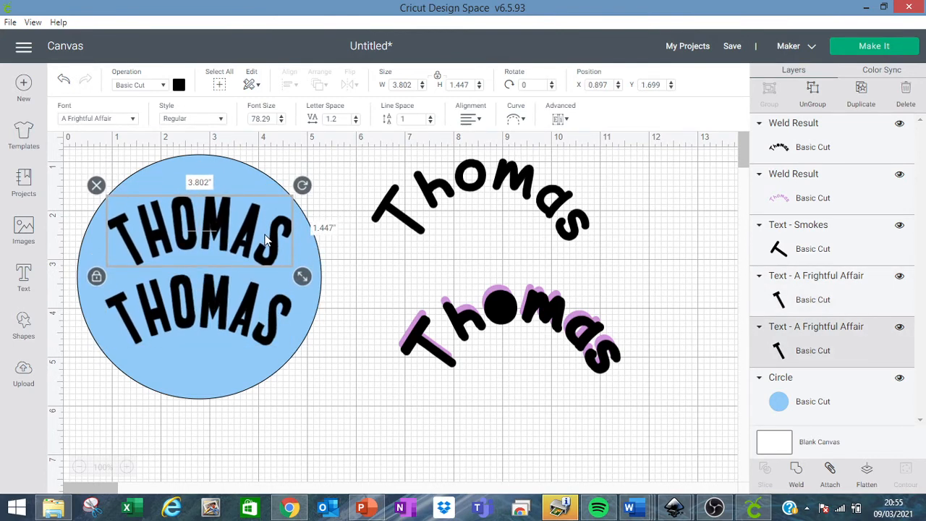
Move the three lowercase name versions away from the circle, placing purple at X 7.444, Y 1.302 and the welded black one at X 7.708, Y 2.093
{"action": "left_click", "coordinate": [533, 308]}
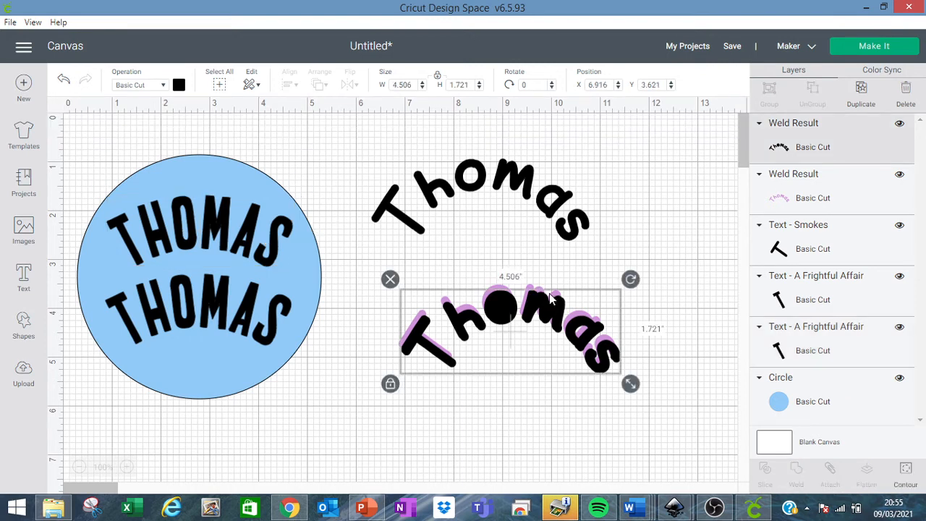
{"action": "left_click_drag", "start_coordinate": [551, 296], "coordinate": [511, 354]}
{"action": "left_click", "coordinate": [535, 292]}
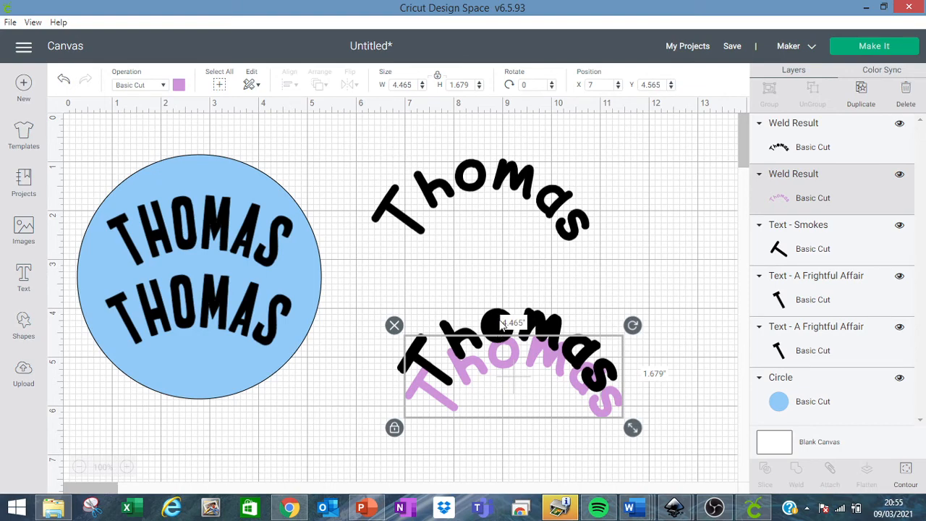
{"action": "left_click_drag", "start_coordinate": [614, 401], "coordinate": [592, 286]}
{"action": "left_click_drag", "start_coordinate": [570, 188], "coordinate": [624, 173]}
{"action": "left_click_drag", "start_coordinate": [569, 270], "coordinate": [604, 229]}
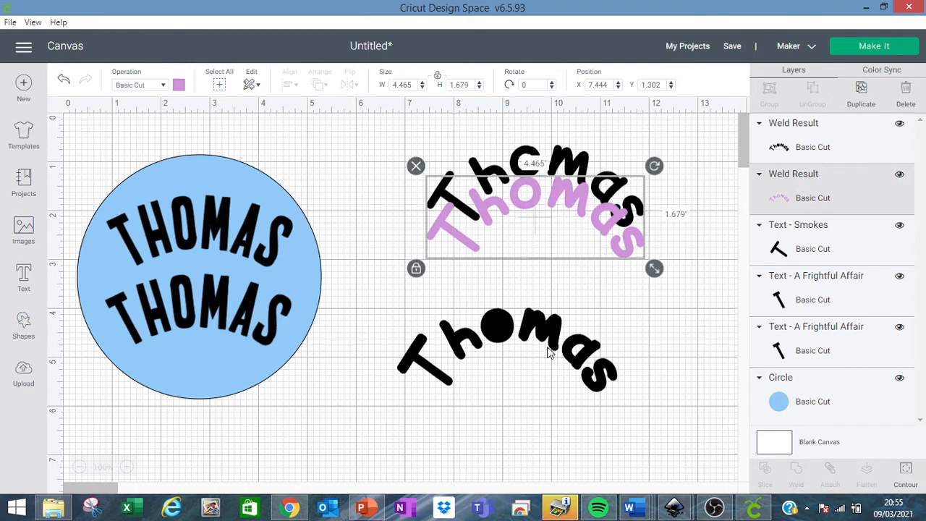
{"action": "left_click_drag", "start_coordinate": [536, 347], "coordinate": [576, 253]}
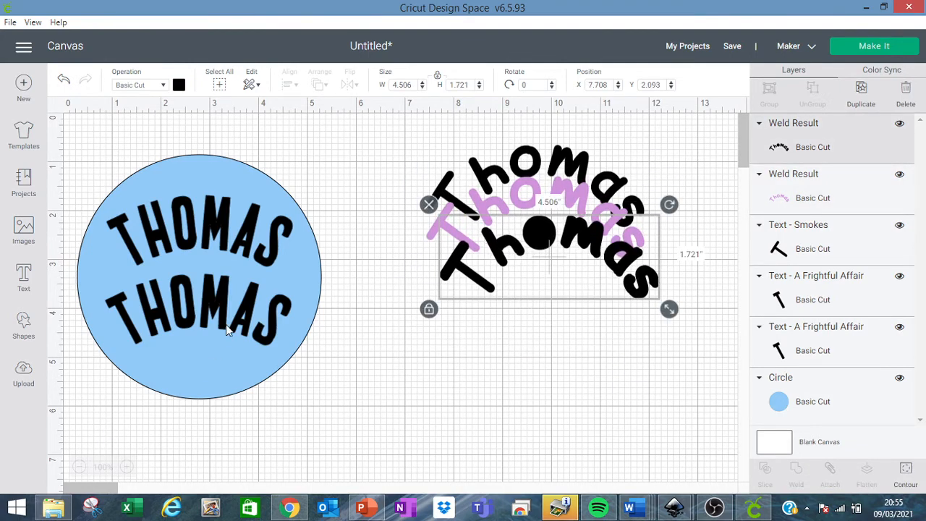
Try to add the text 4 to the design
{"action": "left_click", "coordinate": [23, 279]}
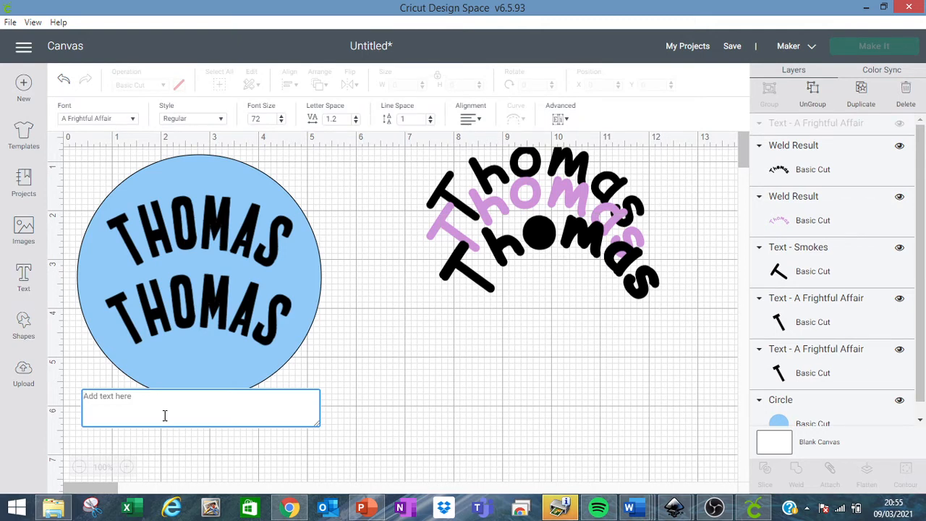
{"action": "type", "text": "4"}
{"action": "left_click", "coordinate": [87, 165]}
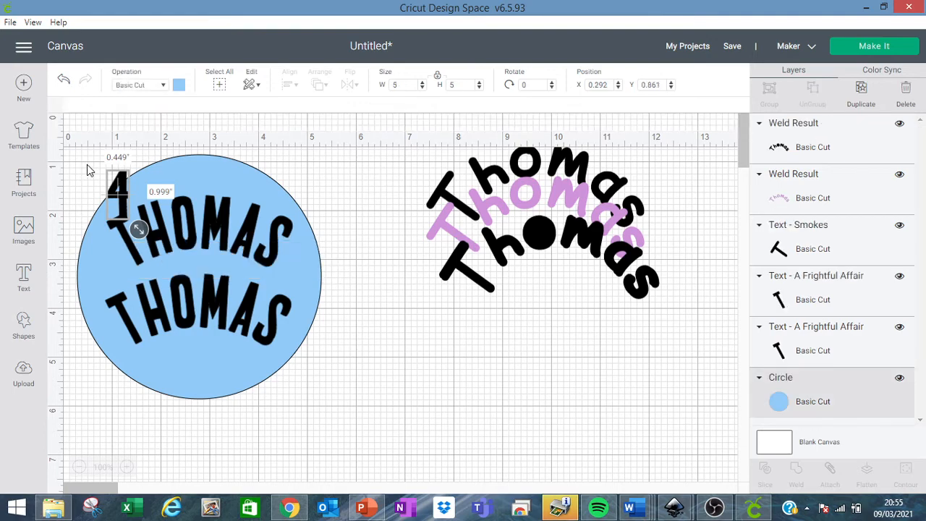
Move the blue circle to X 0.681, Y 0.806 and the upper capital-letter name onto it at X 1.258, Y 1.699
{"action": "left_click_drag", "start_coordinate": [195, 263], "coordinate": [165, 239]}
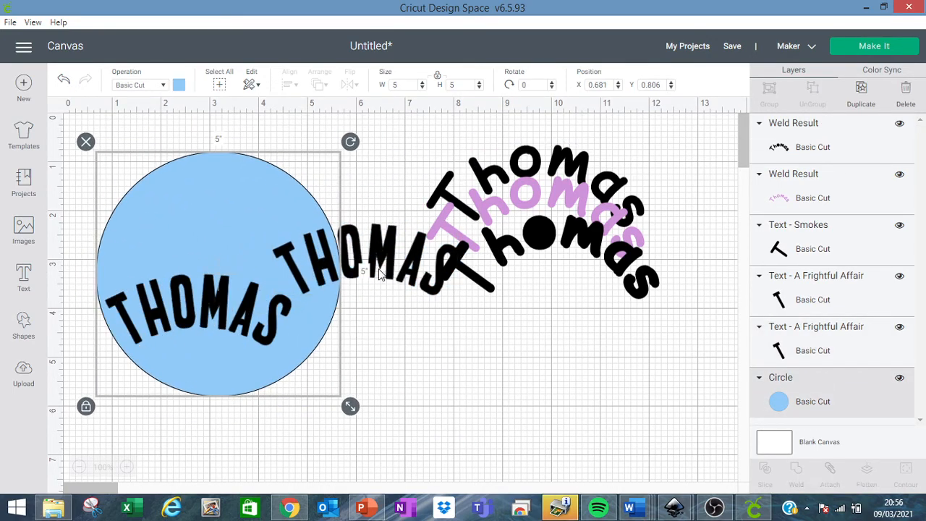
{"action": "left_click_drag", "start_coordinate": [384, 275], "coordinate": [258, 247]}
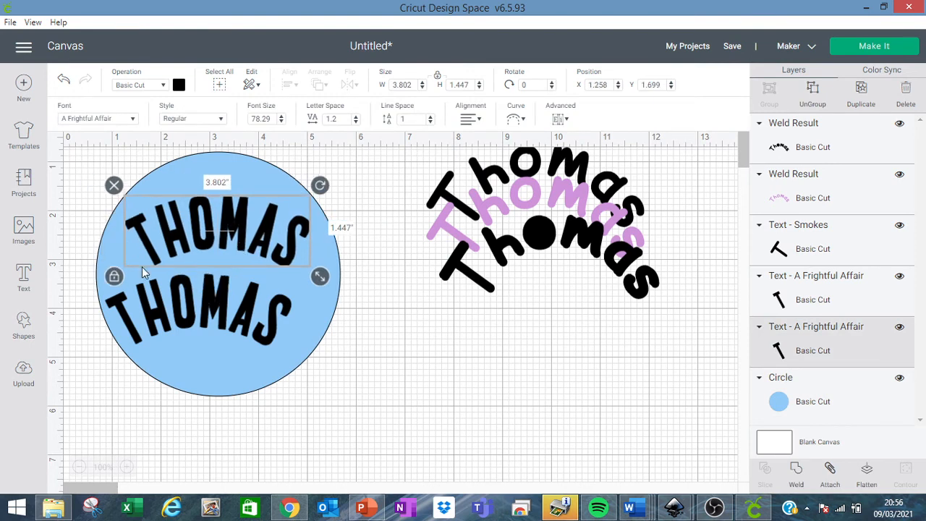
Add the text 4 and place it beside the blue circle at X 6.372, Y 2.933
{"action": "left_click", "coordinate": [29, 278]}
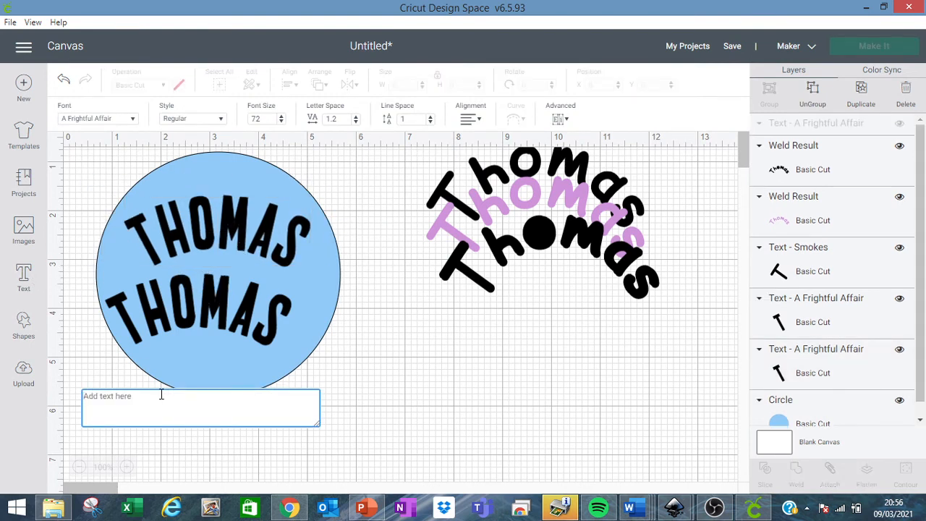
{"action": "type", "text": "4"}
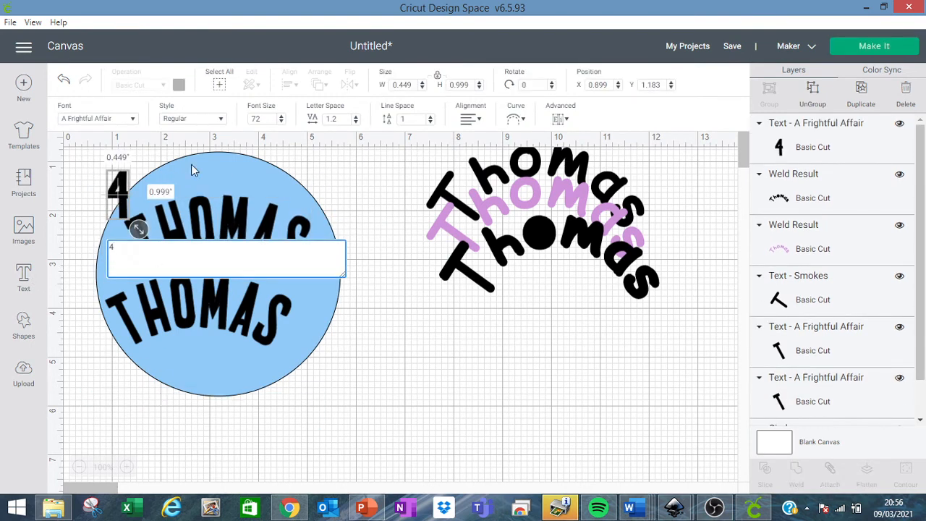
{"action": "left_click", "coordinate": [221, 119]}
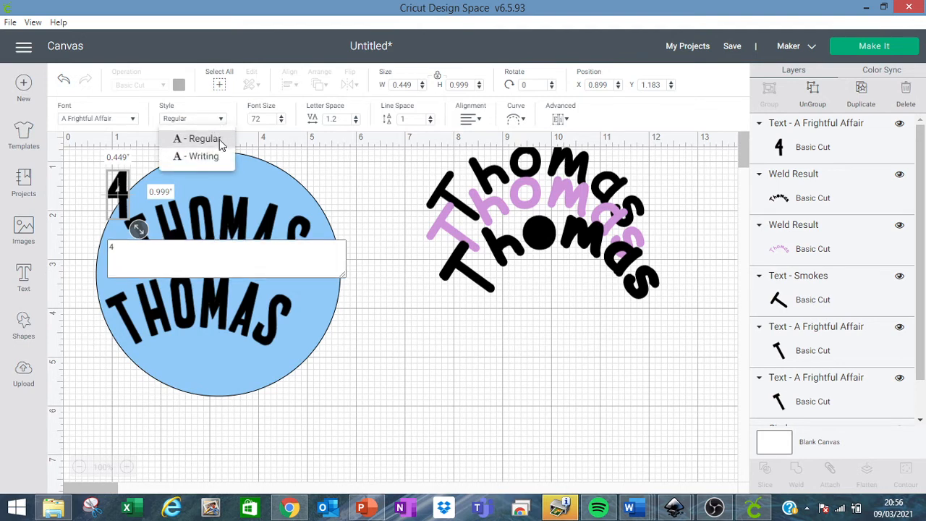
{"action": "left_click", "coordinate": [303, 190]}
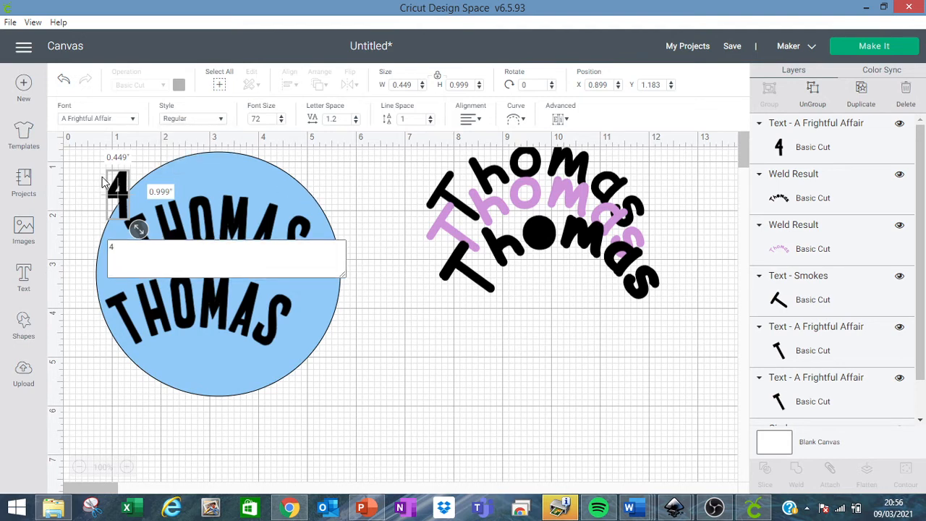
{"action": "left_click_drag", "start_coordinate": [128, 197], "coordinate": [394, 281]}
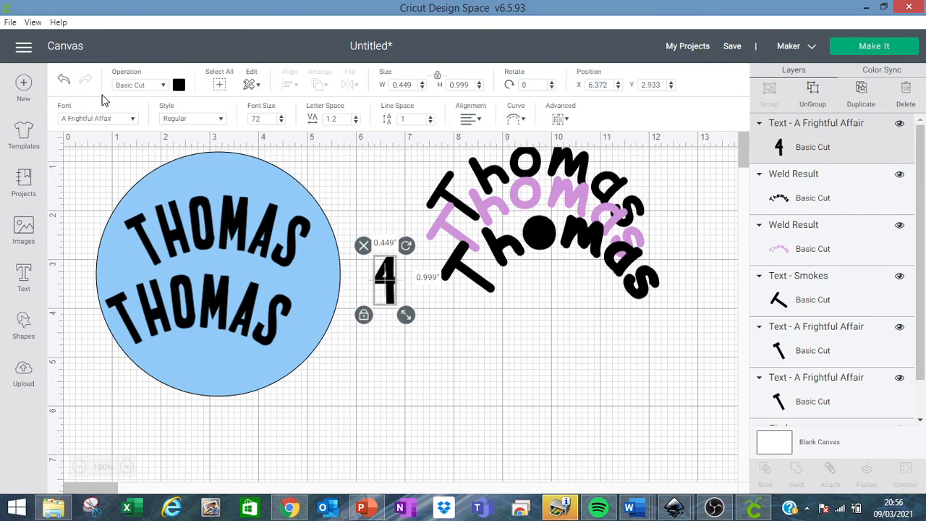
Try the Cricut font Avenida Com on the 4 and check which styles it offers
{"action": "left_click", "coordinate": [131, 121]}
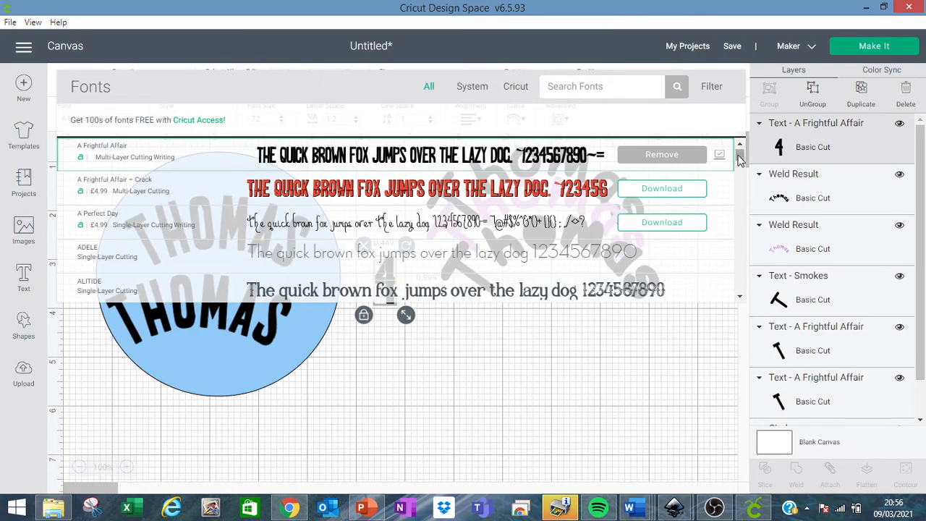
{"action": "left_click_drag", "start_coordinate": [739, 160], "coordinate": [739, 154]}
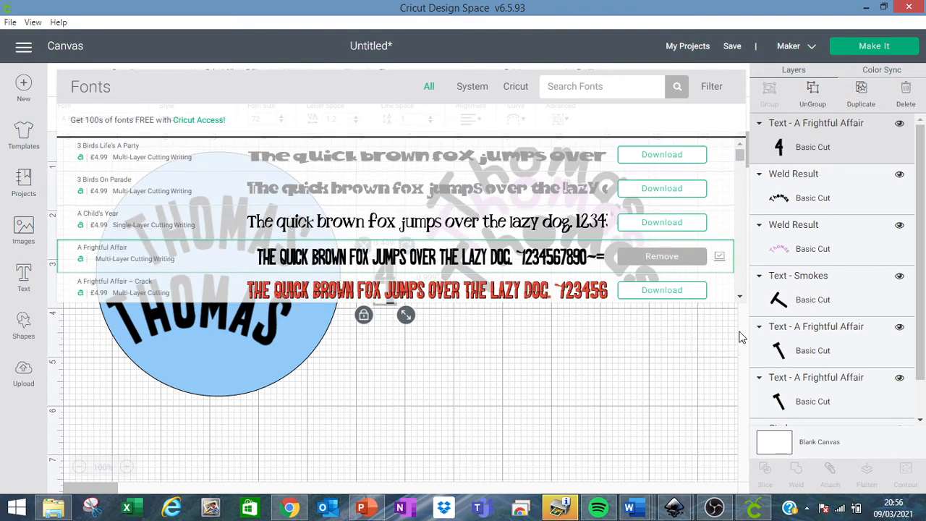
{"action": "scroll", "coordinate": [740, 302], "scroll_direction": "down", "scroll_amount": 5}
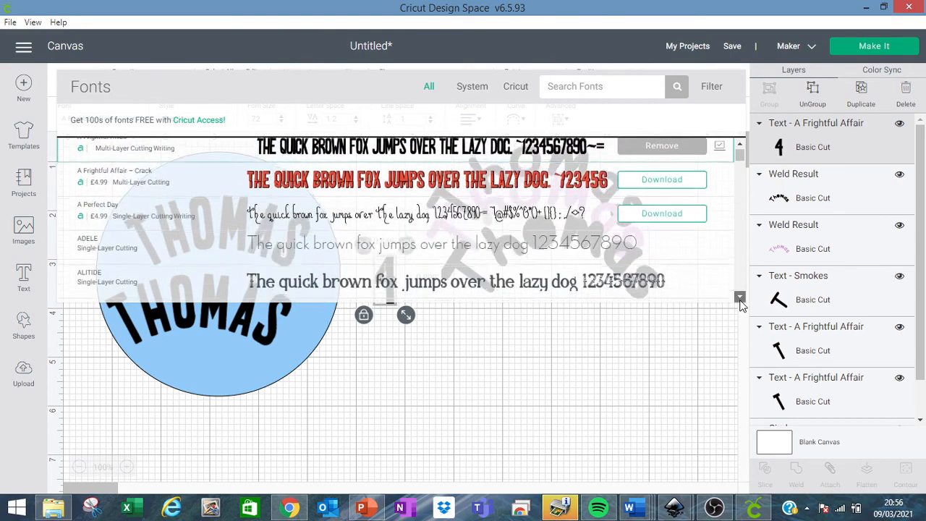
{"action": "scroll", "coordinate": [740, 303], "scroll_direction": "down", "scroll_amount": 2}
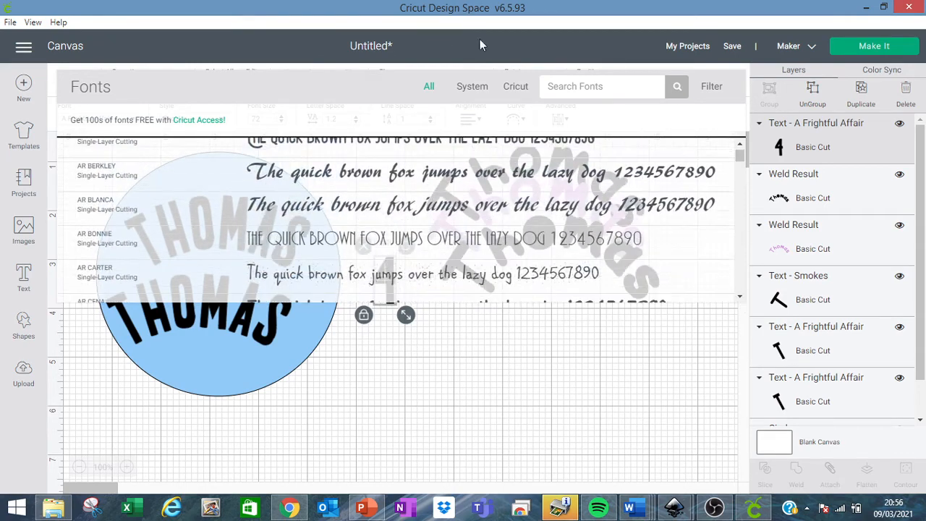
{"action": "left_click", "coordinate": [514, 88]}
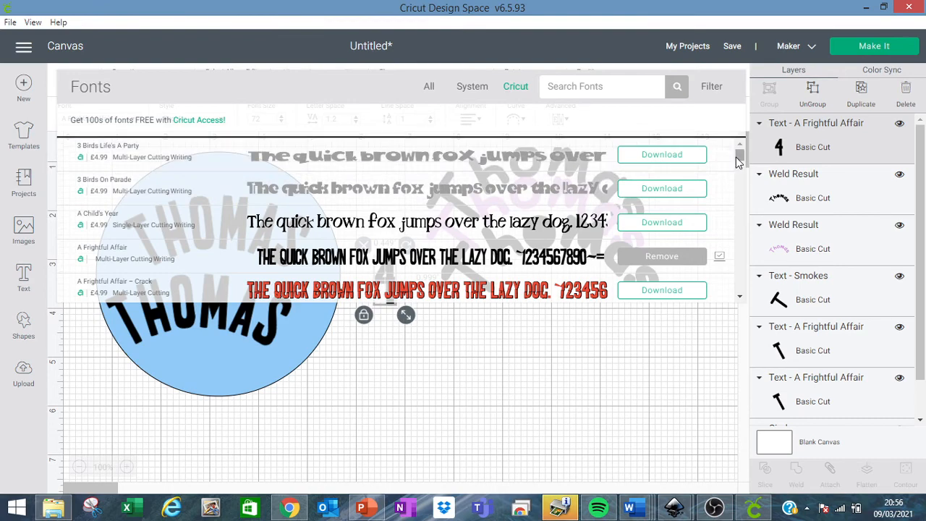
{"action": "left_click_drag", "start_coordinate": [738, 163], "coordinate": [739, 167]}
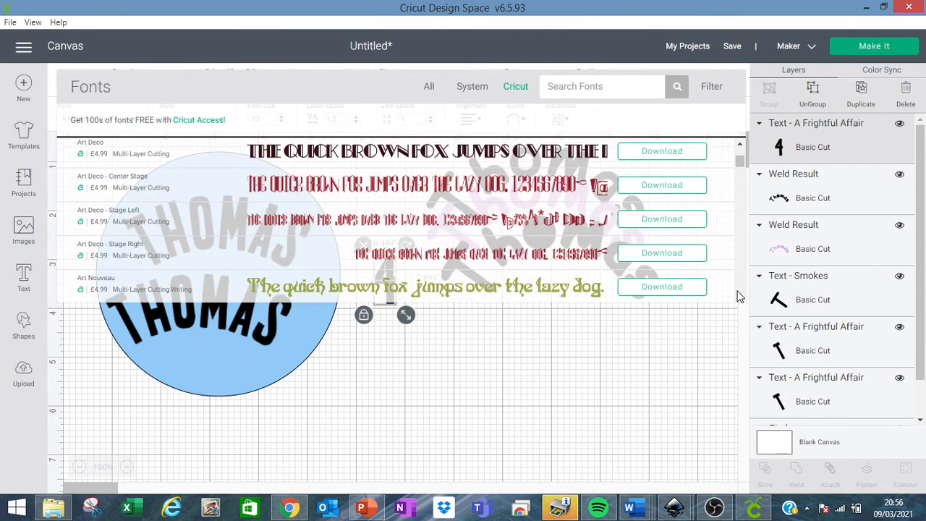
{"action": "scroll", "coordinate": [738, 297], "scroll_direction": "down", "scroll_amount": 5}
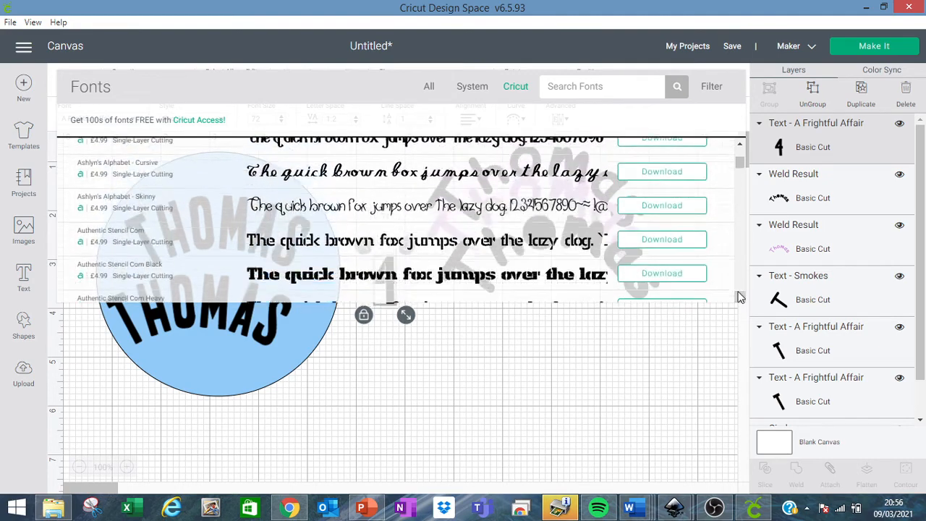
{"action": "scroll", "coordinate": [738, 297], "scroll_direction": "down", "scroll_amount": 3}
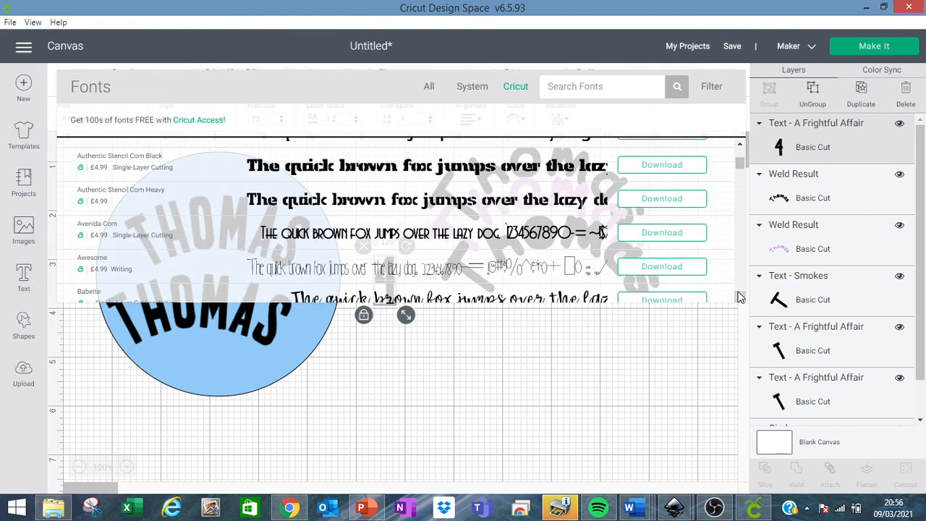
{"action": "scroll", "coordinate": [740, 296], "scroll_direction": "down", "scroll_amount": 1}
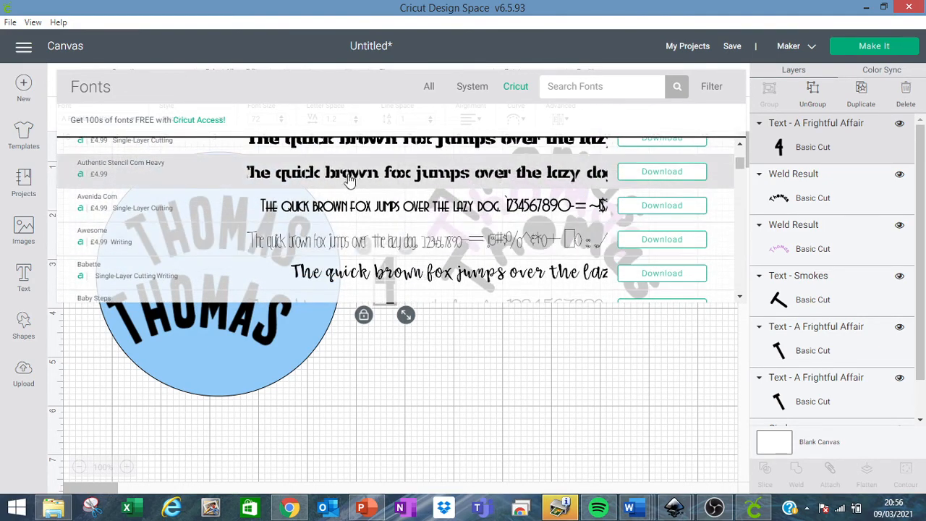
{"action": "left_click", "coordinate": [346, 204]}
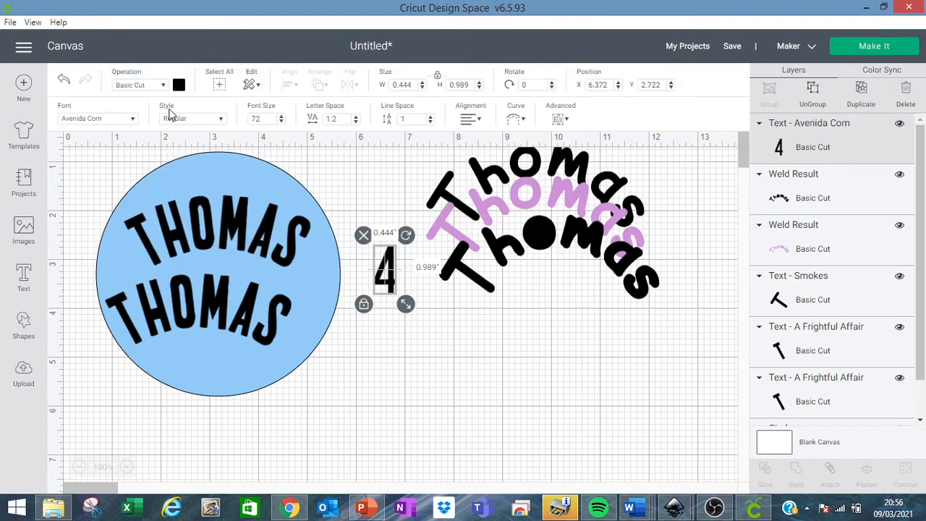
{"action": "left_click", "coordinate": [201, 125]}
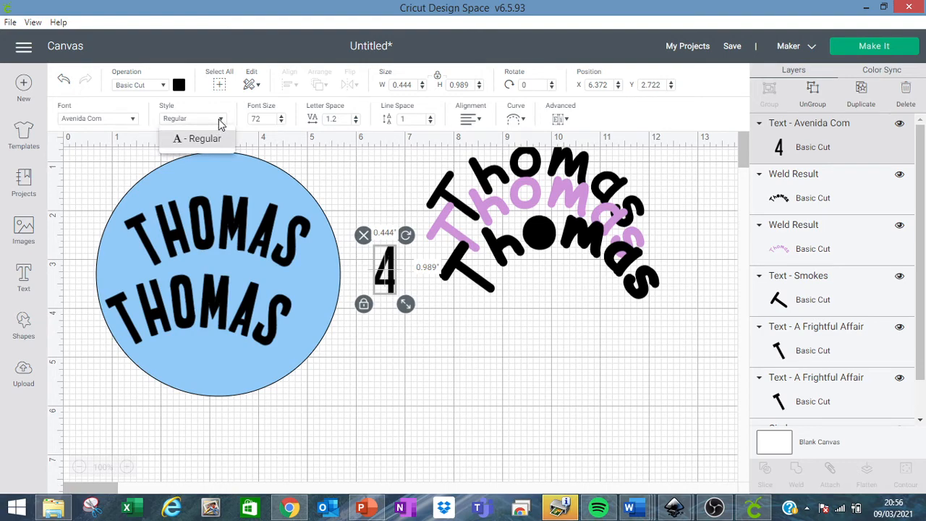
{"action": "left_click", "coordinate": [221, 123]}
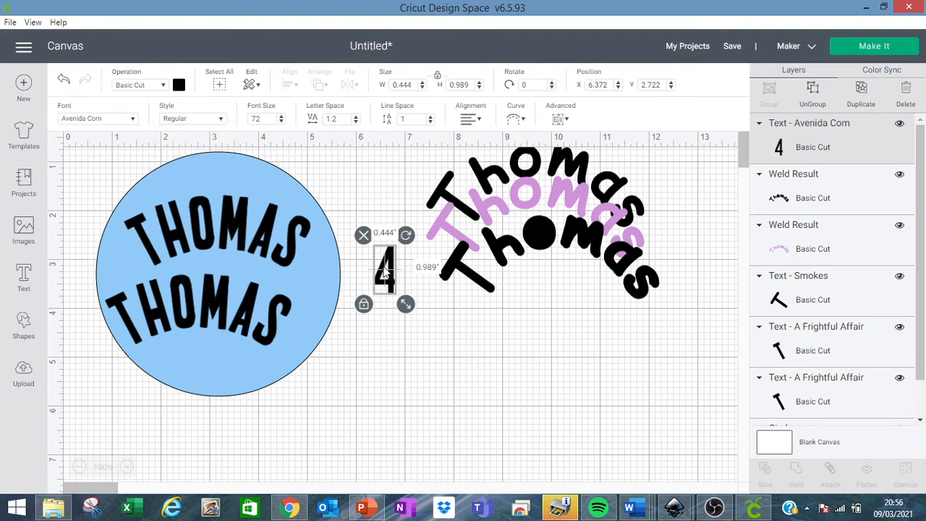
Try the multi-layer font 3 Birds Life's A Party on the 4
{"action": "left_click", "coordinate": [136, 121]}
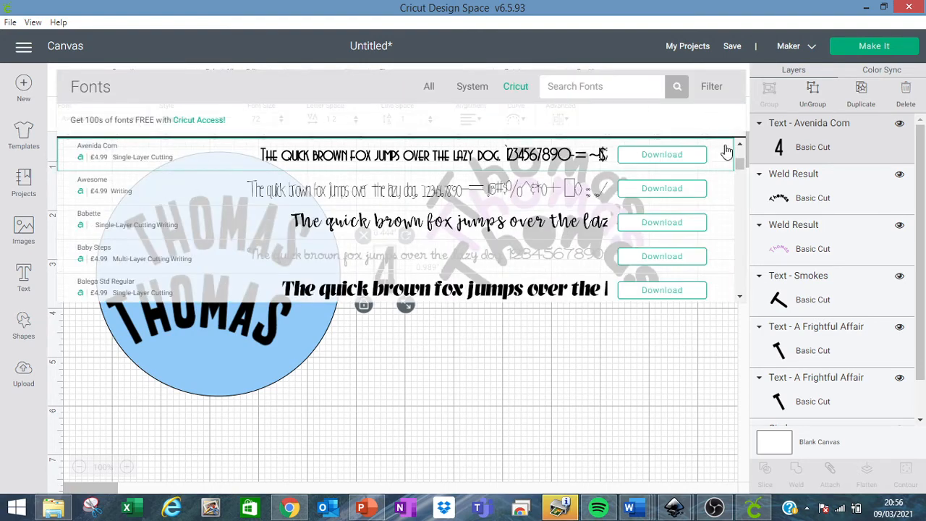
{"action": "left_click_drag", "start_coordinate": [741, 168], "coordinate": [744, 144]}
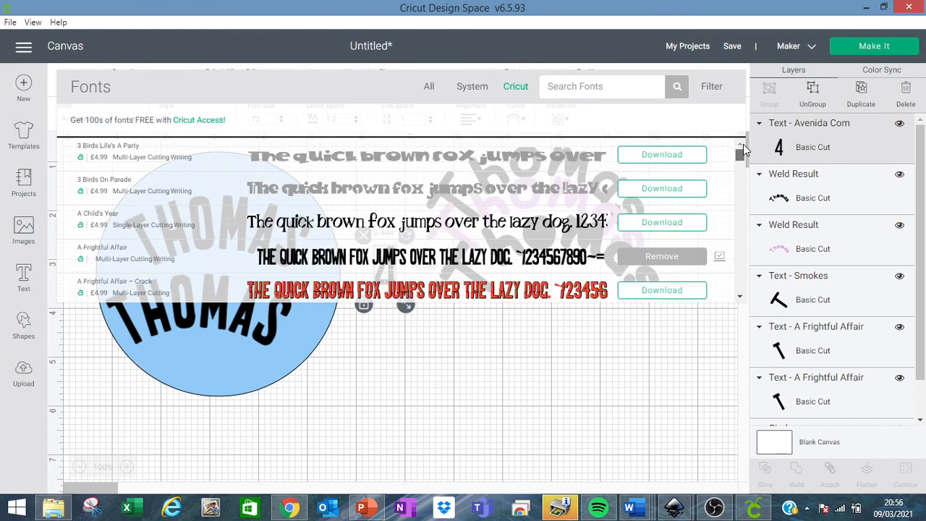
{"action": "left_click", "coordinate": [405, 160]}
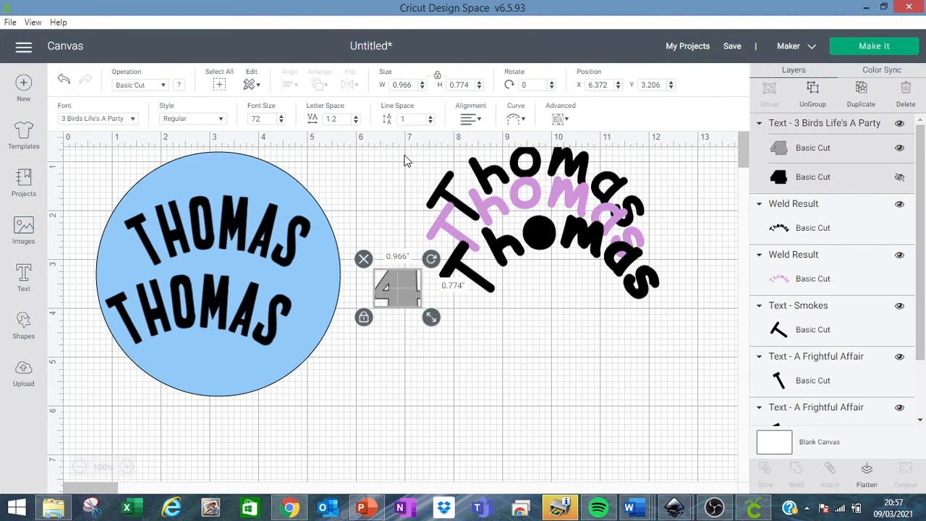
Move the 4 below the lowercase names, enlarge it to about 2.77 by 2.218 inches, and show its hidden black layer
{"action": "left_click_drag", "start_coordinate": [408, 295], "coordinate": [408, 335]}
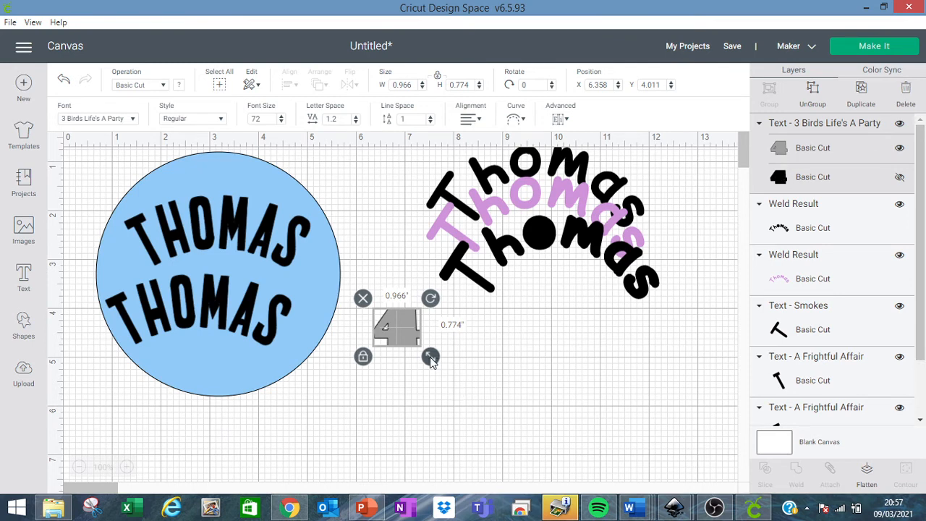
{"action": "mouse_move", "coordinate": [431, 356]}
{"action": "left_mouse_down"}
{"action": "mouse_move", "coordinate": [517, 428]}
{"action": "mouse_move", "coordinate": [429, 357]}
{"action": "left_mouse_up"}
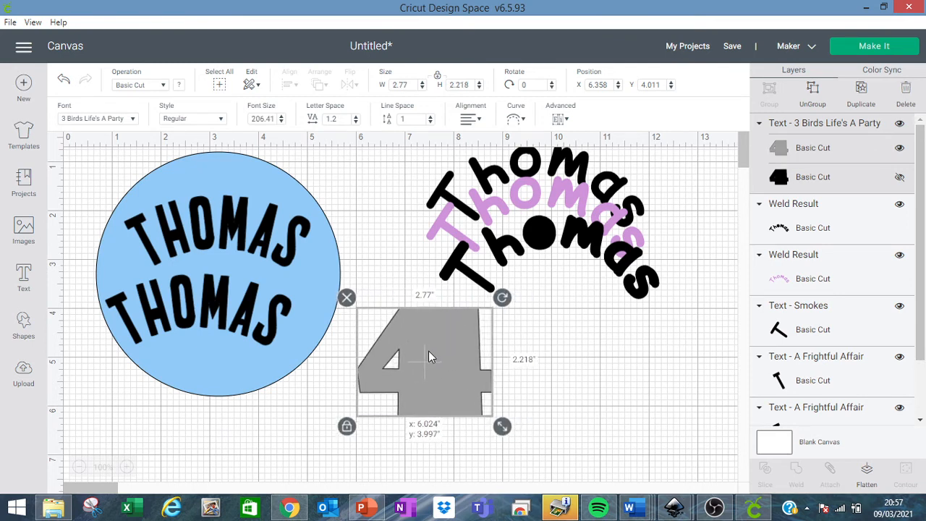
{"action": "left_click", "coordinate": [899, 177]}
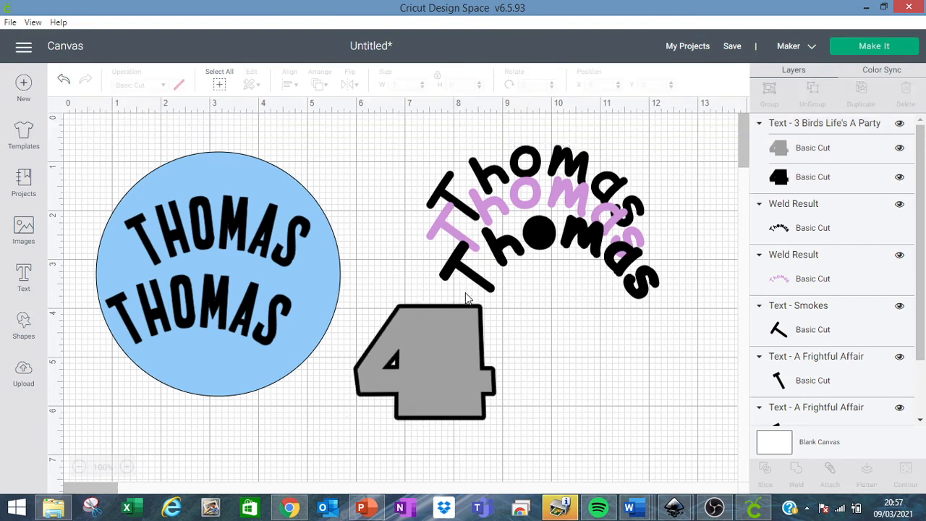
Delete the three overlapping lowercase name versions beside the circle
{"action": "left_click_drag", "start_coordinate": [571, 266], "coordinate": [568, 223]}
{"action": "left_click_drag", "start_coordinate": [395, 135], "coordinate": [674, 270]}
{"action": "key", "text": "Delete"}
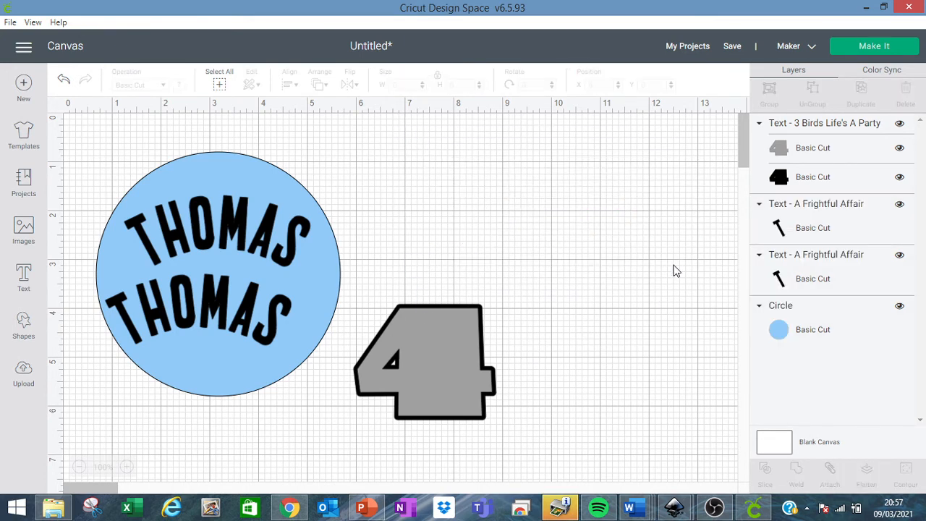
Move the layered 4 to X 7.482, Y 1.023 and set its font to 3 Birds On Parade
{"action": "left_click", "coordinate": [448, 354]}
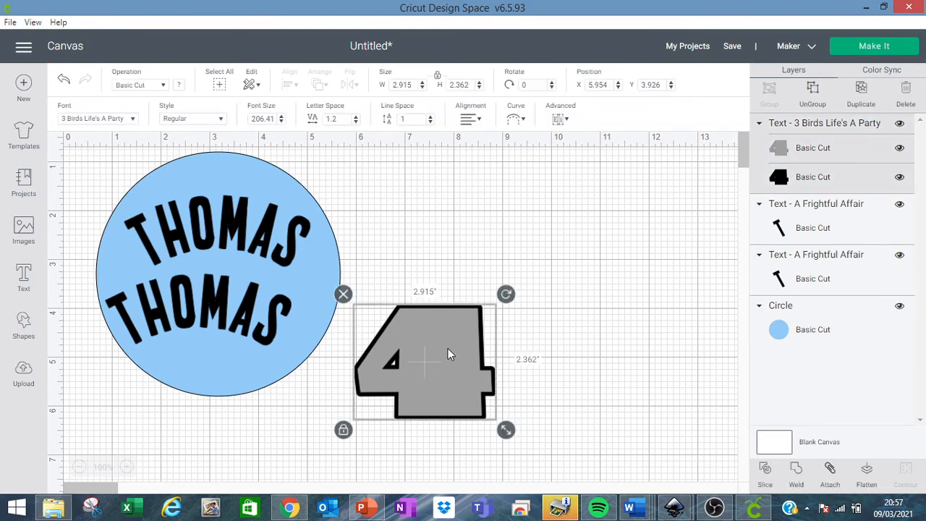
{"action": "left_click", "coordinate": [383, 254]}
{"action": "left_click_drag", "start_coordinate": [366, 266], "coordinate": [522, 442]}
{"action": "left_click_drag", "start_coordinate": [468, 377], "coordinate": [536, 246]}
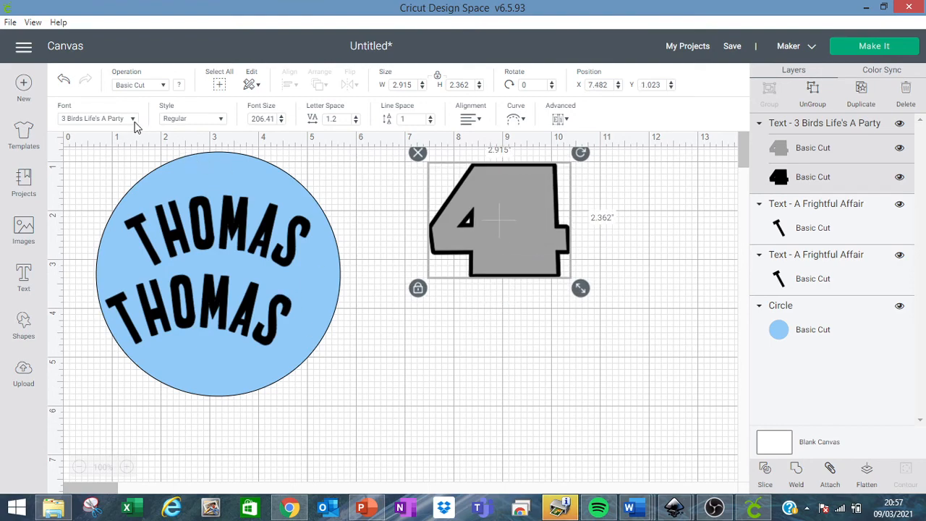
{"action": "left_click", "coordinate": [132, 120]}
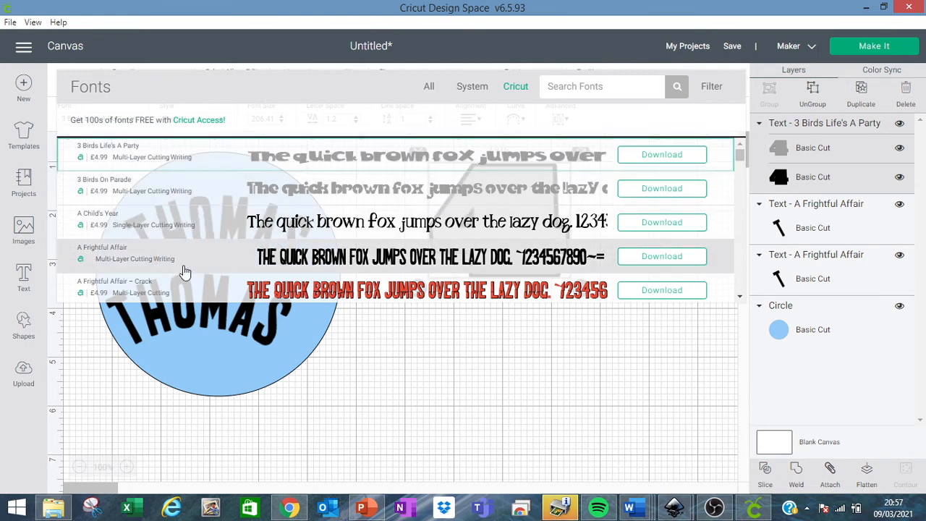
{"action": "left_click", "coordinate": [343, 190]}
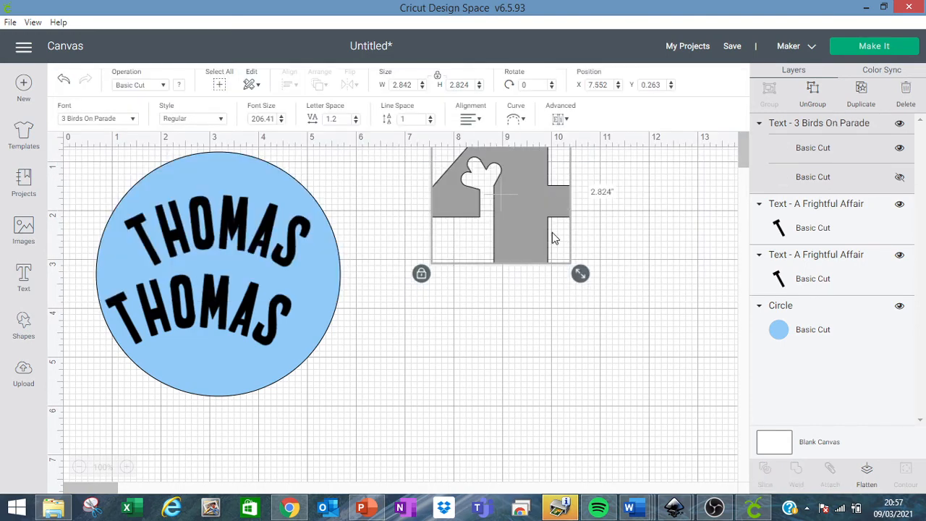
Reposition the 4 at X 7.247, Y 1.985 and show its hidden black outline layer
{"action": "left_click_drag", "start_coordinate": [532, 220], "coordinate": [517, 305]}
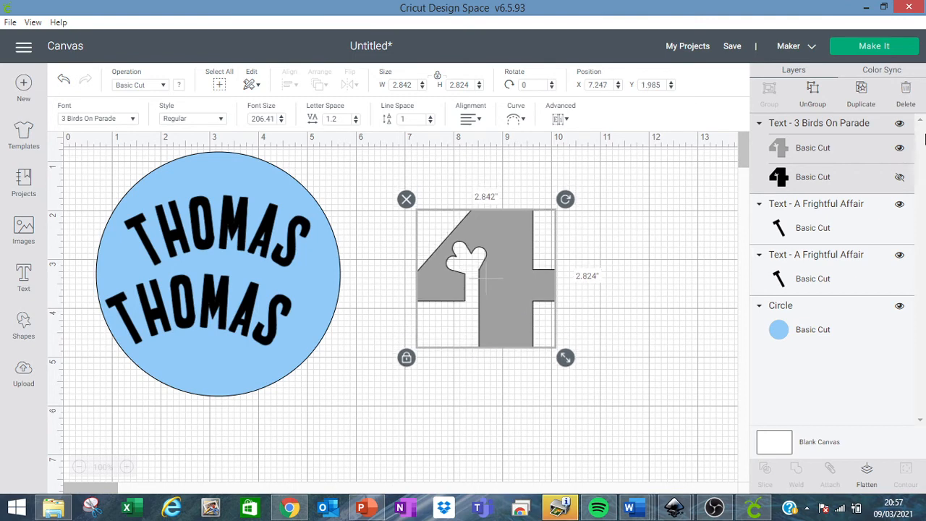
{"action": "left_click", "coordinate": [899, 177]}
{"action": "left_click", "coordinate": [569, 274]}
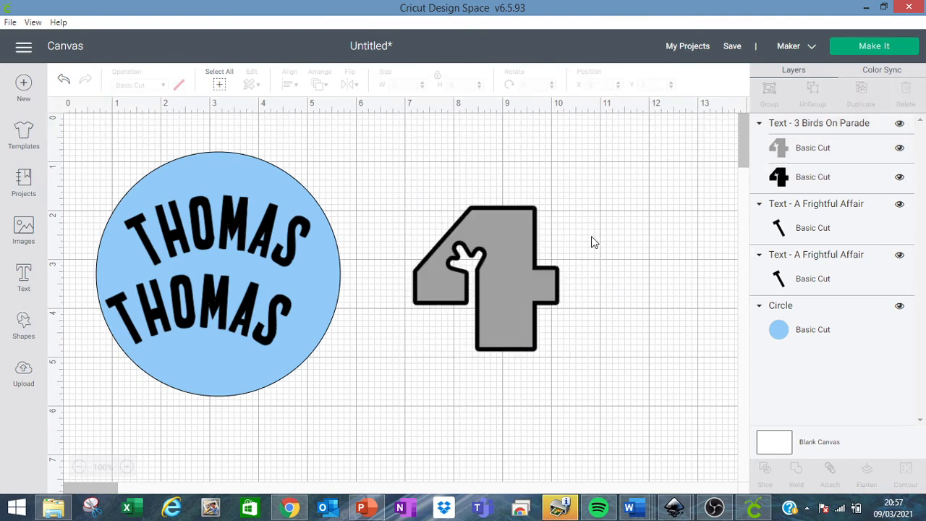
Space the two capital-letter names apart on the circle and set the upper one's font to 3 Birds On Parade
{"action": "left_click_drag", "start_coordinate": [226, 243], "coordinate": [249, 317]}
{"action": "left_click_drag", "start_coordinate": [233, 266], "coordinate": [233, 230]}
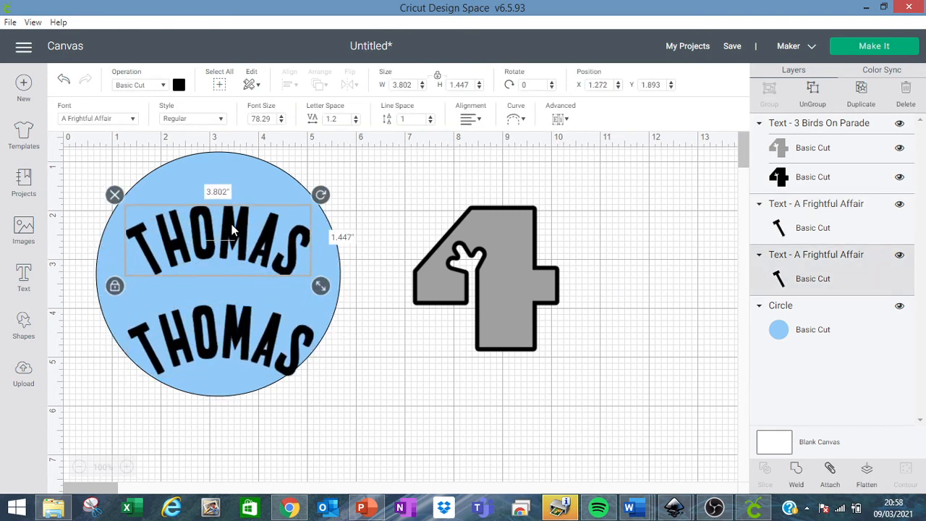
{"action": "left_click", "coordinate": [132, 121]}
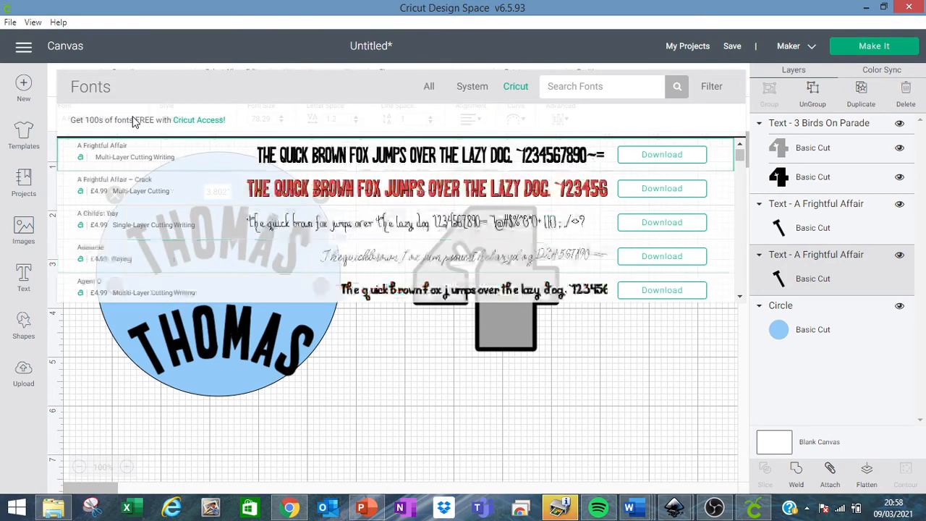
{"action": "left_click_drag", "start_coordinate": [743, 161], "coordinate": [739, 148]}
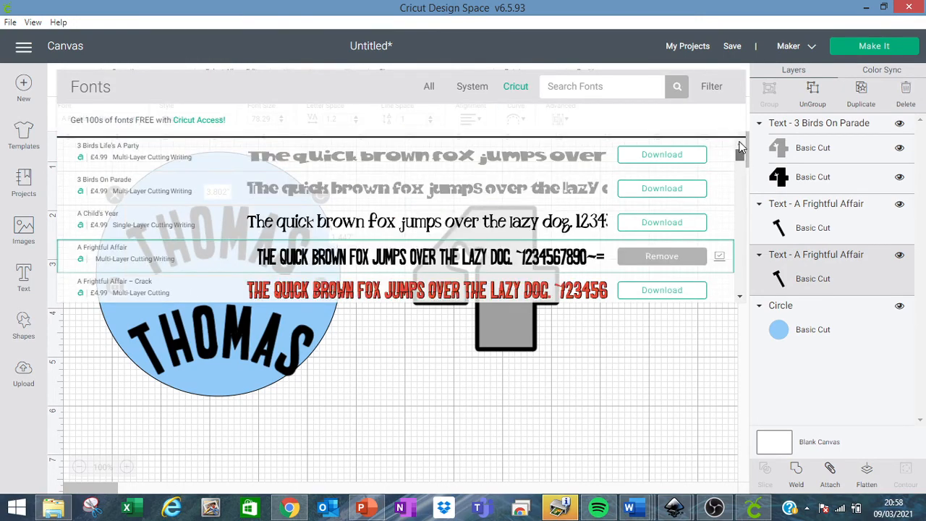
{"action": "left_click", "coordinate": [340, 188]}
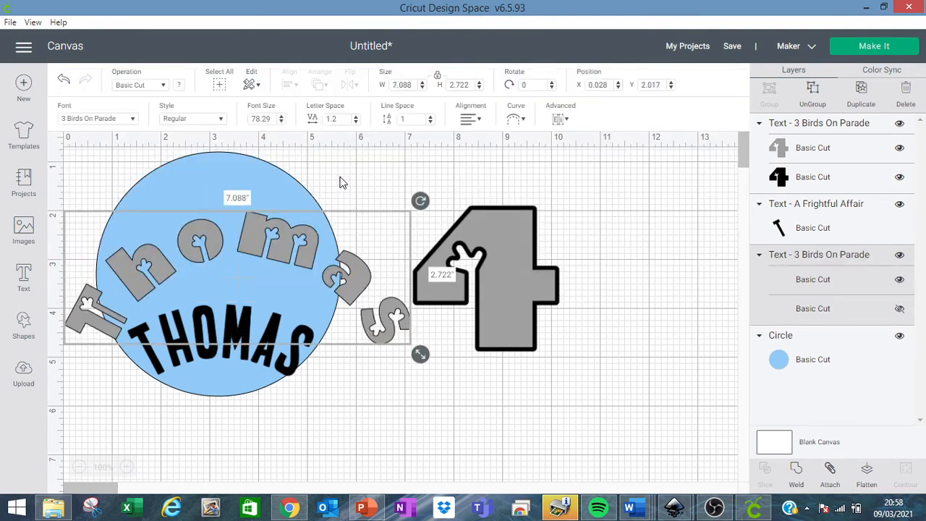
Move the 3 Birds On Parade name higher over the circle and delete the capital-letter name beneath it
{"action": "left_click_drag", "start_coordinate": [329, 277], "coordinate": [323, 237]}
{"action": "left_click_drag", "start_coordinate": [279, 366], "coordinate": [406, 427]}
{"action": "left_click", "coordinate": [246, 356]}
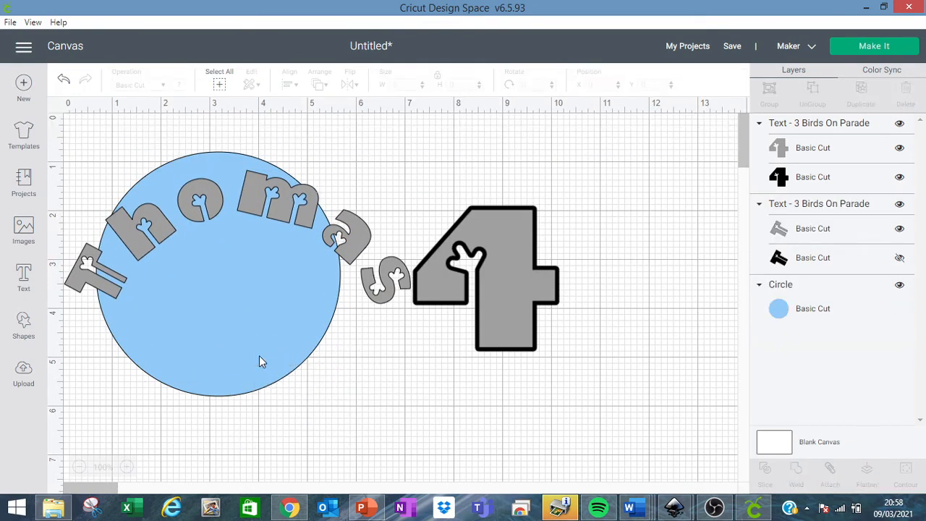
Shrink the curved name to 5.424 wide by 2.083 high and move it to X 0.931, Y 2.142 over the circle
{"action": "left_click", "coordinate": [390, 289]}
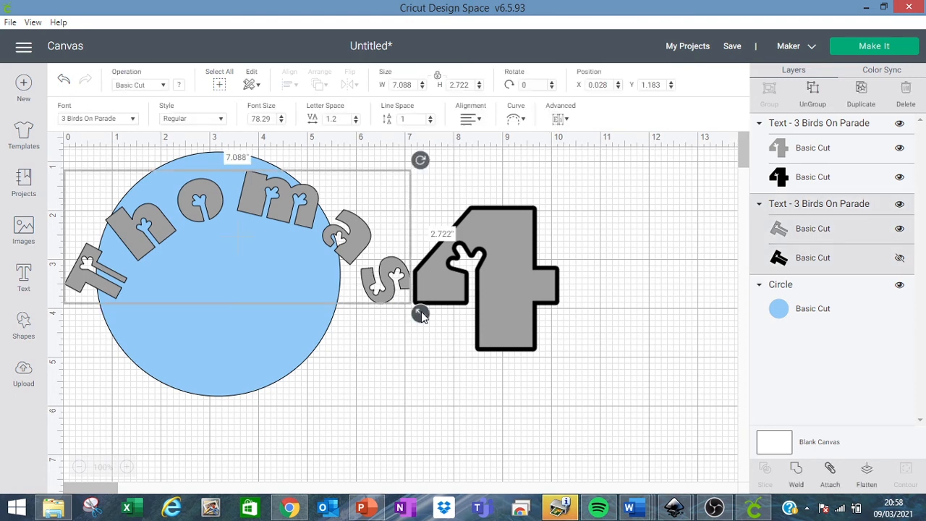
{"action": "left_click_drag", "start_coordinate": [423, 317], "coordinate": [320, 286]}
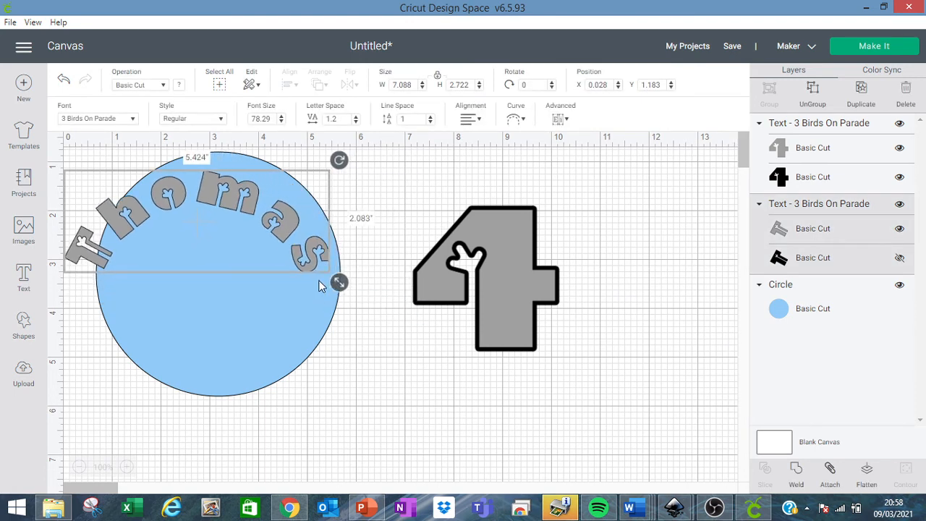
{"action": "left_click_drag", "start_coordinate": [296, 241], "coordinate": [340, 287]}
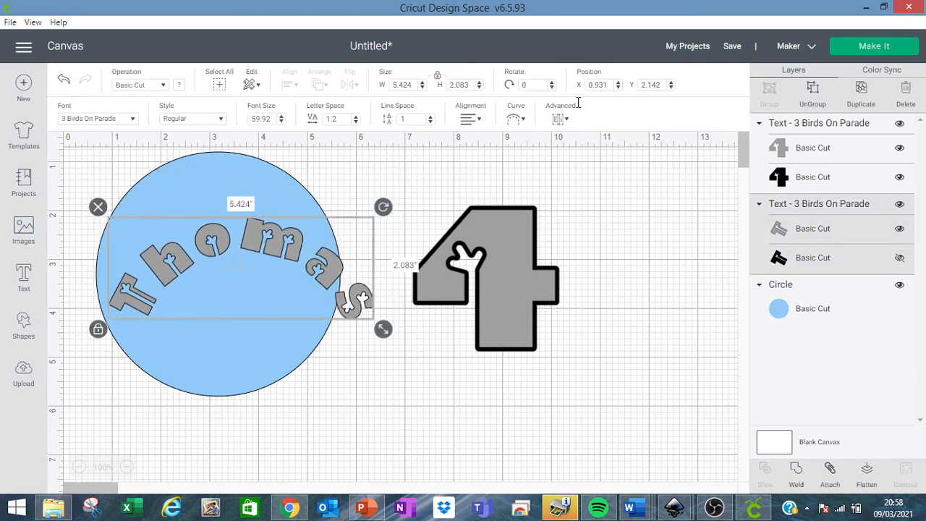
Adjust the name's curve, resize it to 4.315 by 1.512, and fit it inside the circle's upper edge at X 1.03, Y 1.327
{"action": "left_click", "coordinate": [515, 121]}
{"action": "mouse_move", "coordinate": [540, 161]}
{"action": "left_mouse_down"}
{"action": "mouse_move", "coordinate": [468, 167]}
{"action": "mouse_move", "coordinate": [521, 163]}
{"action": "mouse_move", "coordinate": [535, 174]}
{"action": "left_mouse_up"}
{"action": "left_click_drag", "start_coordinate": [362, 307], "coordinate": [323, 235]}
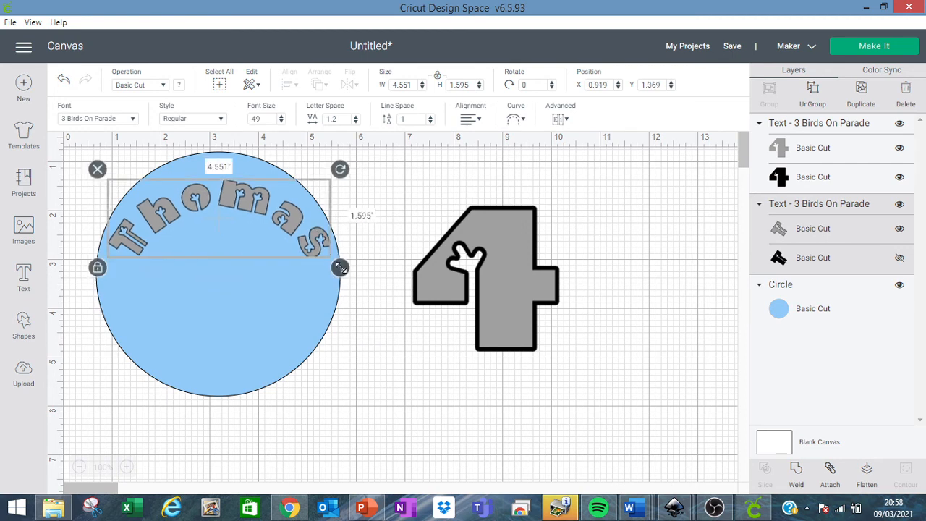
{"action": "left_click_drag", "start_coordinate": [342, 271], "coordinate": [302, 242]}
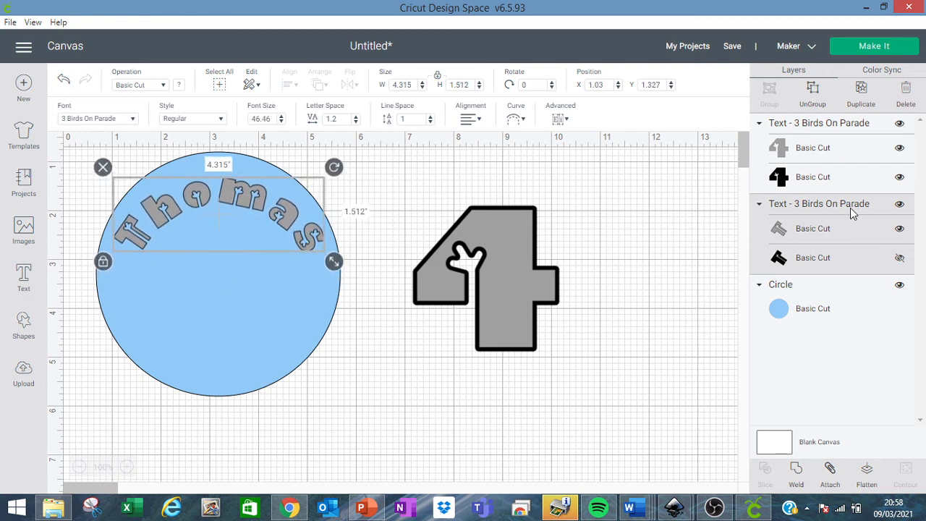
Show the hidden black outline layer of the curved name
{"action": "left_click", "coordinate": [795, 179]}
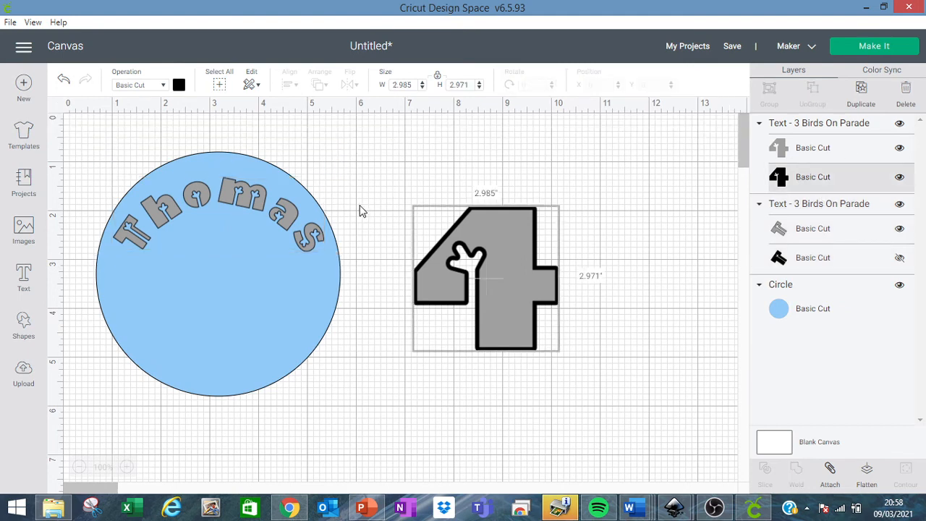
{"action": "left_click", "coordinate": [312, 230]}
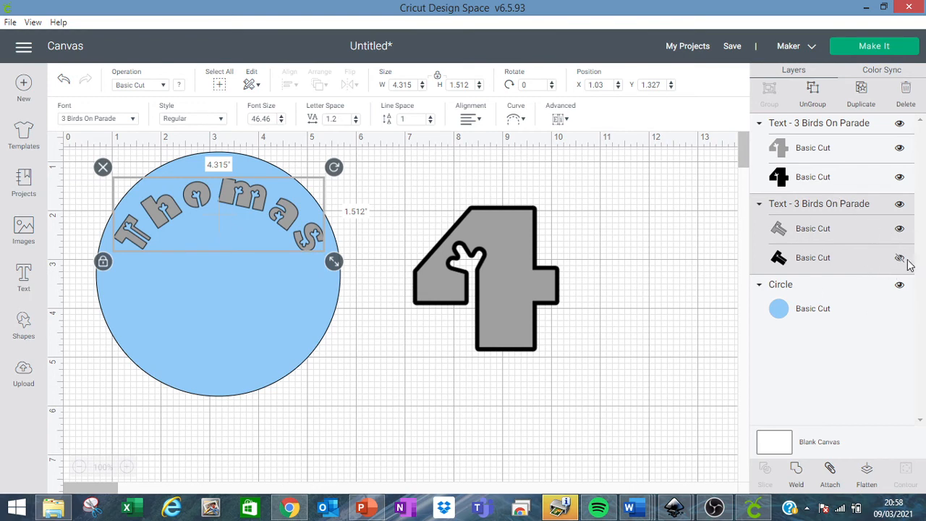
{"action": "left_click", "coordinate": [434, 178]}
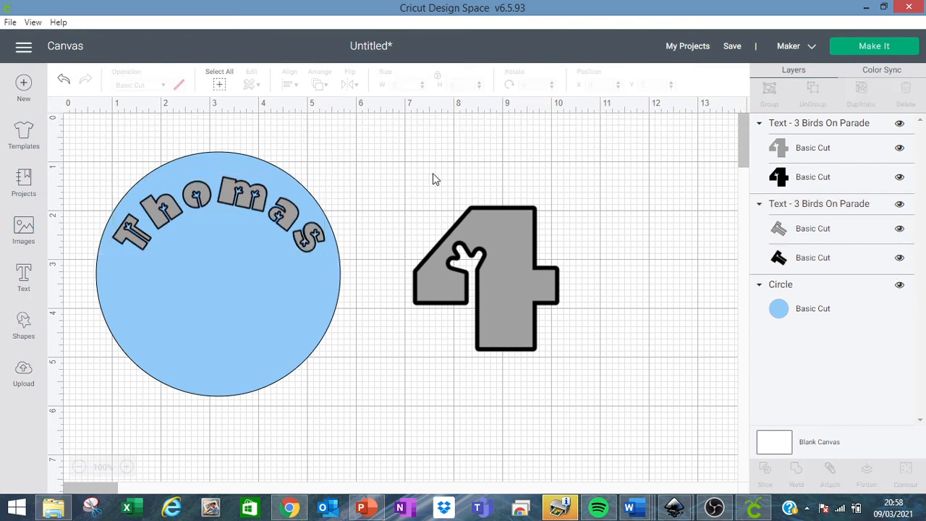
Recolour the name's outline layer from the material colours to dark navy blue
{"action": "left_click", "coordinate": [782, 265]}
{"action": "left_click", "coordinate": [178, 87]}
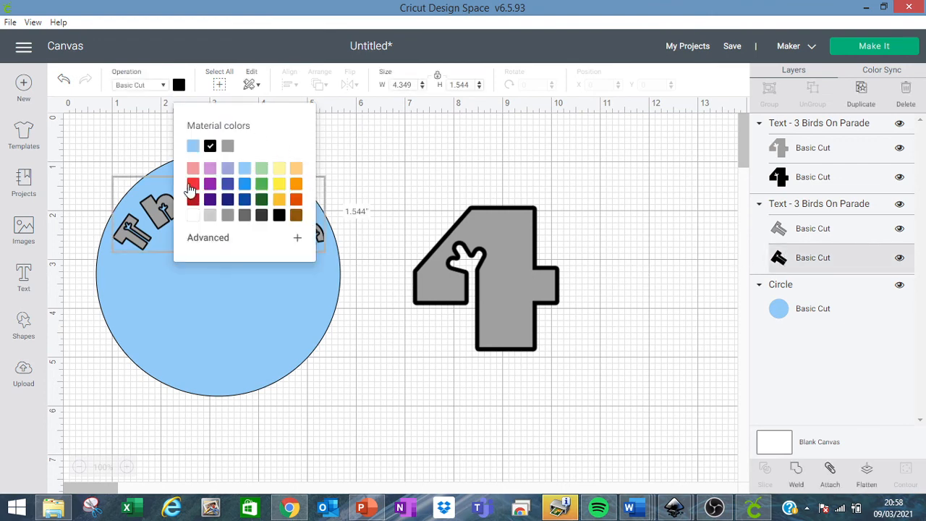
{"action": "left_click", "coordinate": [226, 201]}
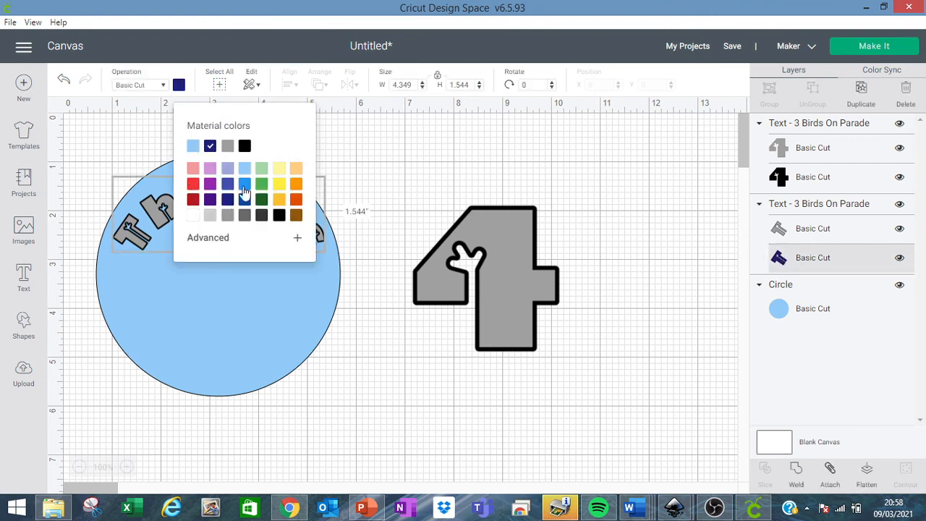
{"action": "left_click", "coordinate": [245, 199]}
{"action": "left_click", "coordinate": [226, 202]}
{"action": "left_click", "coordinate": [383, 179]}
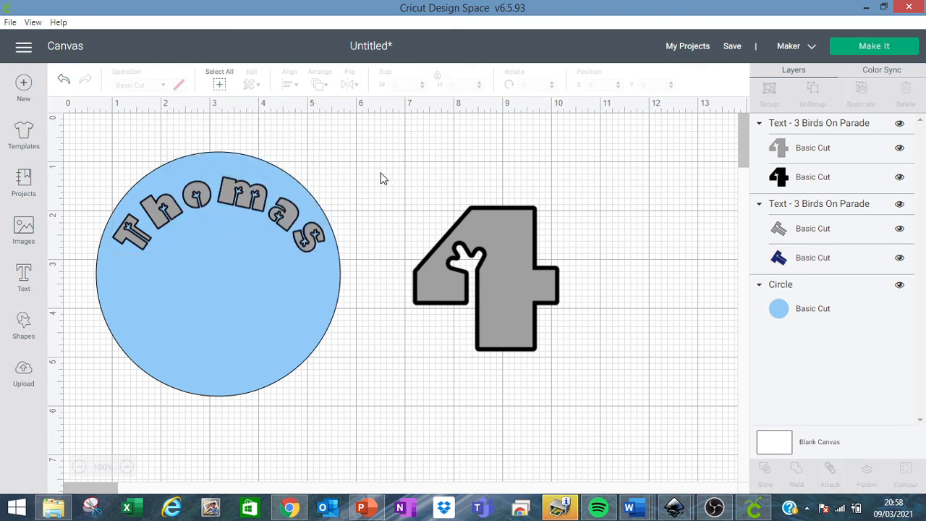
Ungroup the curved name into separate grey letter and navy outline layers, keeping the grey letters aligned over the outline
{"action": "left_click", "coordinate": [245, 195]}
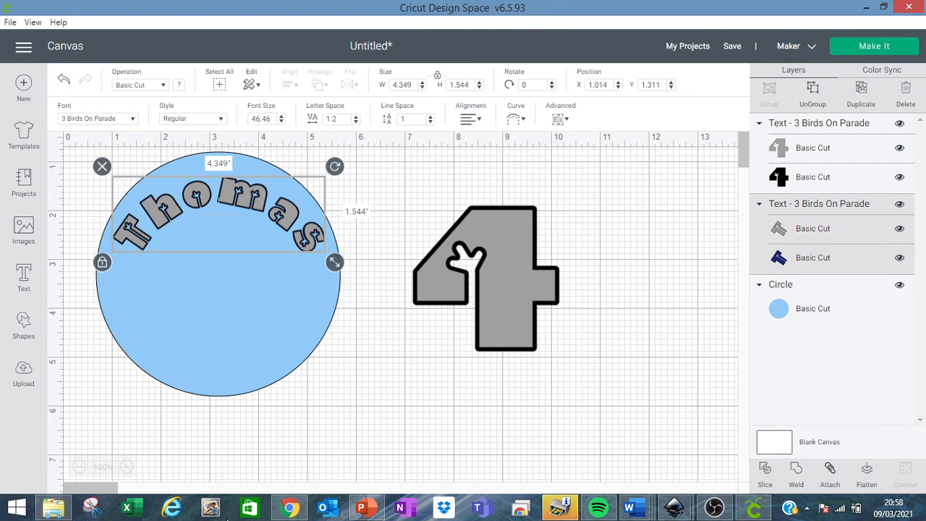
{"action": "left_click", "coordinate": [127, 467]}
{"action": "left_click", "coordinate": [127, 466]}
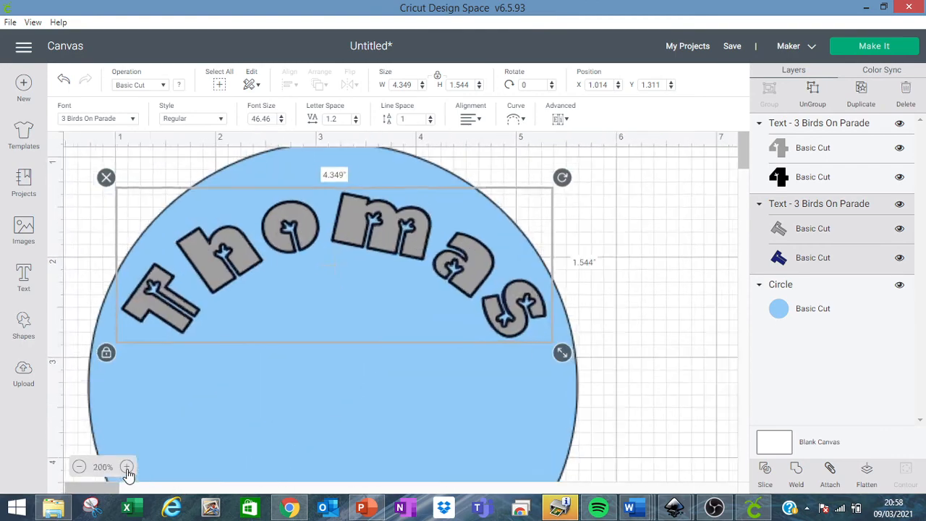
{"action": "left_click", "coordinate": [600, 200]}
{"action": "left_click", "coordinate": [400, 231]}
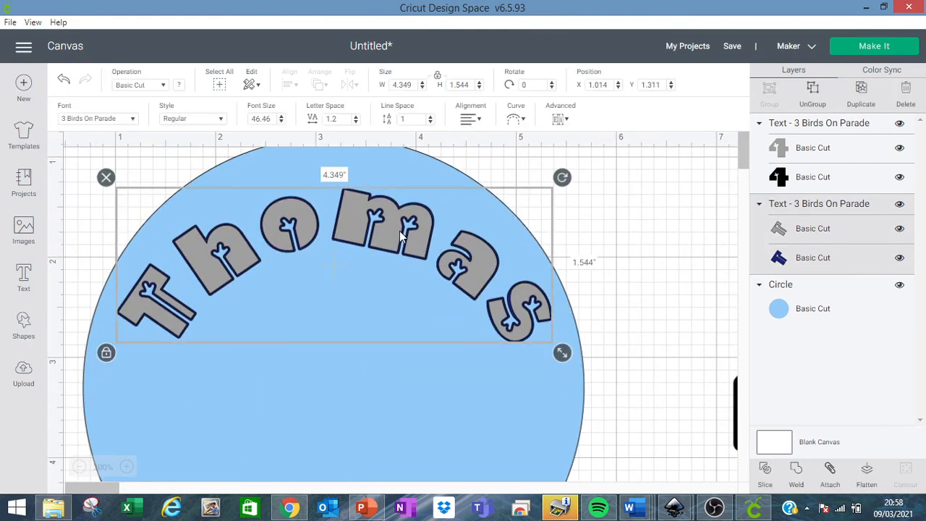
{"action": "left_click", "coordinate": [815, 101]}
{"action": "left_click_drag", "start_coordinate": [412, 206], "coordinate": [404, 232]}
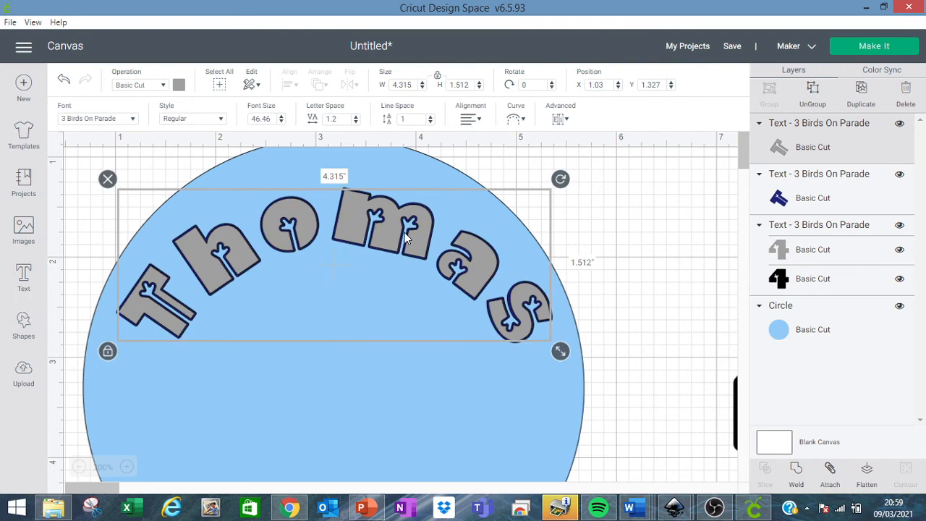
Resize the layered 4 to 2.588 by 2.575 and place it on the circle beneath the name at X 1.703, Y 2.565
{"action": "left_click", "coordinate": [80, 467]}
{"action": "left_click", "coordinate": [80, 467]}
{"action": "left_click", "coordinate": [80, 467]}
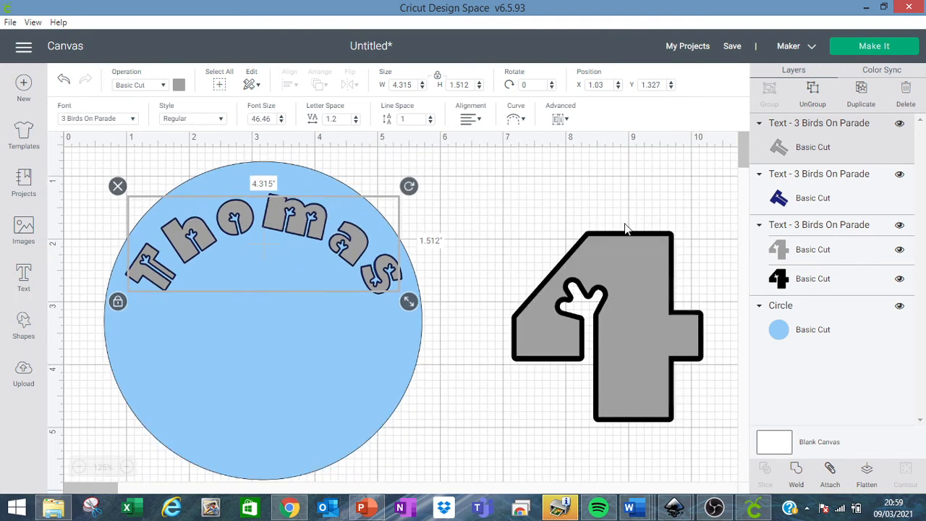
{"action": "left_click", "coordinate": [744, 153]}
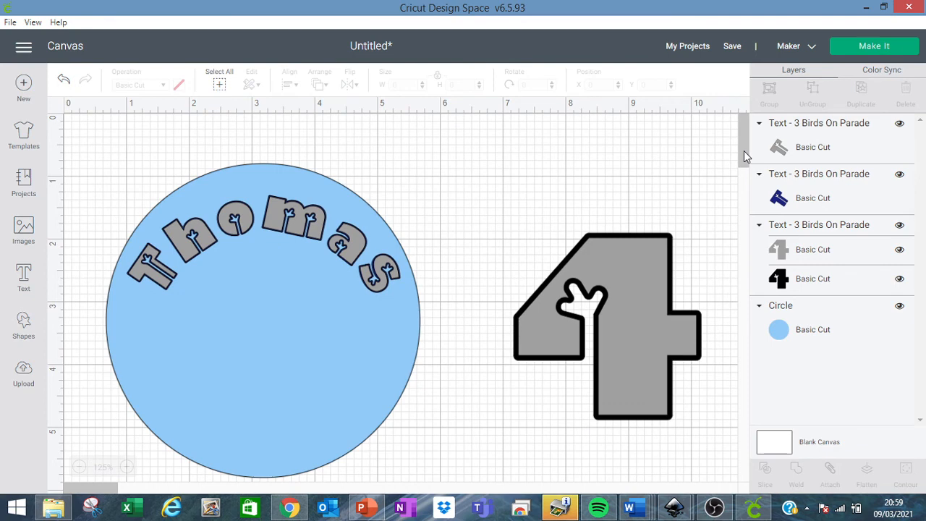
{"action": "left_click", "coordinate": [284, 223]}
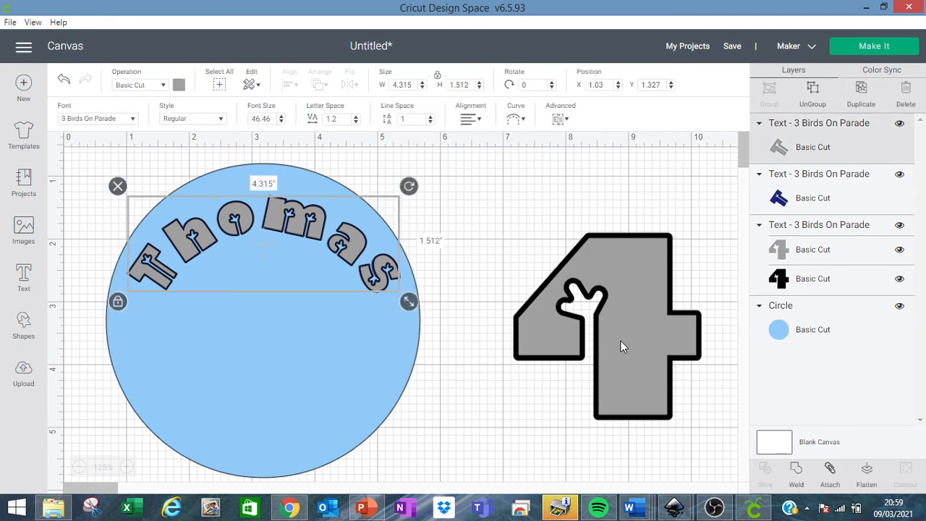
{"action": "left_click_drag", "start_coordinate": [665, 344], "coordinate": [611, 317]}
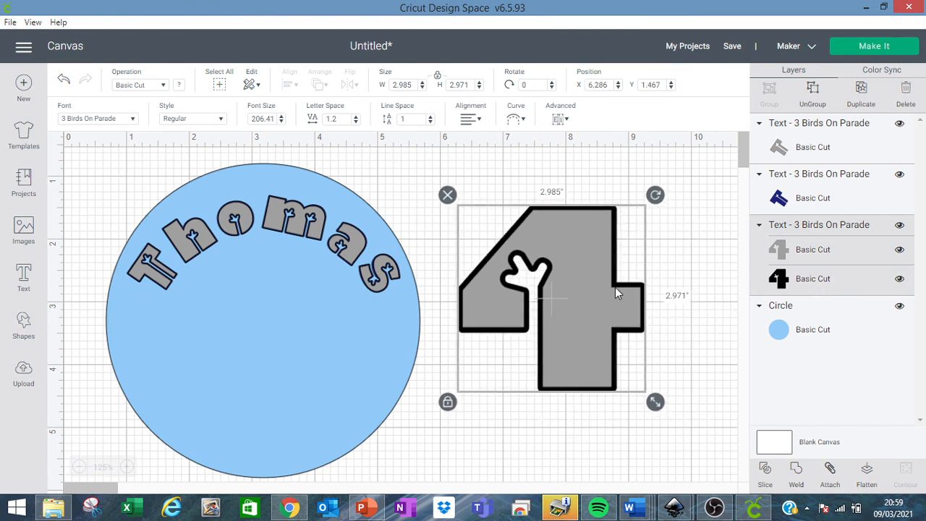
{"action": "left_click_drag", "start_coordinate": [655, 403], "coordinate": [604, 343]}
{"action": "left_click_drag", "start_coordinate": [566, 294], "coordinate": [299, 357]}
{"action": "left_click_drag", "start_coordinate": [334, 410], "coordinate": [362, 438]}
{"action": "left_click_drag", "start_coordinate": [302, 386], "coordinate": [278, 396]}
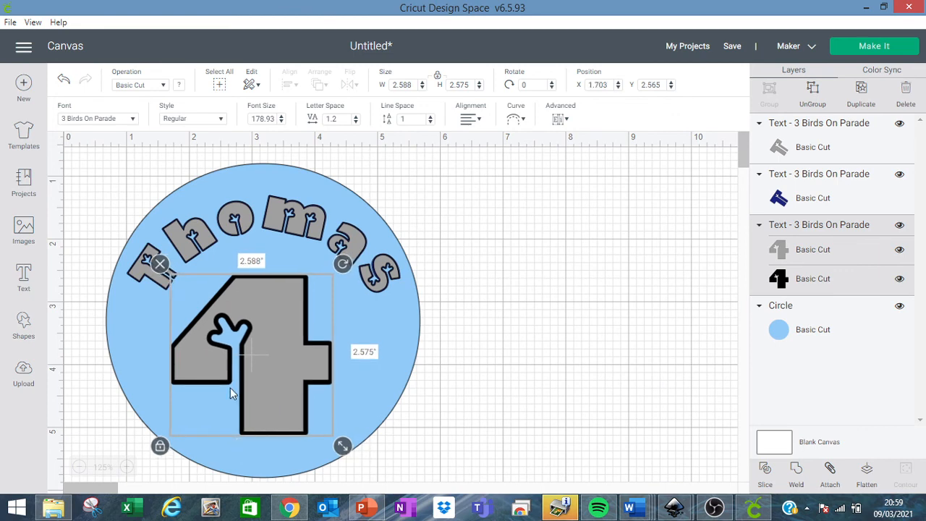
Insert the uploaded image of the purple, blue and red cartoon characters from the recent uploads onto the canvas
{"action": "left_click", "coordinate": [26, 381]}
{"action": "left_click", "coordinate": [165, 389]}
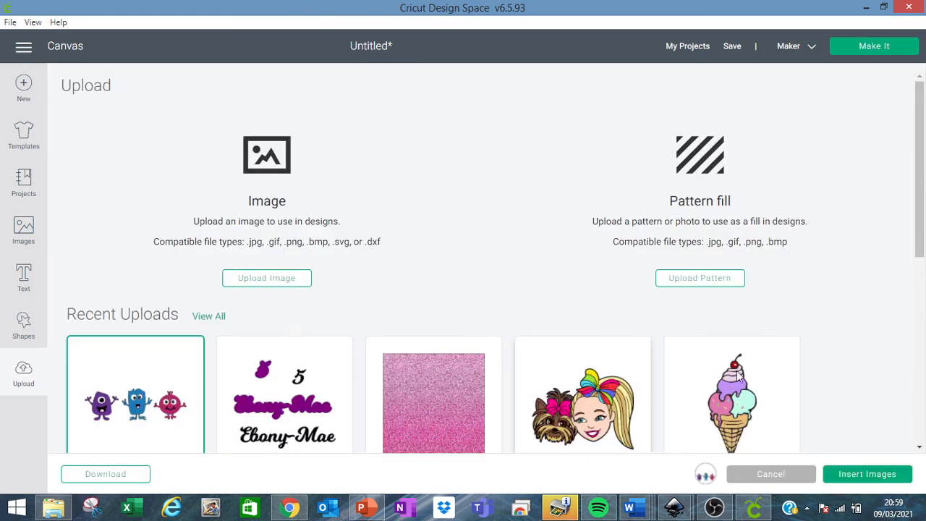
{"action": "left_click", "coordinate": [859, 476]}
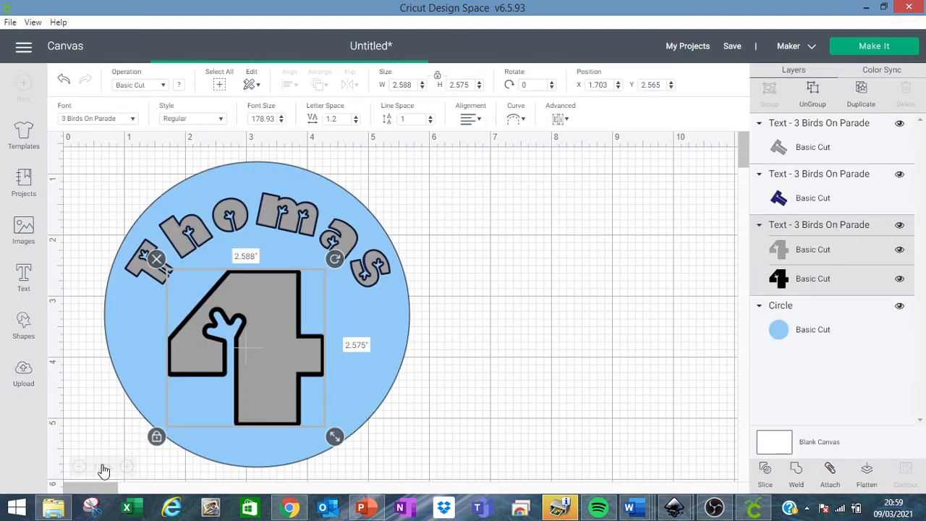
{"action": "left_click", "coordinate": [81, 468]}
{"action": "left_click", "coordinate": [81, 467]}
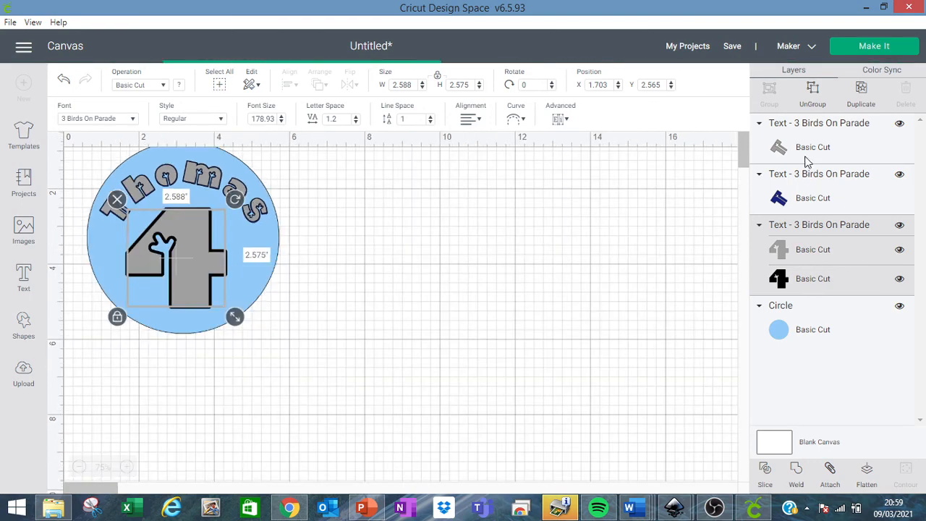
{"action": "left_click_drag", "start_coordinate": [741, 158], "coordinate": [744, 130]}
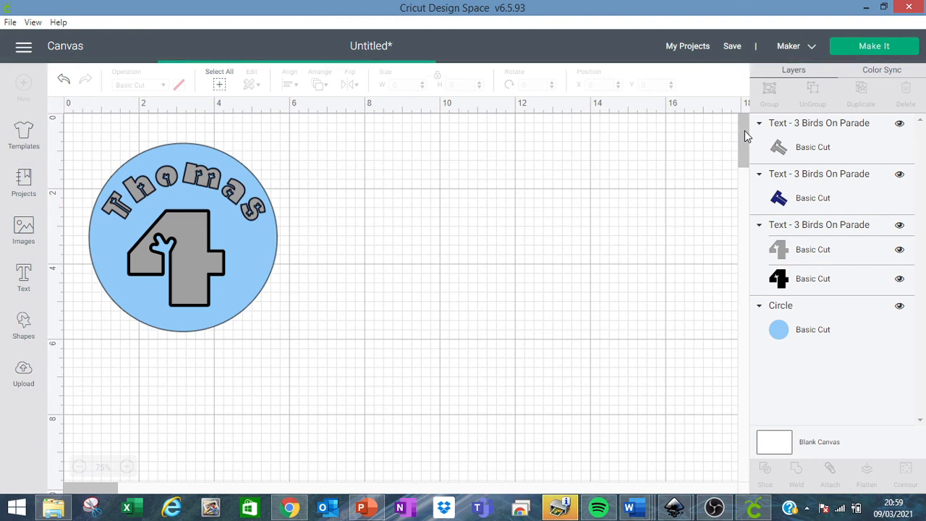